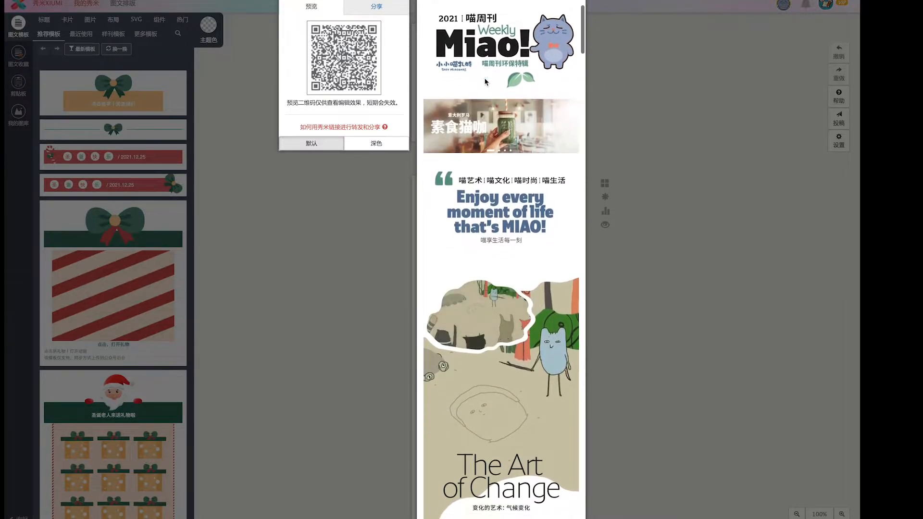
# - Examine the Miao! Weekly newsletter preview from its header through the articles and back up
pyautogui.scroll(-3, 485, 82)
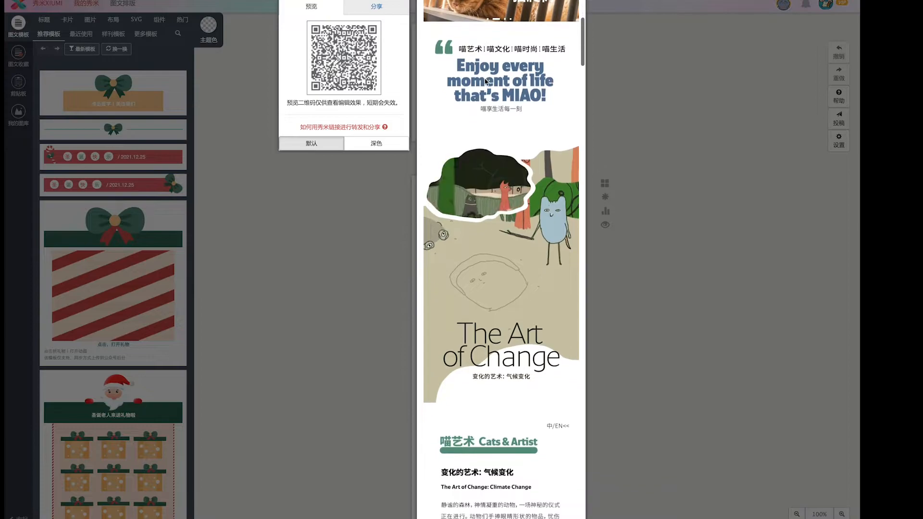
pyautogui.scroll(-3, 485, 81)
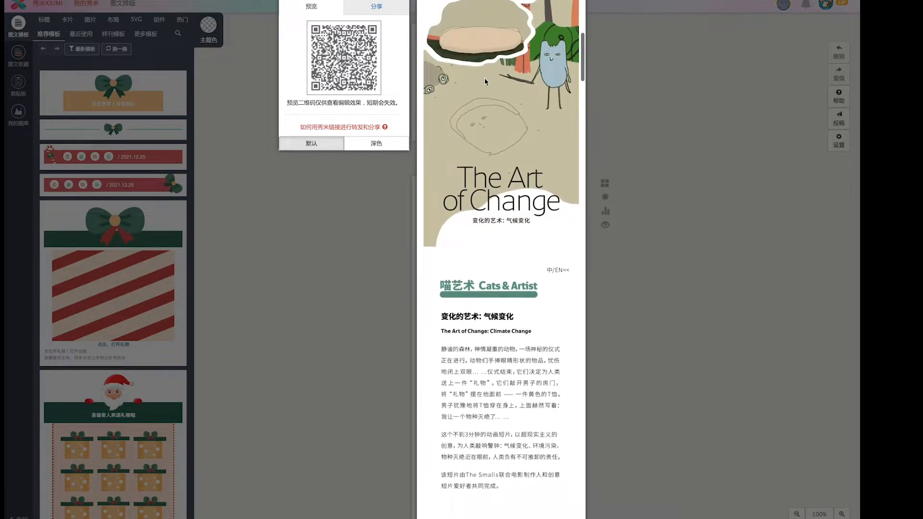
pyautogui.scroll(-4, 485, 82)
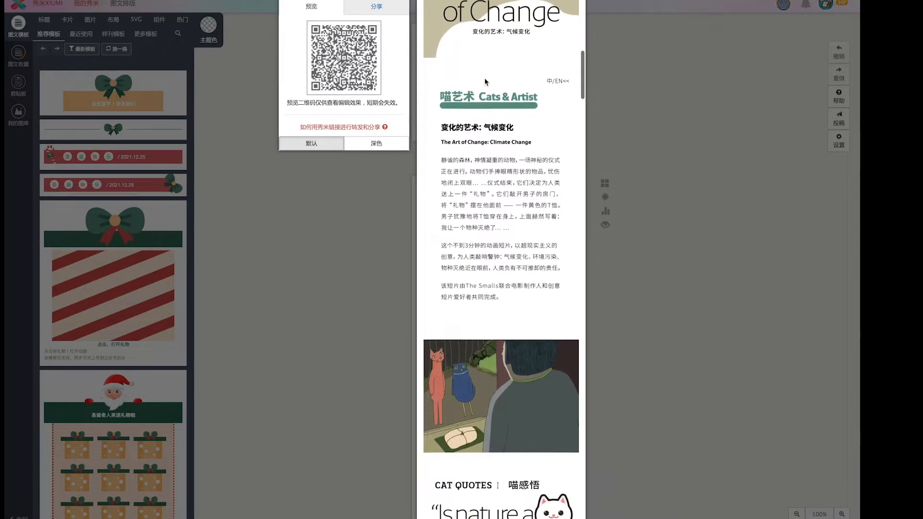
pyautogui.scroll(-1, 485, 81)
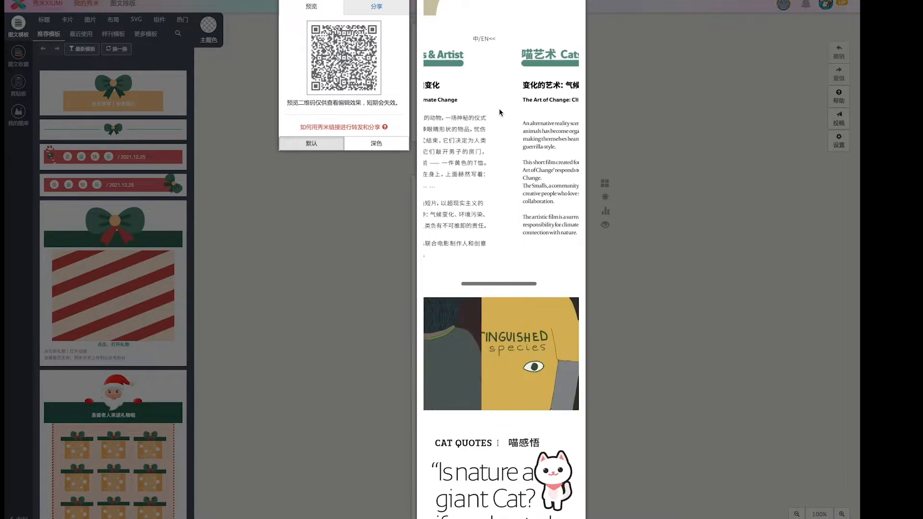
pyautogui.scroll(-4, 499, 115)
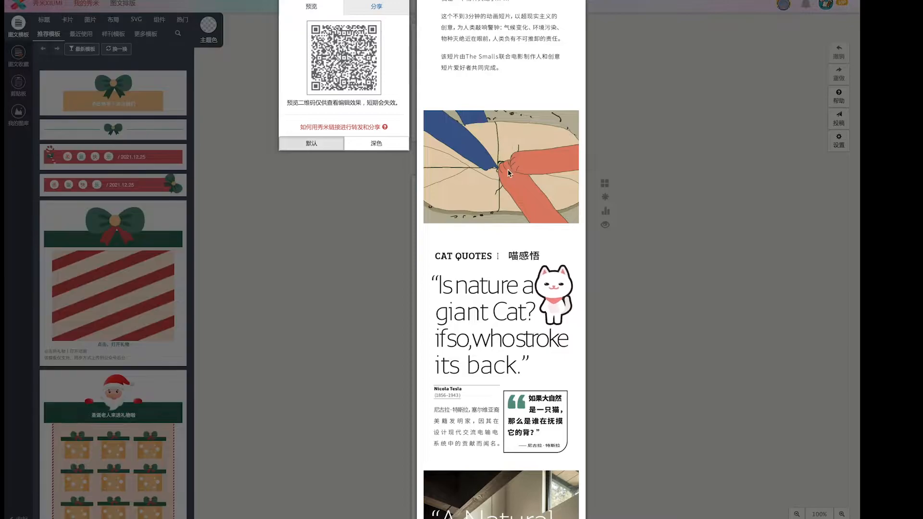
pyautogui.scroll(-2, 512, 173)
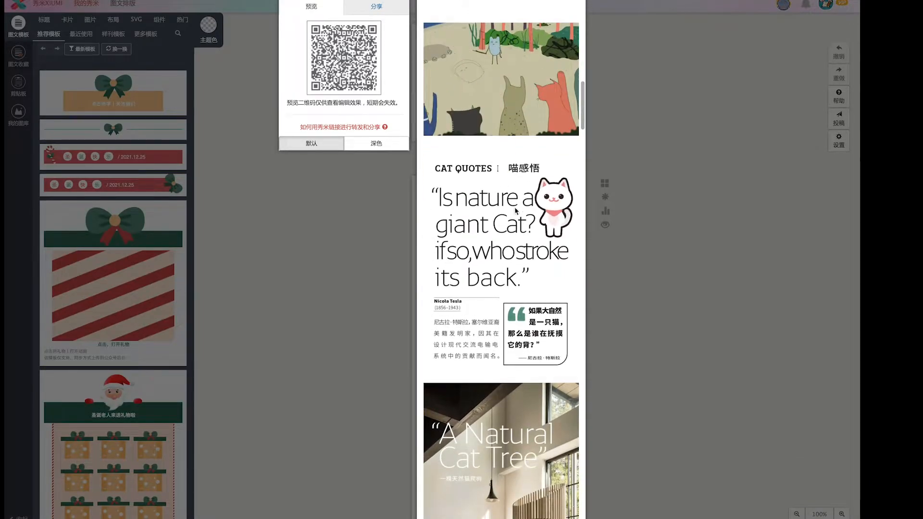
pyautogui.scroll(-7, 519, 215)
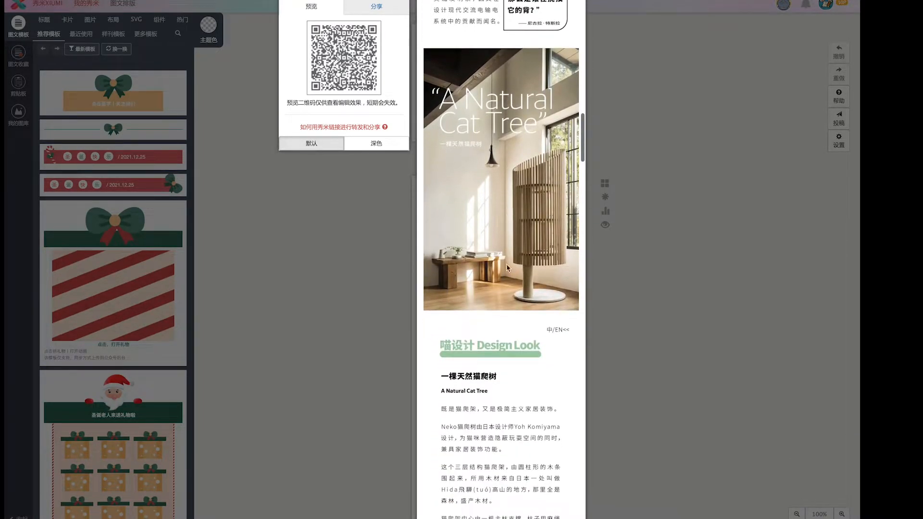
pyautogui.scroll(-3, 506, 259)
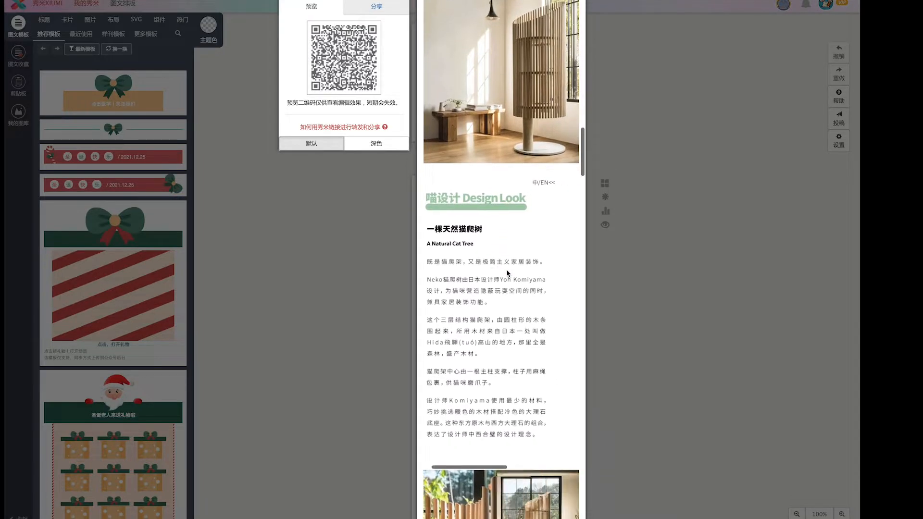
pyautogui.scroll(-5, 506, 273)
pyautogui.scroll(-2, 506, 273)
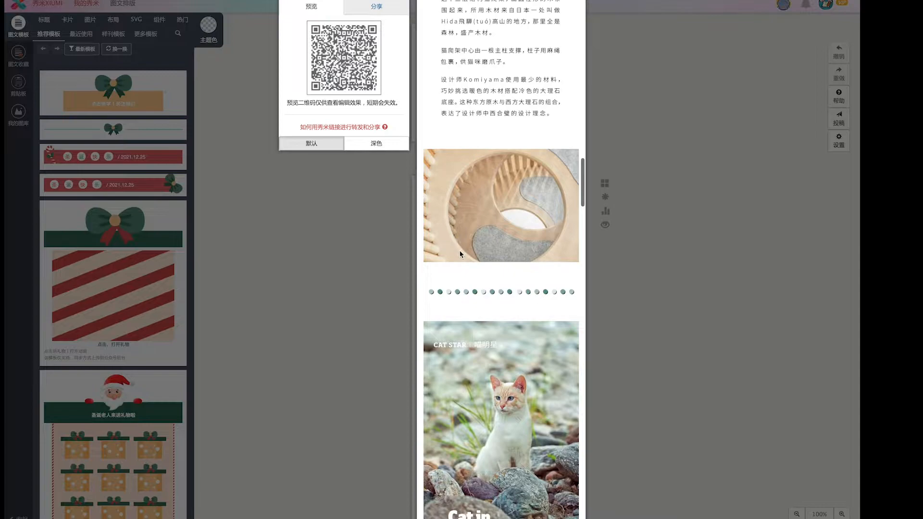
pyautogui.scroll(-4, 460, 253)
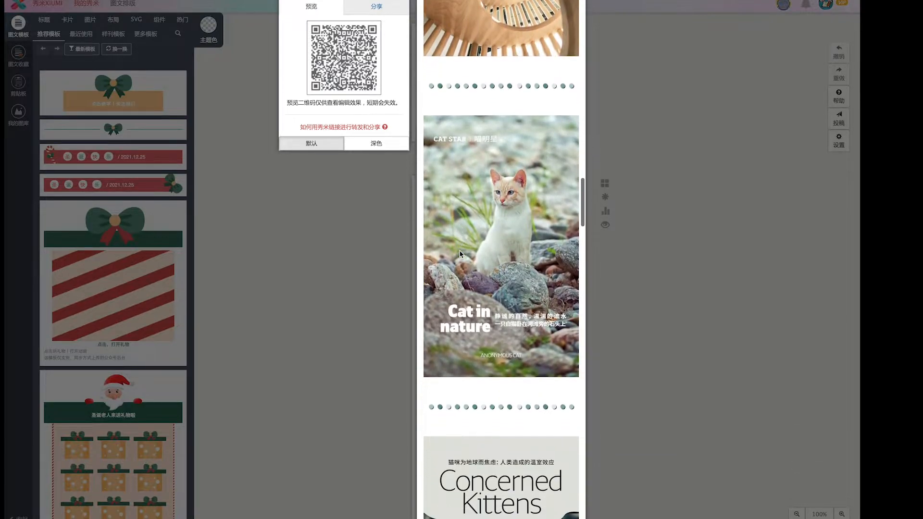
pyautogui.scroll(-2, 460, 254)
pyautogui.scroll(-12, 460, 253)
pyautogui.scroll(-6, 460, 254)
pyautogui.scroll(-8, 460, 254)
pyautogui.scroll(-7, 460, 253)
pyautogui.scroll(-8, 460, 254)
pyautogui.scroll(-10, 459, 254)
pyautogui.scroll(-5, 459, 253)
pyautogui.scroll(20, 460, 254)
pyautogui.scroll(15, 460, 254)
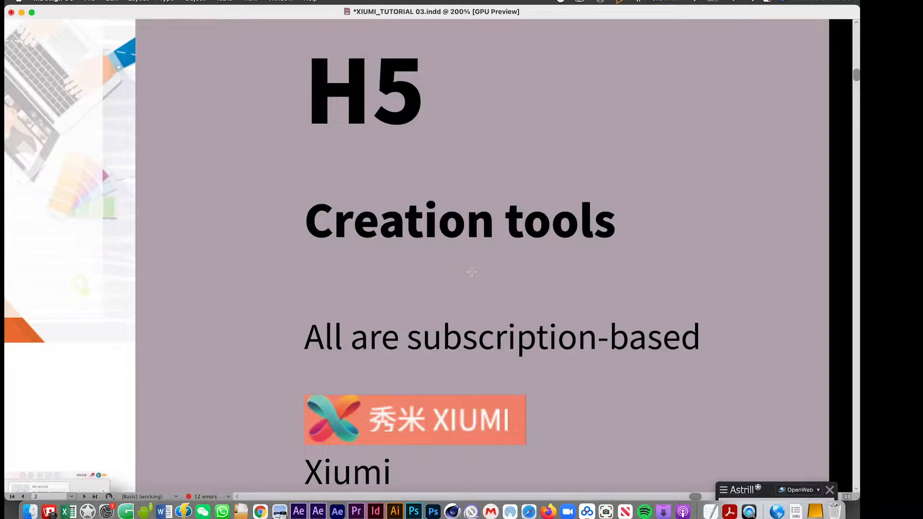
# - Review the list of H5 creation tools and their website addresses in the InDesign document XIUMI_TUTORIAL 03.indd
pyautogui.scroll(-1, 471, 272)
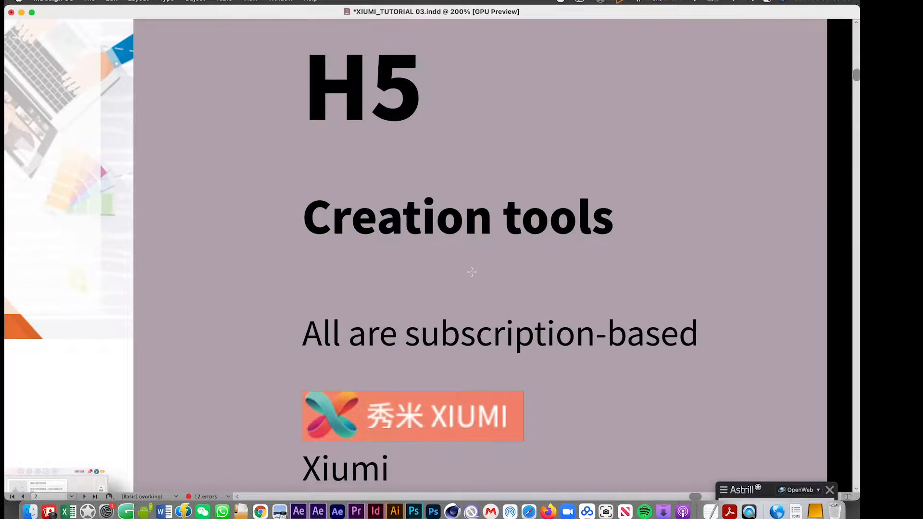
pyautogui.scroll(-5, 471, 272)
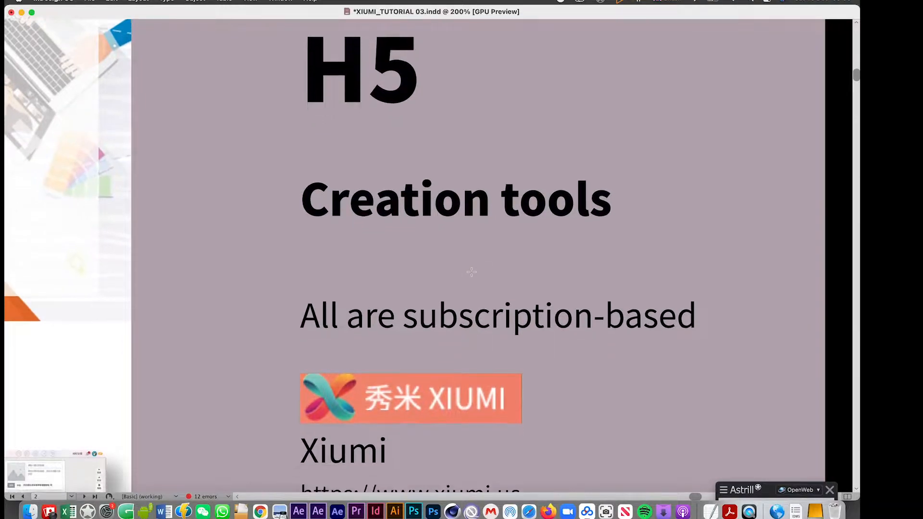
pyautogui.scroll(-4, 471, 272)
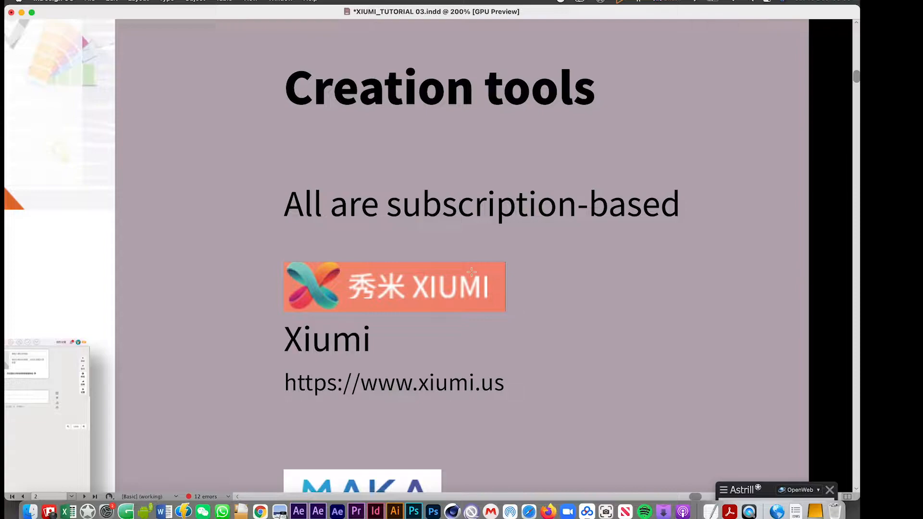
pyautogui.scroll(-2, 471, 272)
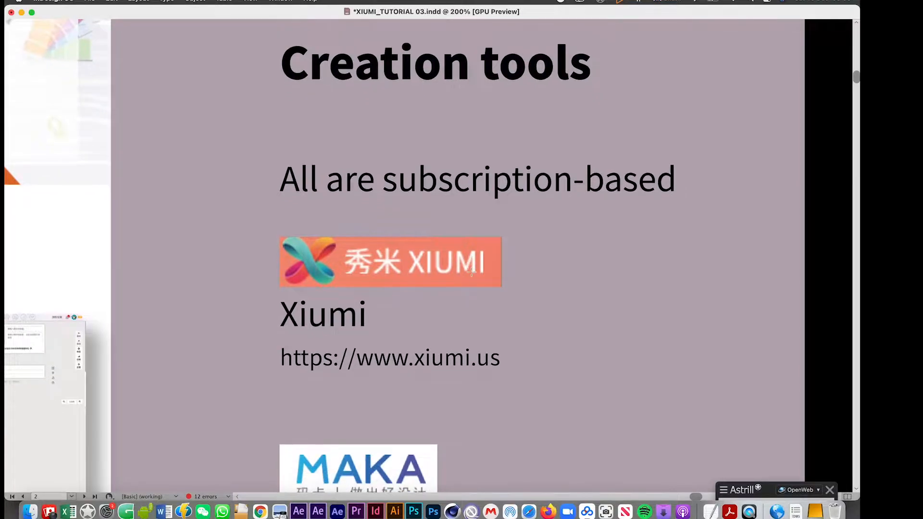
pyautogui.scroll(-4, 472, 272)
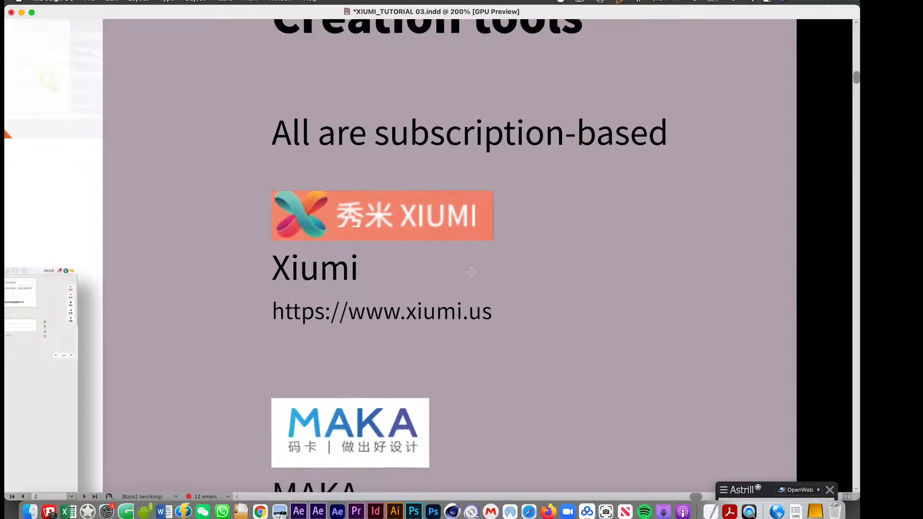
pyautogui.scroll(-1, 472, 272)
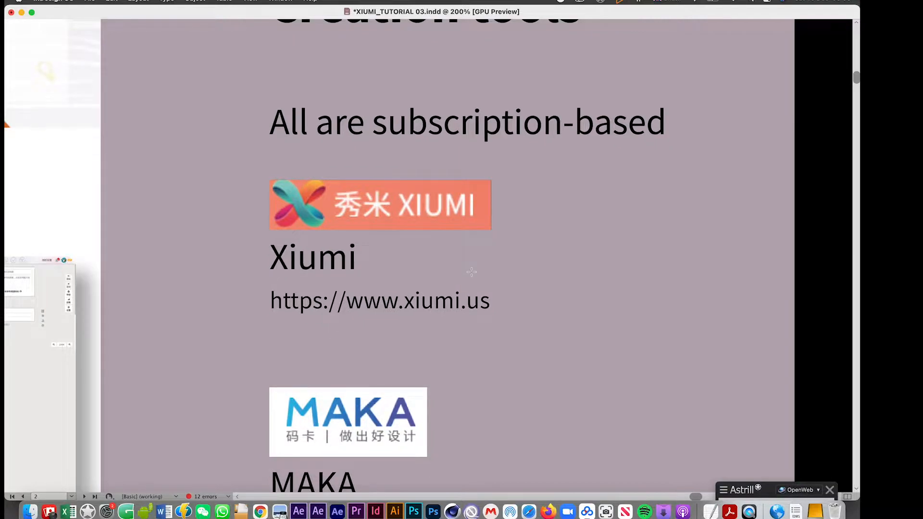
pyautogui.scroll(-5, 471, 272)
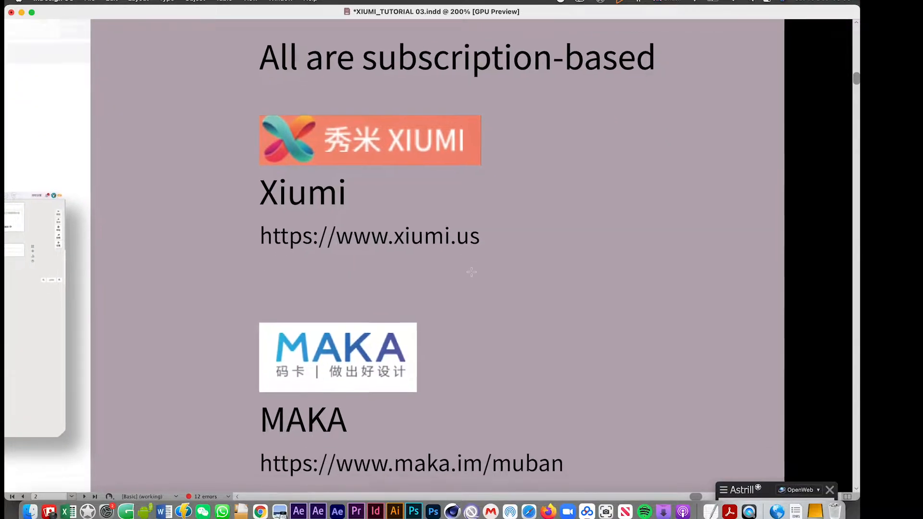
pyautogui.scroll(-15, 471, 272)
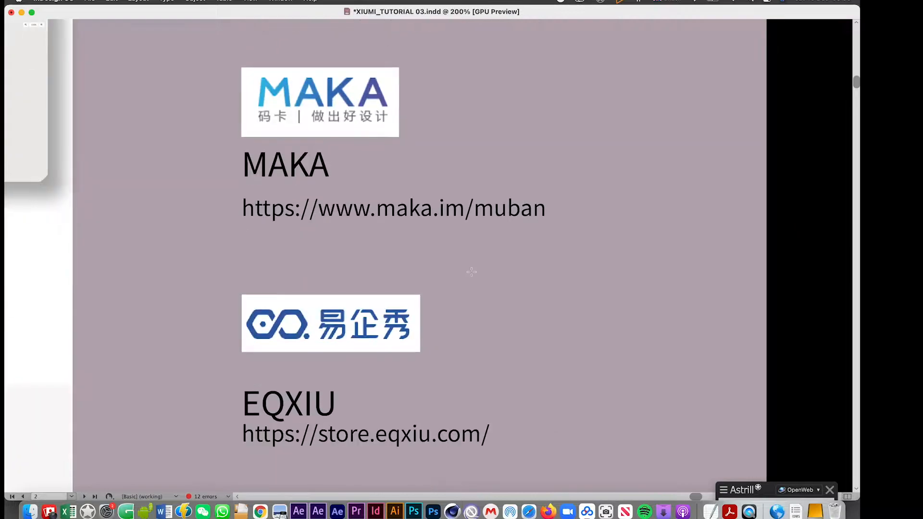
pyautogui.scroll(-4, 472, 272)
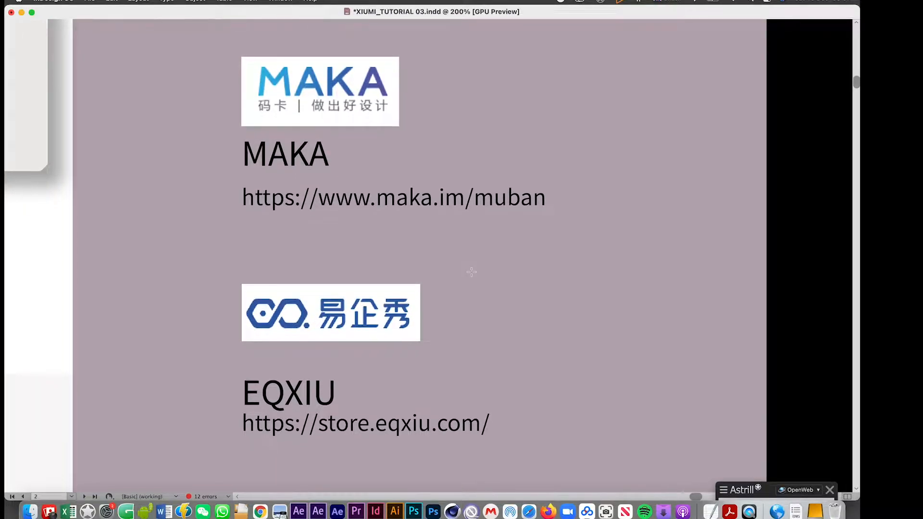
pyautogui.scroll(-15, 471, 272)
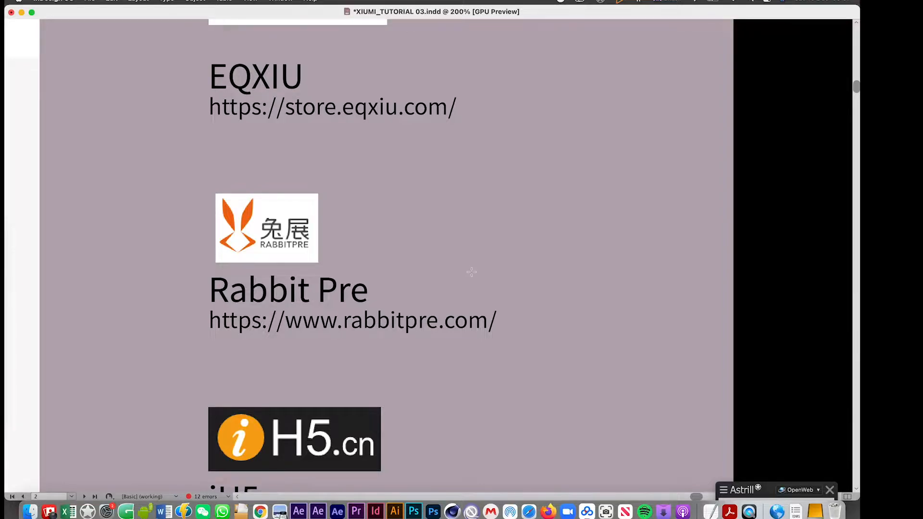
pyautogui.scroll(-5, 472, 272)
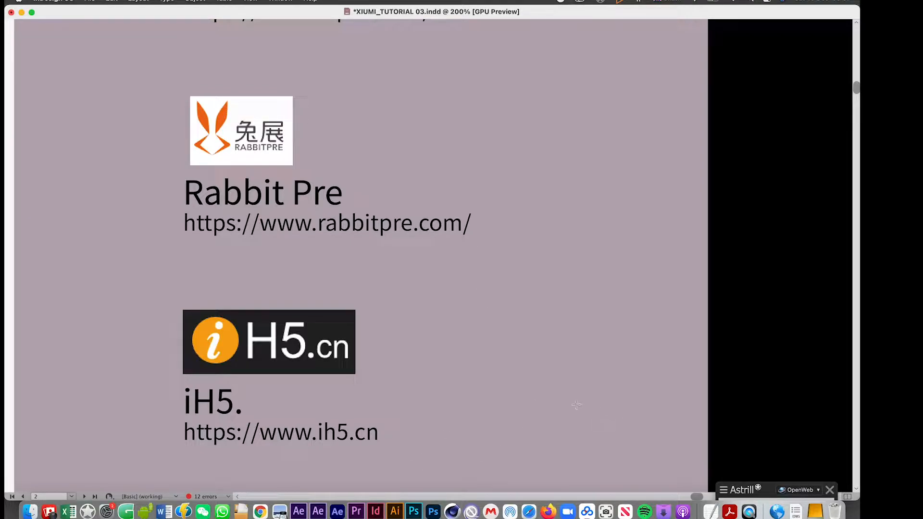
pyautogui.scroll(20, 576, 405)
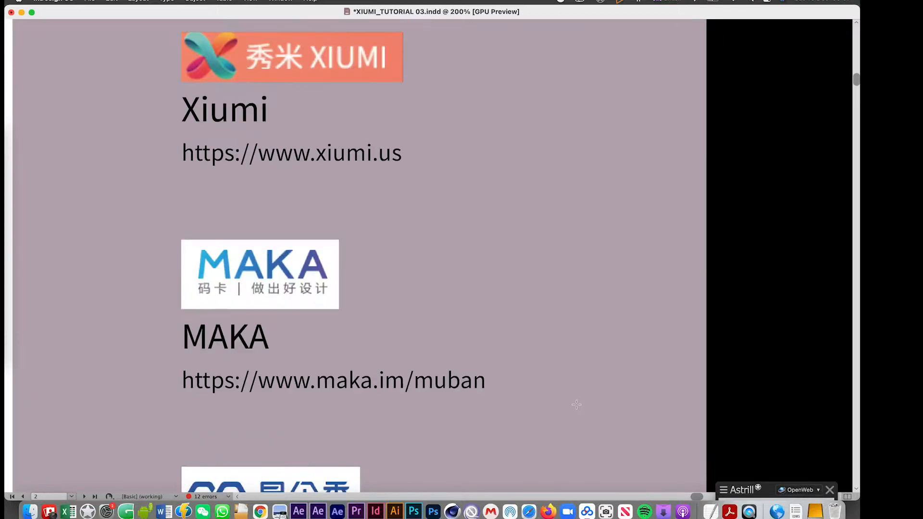
pyautogui.scroll(2, 576, 404)
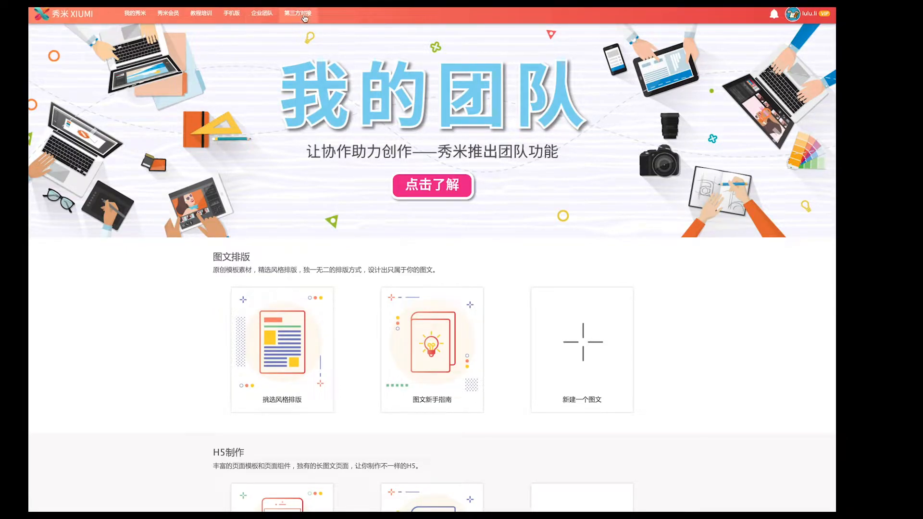
# - Look over the article layout (图文排版) and H5 creation (H5制作) options on the Xiumi home page
pyautogui.scroll(-2, 287, 340)
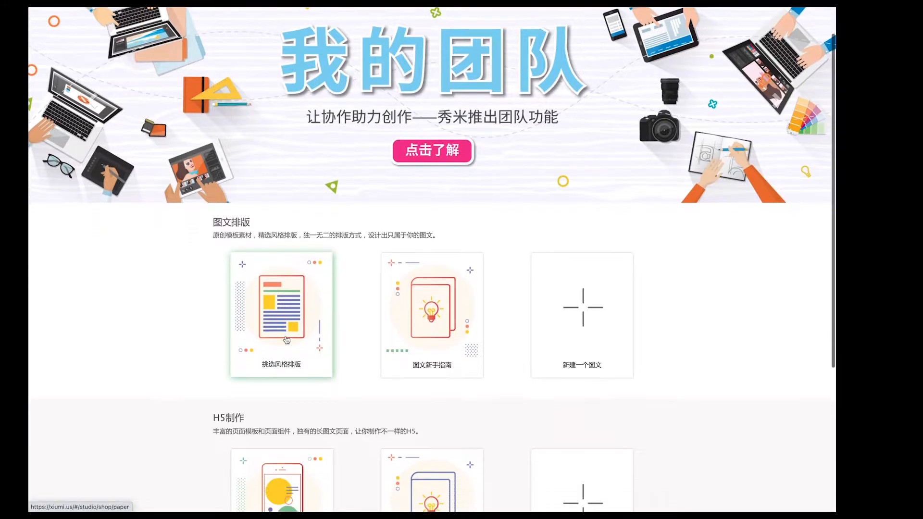
pyautogui.scroll(2, 287, 339)
pyautogui.scroll(-4, 108, 98)
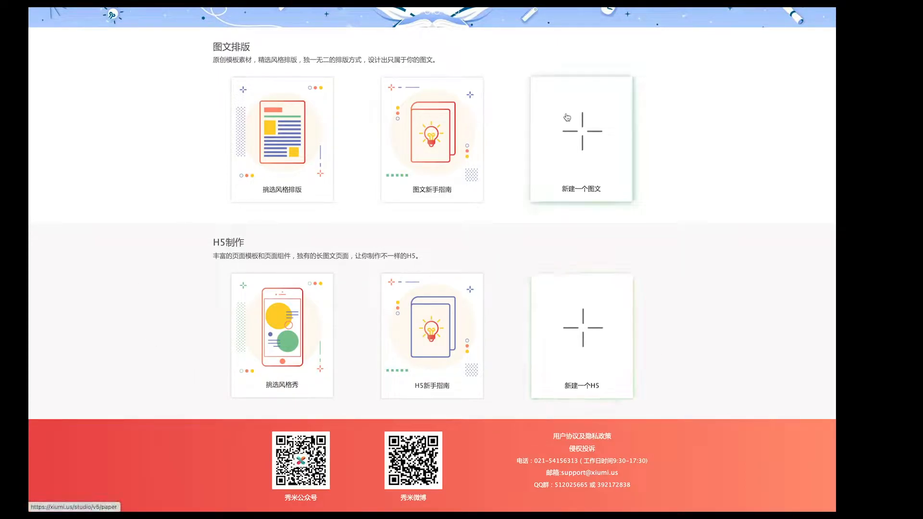
pyautogui.scroll(1, 576, 228)
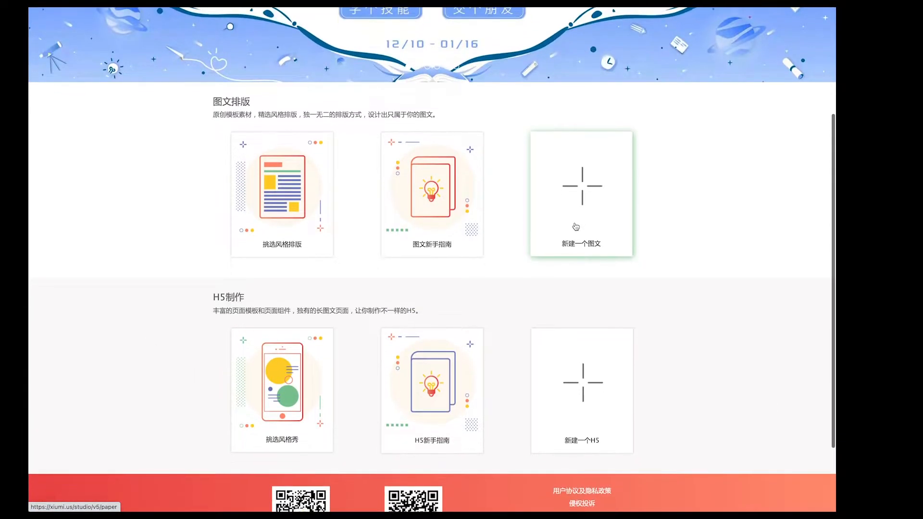
pyautogui.scroll(-1, 575, 226)
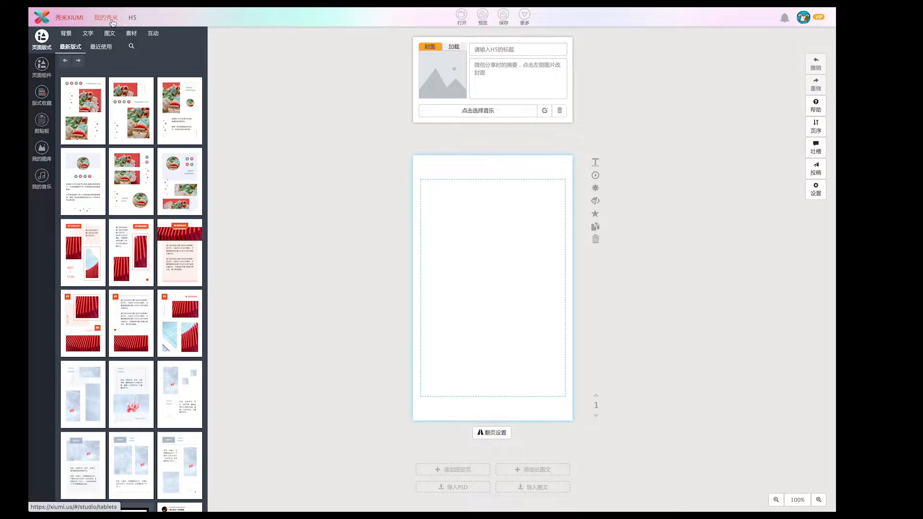
# - Return to the Xiumi home page and create a new blank article (新建一个图文)
pyautogui.click(69, 19)
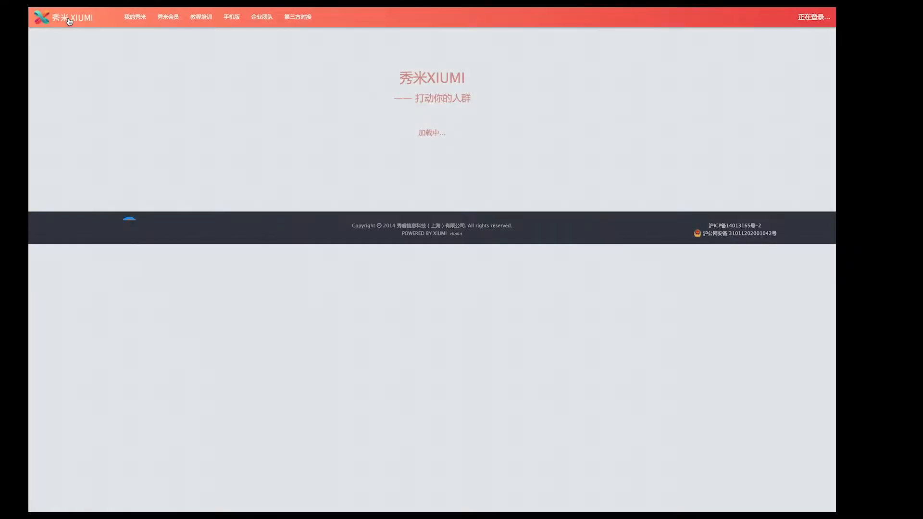
pyautogui.scroll(-4, 550, 391)
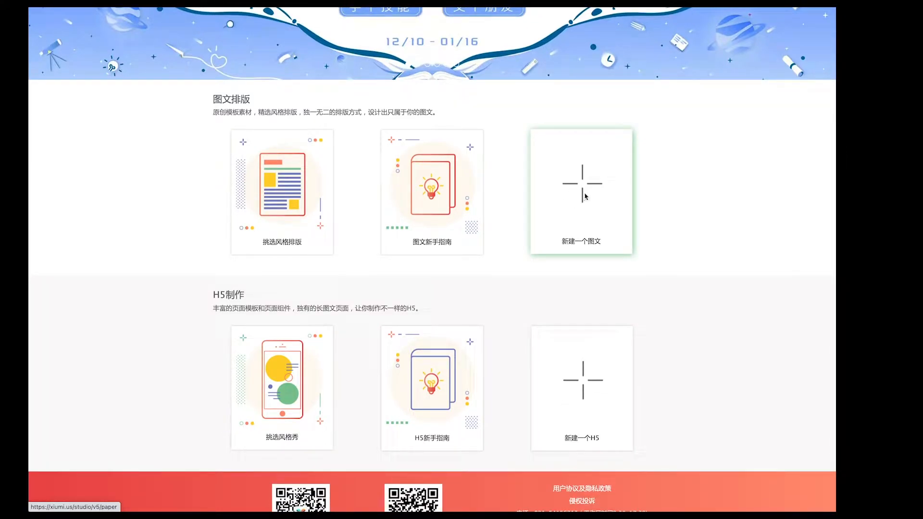
pyautogui.click(584, 195)
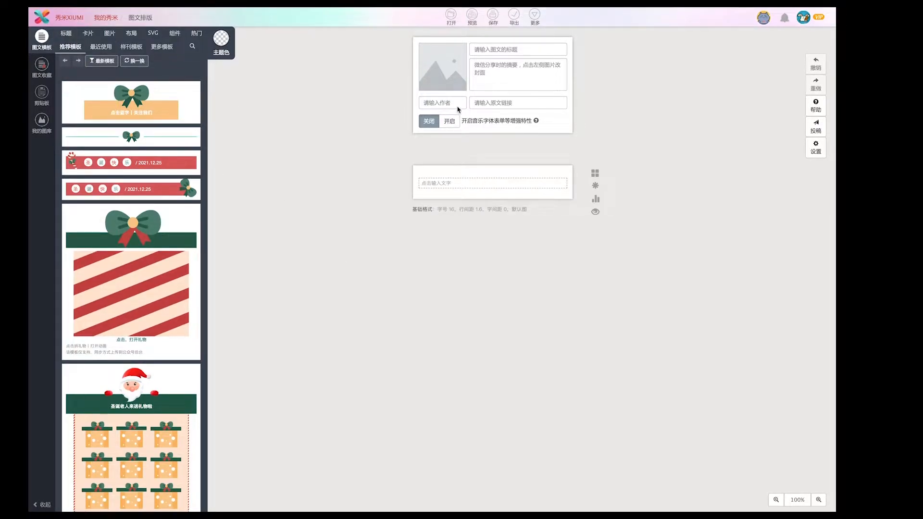
# - Title the new article "Newsletter" and enter "Cat" as its author
pyautogui.click(484, 49)
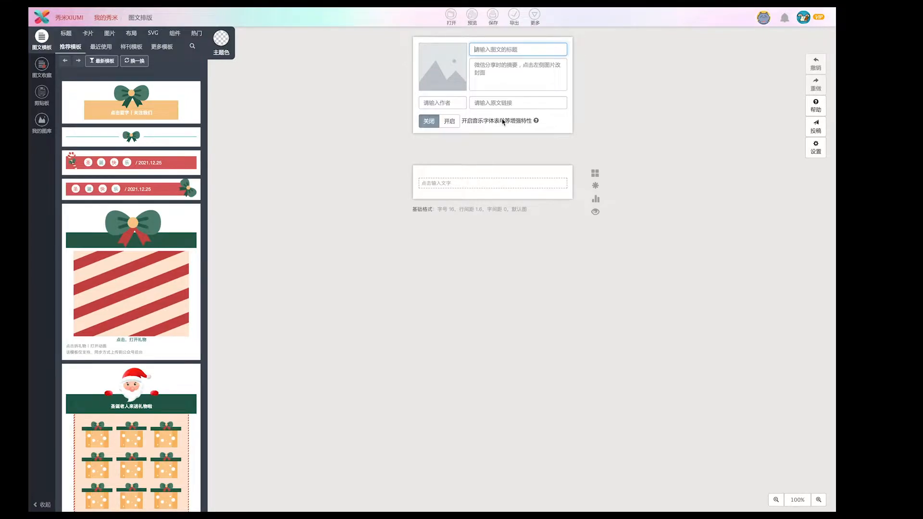
pyautogui.write('Newsletter')
pyautogui.click(432, 104)
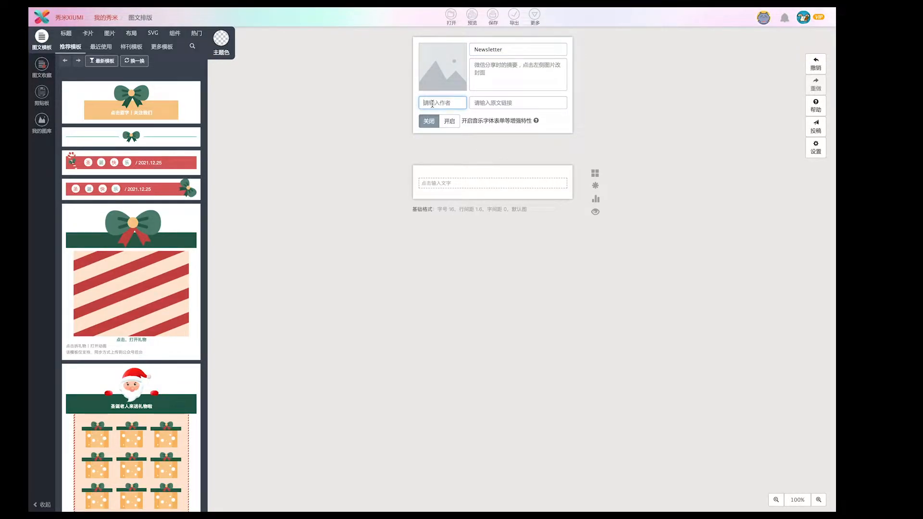
pyautogui.write('Cat')
pyautogui.click(377, 214)
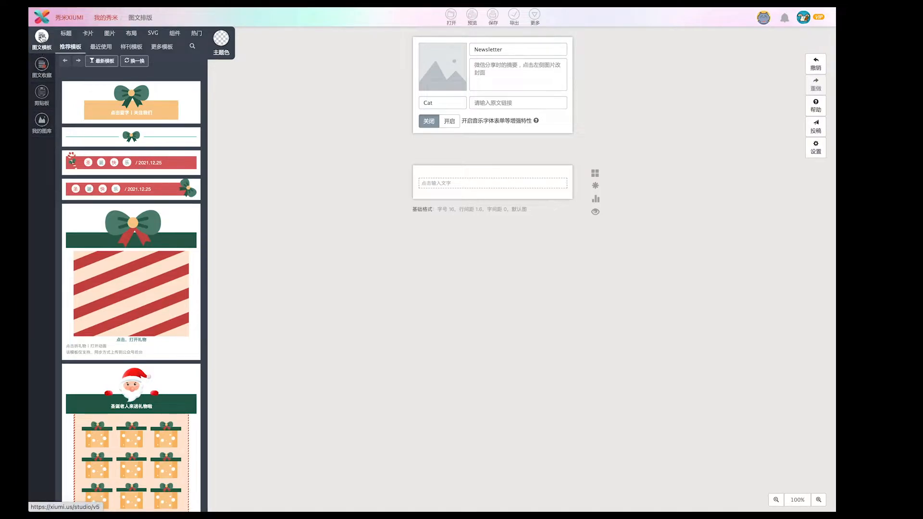
# - Open the personal image library (我的图库) to show the uploaded pictures
pyautogui.click(42, 121)
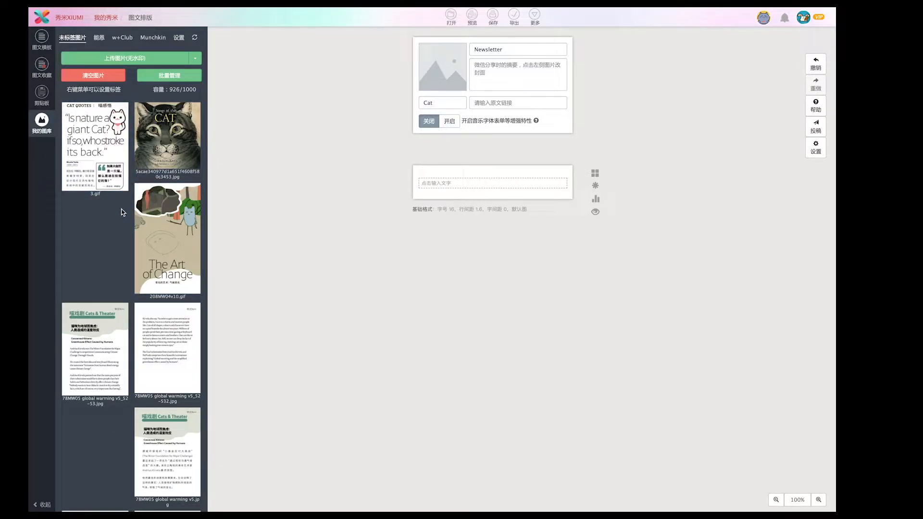
pyautogui.click(124, 139)
pyautogui.scroll(-3, 768, 50)
pyautogui.scroll(4, 752, 169)
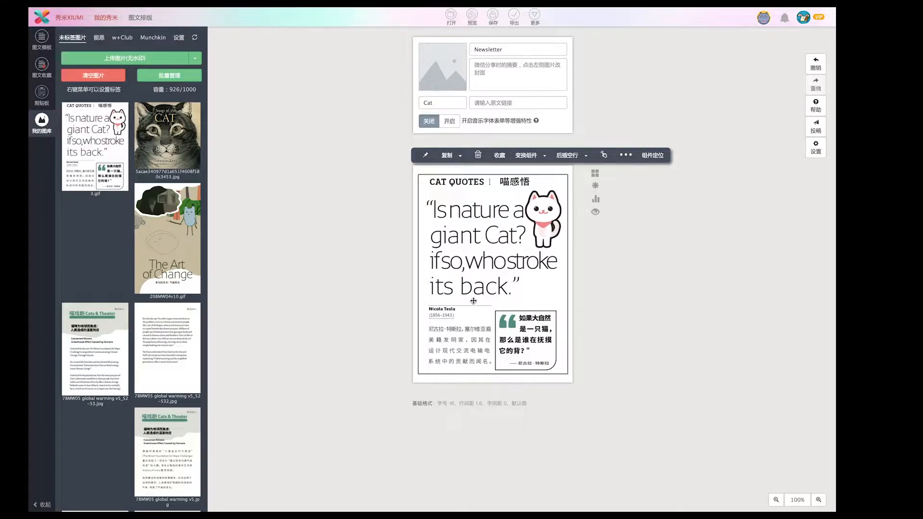
pyautogui.click(448, 284)
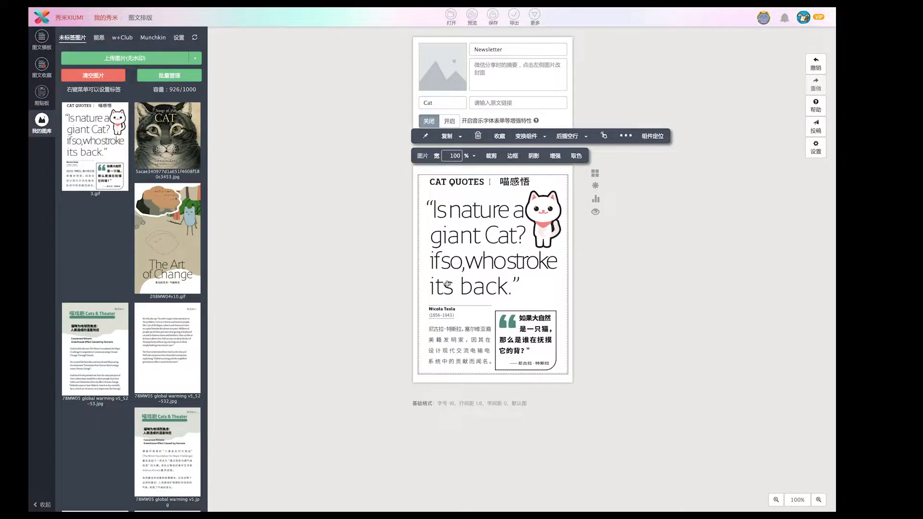
pyautogui.press('Delete')
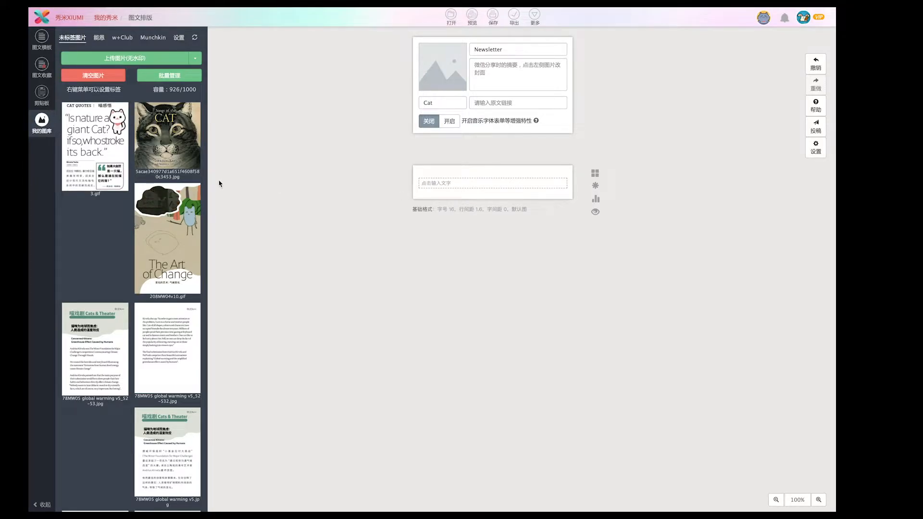
# - Insert the "Bye!" issue 05 banner (2.gif) from the image library as the article's first image
pyautogui.scroll(-5, 154, 250)
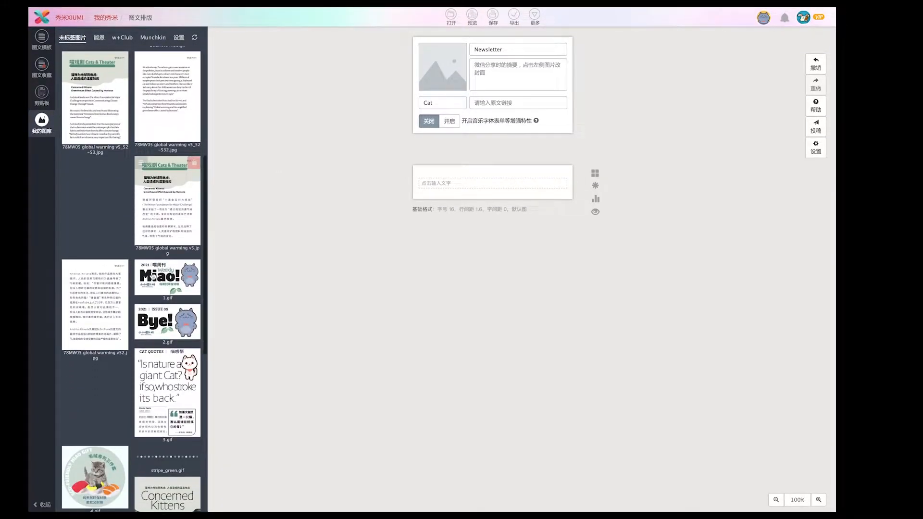
pyautogui.scroll(-3, 153, 276)
pyautogui.scroll(7, 152, 277)
pyautogui.scroll(3, 152, 276)
pyautogui.scroll(-6, 155, 298)
pyautogui.scroll(-2, 155, 306)
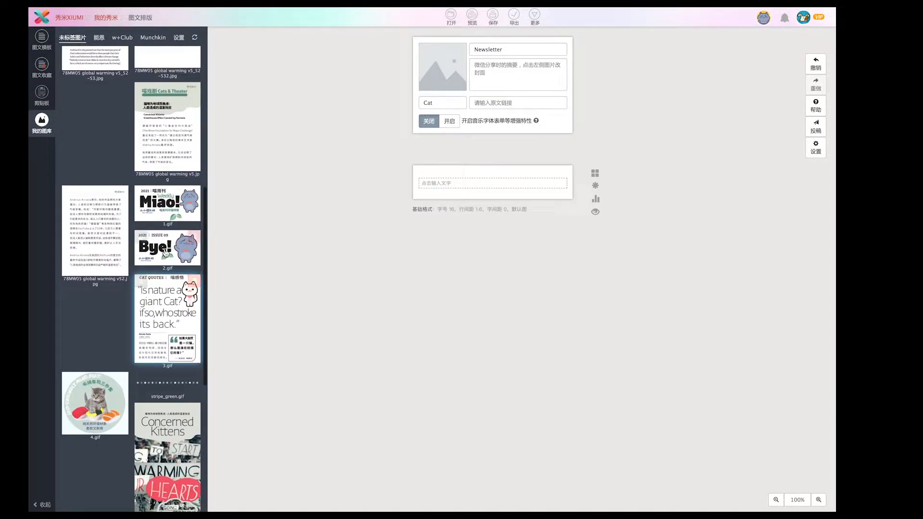
pyautogui.click(160, 249)
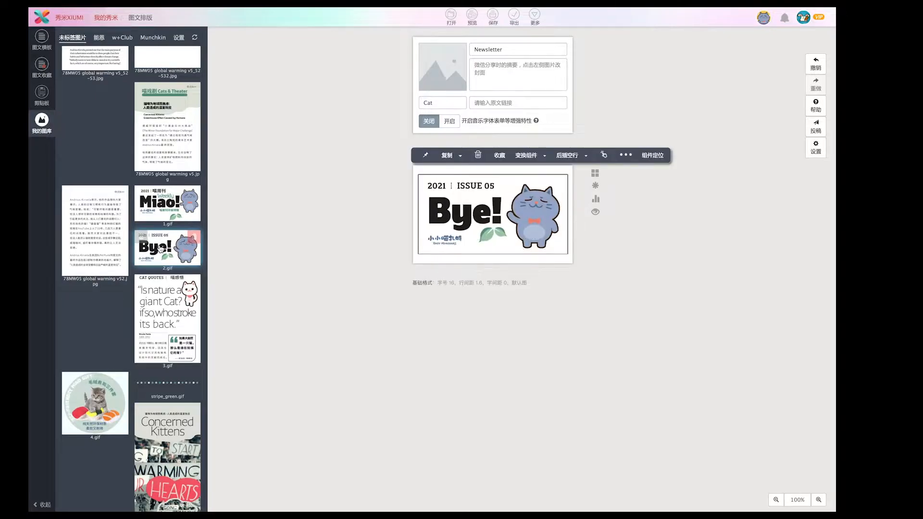
pyautogui.click(369, 301)
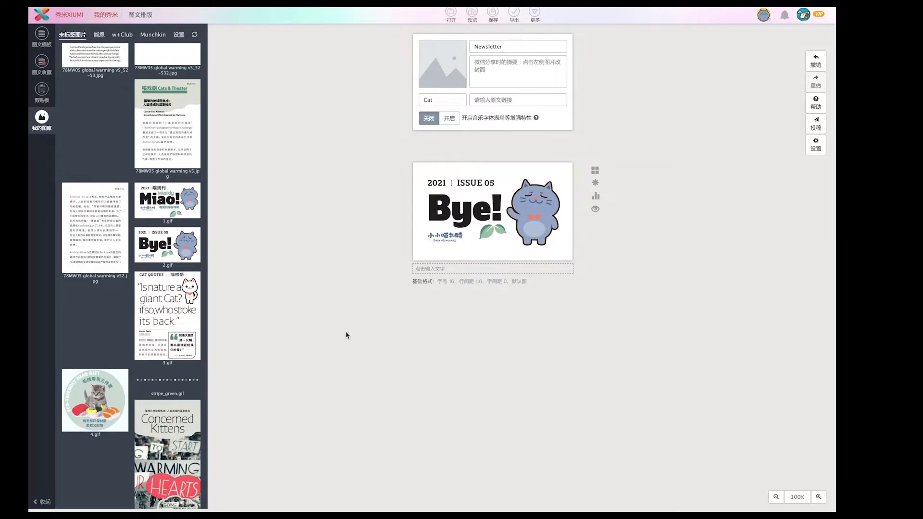
# - Add the orange cat banner 猫爬树 (78MW05 global warming v54.jpg) below the "Bye!" banner
pyautogui.scroll(5, 186, 324)
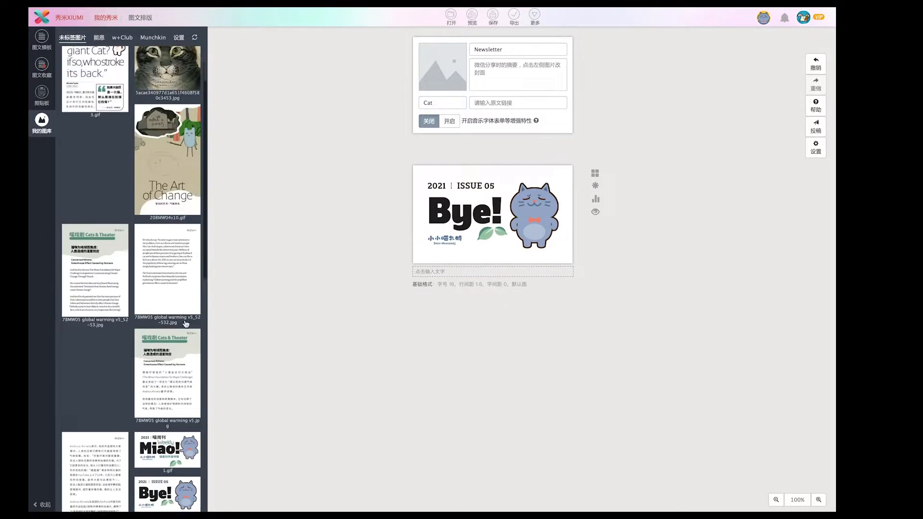
pyautogui.scroll(-7, 187, 324)
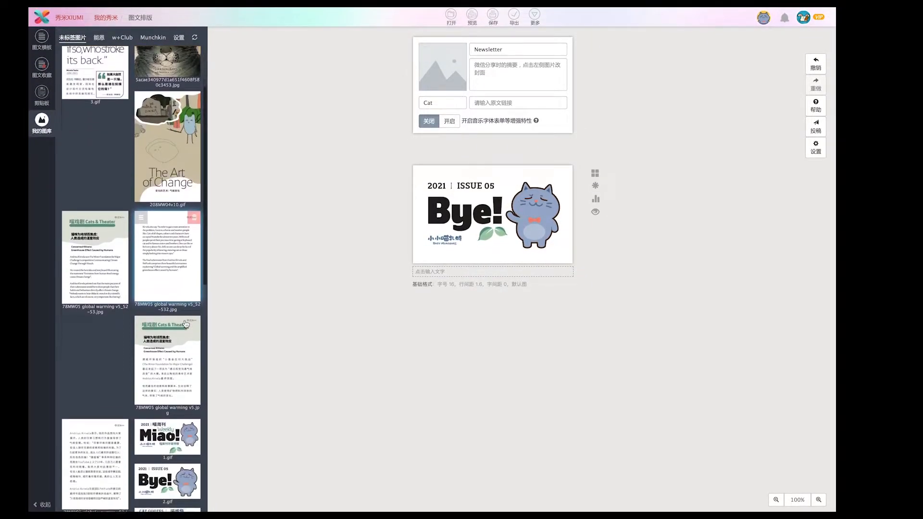
pyautogui.scroll(-2, 187, 324)
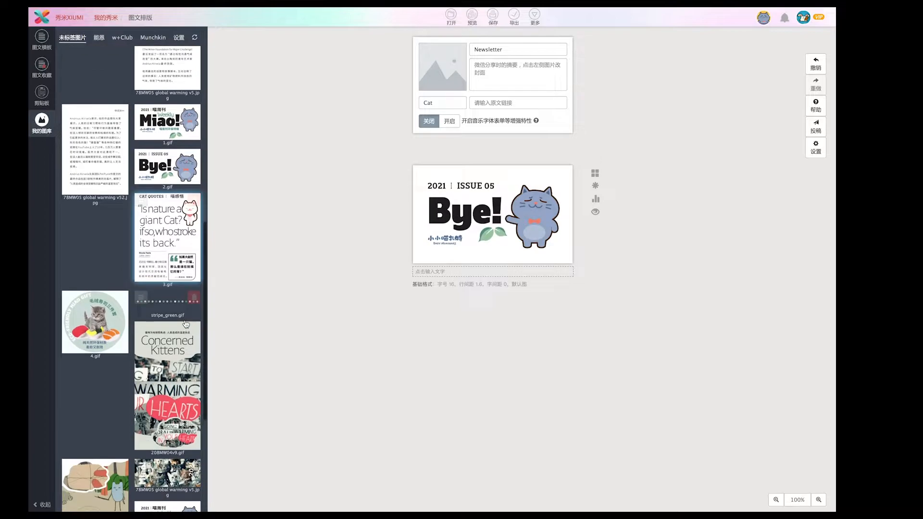
pyautogui.scroll(-7, 186, 324)
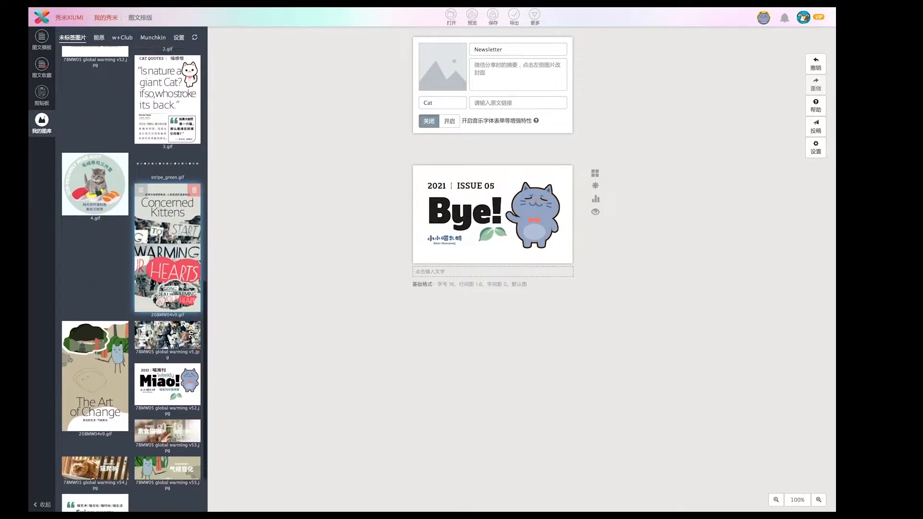
pyautogui.scroll(-3, 187, 324)
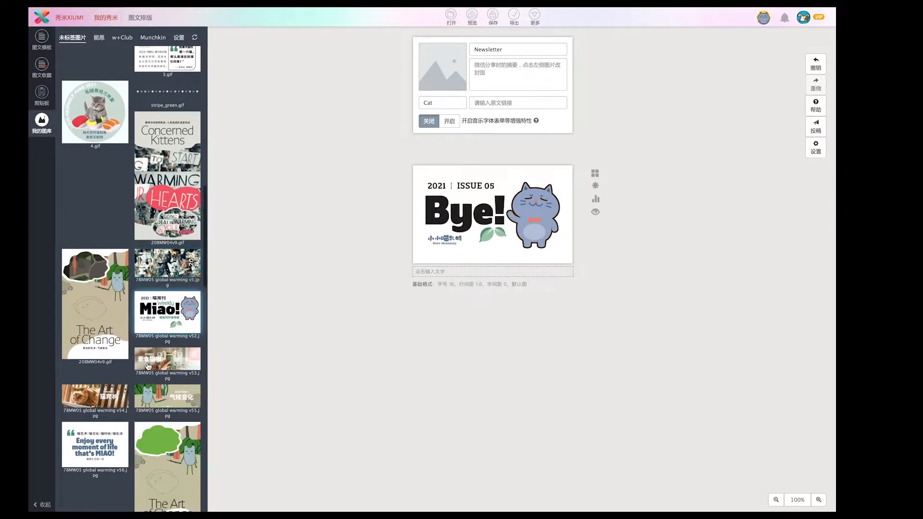
pyautogui.click(102, 400)
pyautogui.scroll(-1, 332, 321)
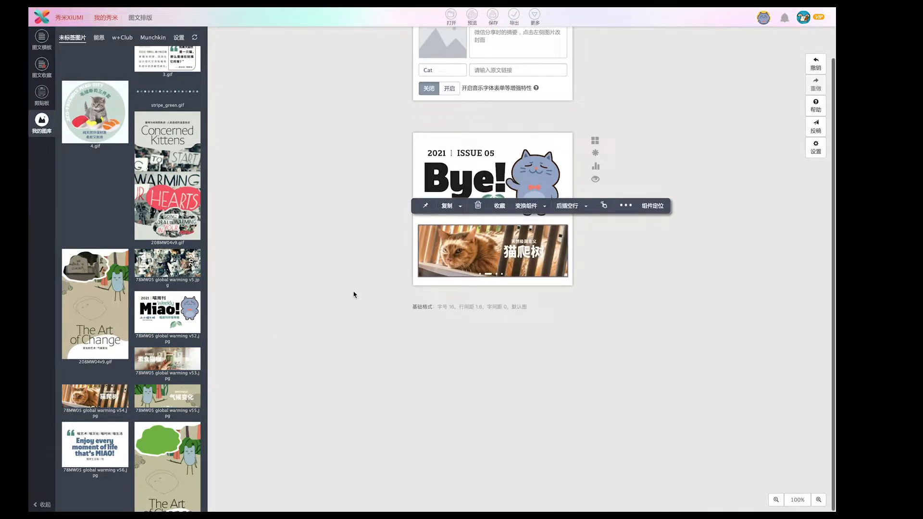
pyautogui.rightClick(334, 294)
pyautogui.click(358, 250)
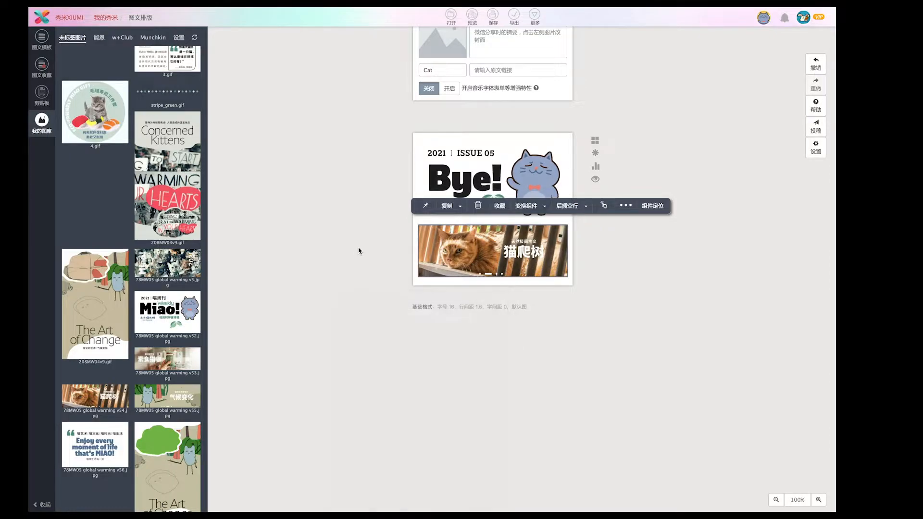
# - Add the "Enjoy every moment of life that's MIAO!" quote image (78MW05 global warming v56.jpg) below the cat banner
pyautogui.scroll(8, 156, 283)
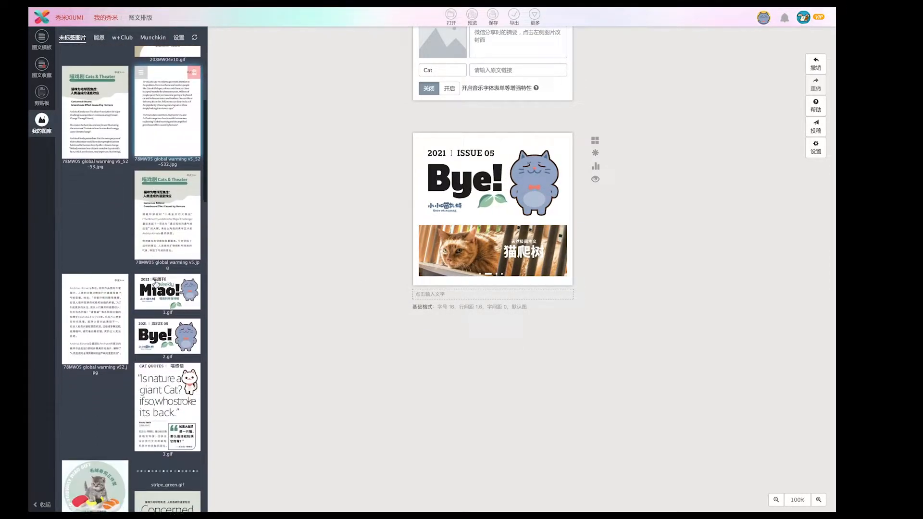
pyautogui.scroll(-15, 155, 283)
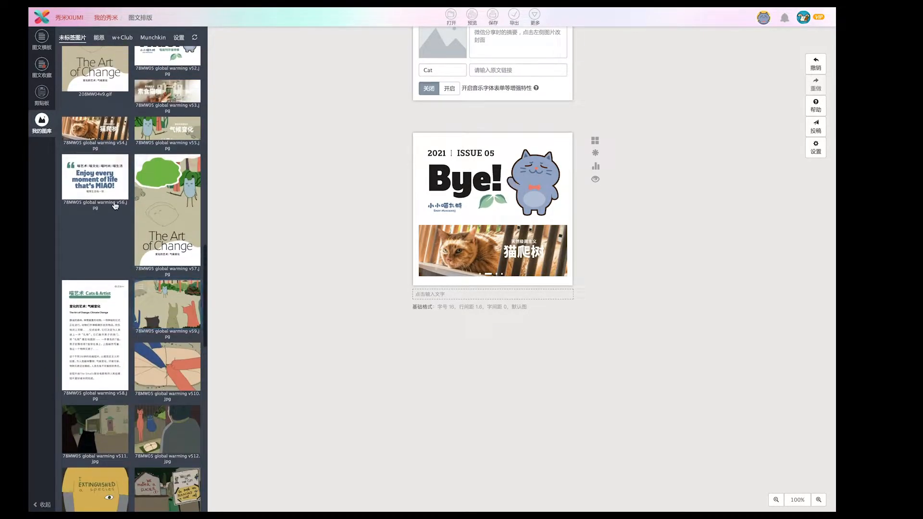
pyautogui.click(115, 206)
pyautogui.scroll(-2, 329, 313)
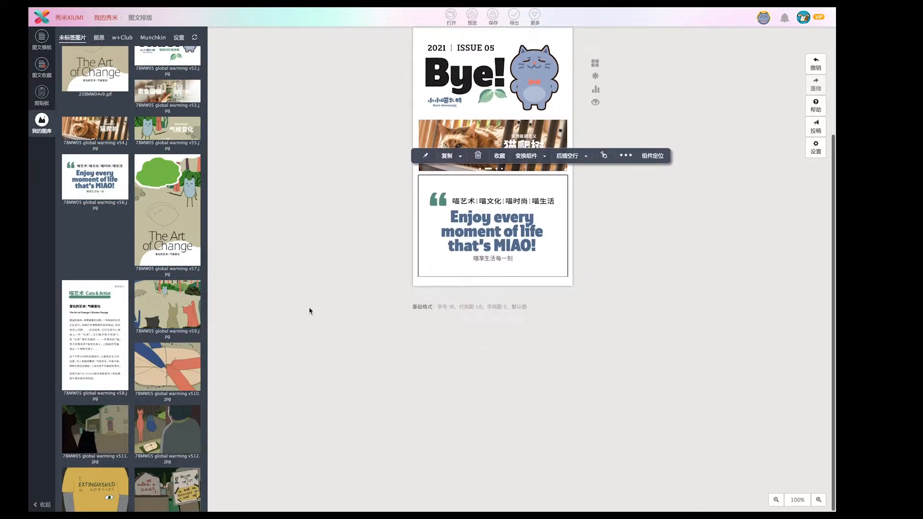
pyautogui.scroll(3, 298, 302)
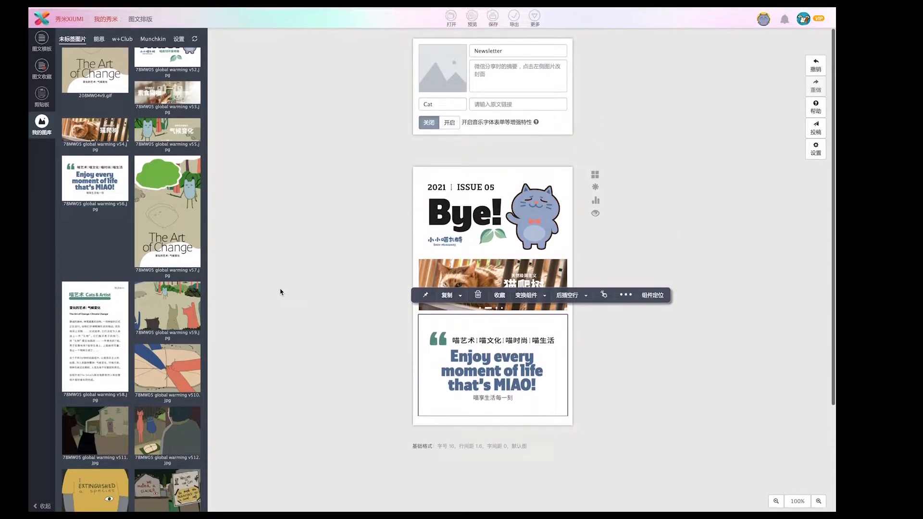
# - Add the animated "The Art of Change" image (208MW04v9.gif) below the MIAO quote image
pyautogui.scroll(10, 183, 288)
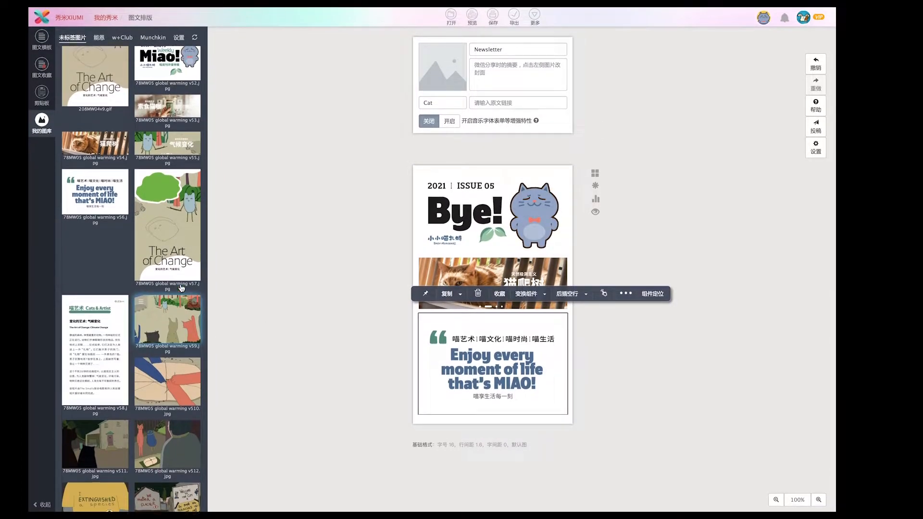
pyautogui.scroll(1, 144, 327)
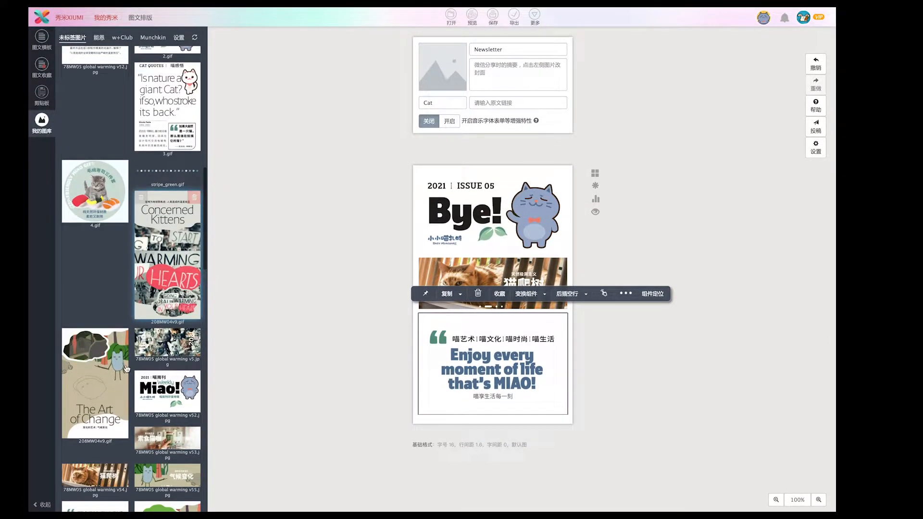
pyautogui.scroll(-3, 110, 373)
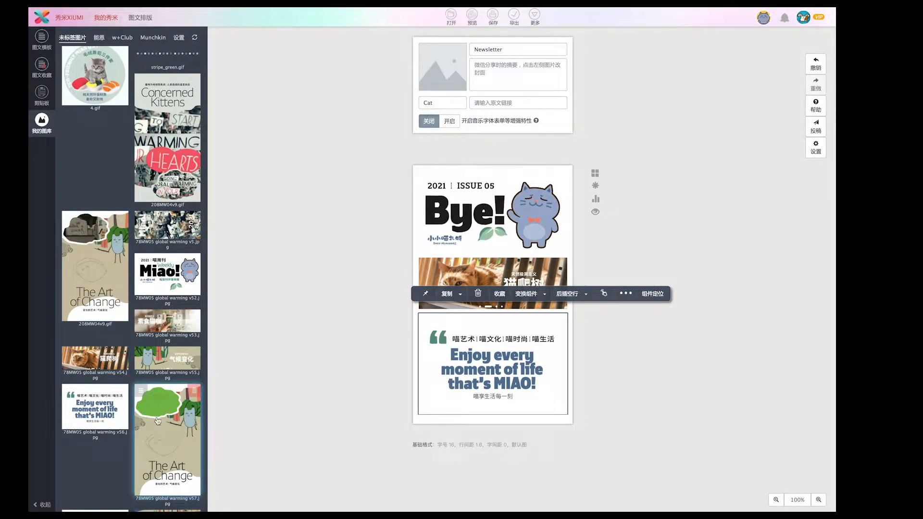
pyautogui.scroll(-1, 168, 416)
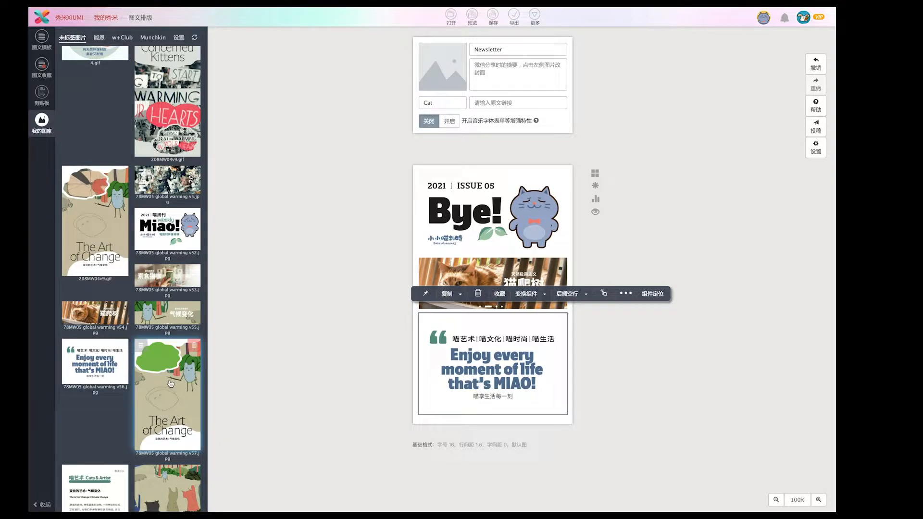
pyautogui.scroll(-1, 176, 396)
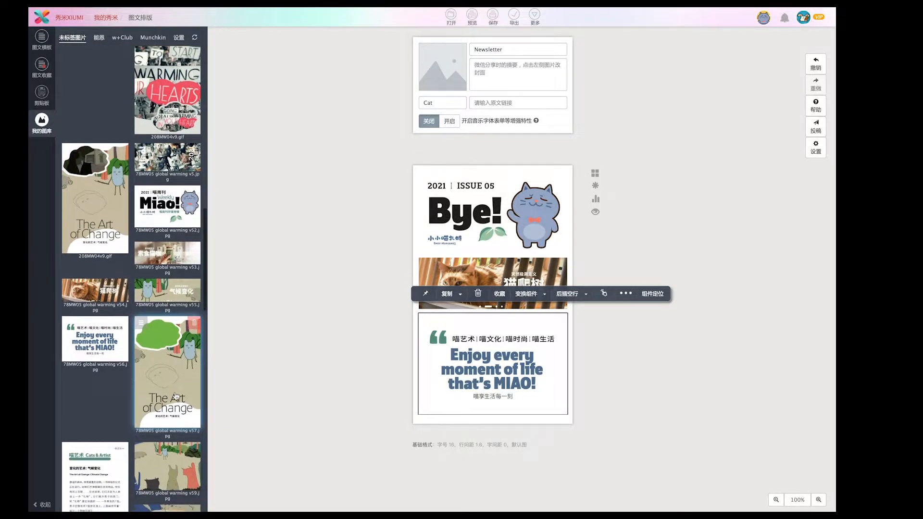
pyautogui.scroll(-1, 176, 396)
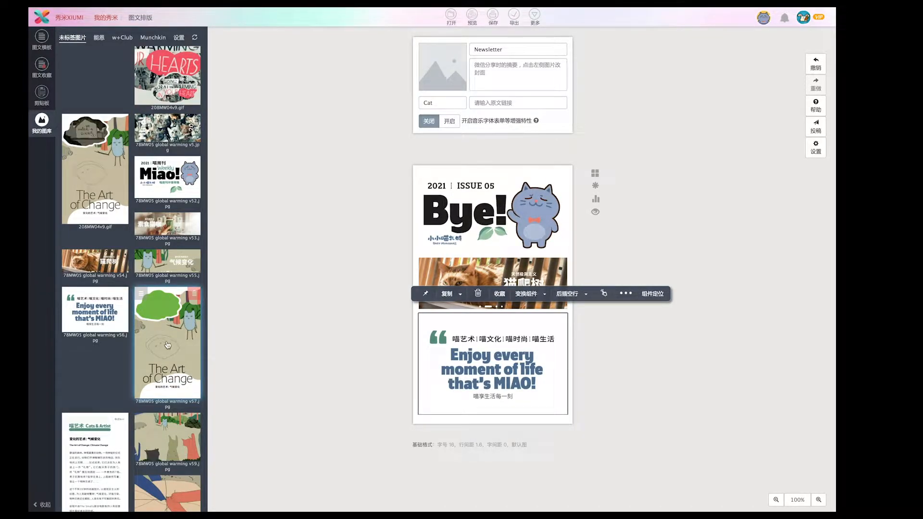
pyautogui.click(99, 215)
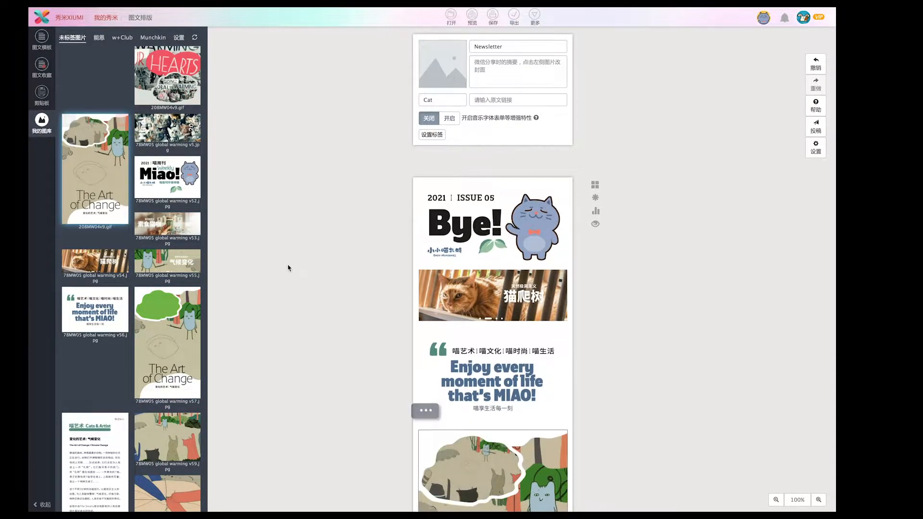
pyautogui.scroll(-8, 290, 268)
pyautogui.click(459, 276)
pyautogui.scroll(4, 432, 259)
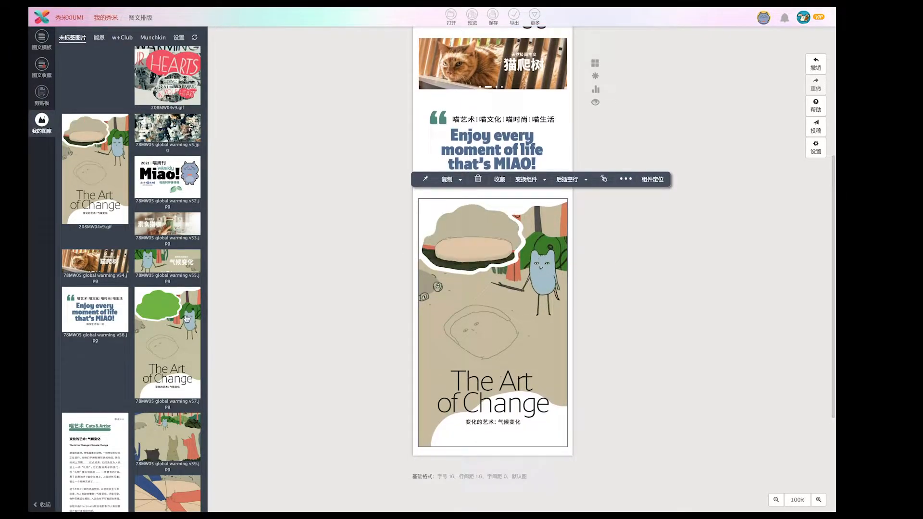
# - Add the "Cats & Artist" text image (78MW05 global warming v58.jpg) below "The Art of Change" and review the assembled article
pyautogui.scroll(-3, 186, 318)
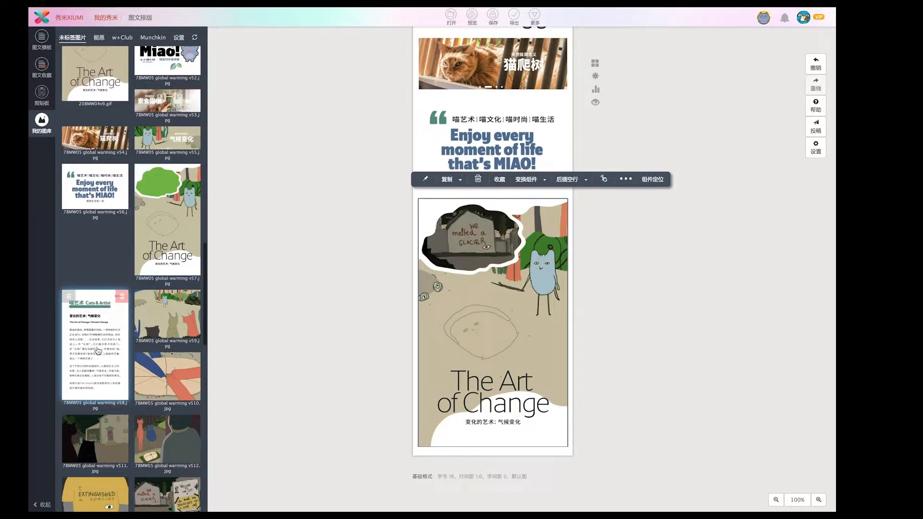
pyautogui.click(96, 344)
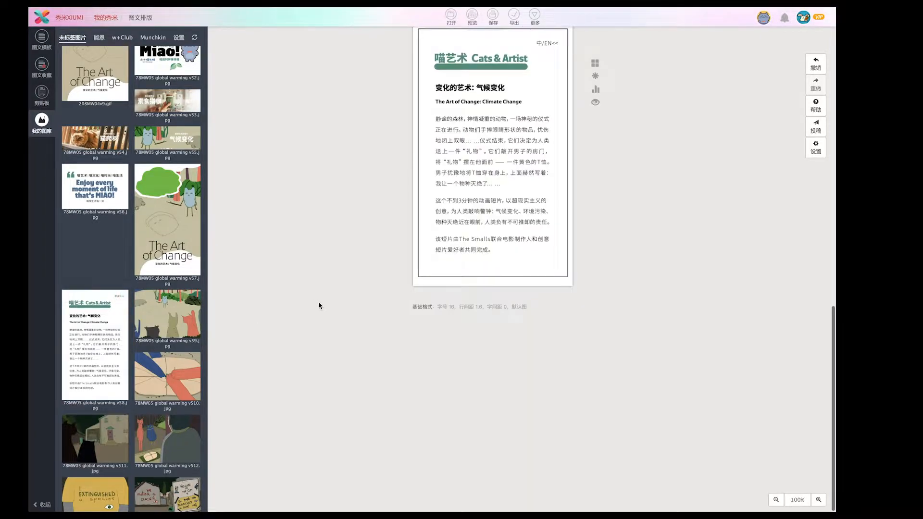
pyautogui.scroll(10, 319, 305)
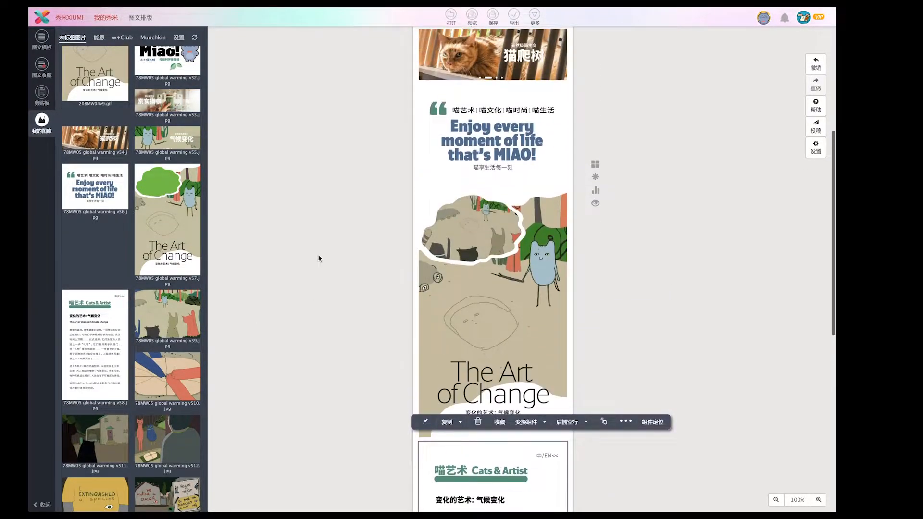
pyautogui.scroll(-7, 319, 258)
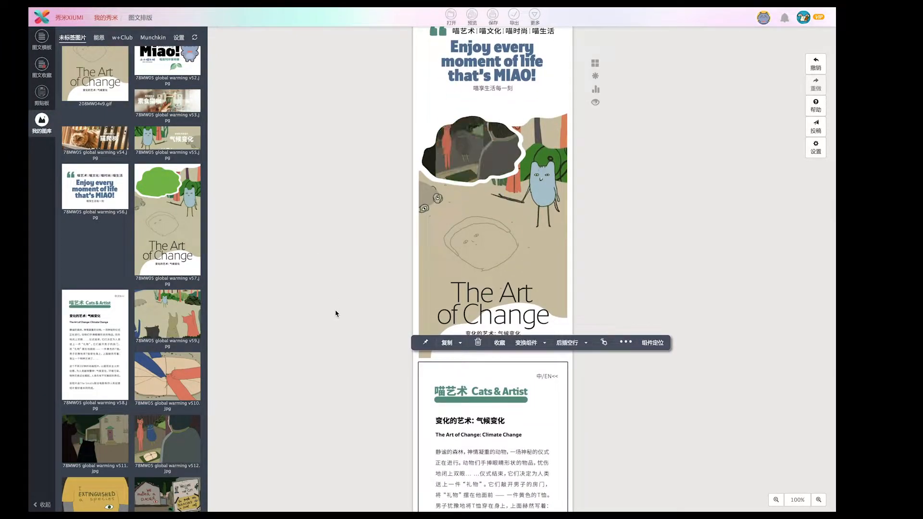
pyautogui.scroll(-1, 339, 312)
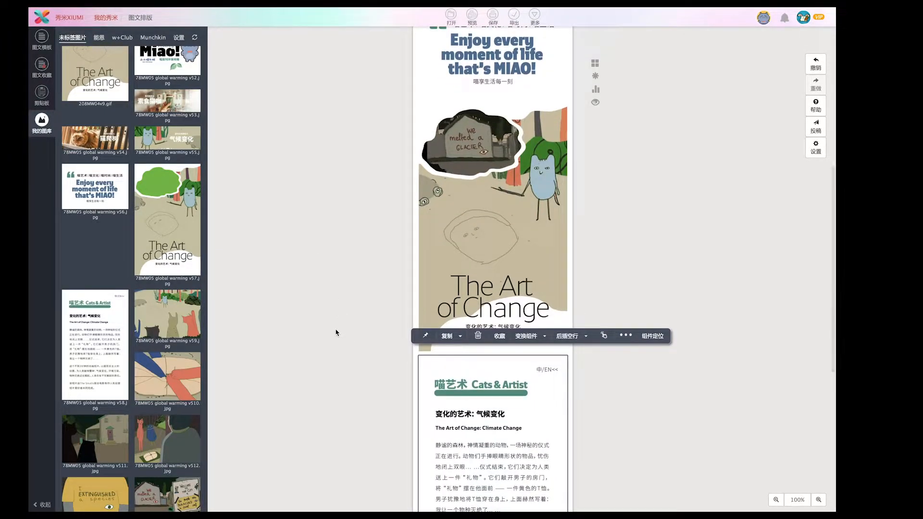
pyautogui.scroll(-2, 336, 333)
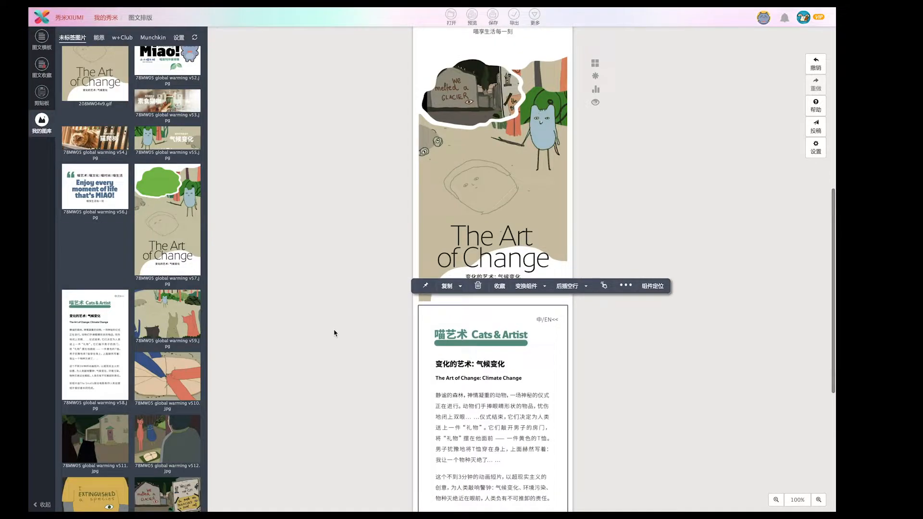
pyautogui.click(337, 341)
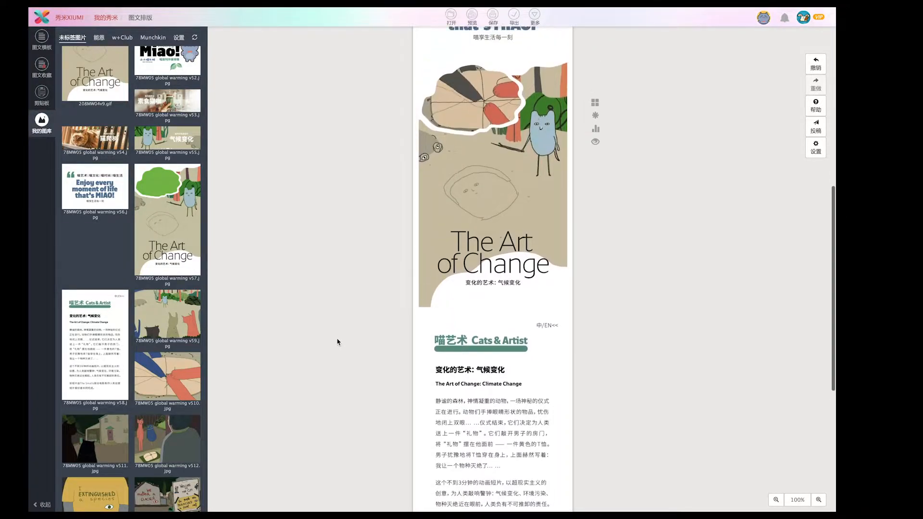
pyautogui.scroll(10, 338, 342)
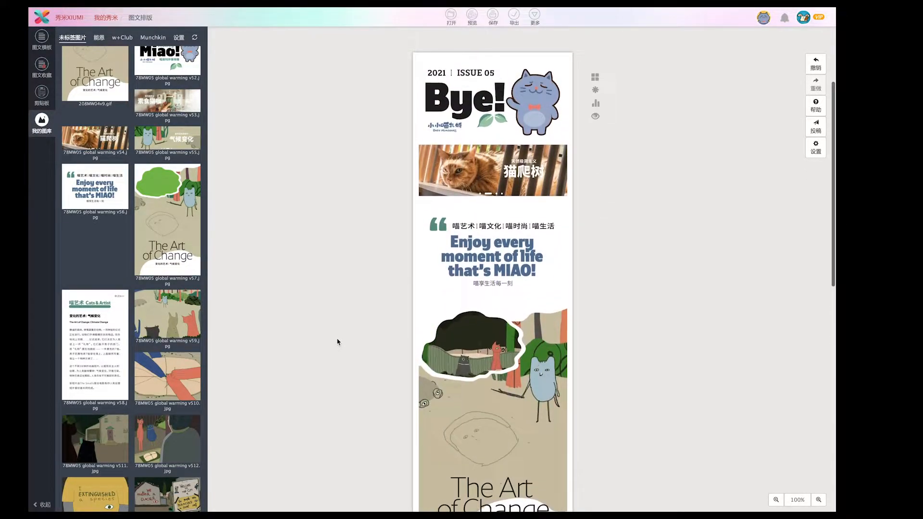
pyautogui.scroll(-15, 337, 342)
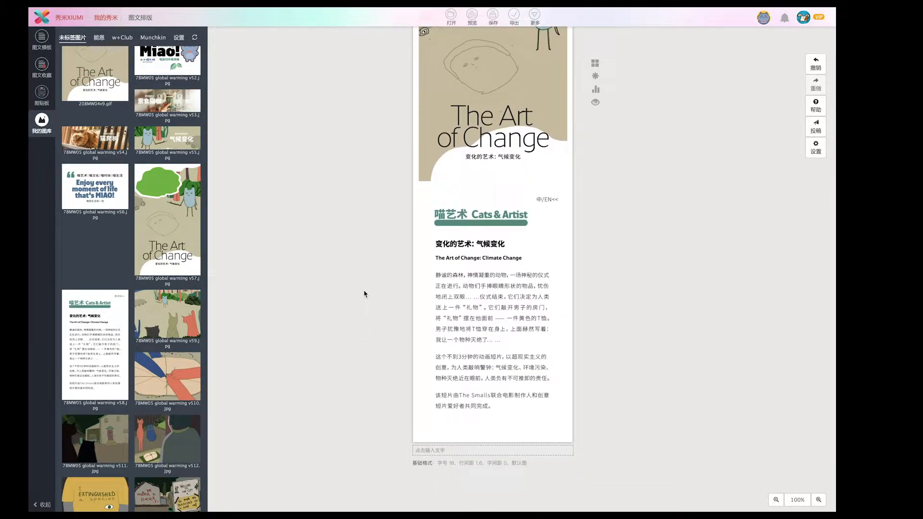
# - Review the assembled newsletter from its title settings and "Bye!" banner down to the end of the "Cats & Artist" text
pyautogui.scroll(1, 364, 293)
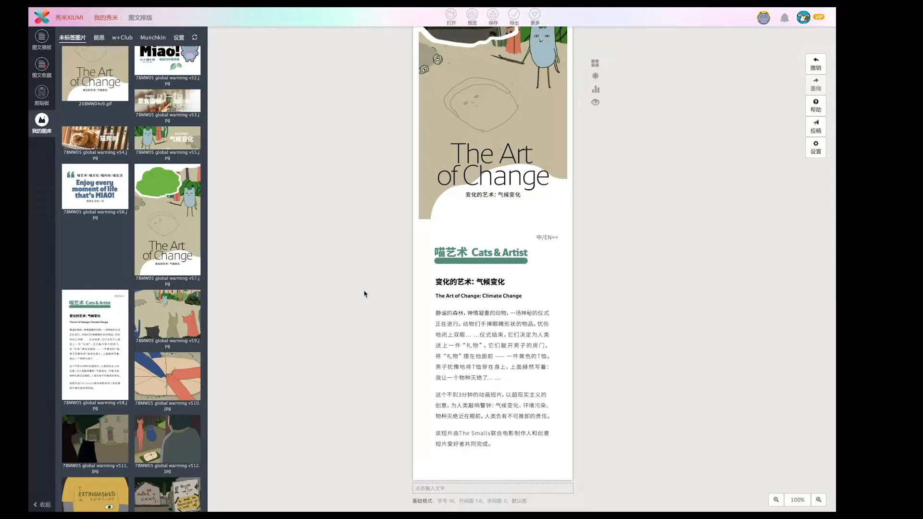
pyautogui.scroll(-3, 388, 299)
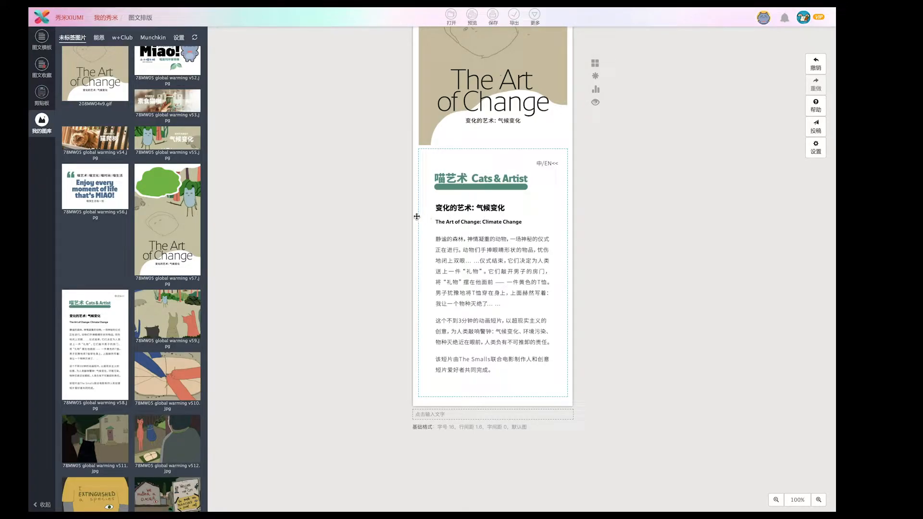
pyautogui.scroll(4, 359, 299)
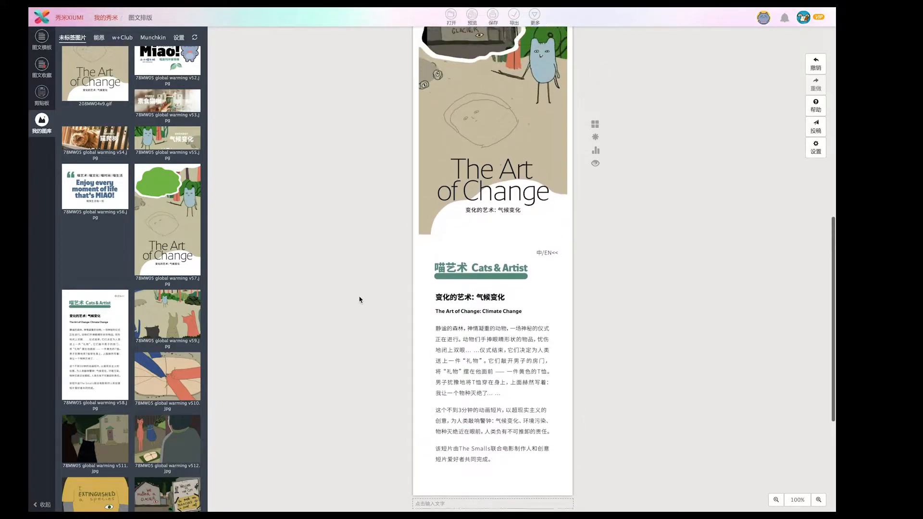
pyautogui.scroll(1, 360, 299)
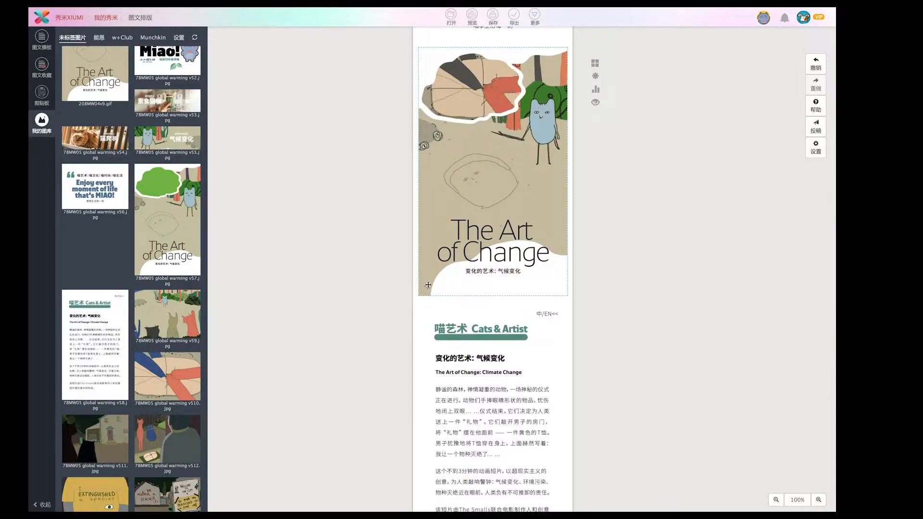
pyautogui.scroll(-2, 407, 307)
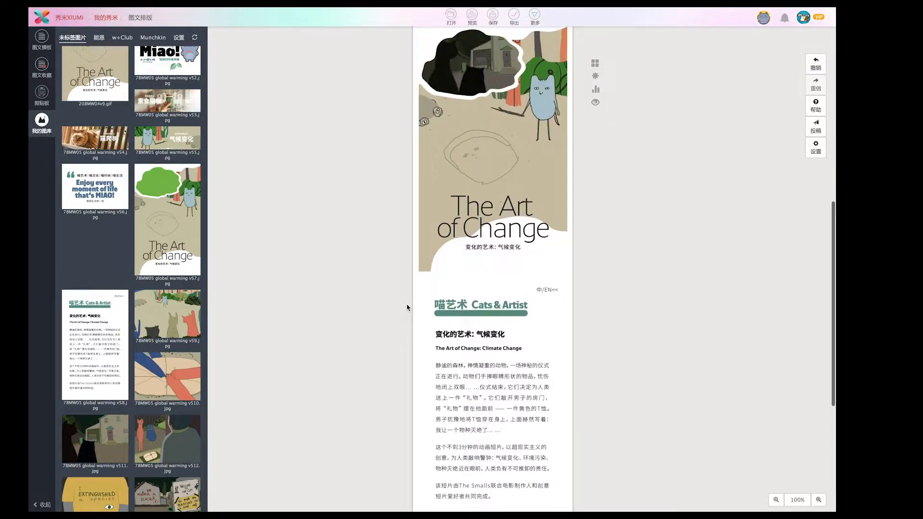
pyautogui.scroll(-1, 407, 307)
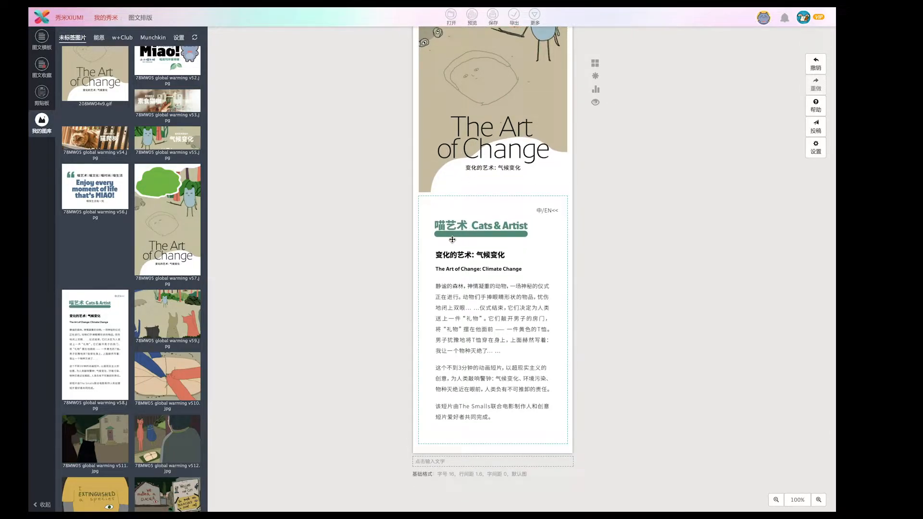
pyautogui.scroll(10, 376, 277)
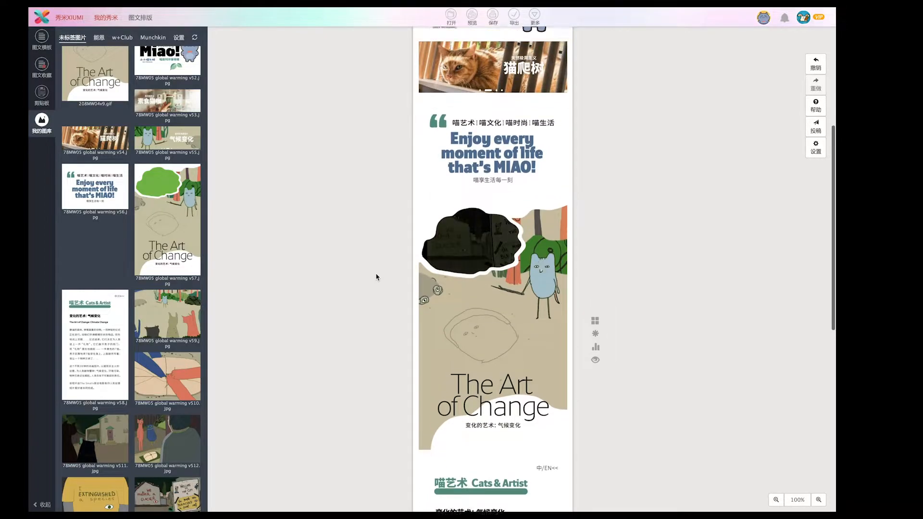
pyautogui.scroll(3, 376, 277)
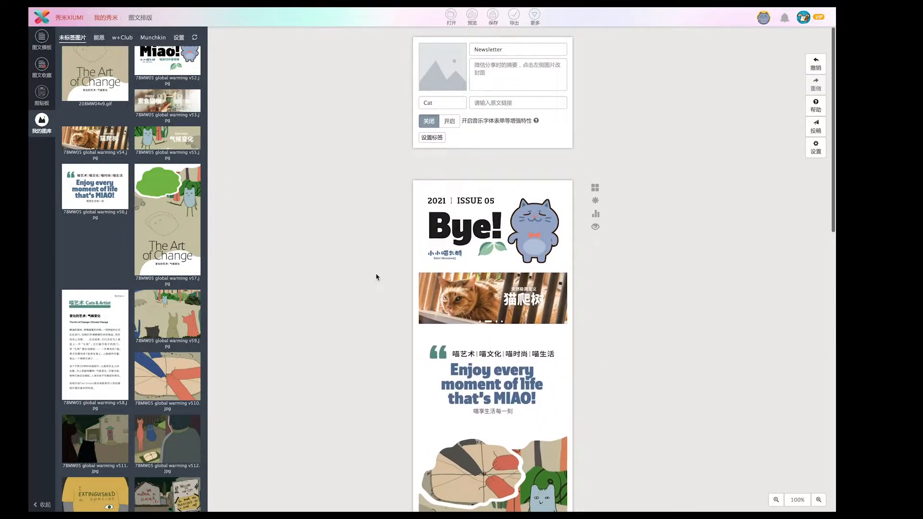
pyautogui.scroll(-2, 376, 277)
pyautogui.scroll(-4, 377, 277)
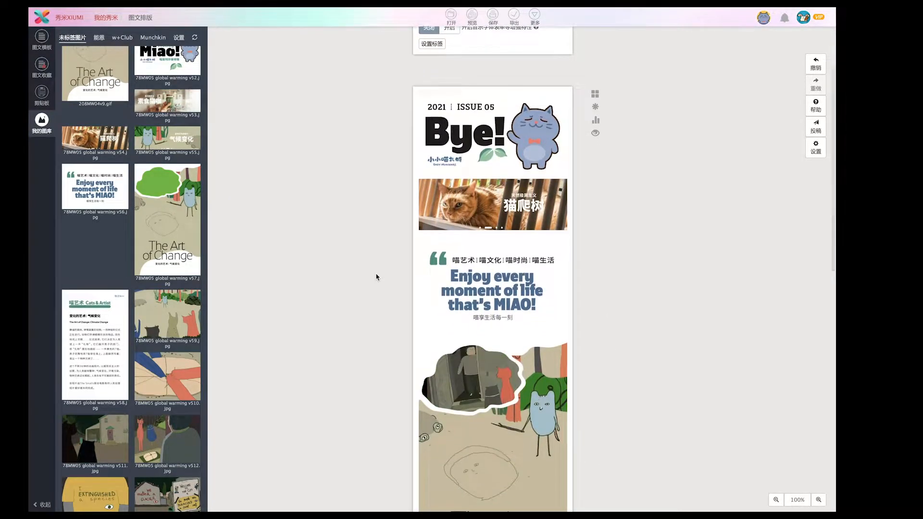
pyautogui.scroll(-3, 376, 277)
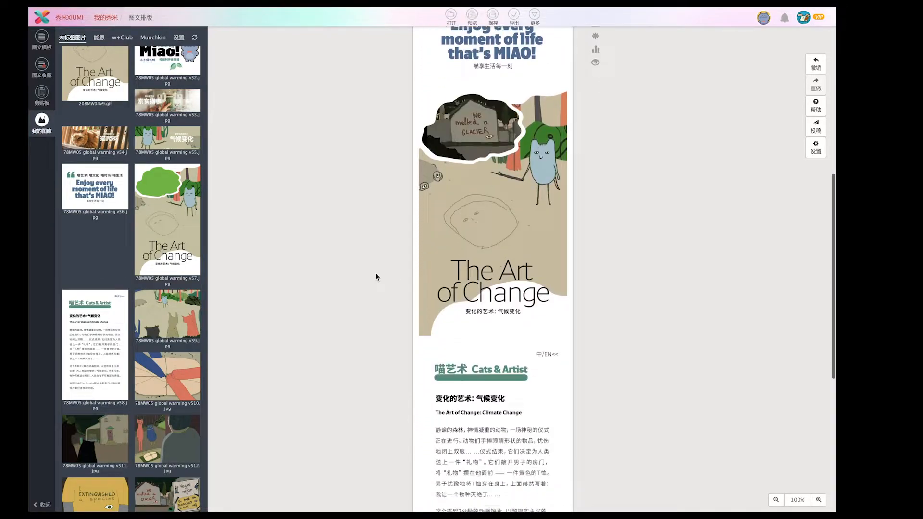
pyautogui.scroll(-4, 376, 277)
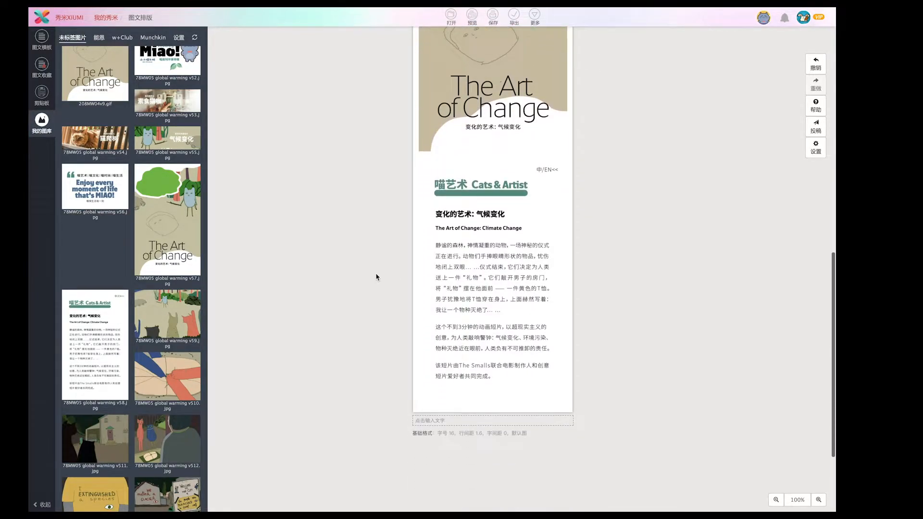
pyautogui.scroll(-1, 376, 276)
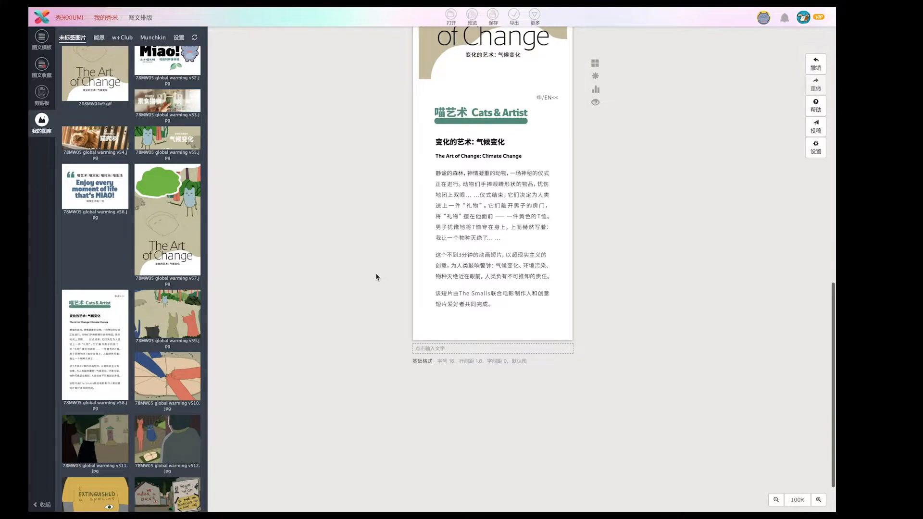
pyautogui.scroll(1, 376, 277)
pyautogui.scroll(3, 377, 277)
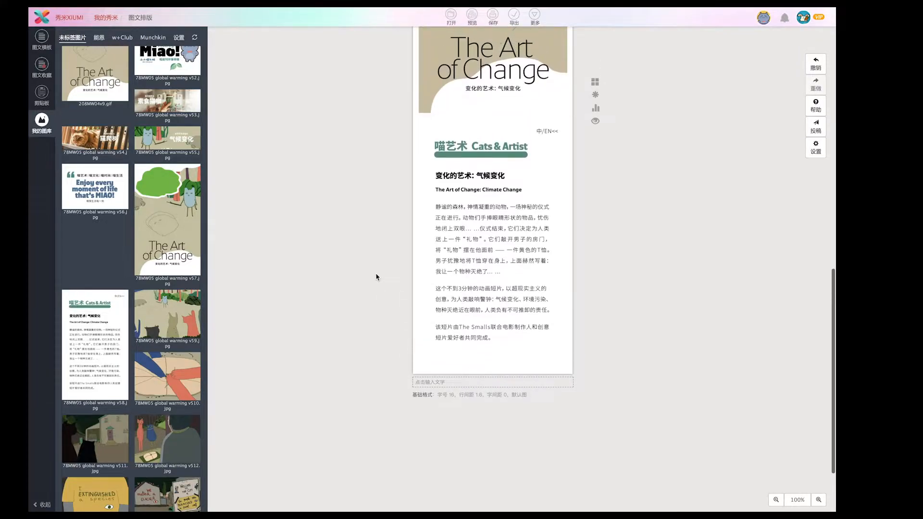
pyautogui.scroll(1, 376, 277)
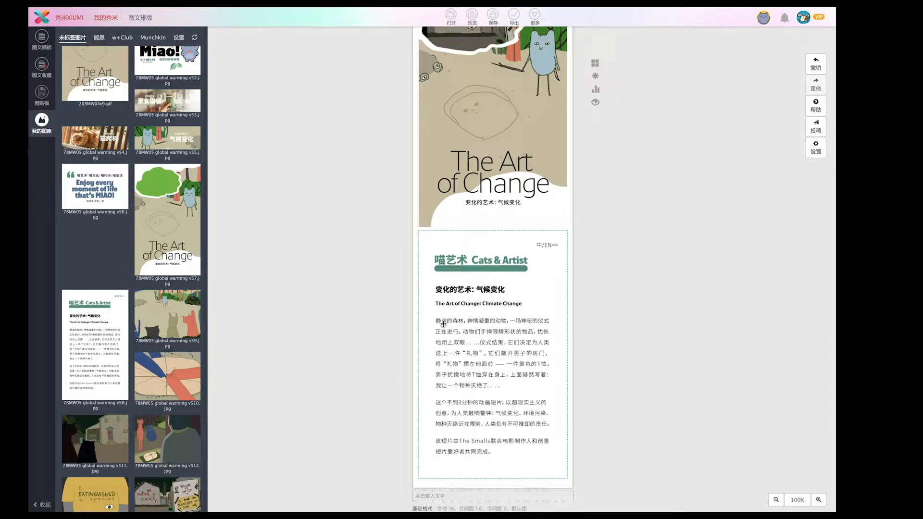
pyautogui.scroll(-2, 380, 310)
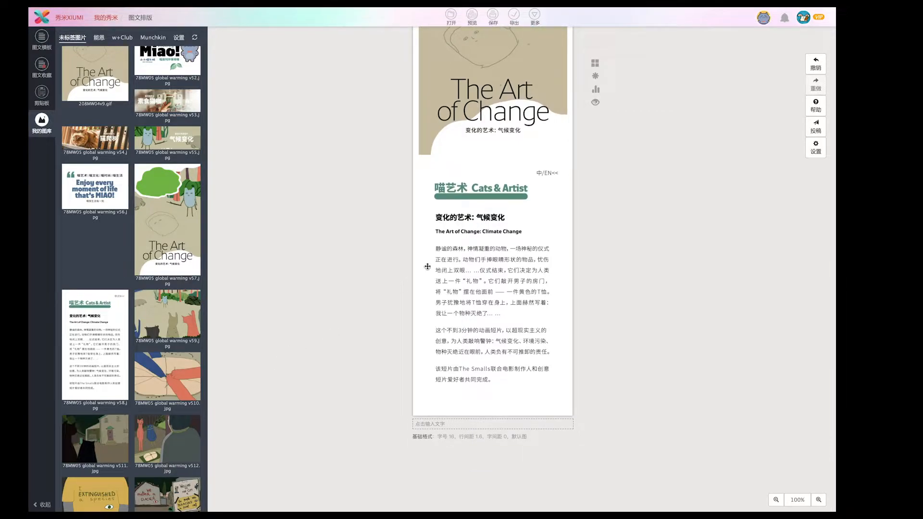
# - Add the illustrated forest animals image (78MW05 global warming v59.jpg) below the "Cats & Artist" text
pyautogui.click(176, 330)
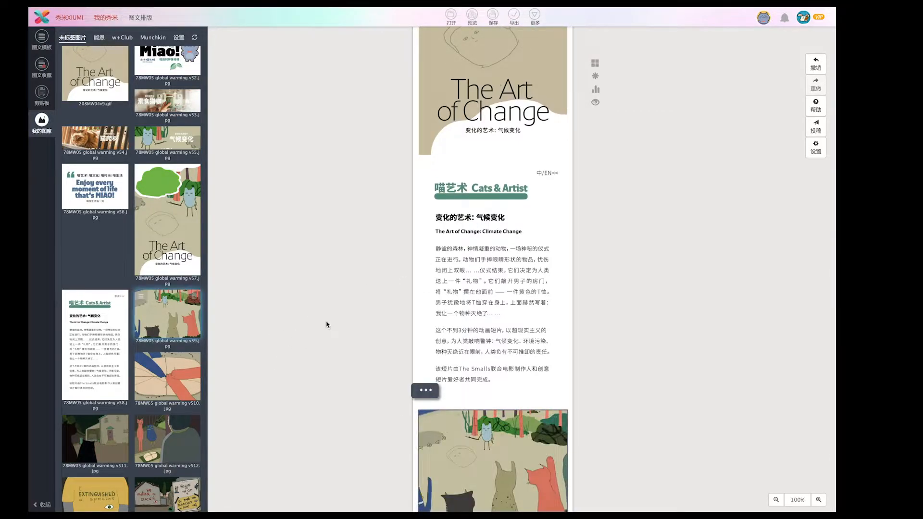
pyautogui.scroll(-6, 161, 353)
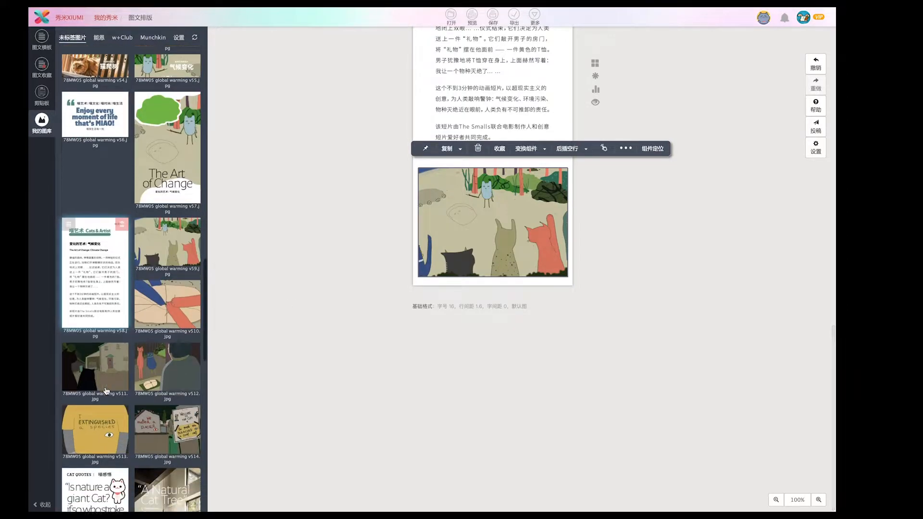
pyautogui.click(93, 331)
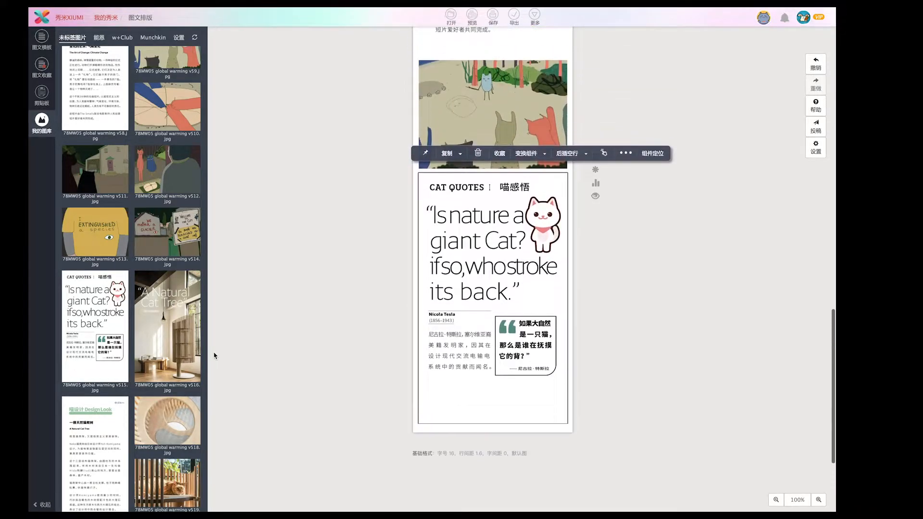
pyautogui.scroll(6, 213, 356)
pyautogui.scroll(10, 130, 315)
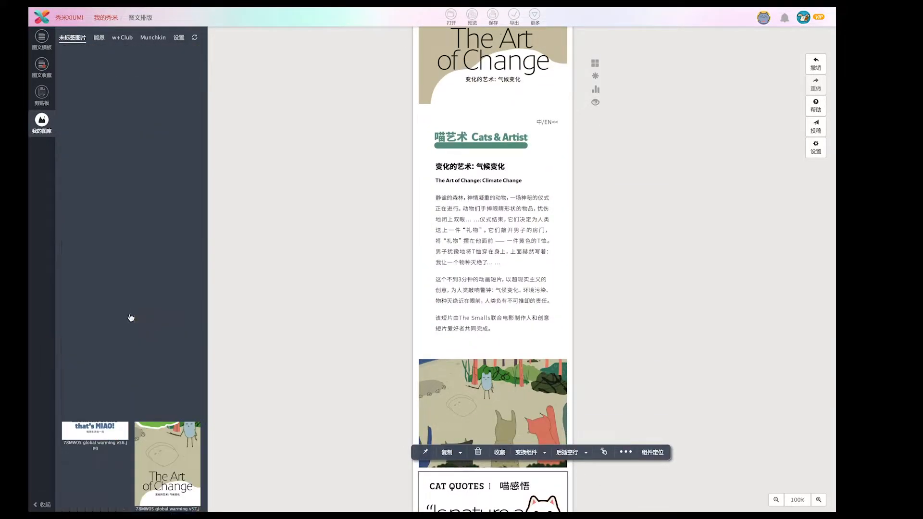
pyautogui.scroll(-3, 130, 318)
pyautogui.scroll(-5, 351, 313)
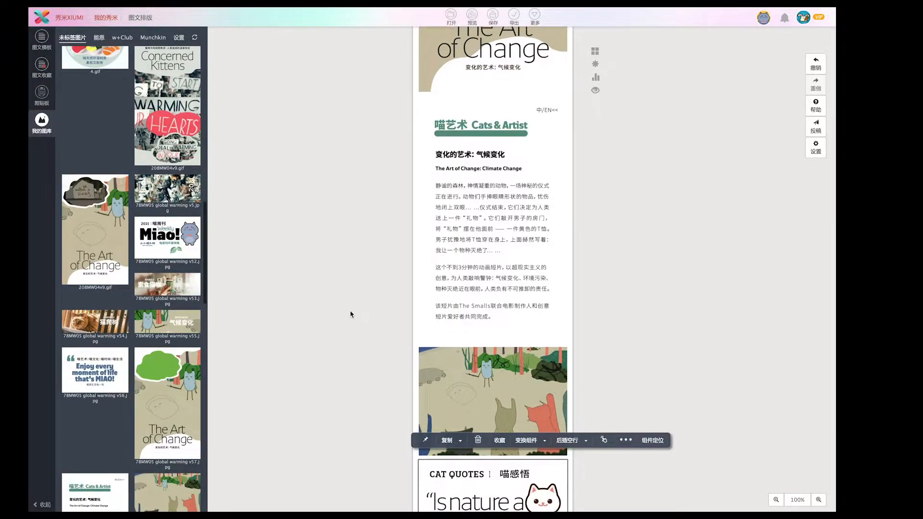
pyautogui.scroll(7, 298, 274)
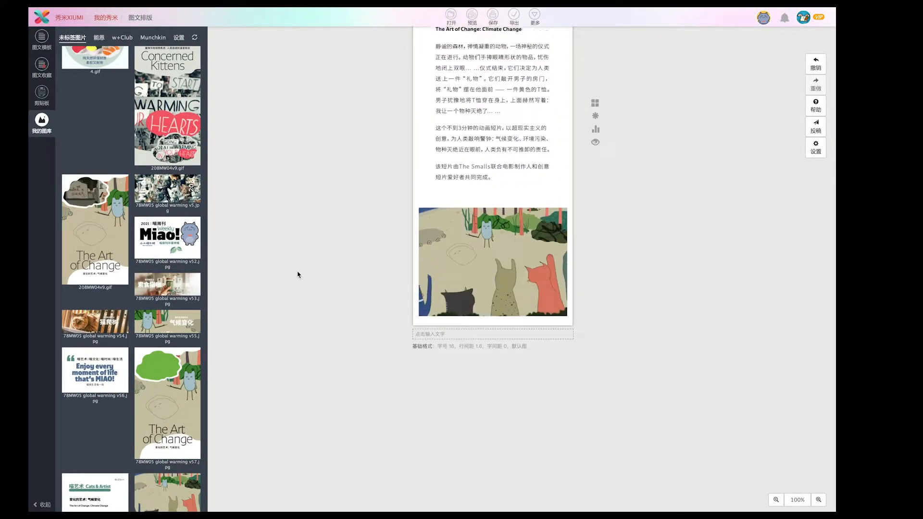
# - Add the animated "Cat Quotes" image (3.gif) below the forest animals illustration
pyautogui.scroll(6, 183, 243)
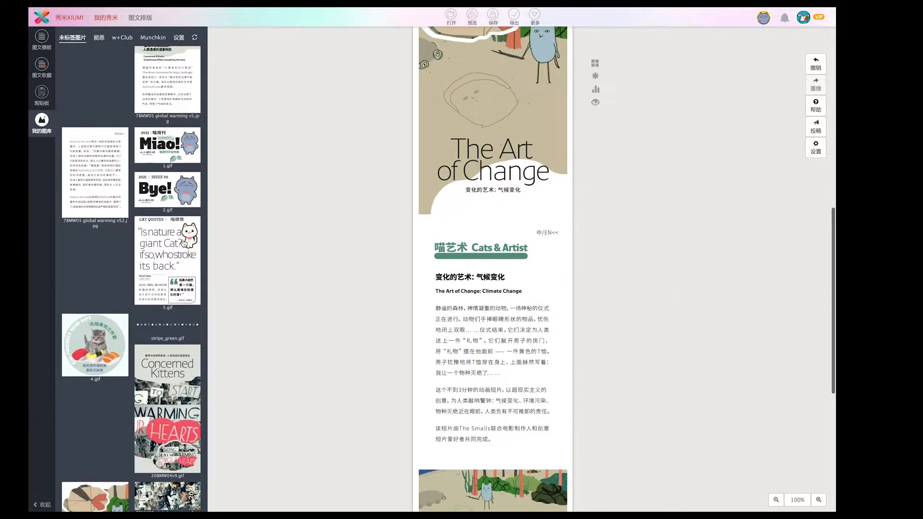
pyautogui.click(173, 256)
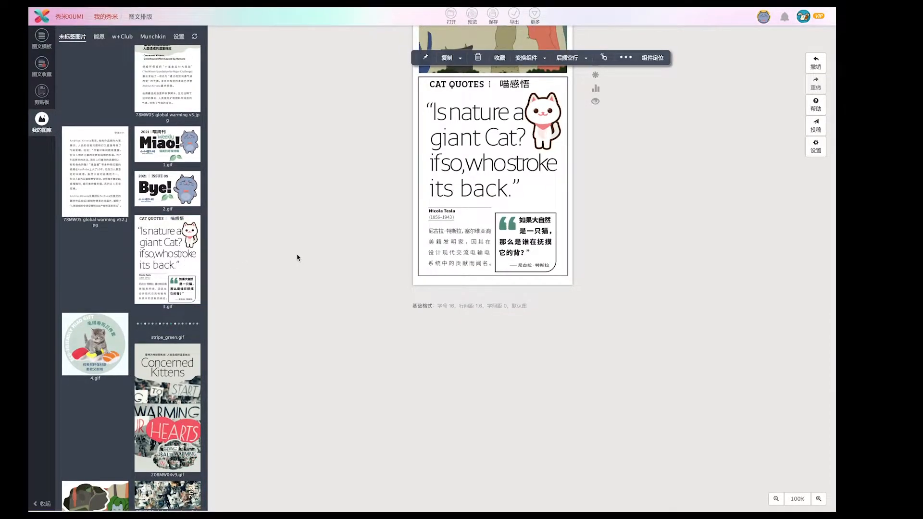
# - Add the "A Natural Cat Tree" cover image (78MW05 global warming v516.jpg) below the "Cat Quotes" image
pyautogui.scroll(-4, 137, 317)
pyautogui.scroll(-8, 137, 317)
pyautogui.scroll(-4, 137, 317)
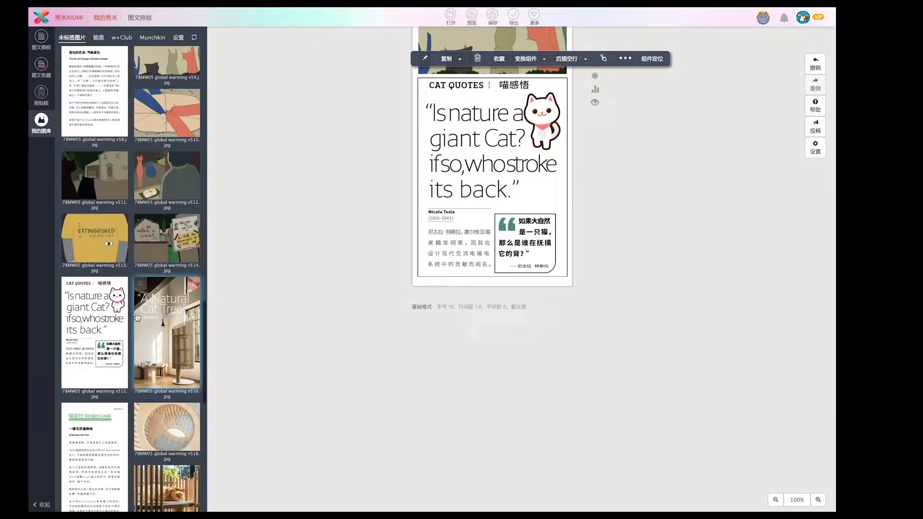
pyautogui.click(160, 323)
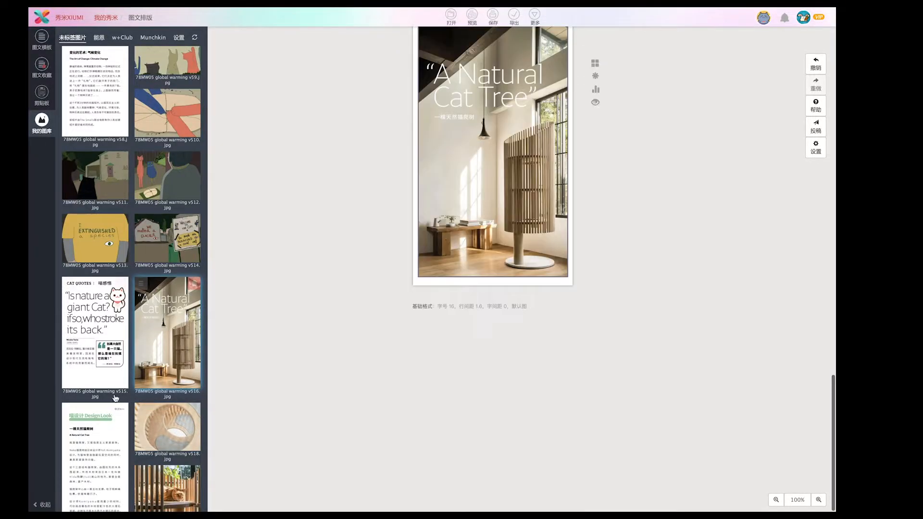
# - Add the "Design Look" text image (78MW05 global warming v517.jpg) and the round wooden interior photo (v518.jpg) below the cat tree cover
pyautogui.click(97, 431)
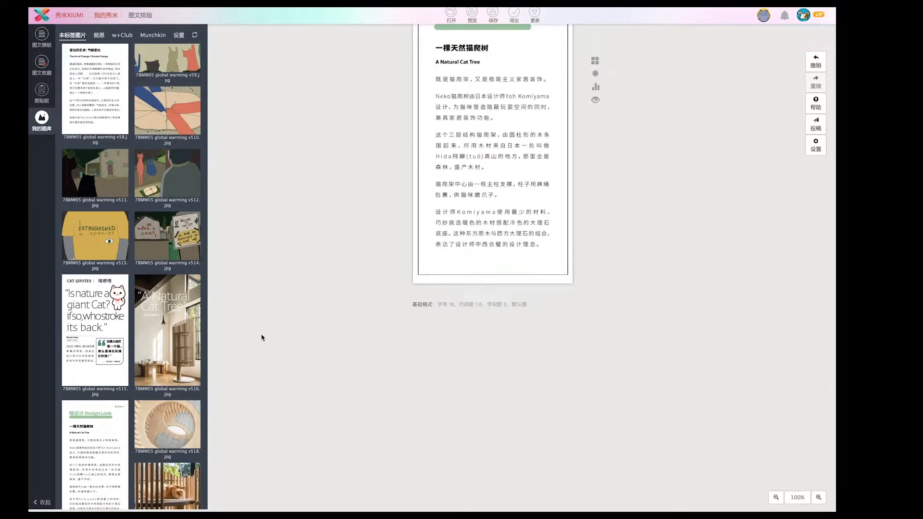
pyautogui.click(174, 419)
pyautogui.scroll(-3, 292, 336)
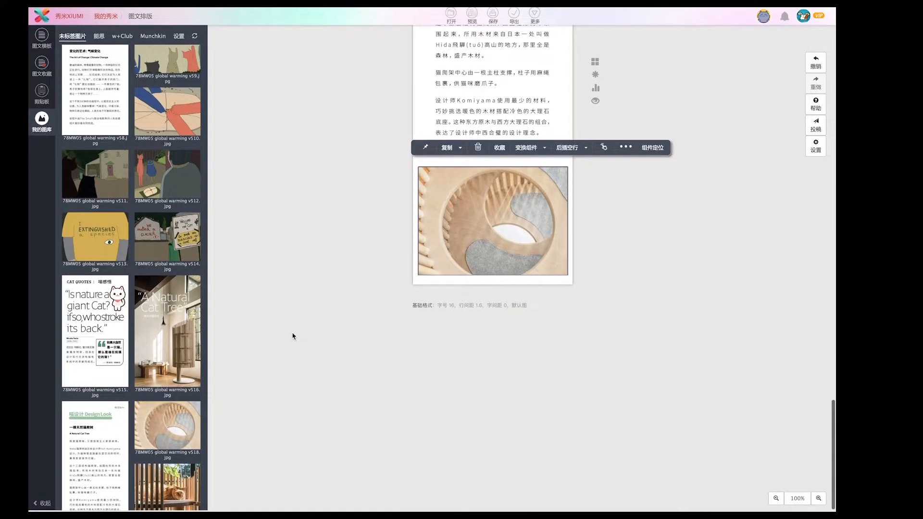
# - Add the "Cat in nature" image (78MW05 global warming v522.jpg) below the round wooden interior photo
pyautogui.scroll(-8, 148, 401)
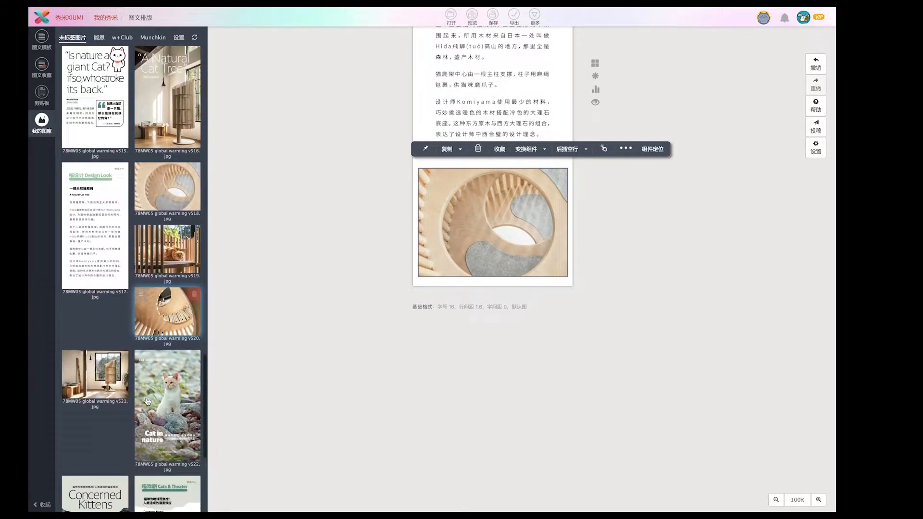
pyautogui.scroll(1, 153, 375)
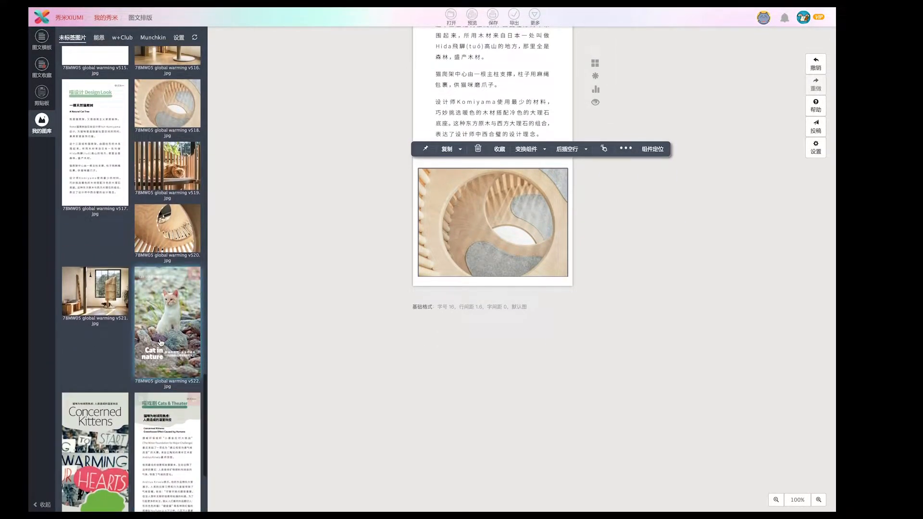
pyautogui.click(160, 311)
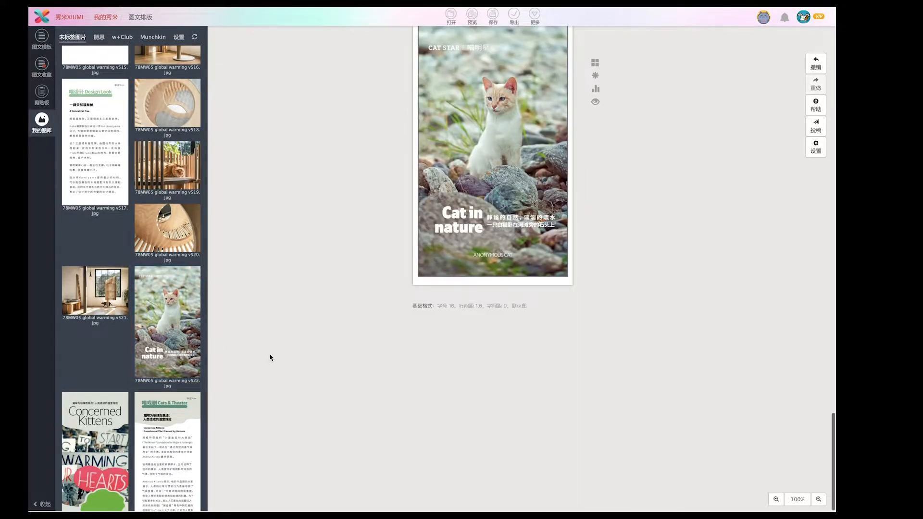
# - Add the "Concerned Kittens" cover (78MW05 global warming v523.jpg) and the "Cats & Theater" text image (v524.jpg) below "Cat in nature"
pyautogui.click(93, 438)
pyautogui.scroll(-15, 241, 373)
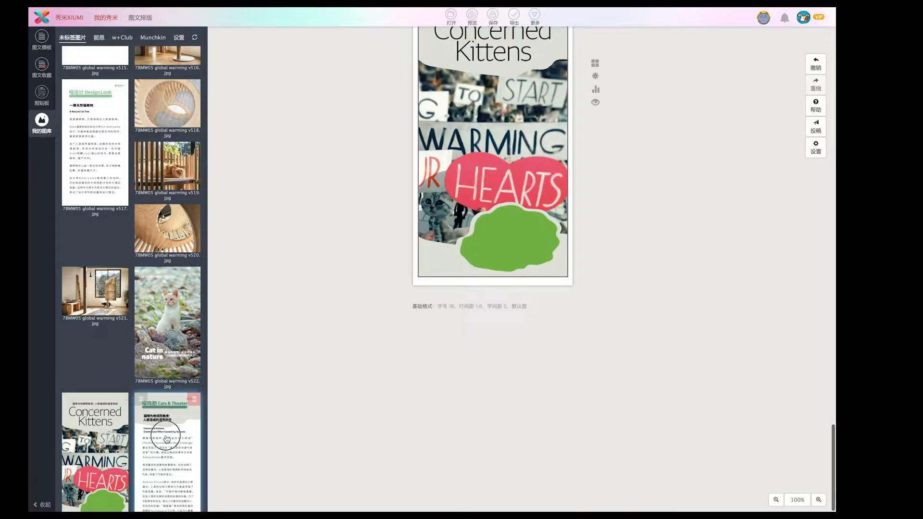
pyautogui.scroll(-6, 114, 420)
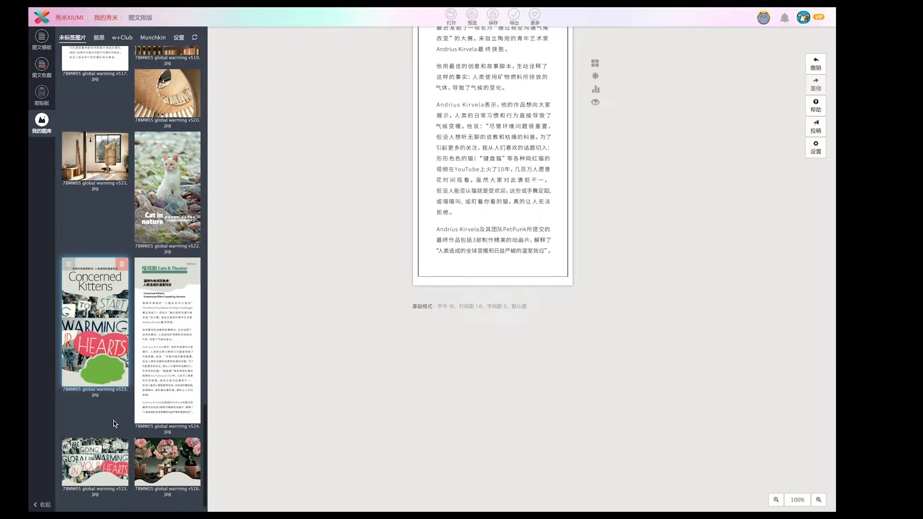
# - Add the "We are going to start global warming in your hearts" image (78MW05 global warming v525.jpg) below the "Cats & Theater" text
pyautogui.click(105, 372)
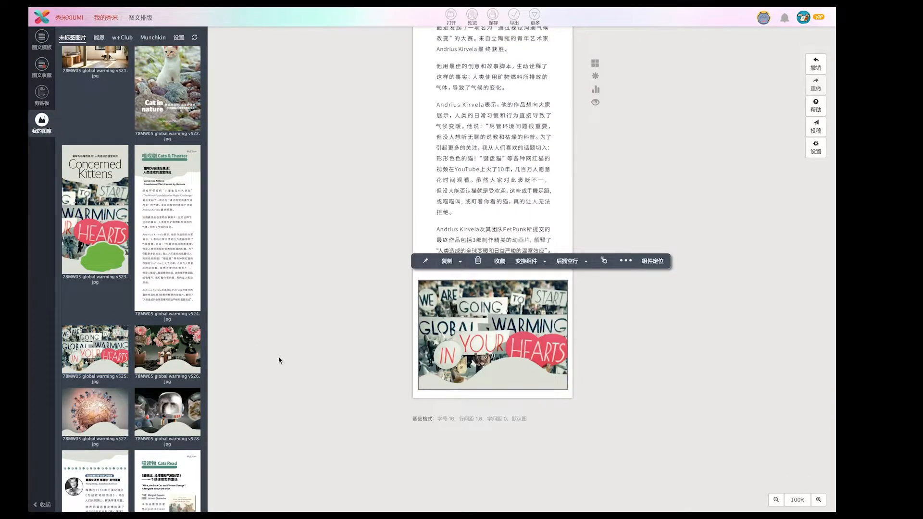
pyautogui.scroll(-3, 279, 360)
pyautogui.scroll(-2, 278, 360)
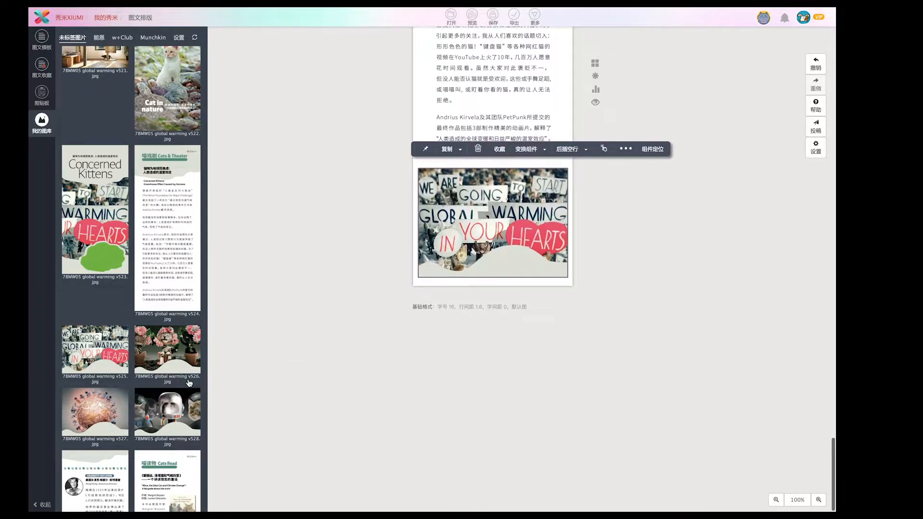
pyautogui.scroll(-2, 144, 401)
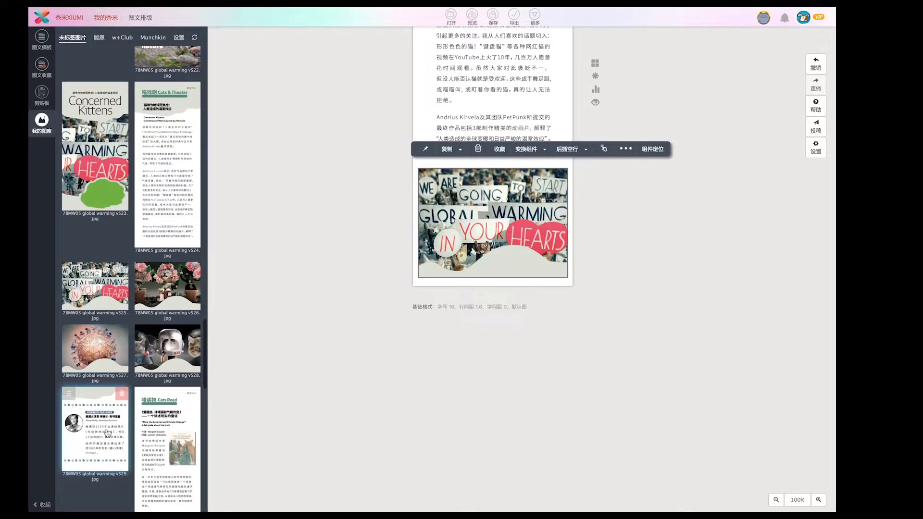
# - Add the "Celebrity Cat Lover" image (78MW05 global warming v529.jpg) and the "Cats Read" text image (v530.jpg) below the "In Your Hearts" image
pyautogui.click(96, 428)
pyautogui.click(170, 423)
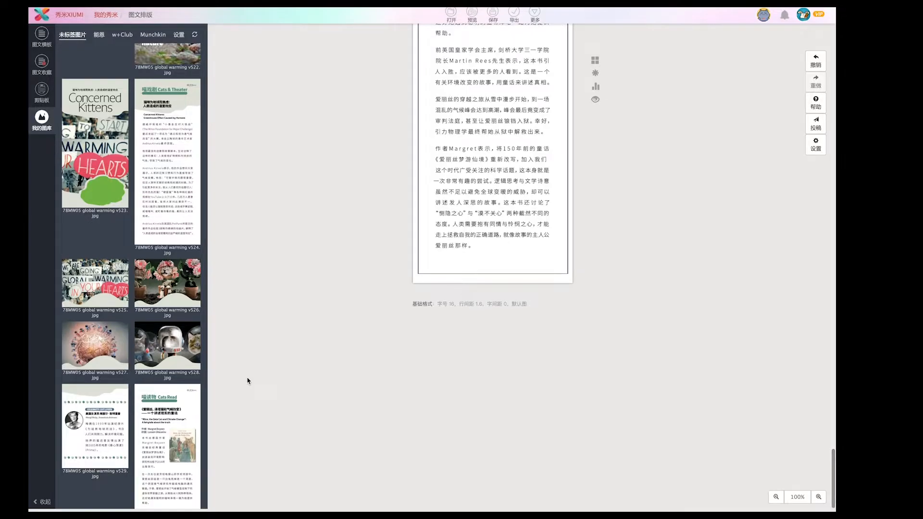
# - Add the "Eco-Friendly Miao Gift" animated badge (4.gif) below the "Cats Read" text image
pyautogui.scroll(-4, 149, 352)
pyautogui.scroll(-4, 149, 353)
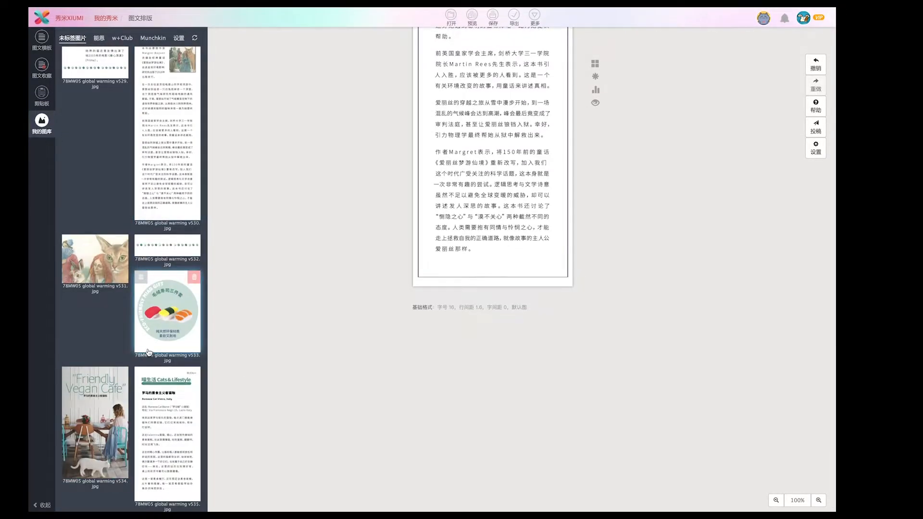
pyautogui.scroll(-10, 175, 305)
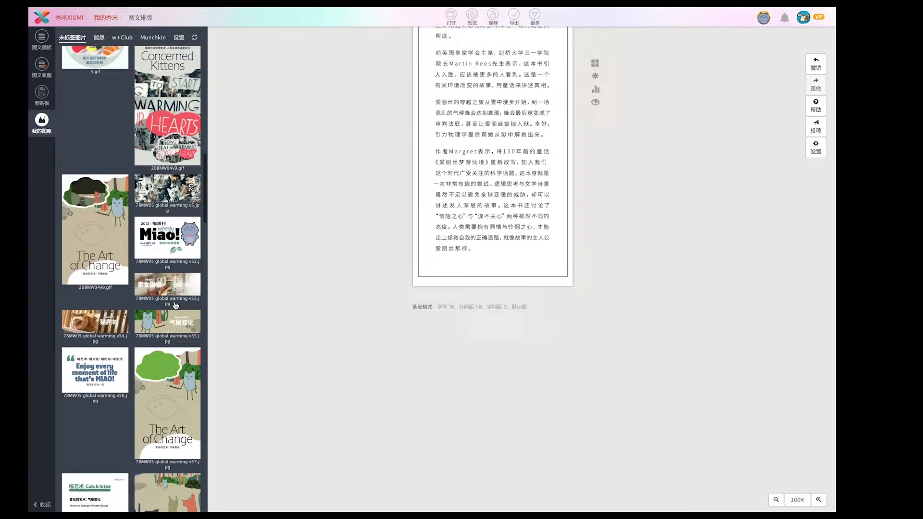
pyautogui.scroll(1, 175, 306)
pyautogui.click(95, 255)
# - Add the "Celebrity Cat Lover" image (78MW05 global warming v529.jpg) again below the "Eco-Friendly Miao Gift" badge
pyautogui.scroll(-10, 171, 318)
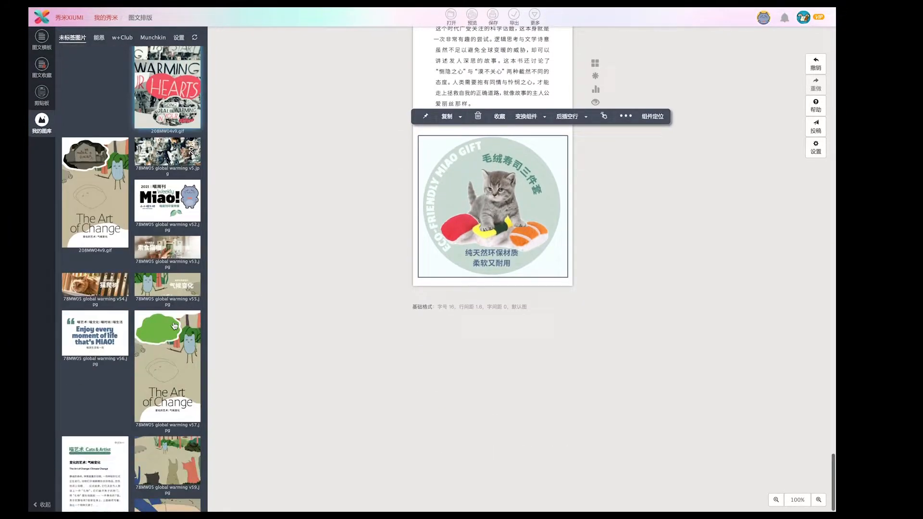
pyautogui.scroll(-8, 175, 326)
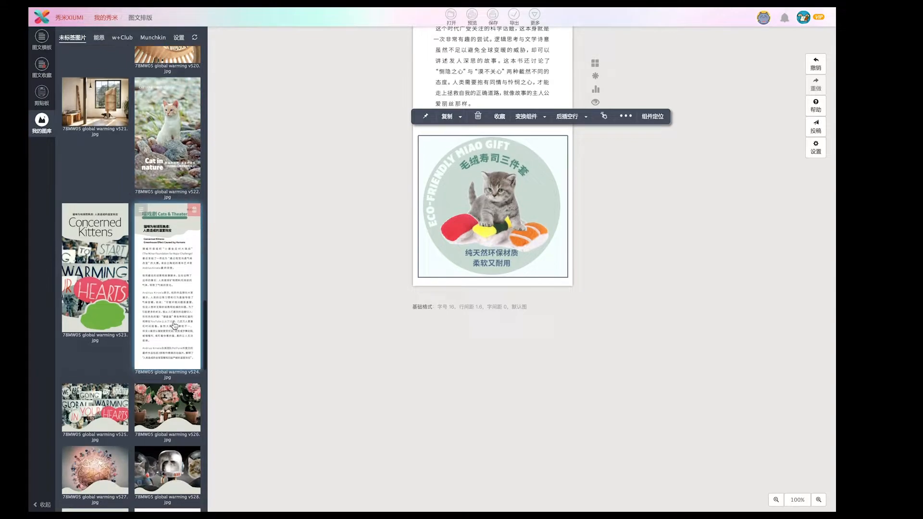
pyautogui.scroll(-2, 174, 326)
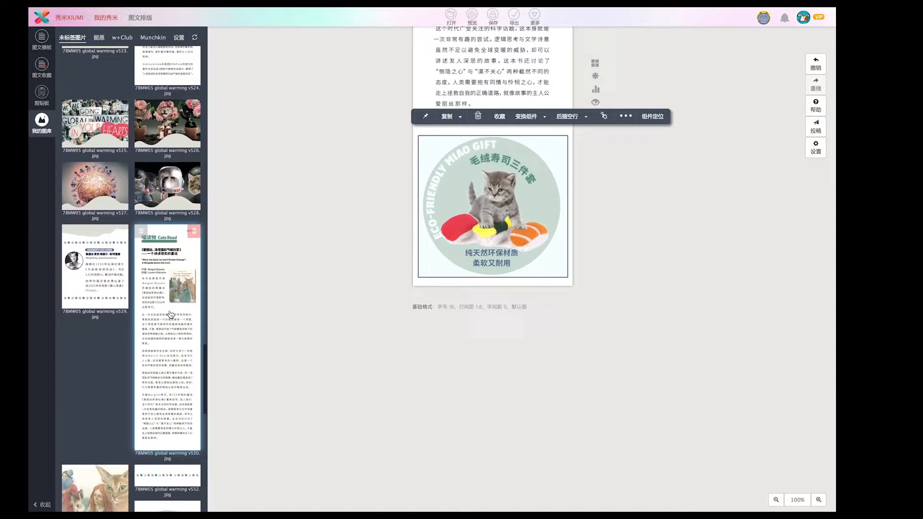
pyautogui.click(139, 294)
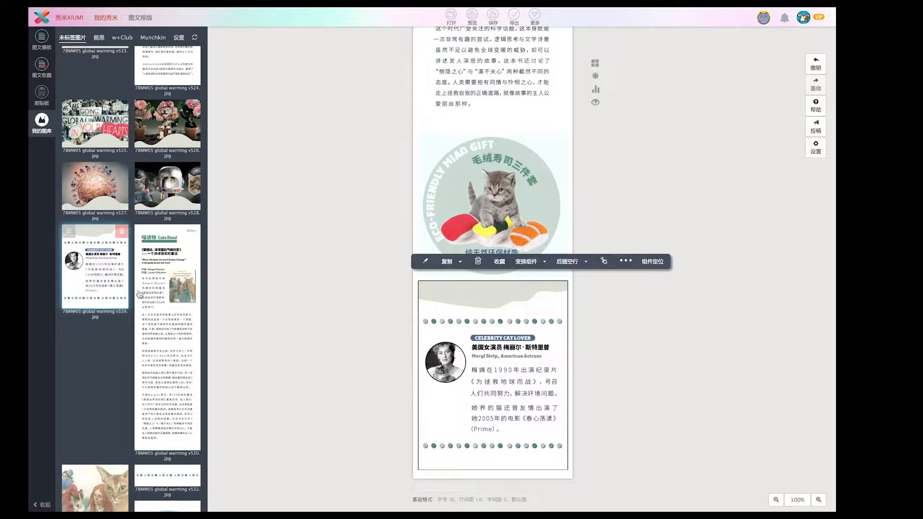
pyautogui.click(165, 312)
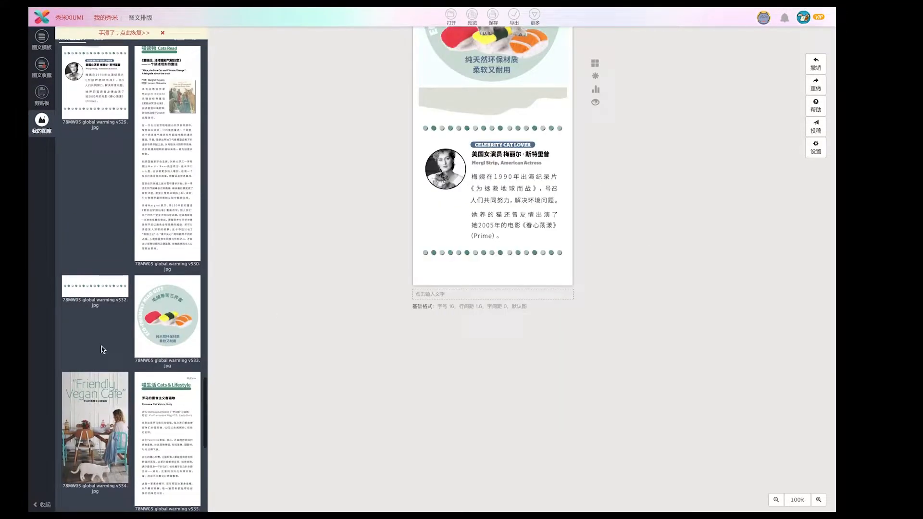
# - Add the "Friendly Vegan Cafe" cover (78MW05 global warming v534.jpg) and the "Cats & Lifestyle" text image (v535.jpg) at the end of the article
pyautogui.scroll(-2, 107, 330)
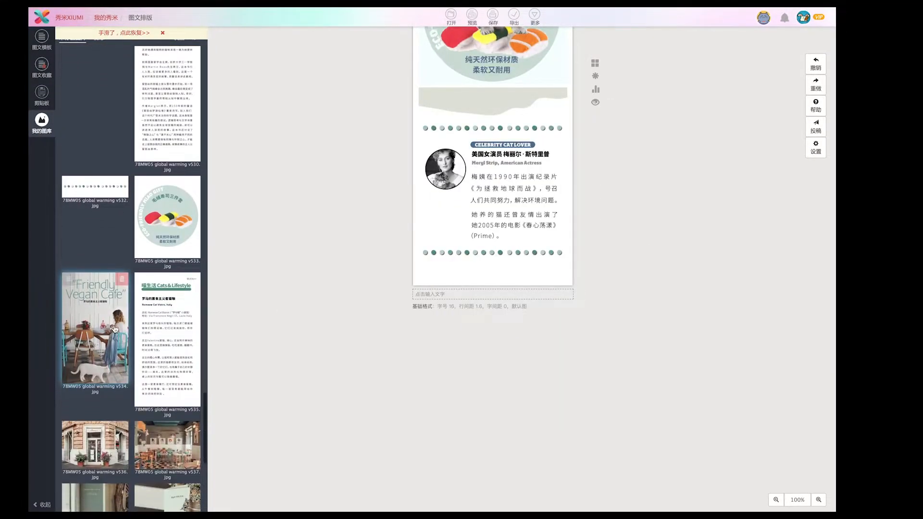
pyautogui.click(100, 343)
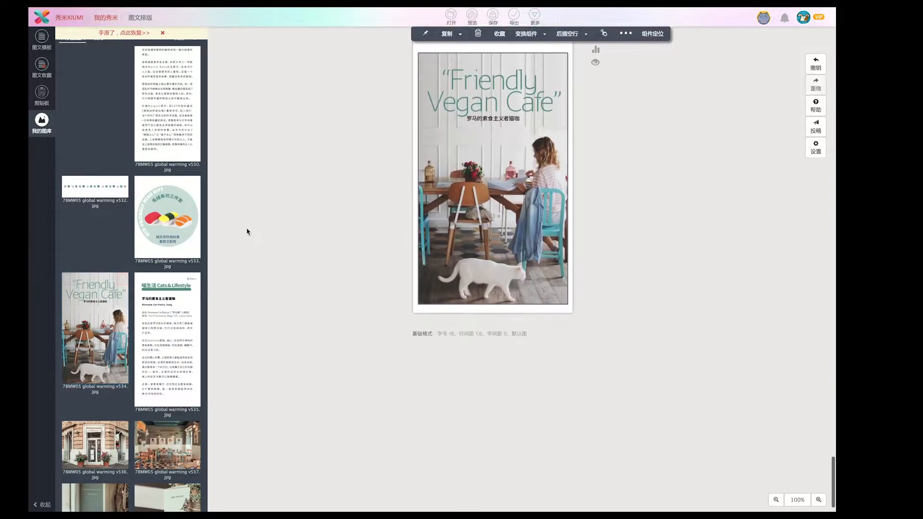
pyautogui.click(168, 336)
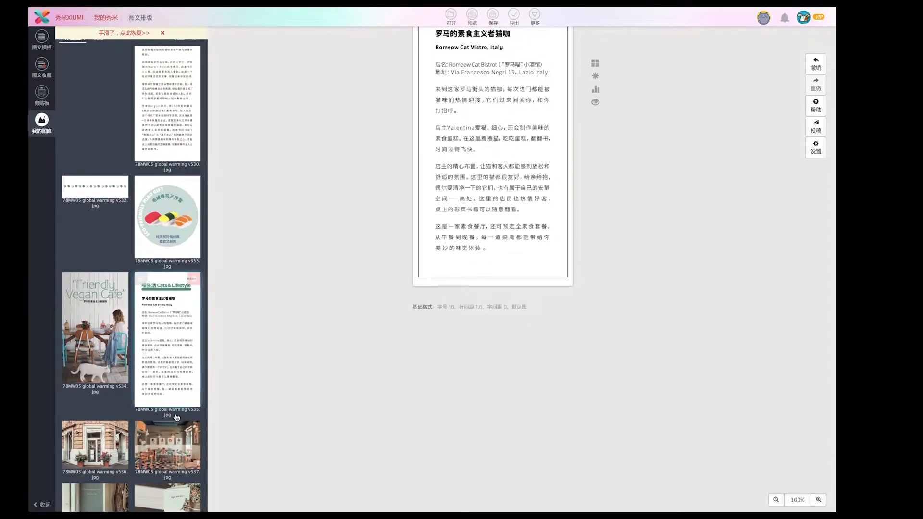
# - Add the cafe storefront photo (78MW05 global warming v536.jpg) and the "Bye!" closing banner (2.gif) below the "Cats & Lifestyle" text
pyautogui.click(129, 438)
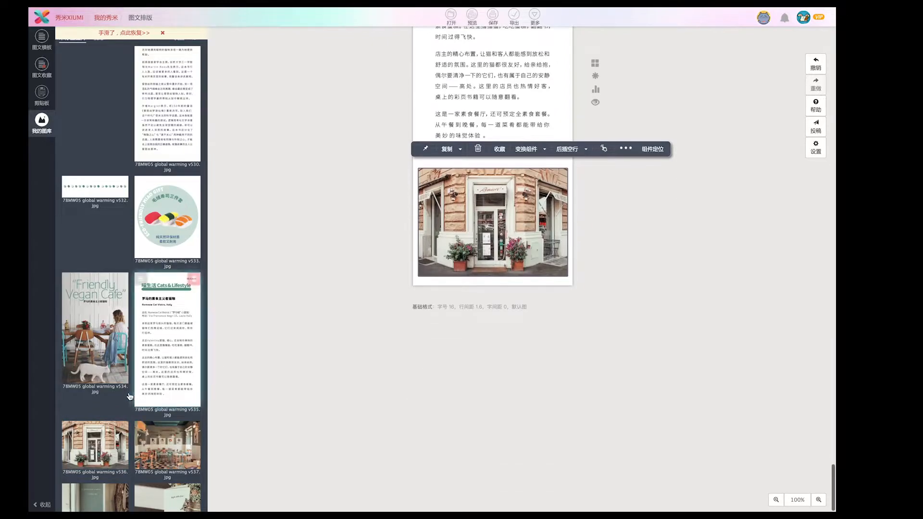
pyautogui.scroll(-6, 129, 396)
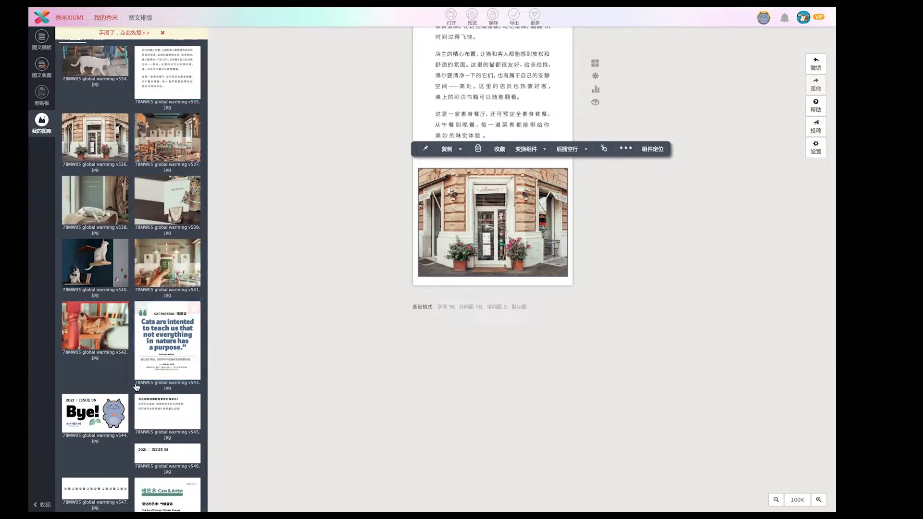
pyautogui.scroll(-15, 136, 387)
pyautogui.click(192, 339)
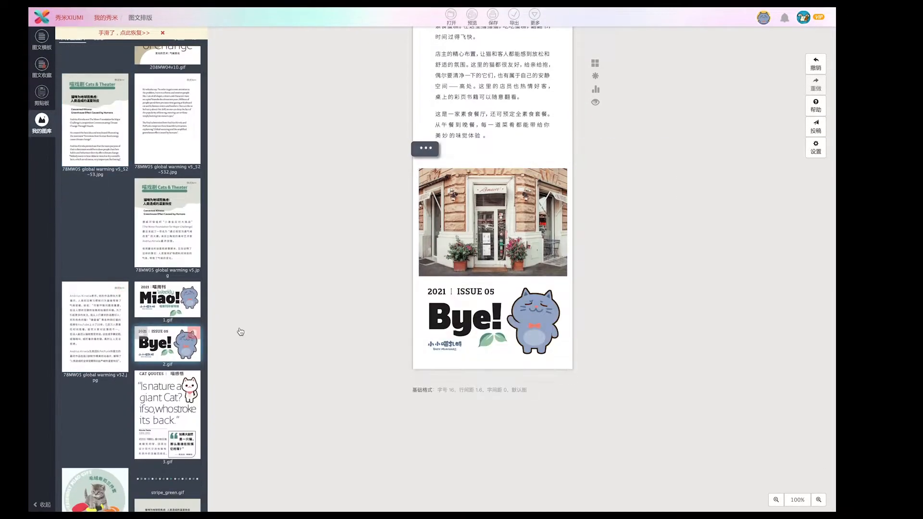
# - Save the newsletter article and open its preview
pyautogui.scroll(15, 219, 330)
pyautogui.scroll(10, 249, 330)
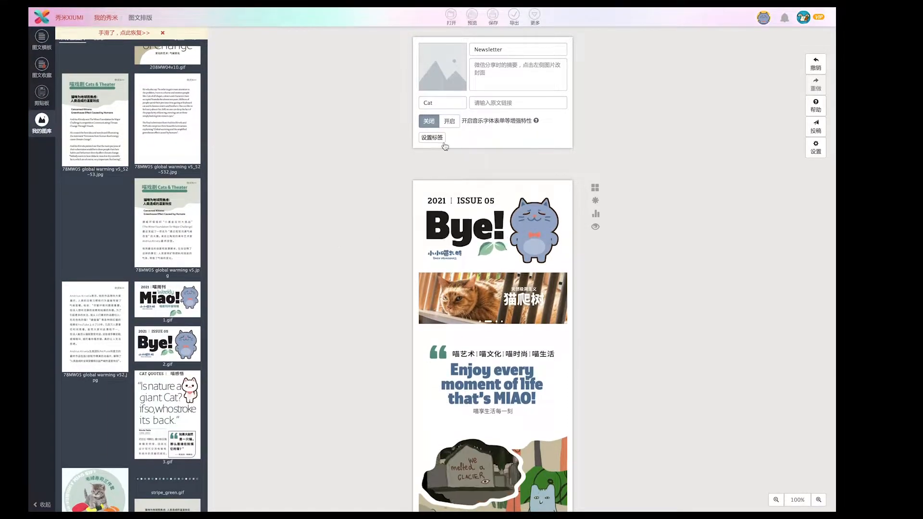
pyautogui.click(493, 17)
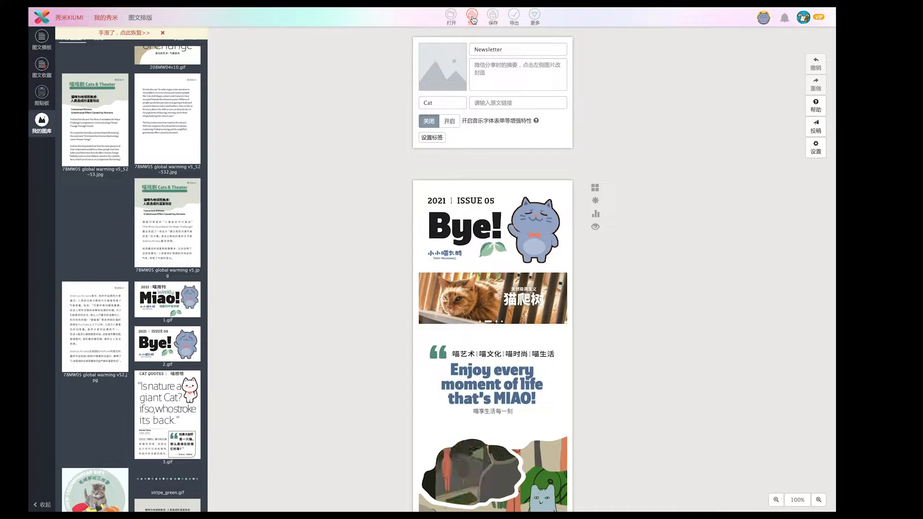
pyautogui.click(473, 18)
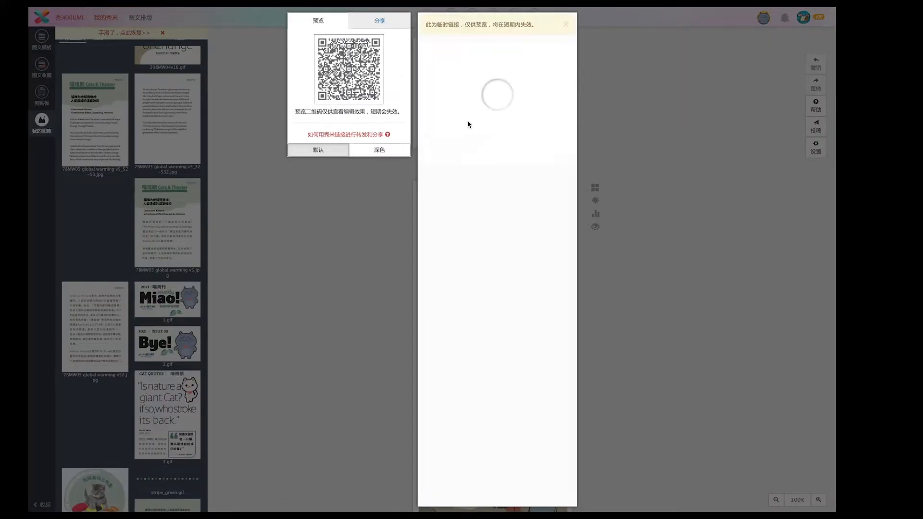
# - Review the newsletter preview from the opening banner down through the article sections, and close the preview
pyautogui.scroll(-1, 479, 187)
pyautogui.scroll(-15, 479, 186)
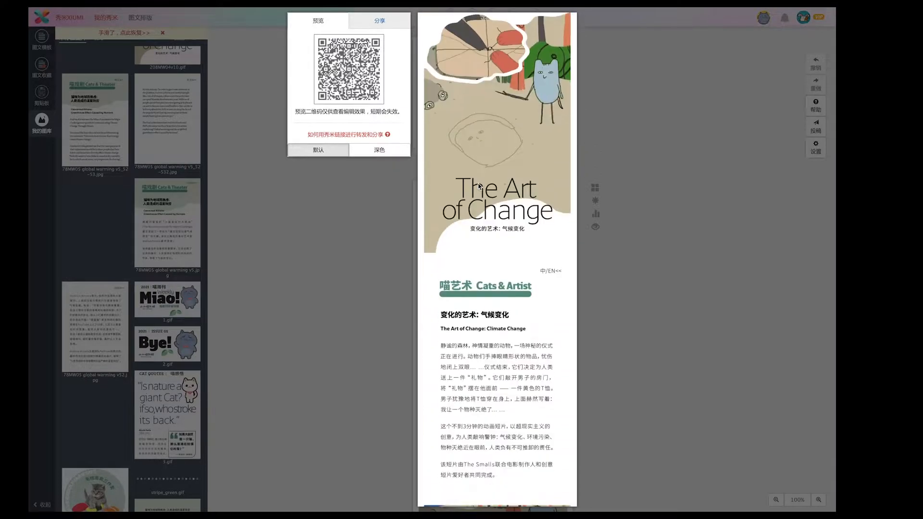
pyautogui.scroll(-2, 479, 187)
pyautogui.scroll(2, 480, 187)
pyautogui.scroll(-10, 479, 187)
pyautogui.scroll(-16, 479, 187)
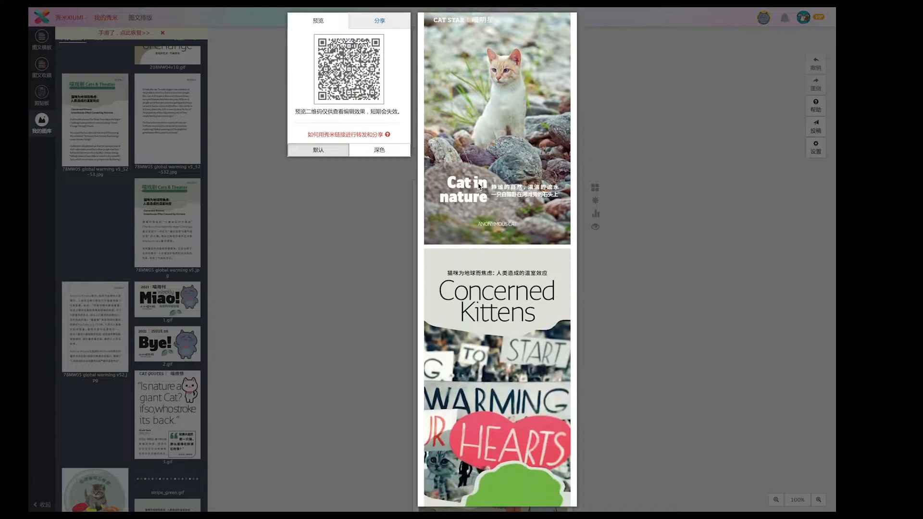
pyautogui.scroll(-4, 479, 187)
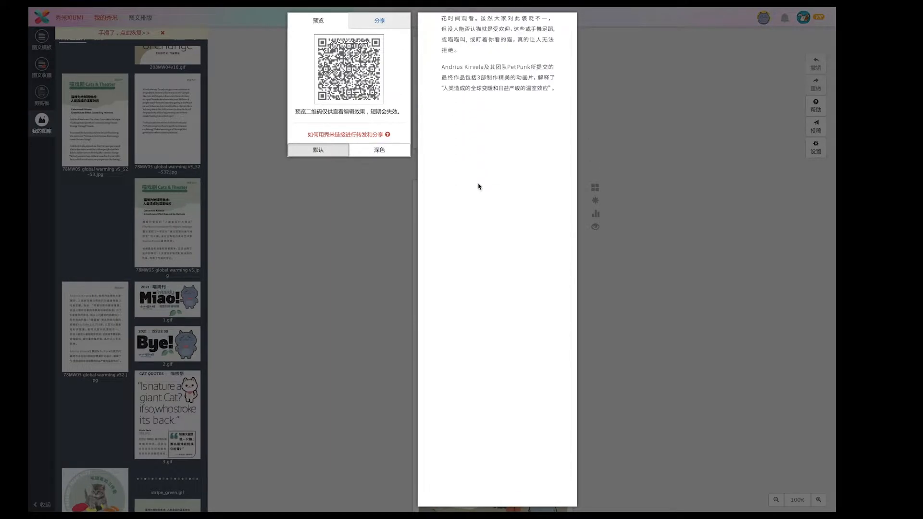
pyautogui.scroll(-6, 466, 232)
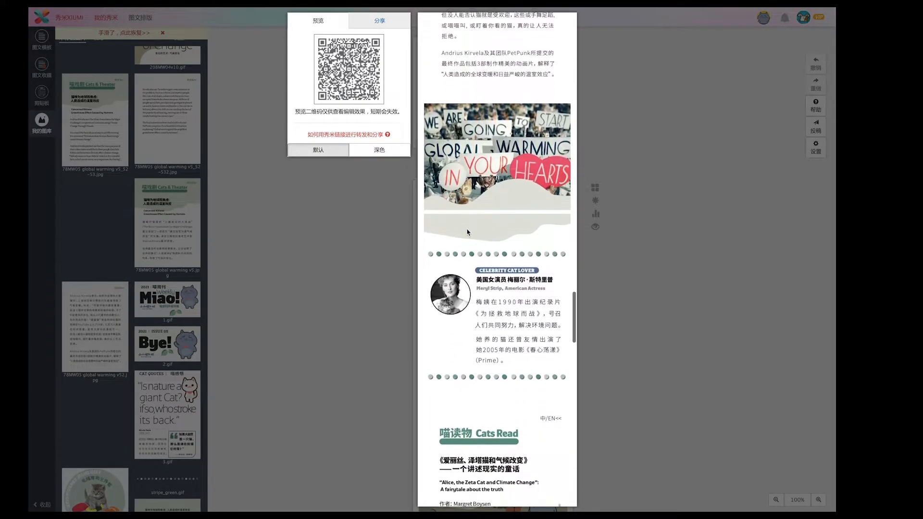
pyautogui.scroll(-1, 506, 231)
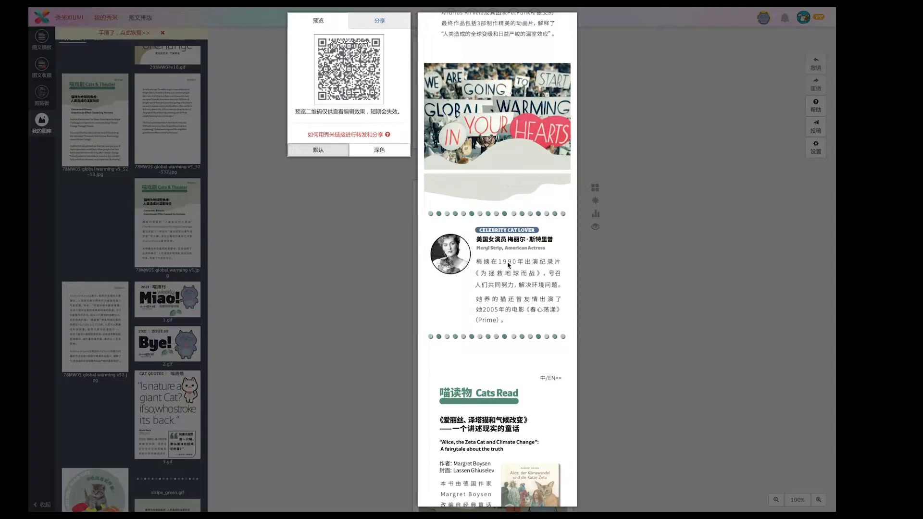
pyautogui.scroll(-3, 508, 263)
pyautogui.scroll(4, 507, 264)
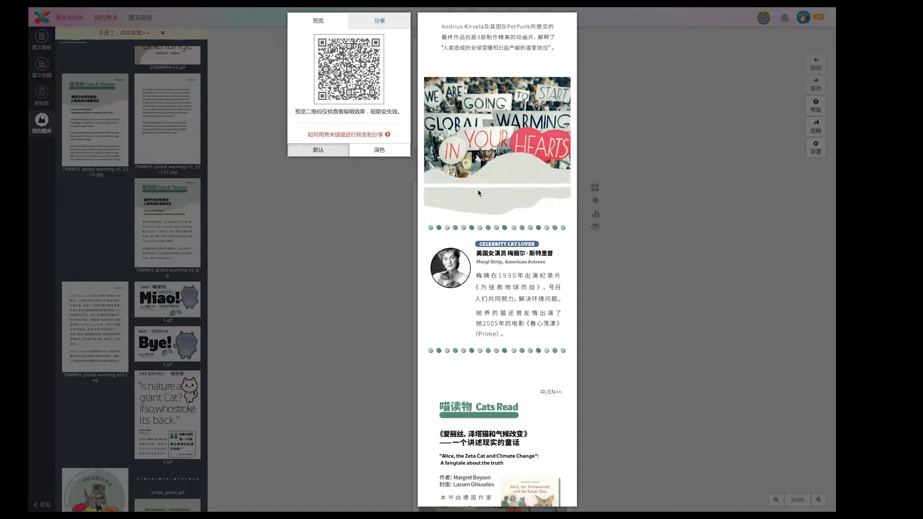
pyautogui.scroll(20, 478, 204)
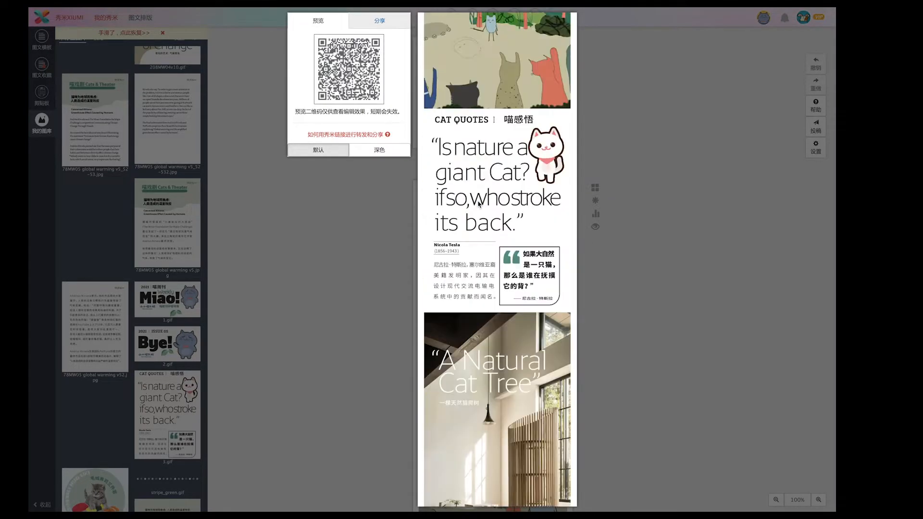
pyautogui.scroll(10, 478, 204)
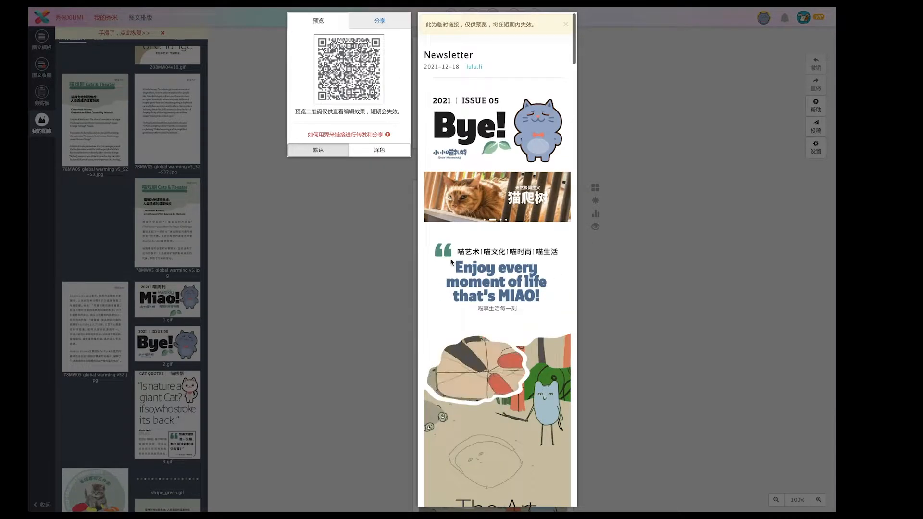
pyautogui.scroll(-1, 451, 262)
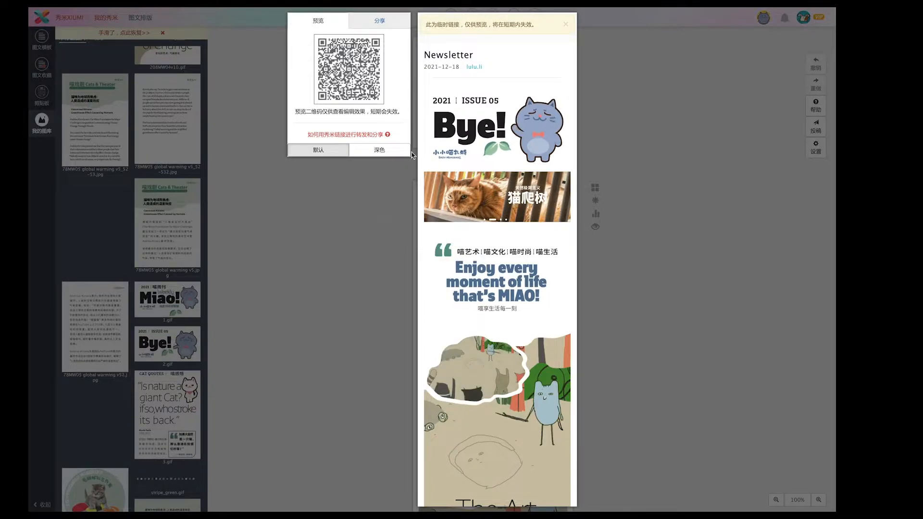
pyautogui.scroll(-5, 462, 218)
pyautogui.scroll(-20, 461, 217)
pyautogui.scroll(-2, 462, 217)
pyautogui.scroll(4, 460, 217)
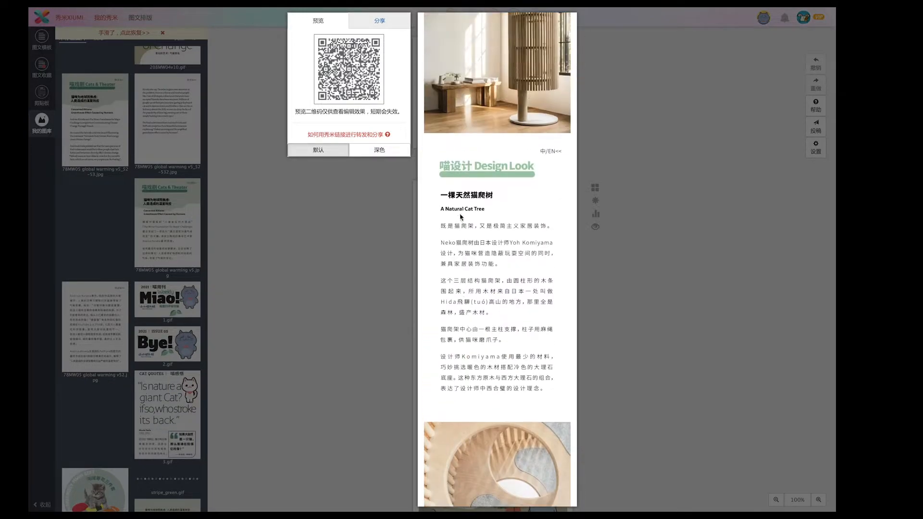
pyautogui.click(326, 249)
# - Set the article's cover picture to the cat collage image 78MW05 global warming v5.jpg
pyautogui.scroll(1, 362, 309)
pyautogui.scroll(-2, 363, 310)
pyautogui.scroll(2, 363, 309)
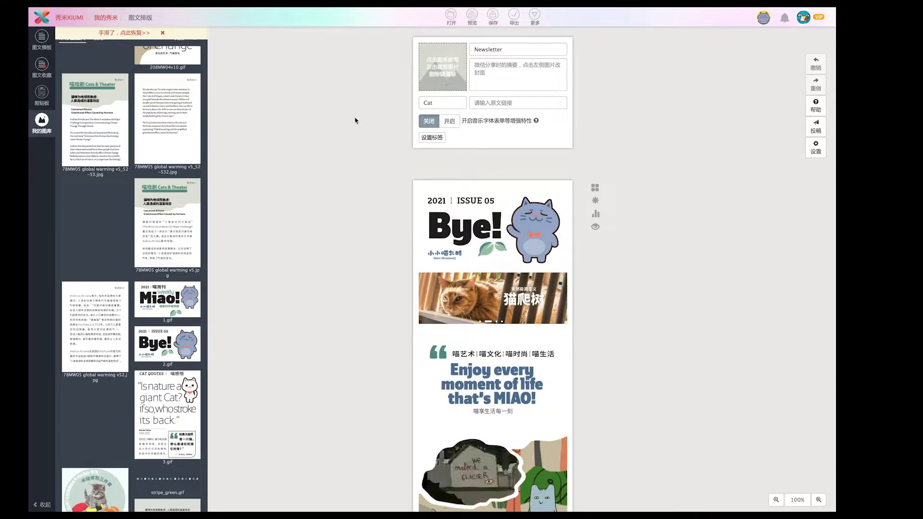
pyautogui.scroll(-5, 126, 324)
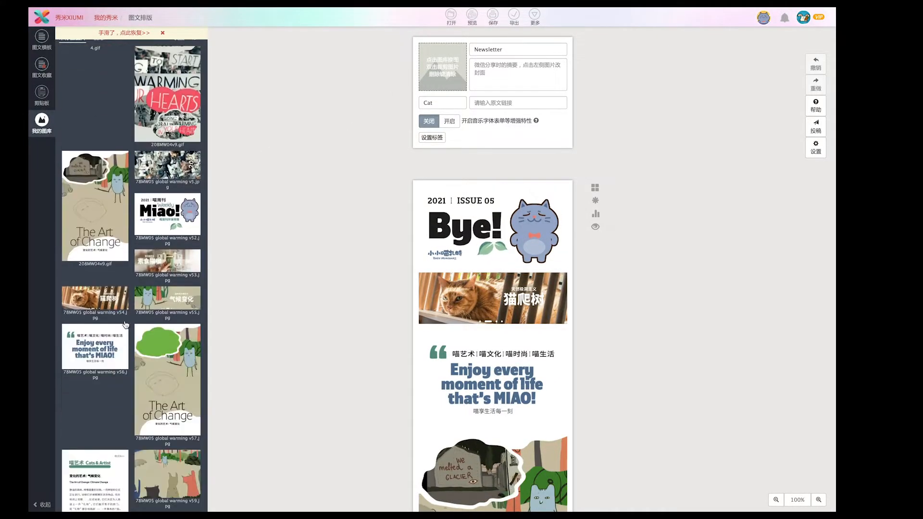
pyautogui.click(164, 166)
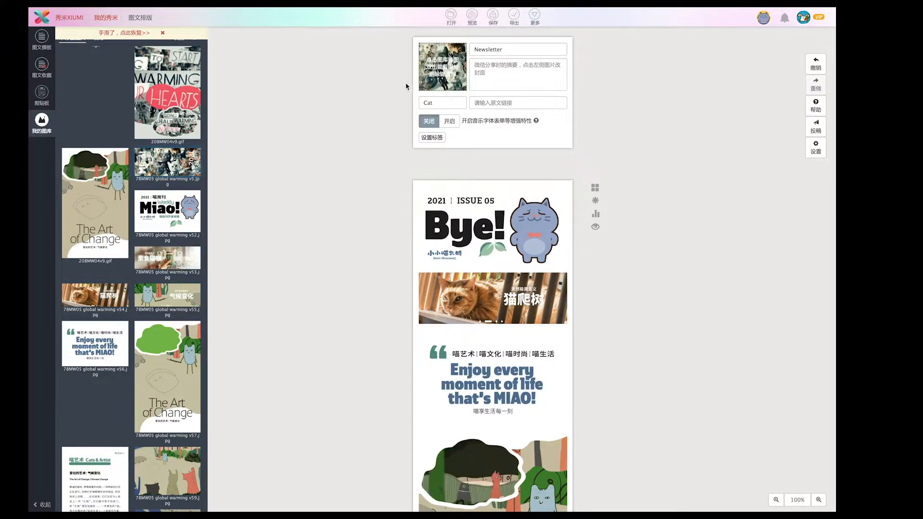
# - Crop the article's cover picture at a 1:1 ratio around the cats in the middle of the collage
pyautogui.doubleClick(439, 68)
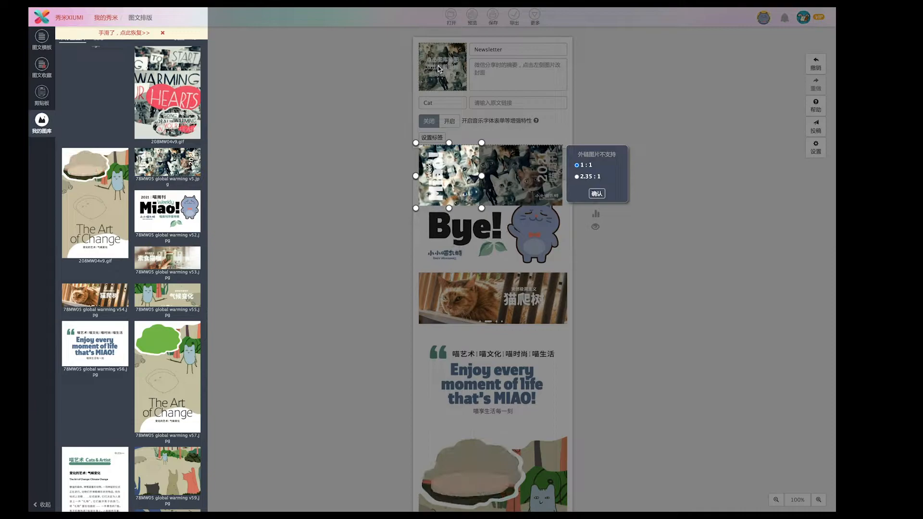
pyautogui.moveTo(464, 178); pyautogui.dragTo(514, 171)
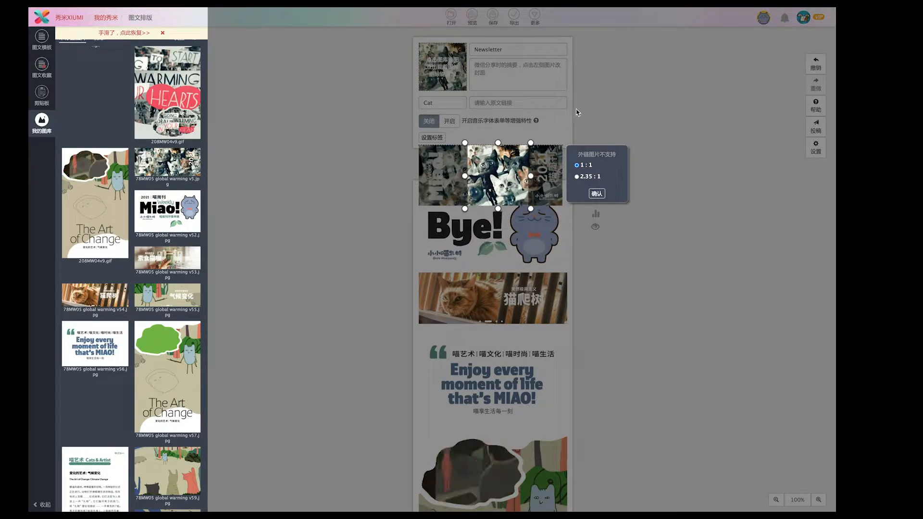
pyautogui.click(596, 194)
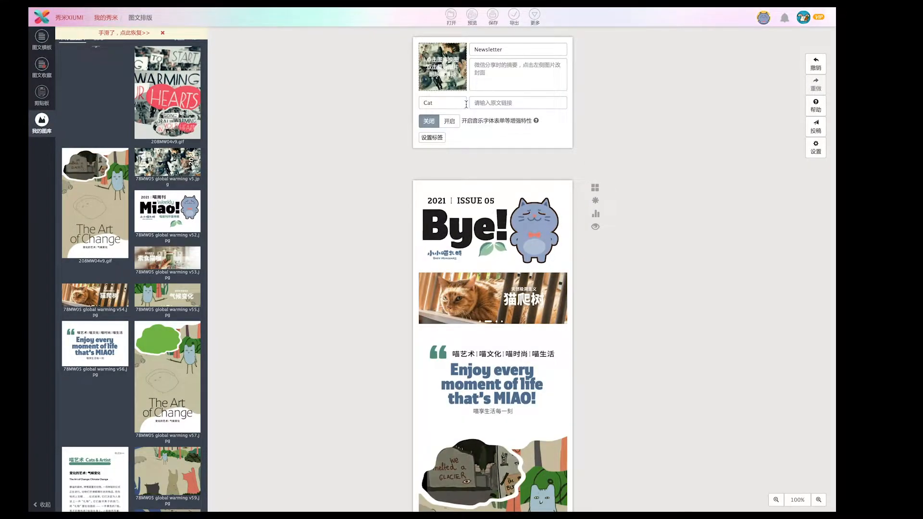
pyautogui.scroll(-3, 402, 197)
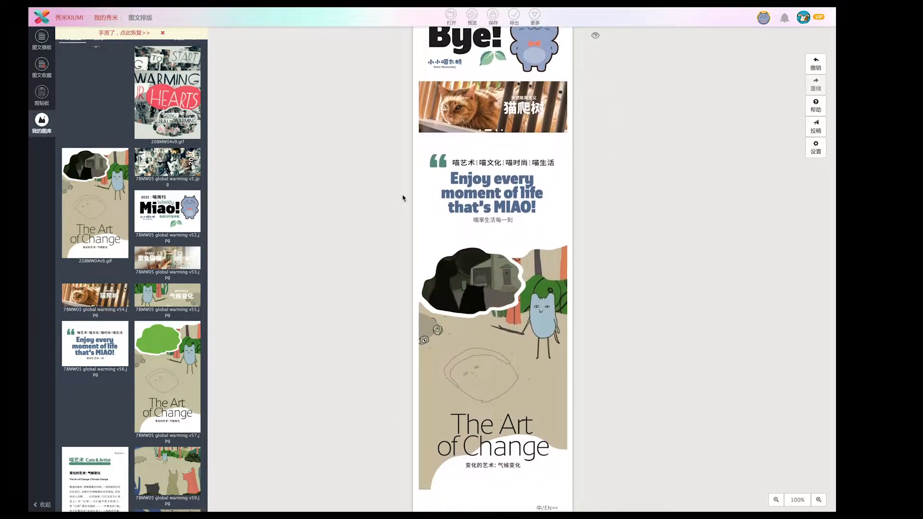
pyautogui.scroll(3, 403, 198)
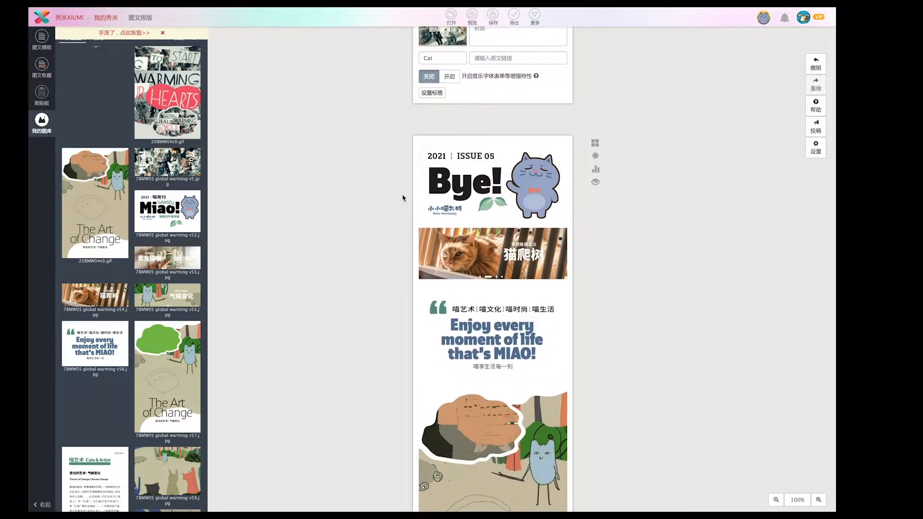
pyautogui.scroll(-1, 402, 197)
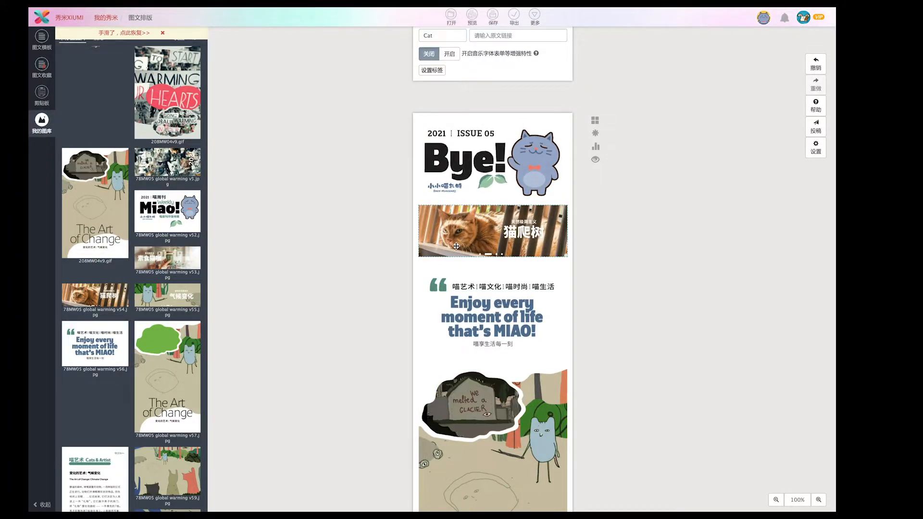
pyautogui.scroll(1, 338, 226)
pyautogui.scroll(-2, 338, 227)
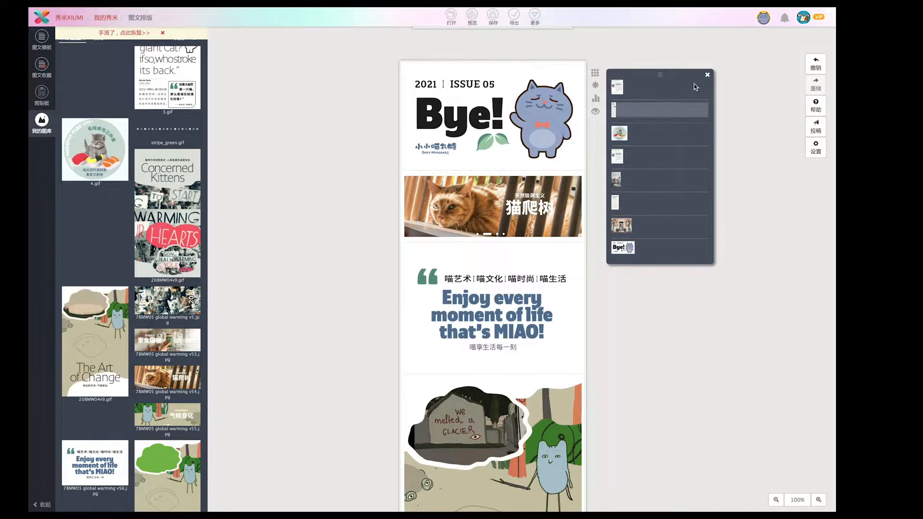
pyautogui.click(707, 75)
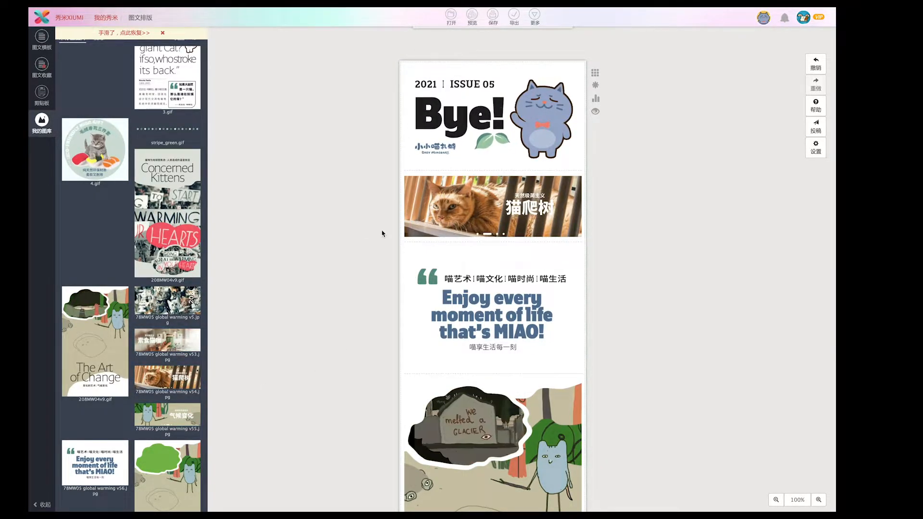
# - Search the article template library for "SVG图集"
pyautogui.click(42, 38)
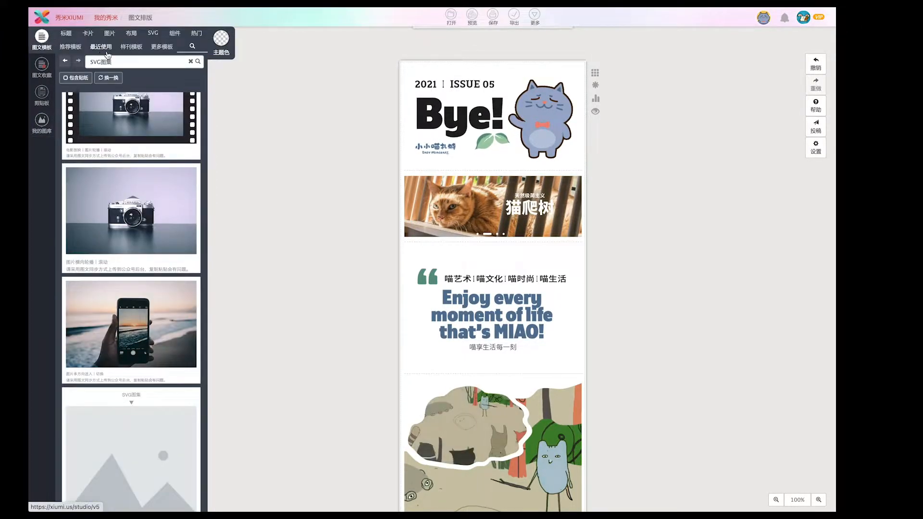
pyautogui.moveTo(121, 61); pyautogui.dragTo(64, 60)
pyautogui.press('BackSpace')
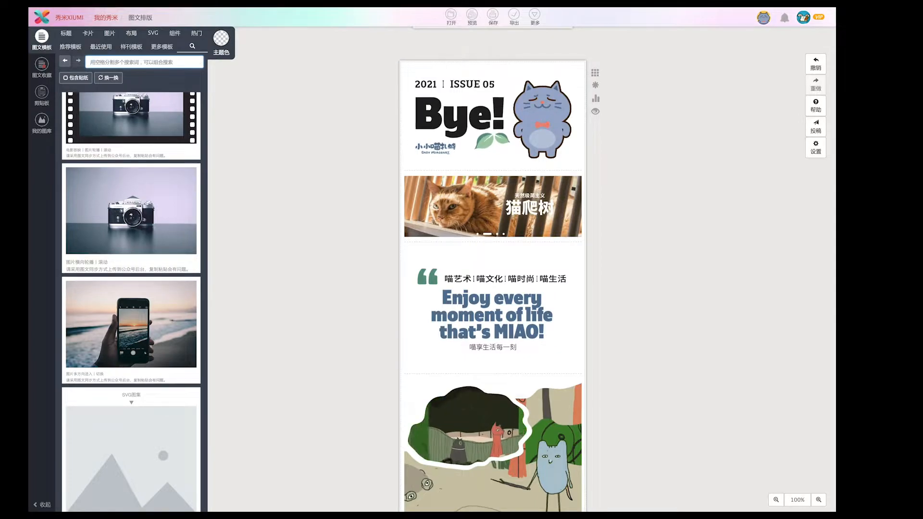
pyautogui.write('s')
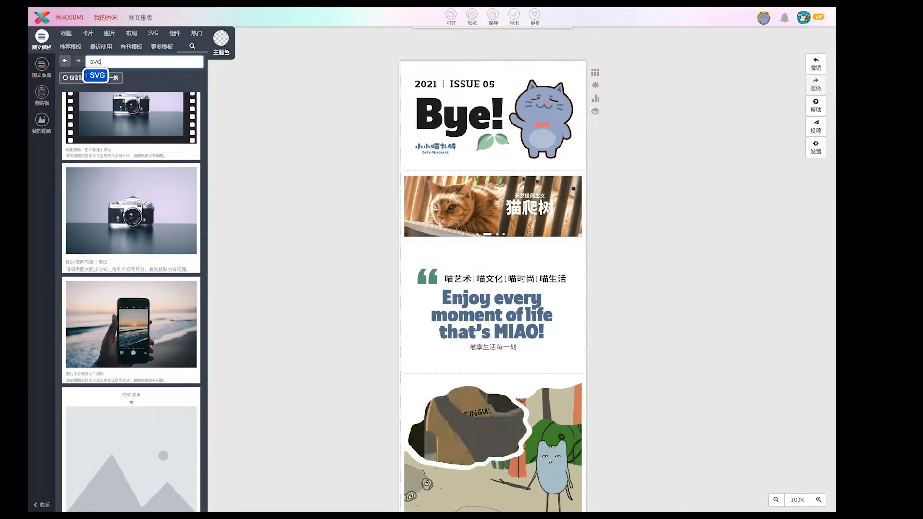
pyautogui.write('VG')
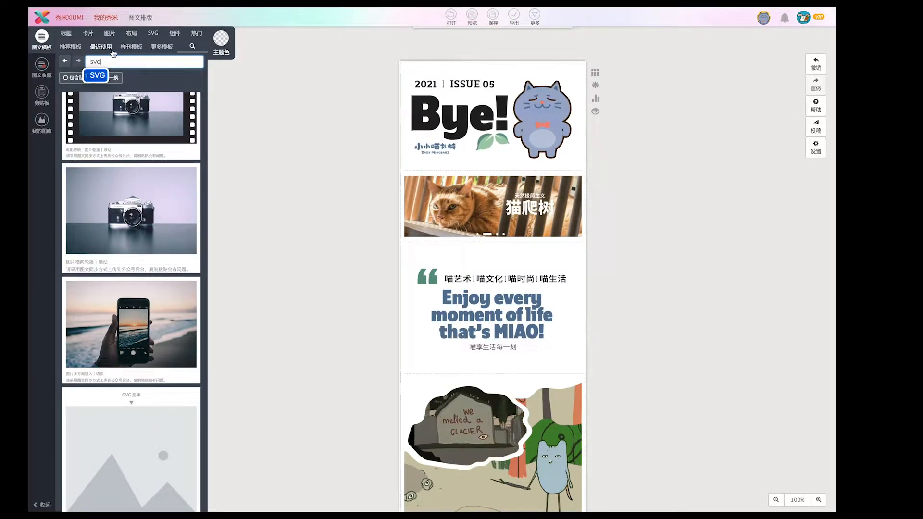
pyautogui.press('Return')
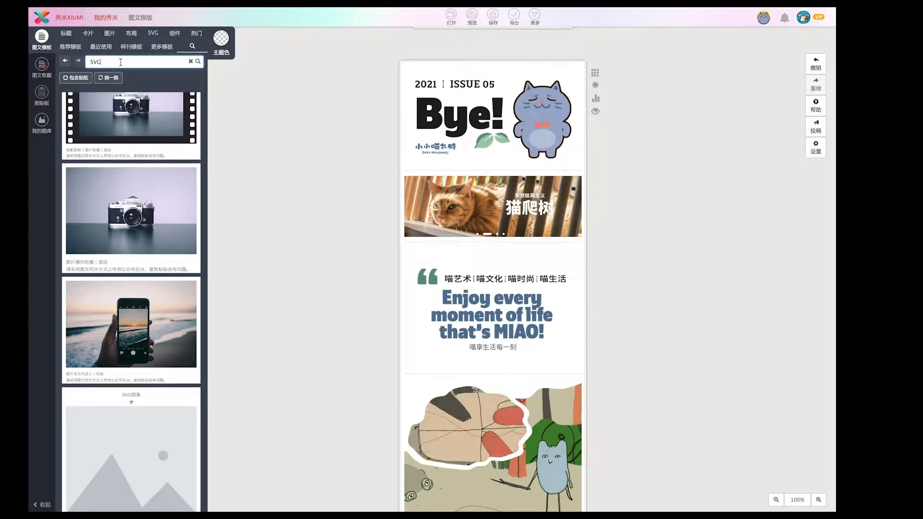
pyautogui.write('tuji')
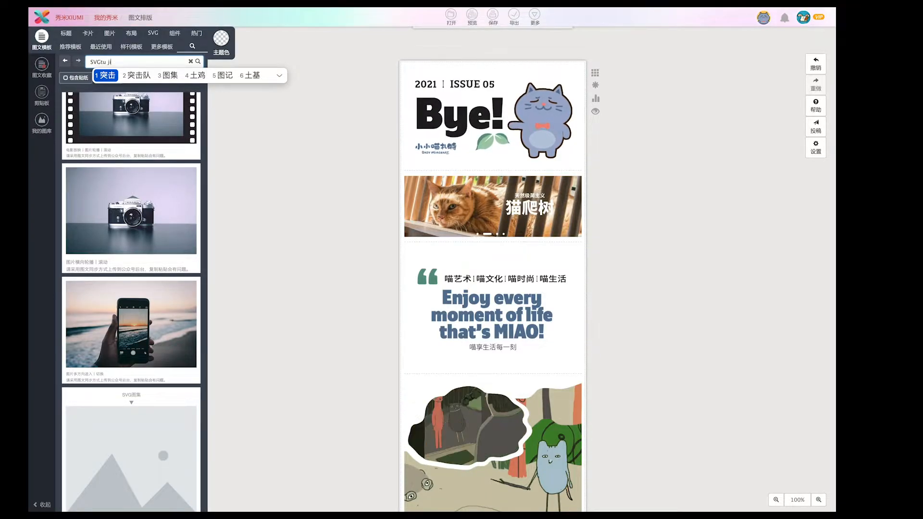
pyautogui.write('3')
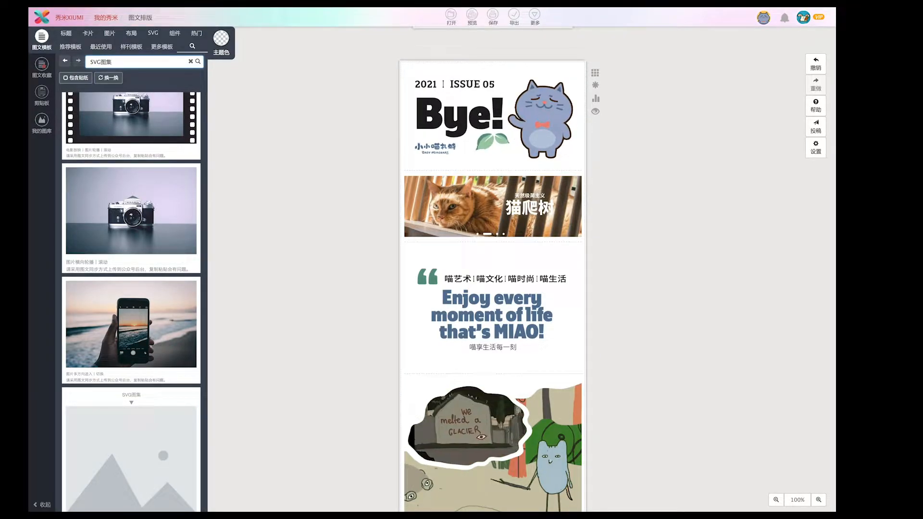
# - Insert the 图片多方向进入 | 切换 SVG gallery template between the 猫爬树 cat banner and the "Enjoy every moment of life" quote
pyautogui.scroll(-2, 128, 207)
pyautogui.scroll(1, 129, 207)
pyautogui.scroll(3, 129, 207)
pyautogui.scroll(-4, 162, 285)
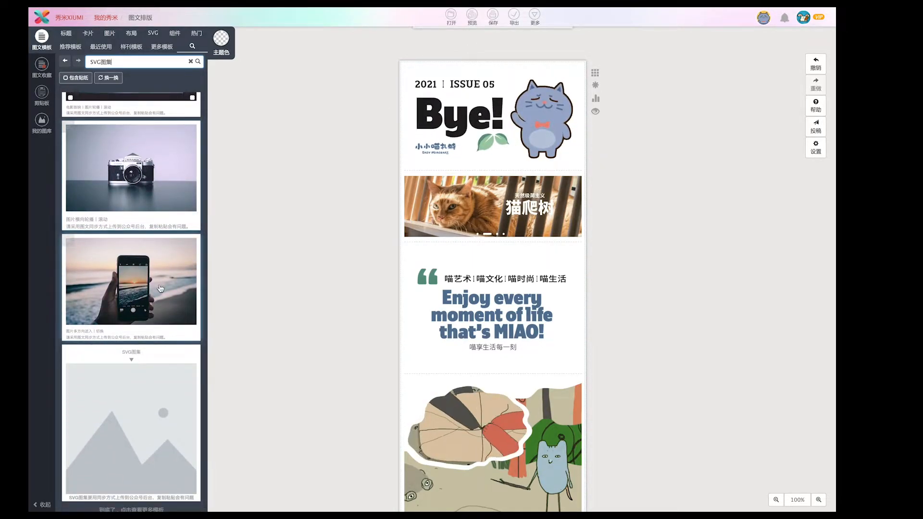
pyautogui.scroll(3, 162, 286)
pyautogui.scroll(-3, 117, 242)
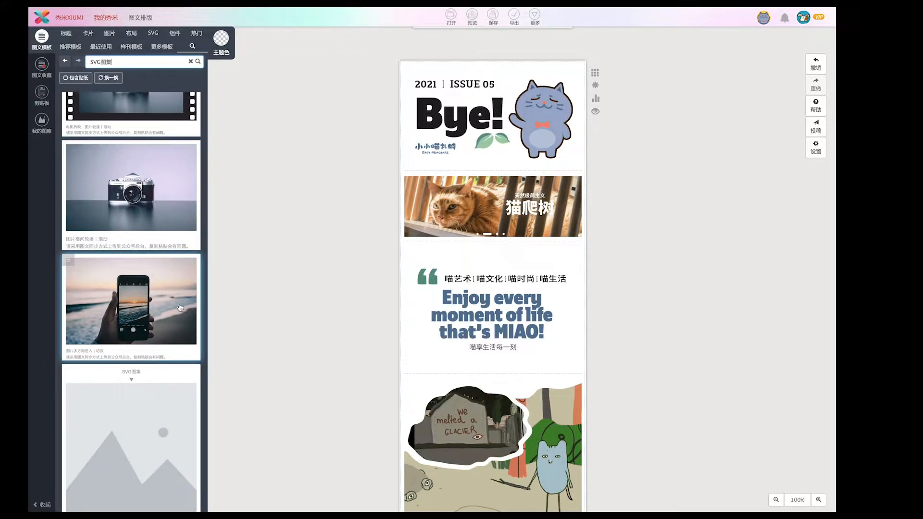
pyautogui.moveTo(152, 301); pyautogui.dragTo(435, 245)
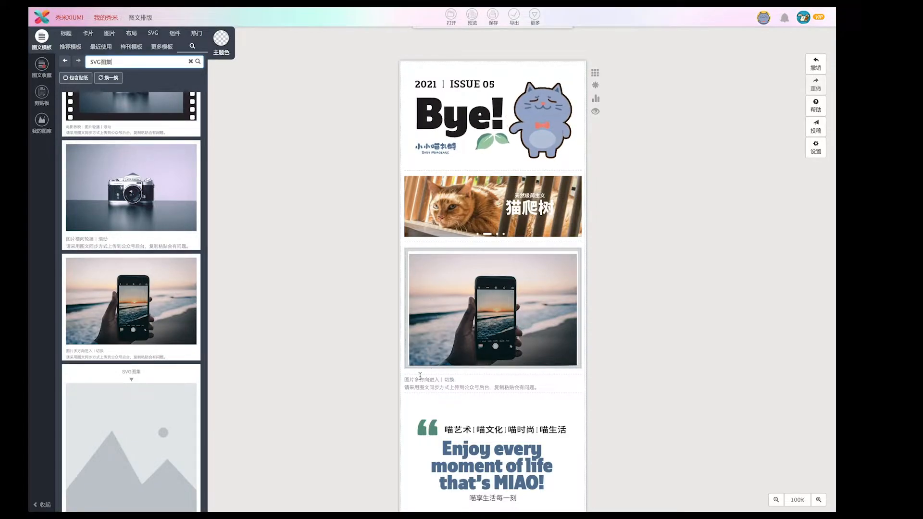
# - Delete the template's description text block below the inserted phone picture gallery
pyautogui.click(403, 384)
pyautogui.click(405, 383)
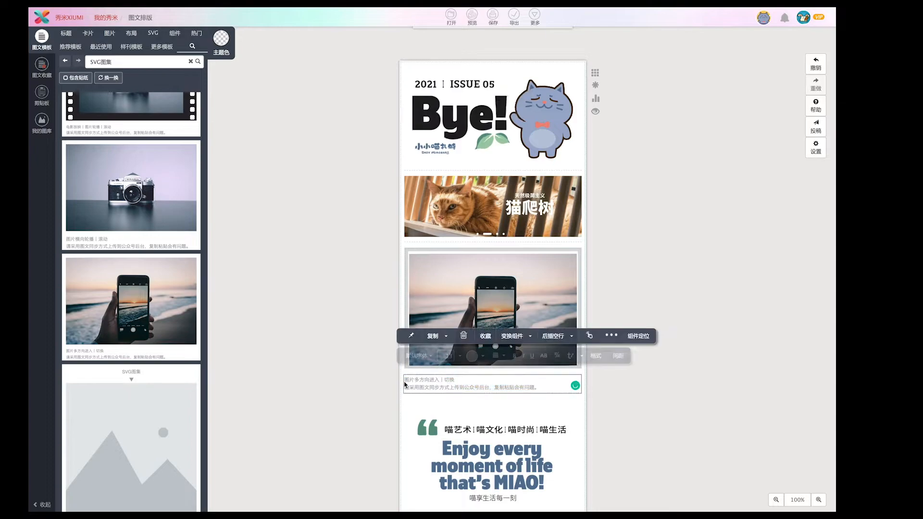
pyautogui.press('Delete')
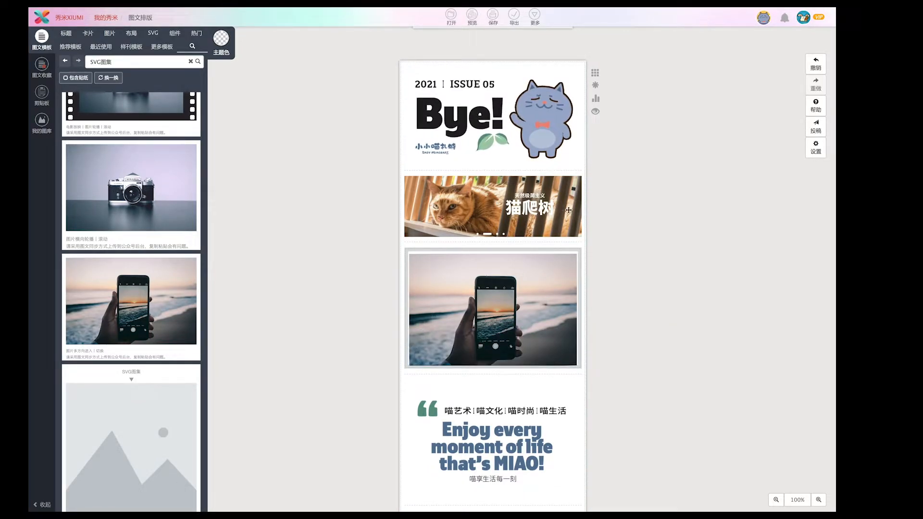
# - Open the SVG gallery's picture settings and remove the two green leaf samples and the photographer sample from the sequence
pyautogui.click(596, 112)
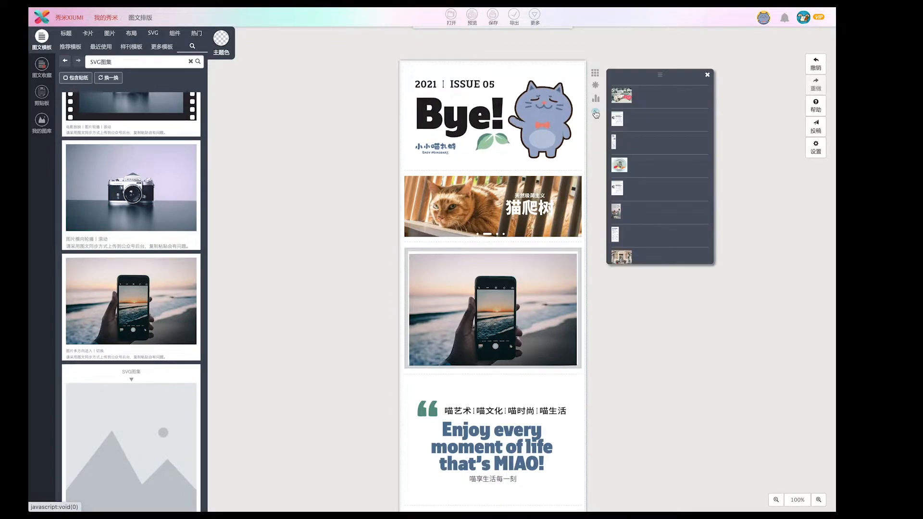
pyautogui.click(577, 250)
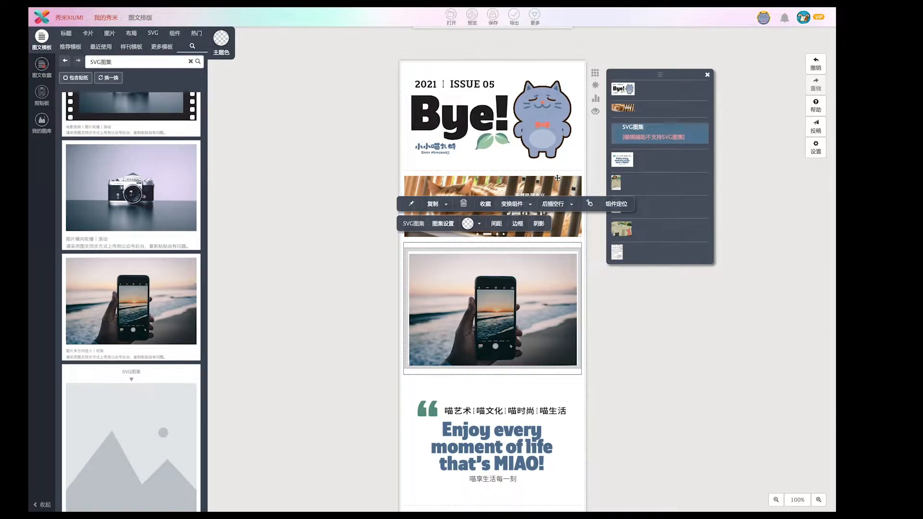
pyautogui.click(440, 223)
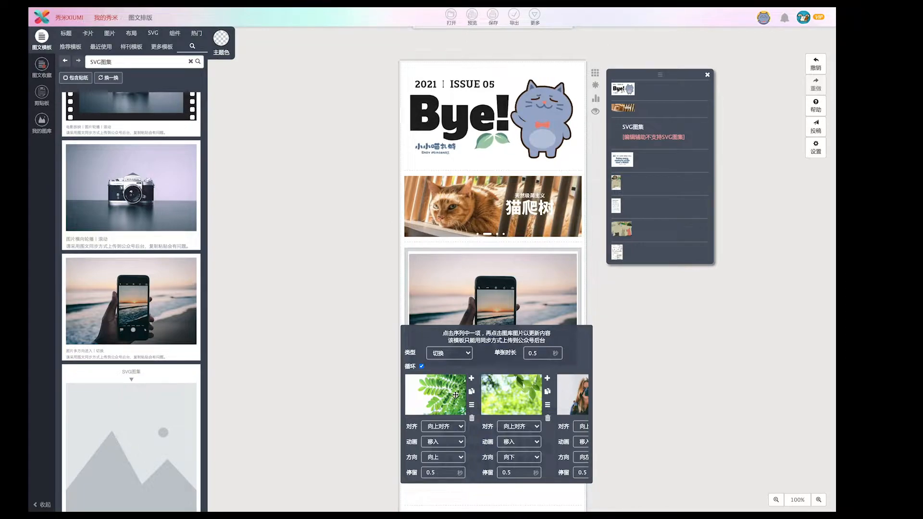
pyautogui.hscroll(3, 455, 395)
pyautogui.hscroll(-3, 453, 392)
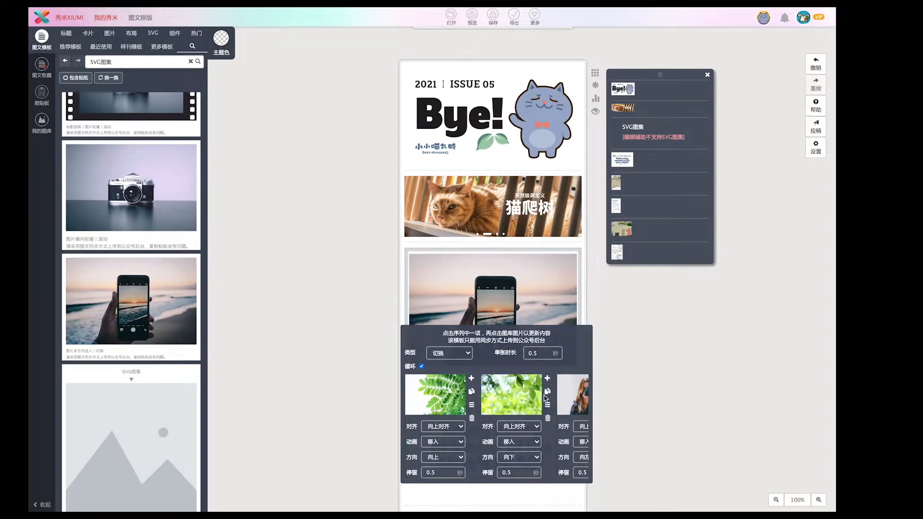
pyautogui.hscroll(3, 480, 399)
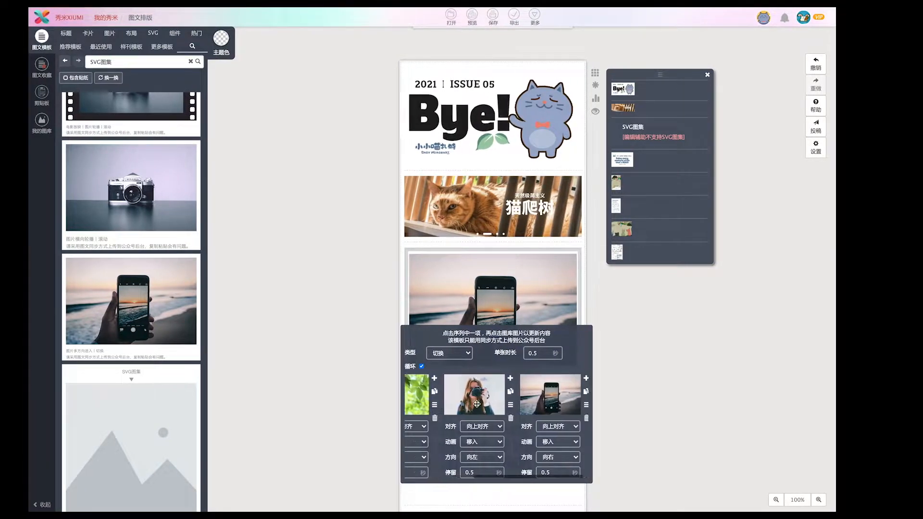
pyautogui.hscroll(-3, 477, 403)
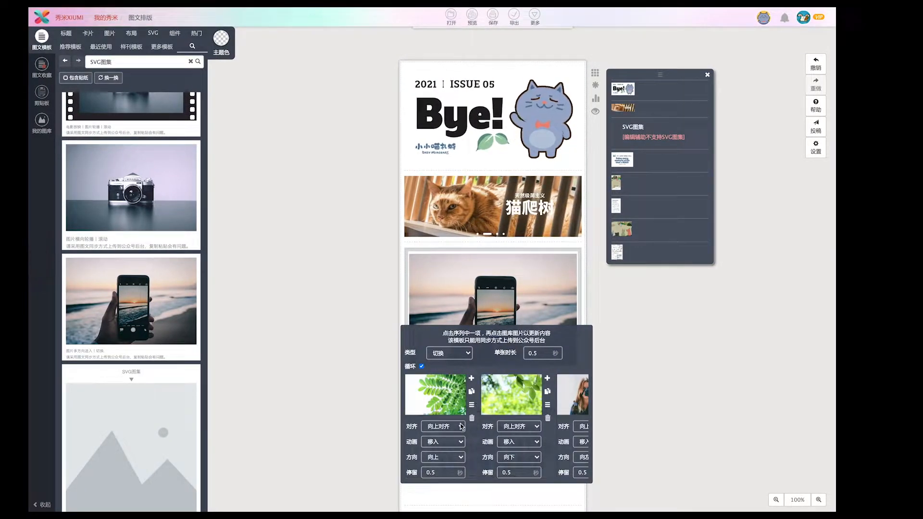
pyautogui.click(472, 418)
pyautogui.click(471, 418)
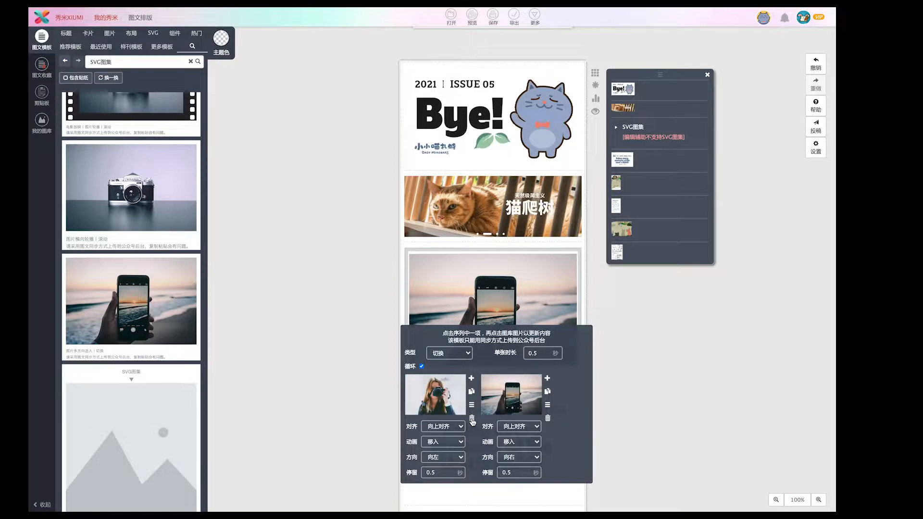
pyautogui.click(472, 418)
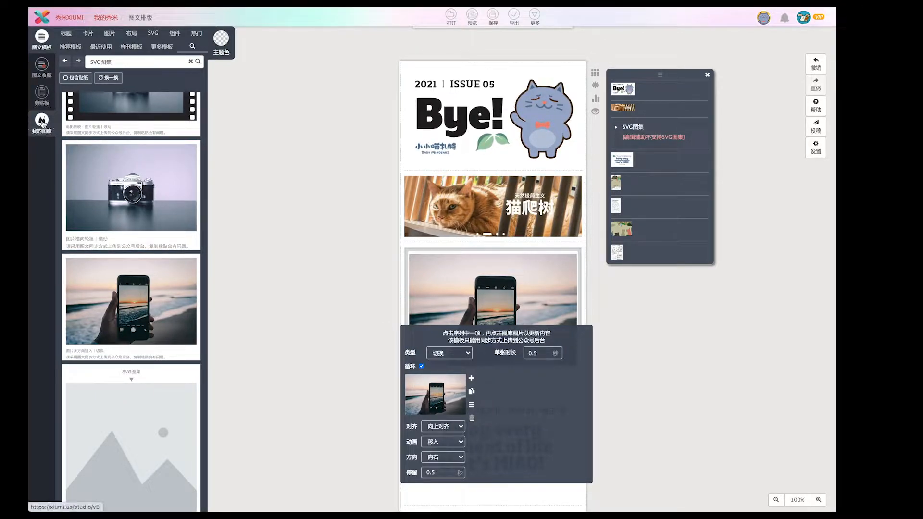
# - Add 78MW05 global warming v53.jpg, v54.jpg and v55.jpg to the gallery sequence and remove the remaining phone sample picture
pyautogui.click(42, 123)
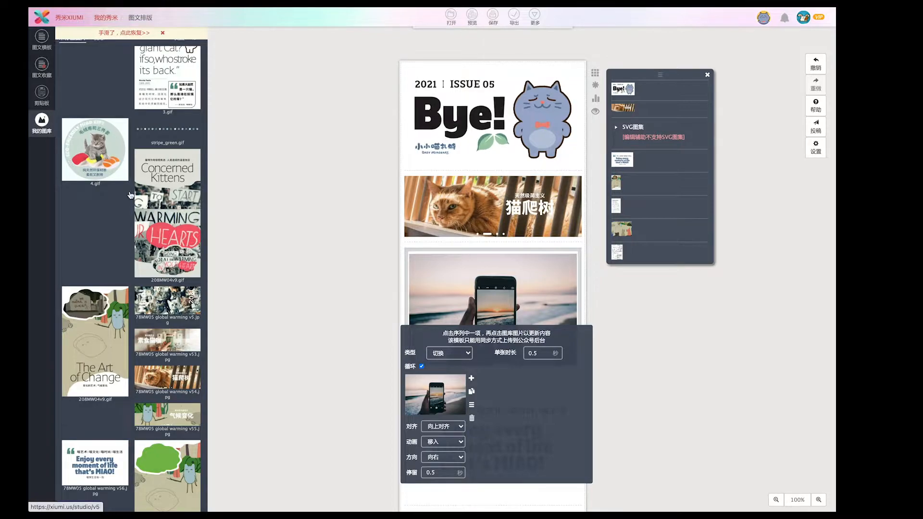
pyautogui.scroll(-2, 139, 226)
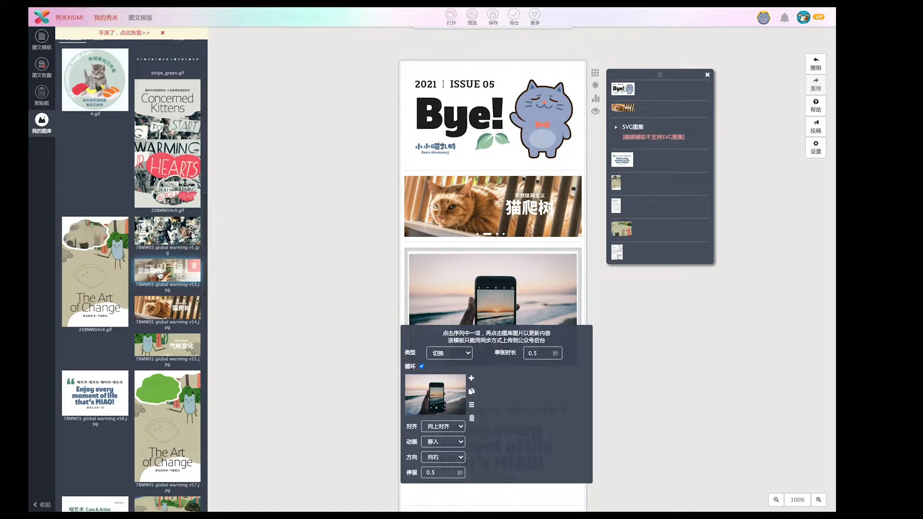
pyautogui.click(160, 275)
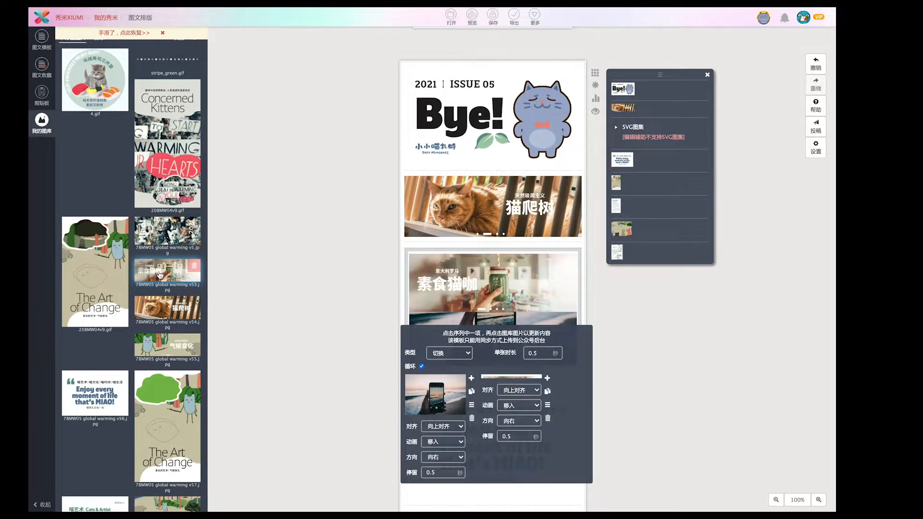
pyautogui.click(164, 310)
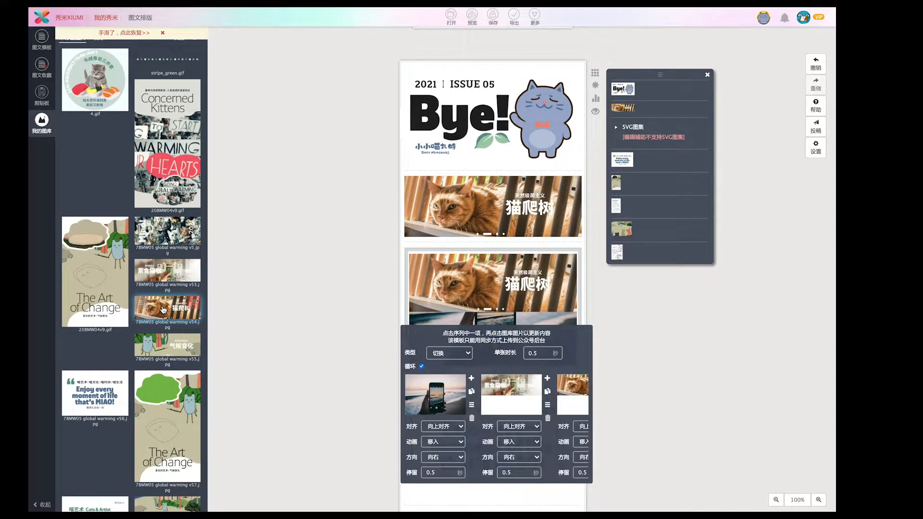
pyautogui.click(162, 356)
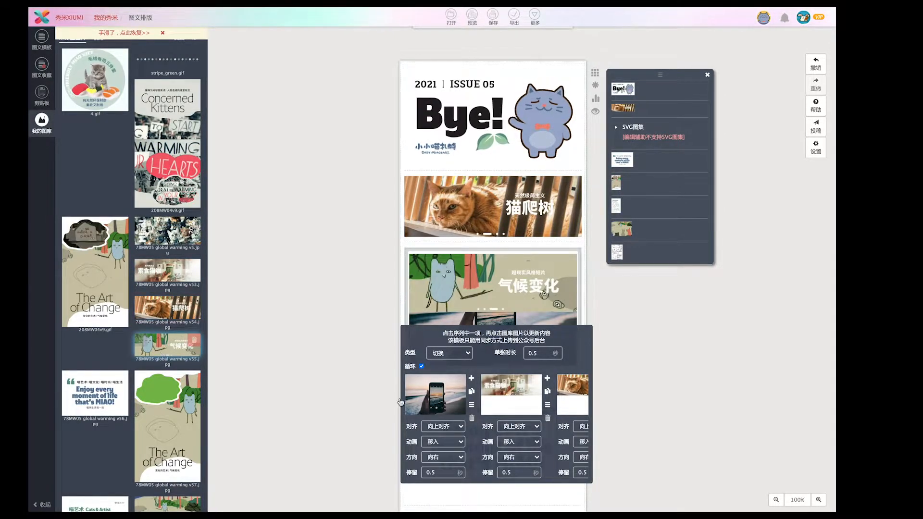
pyautogui.click(472, 419)
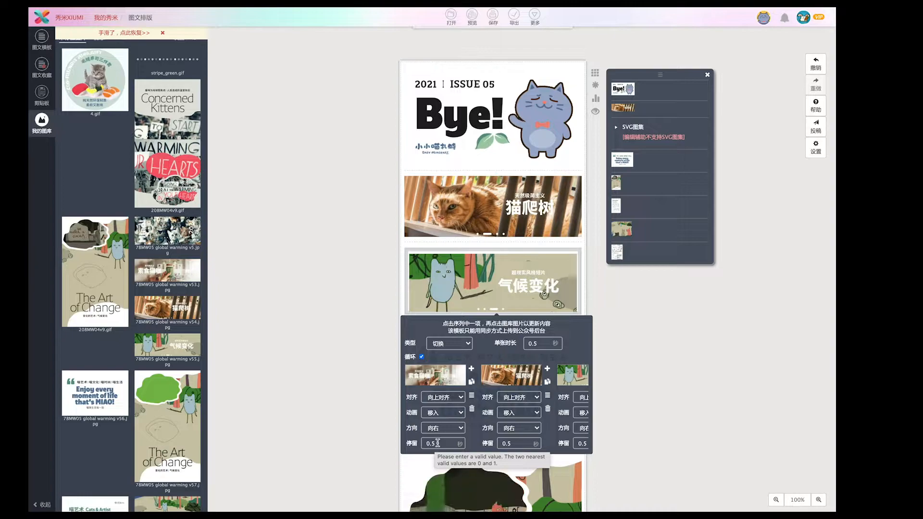
# - Set the stay time (停留) of all three gallery banners to 1 second and close the gallery settings
pyautogui.moveTo(437, 443); pyautogui.dragTo(420, 446)
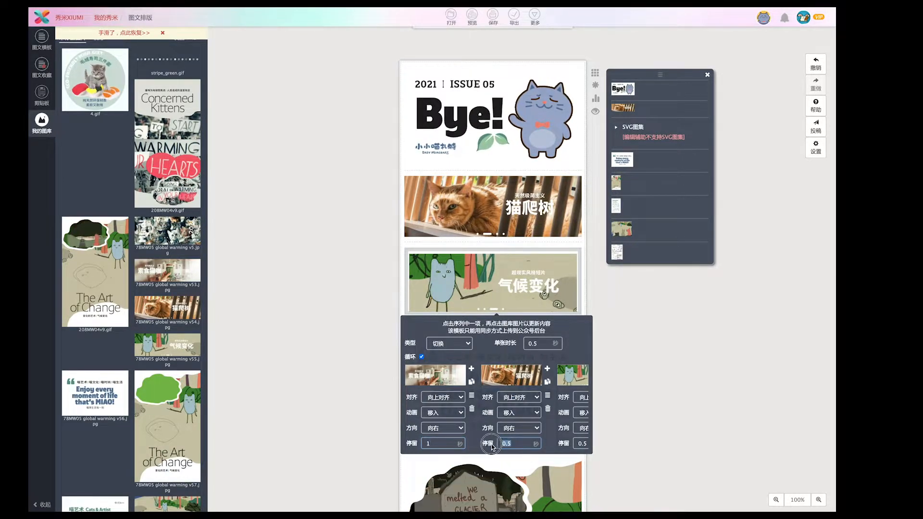
pyautogui.write('1')
pyautogui.hscroll(1, 579, 444)
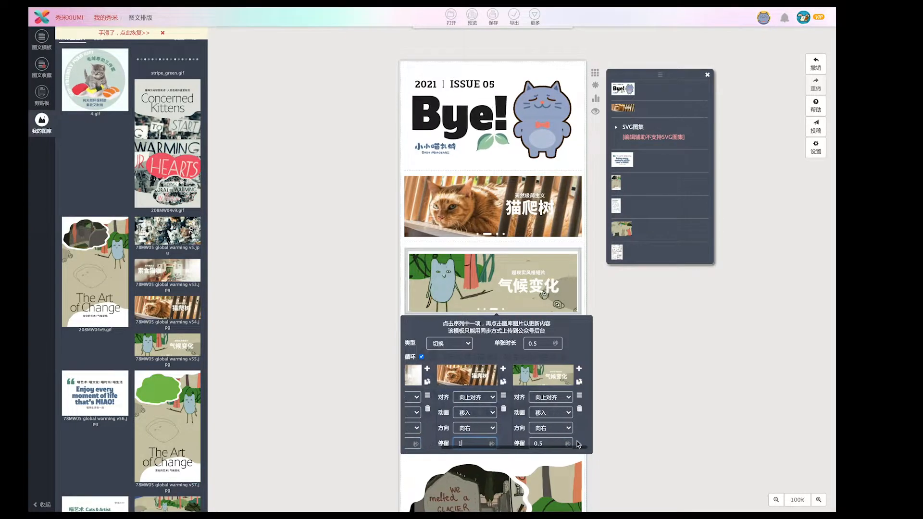
pyautogui.moveTo(548, 443); pyautogui.dragTo(532, 443)
pyautogui.write('1')
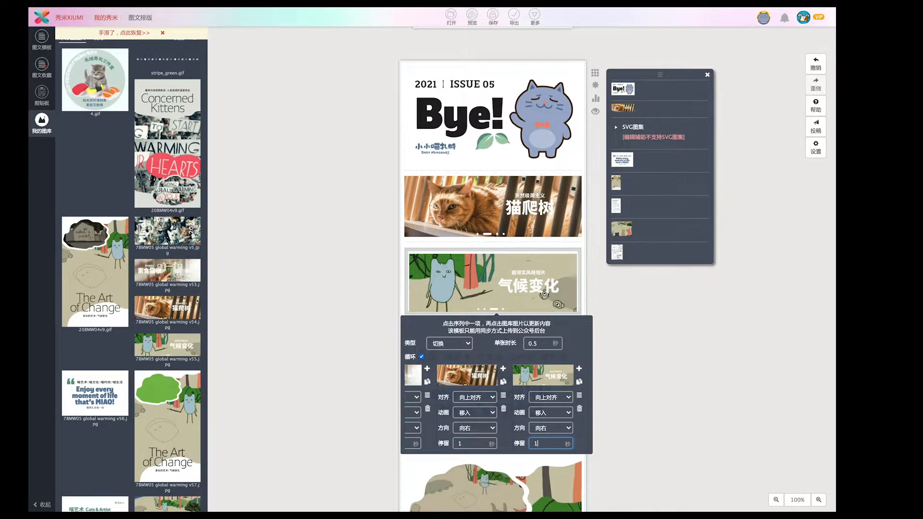
pyautogui.click(332, 368)
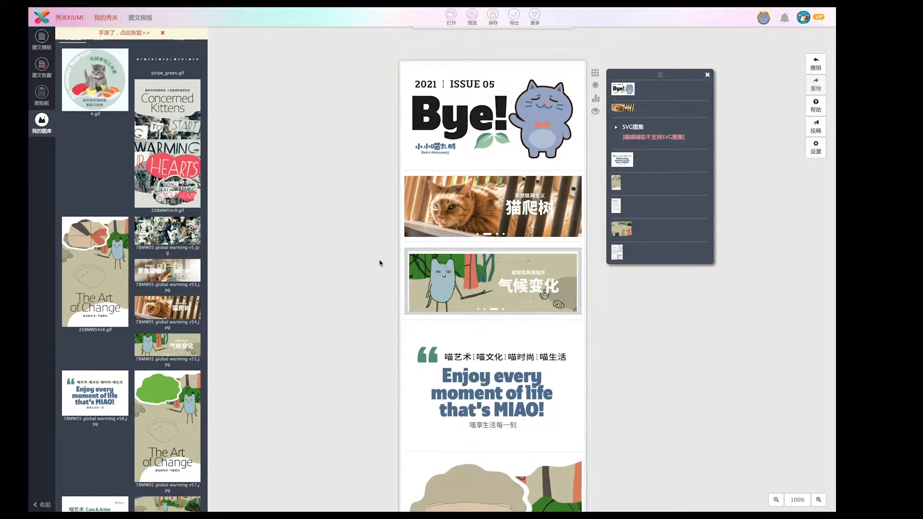
# - Delete the original 猫爬树 cat banner above the new SVG gallery
pyautogui.click(460, 223)
pyautogui.press('Delete')
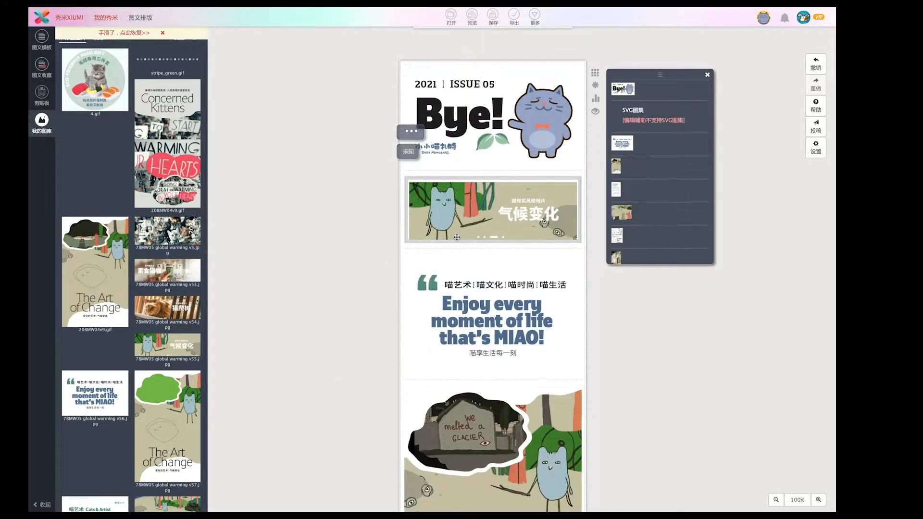
# - Save the article with the new SVG gallery and open its preview
pyautogui.click(492, 17)
pyautogui.click(473, 17)
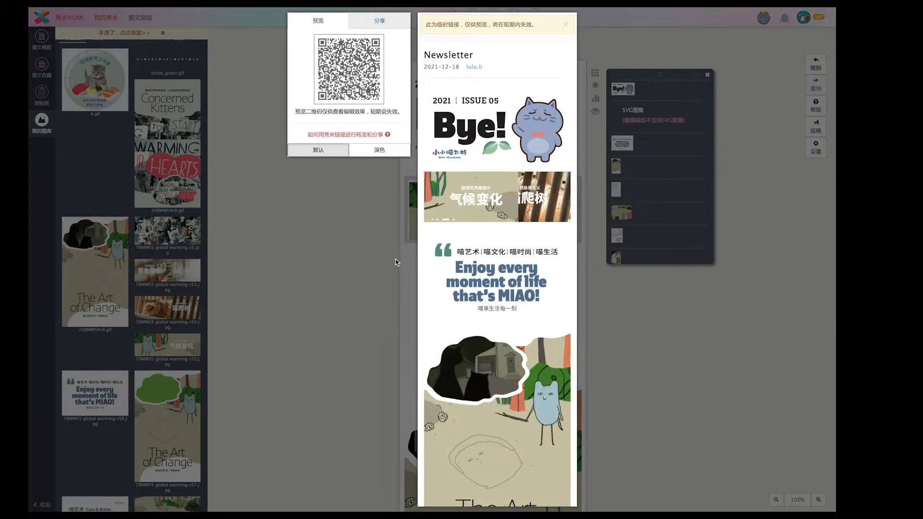
# - Close the preview and review the direction (方向) options for the 猫爬树 banner in the SVG gallery settings without changing them
pyautogui.click(339, 291)
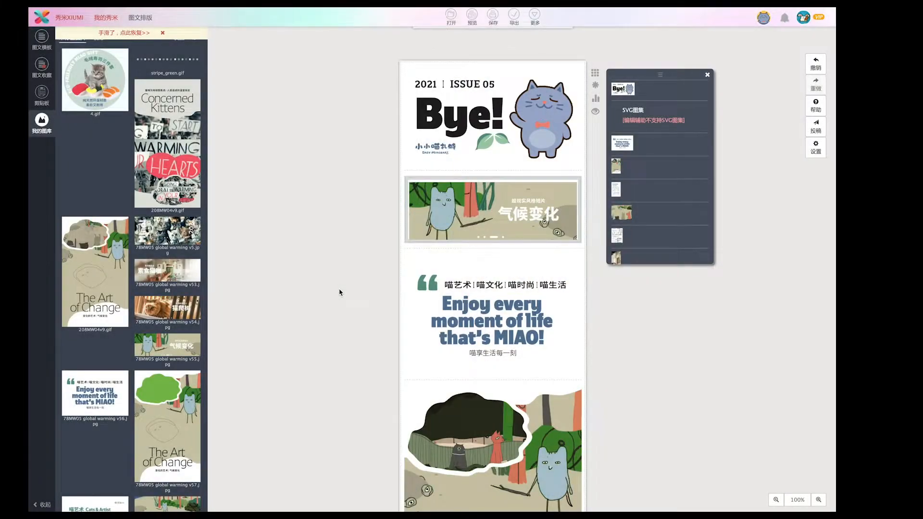
pyautogui.click(405, 244)
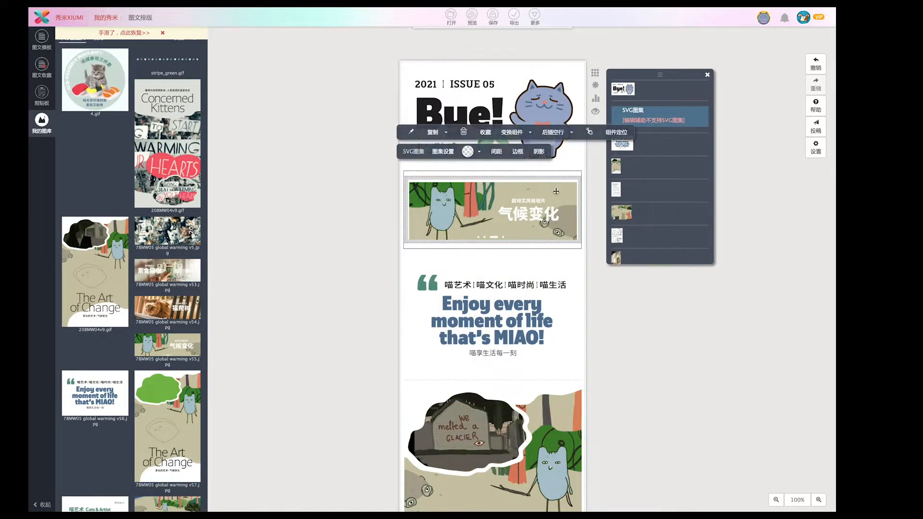
pyautogui.click(442, 152)
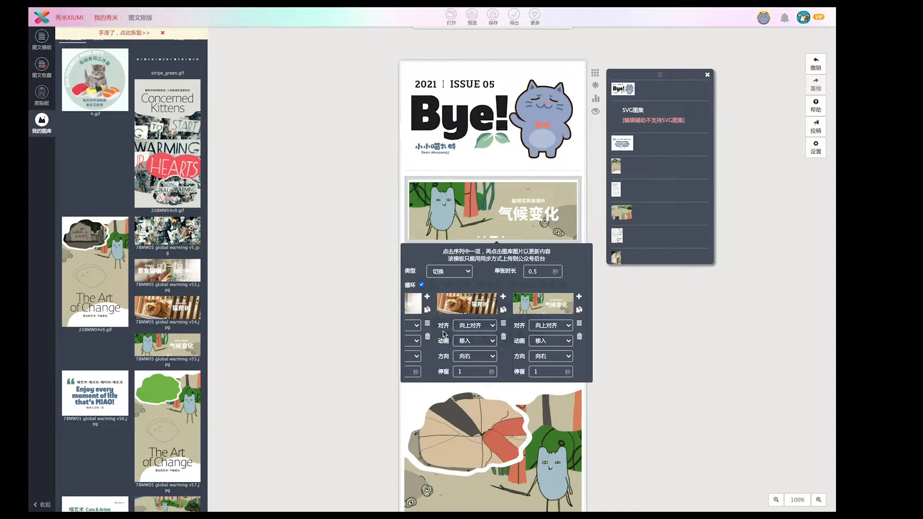
pyautogui.click(493, 356)
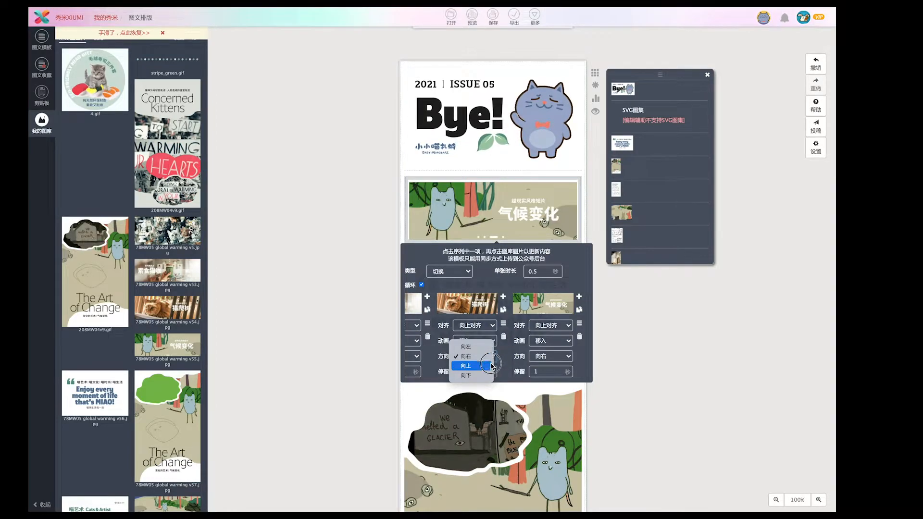
pyautogui.click(490, 358)
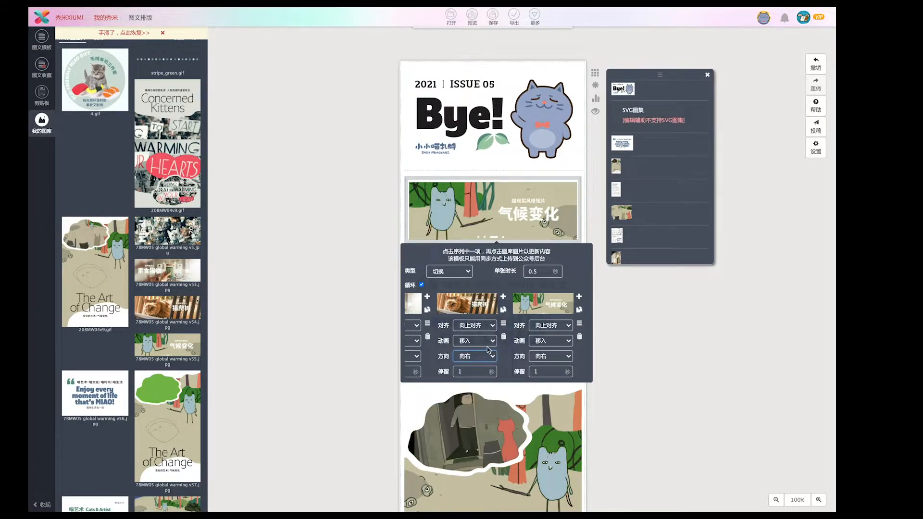
pyautogui.click(354, 319)
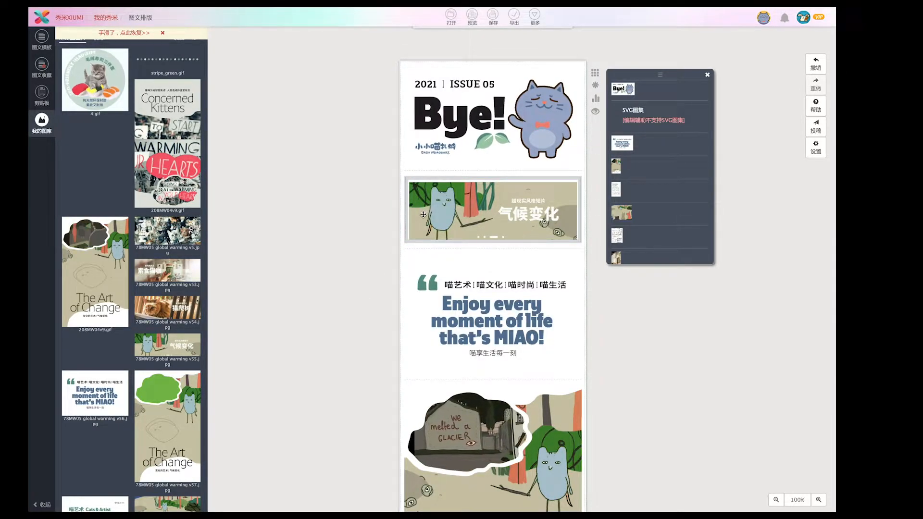
# - Go to the article's Cats & Artist section and search the template library for 滑
pyautogui.scroll(-3, 435, 208)
pyautogui.scroll(-15, 423, 214)
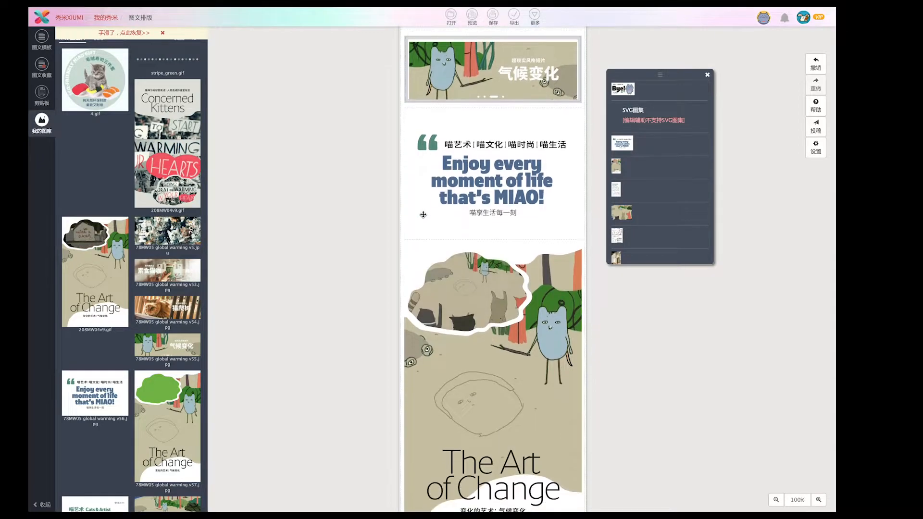
pyautogui.scroll(-1, 422, 214)
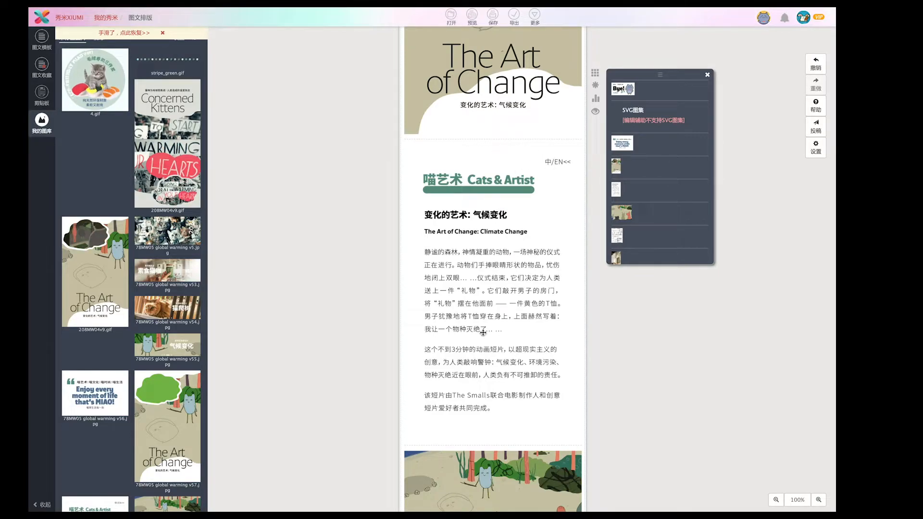
pyautogui.scroll(1, 418, 237)
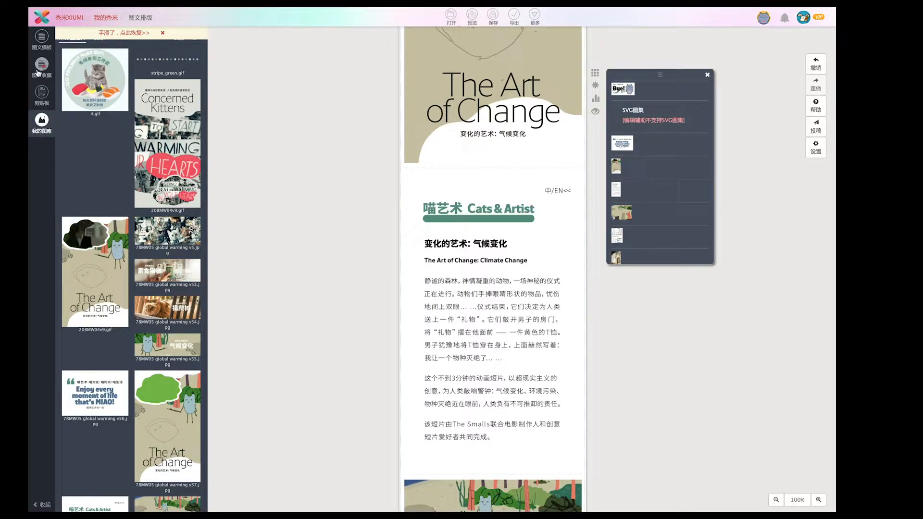
pyautogui.click(42, 38)
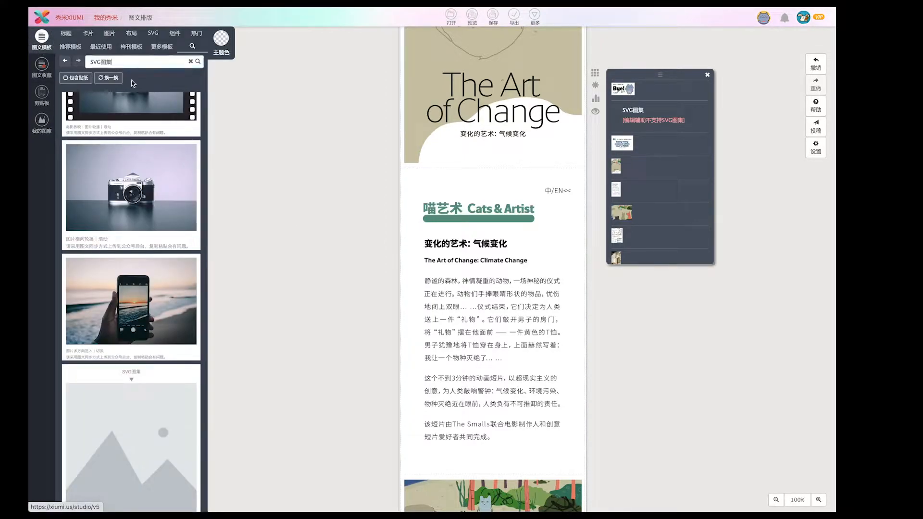
pyautogui.moveTo(114, 60); pyautogui.dragTo(73, 58)
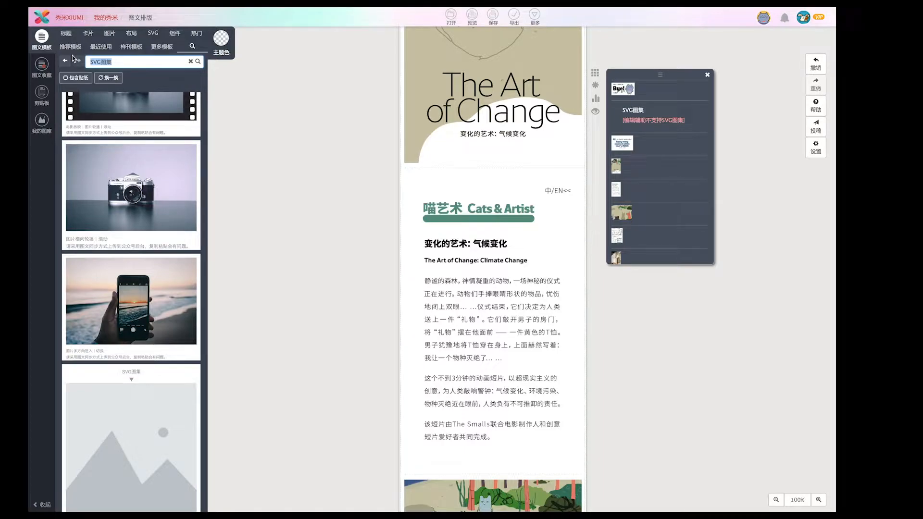
pyautogui.write('hu')
pyautogui.press('BackSpace')
pyautogui.press('BackSpace')
pyautogui.write('hu')
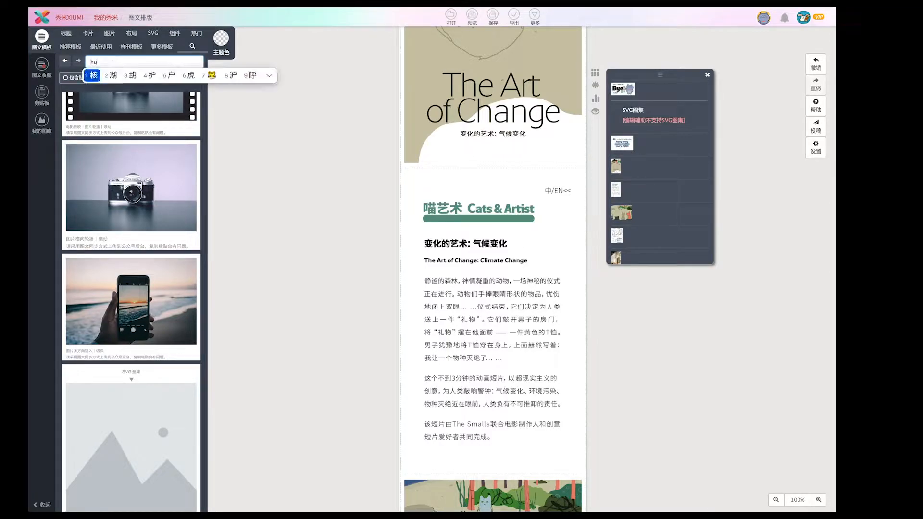
pyautogui.write('a')
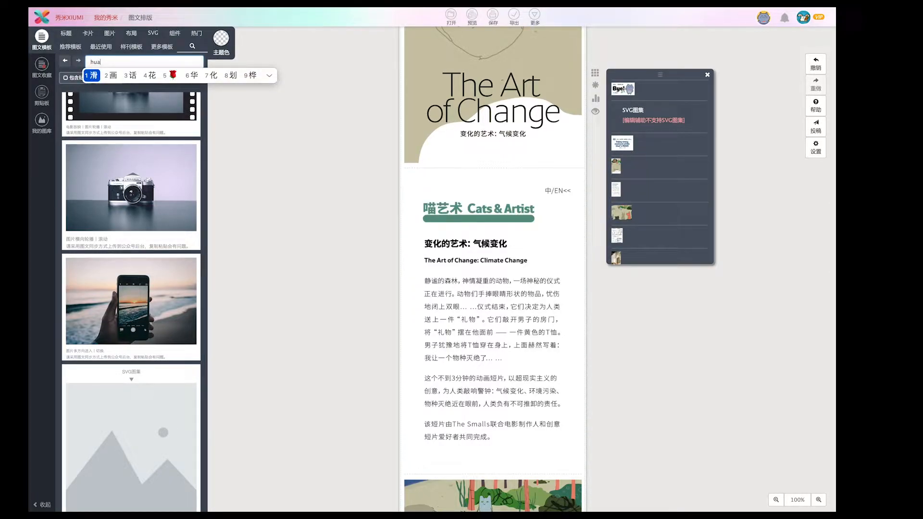
pyautogui.press('space')
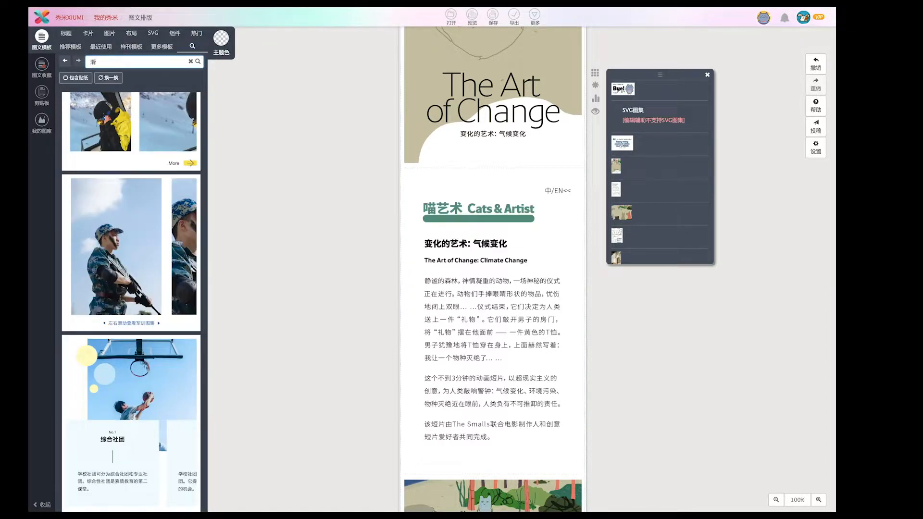
# - Find the basic left-right sliding layout (左右滑动布局) among the template results and insert it directly above the Cats & Artist section
pyautogui.scroll(-2, 124, 223)
pyautogui.scroll(-4, 124, 223)
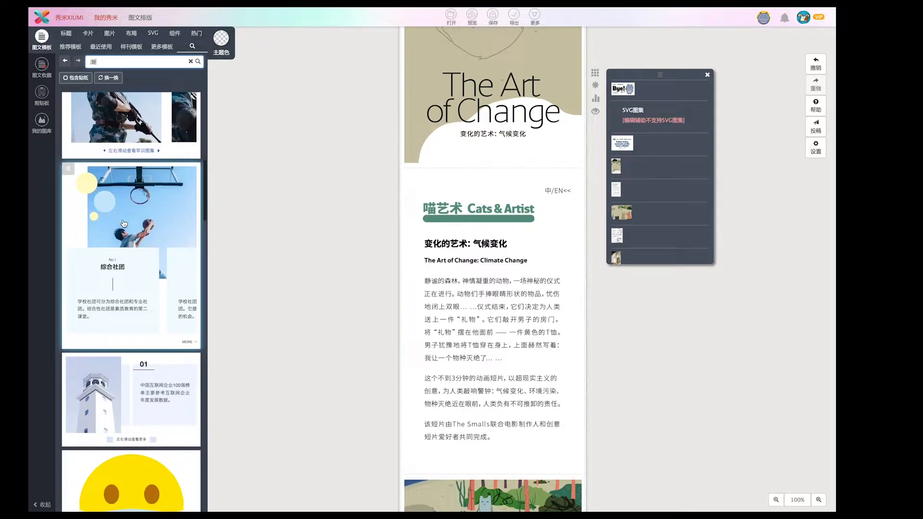
pyautogui.scroll(-2, 123, 225)
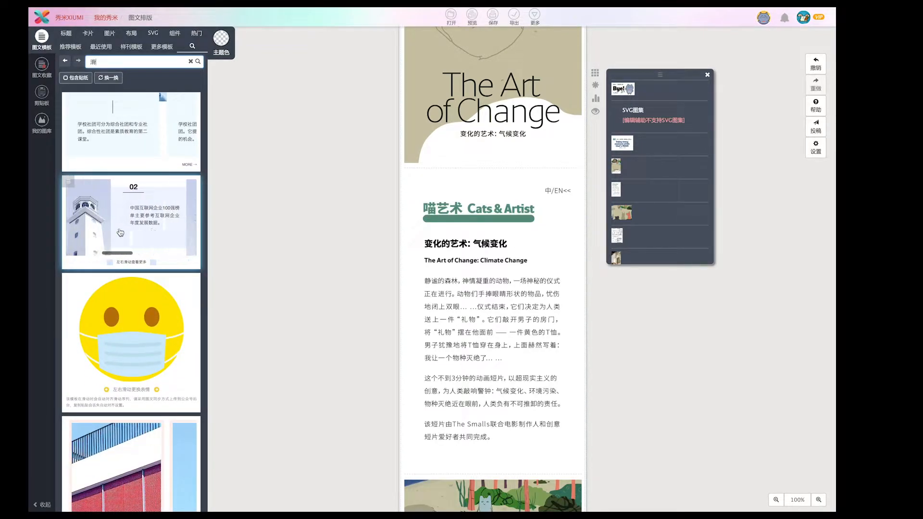
pyautogui.scroll(-2, 150, 260)
pyautogui.hscroll(-5, 150, 260)
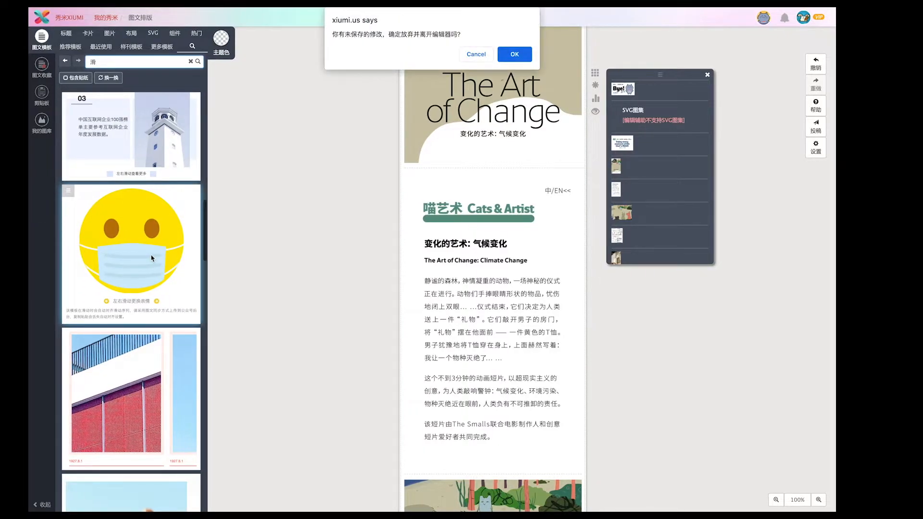
pyautogui.click(474, 55)
pyautogui.scroll(-10, 125, 333)
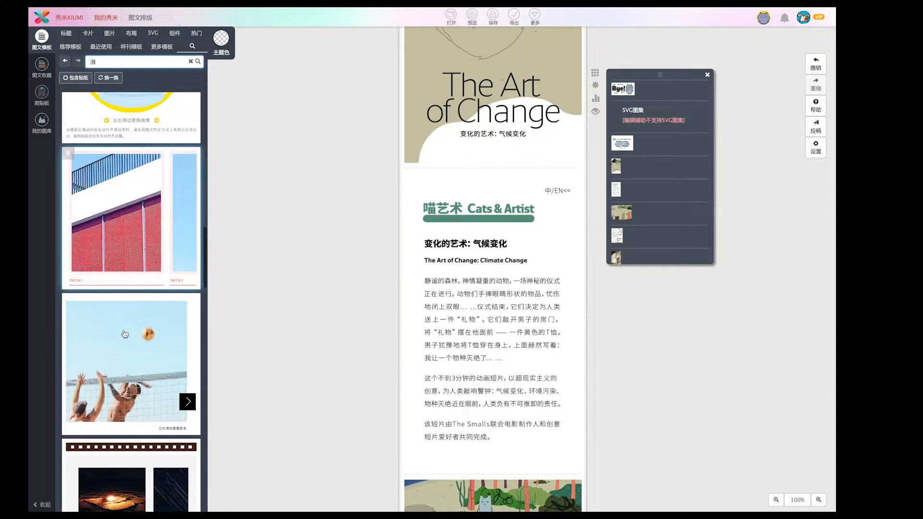
pyautogui.scroll(-15, 124, 333)
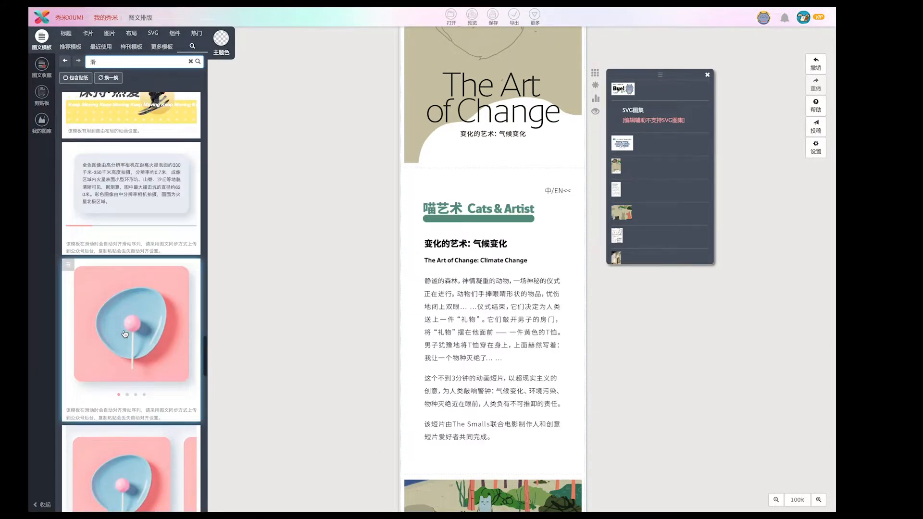
pyautogui.scroll(-15, 125, 333)
pyautogui.scroll(-15, 125, 333)
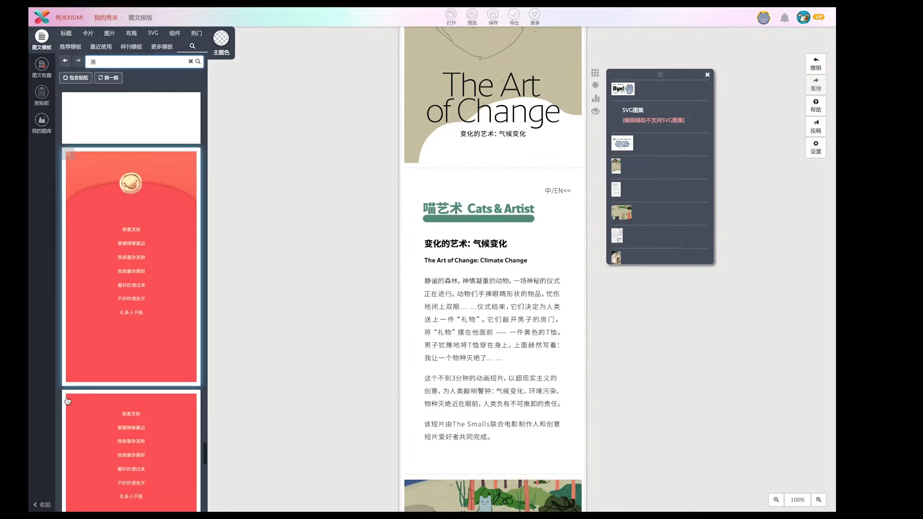
pyautogui.scroll(-5, 67, 400)
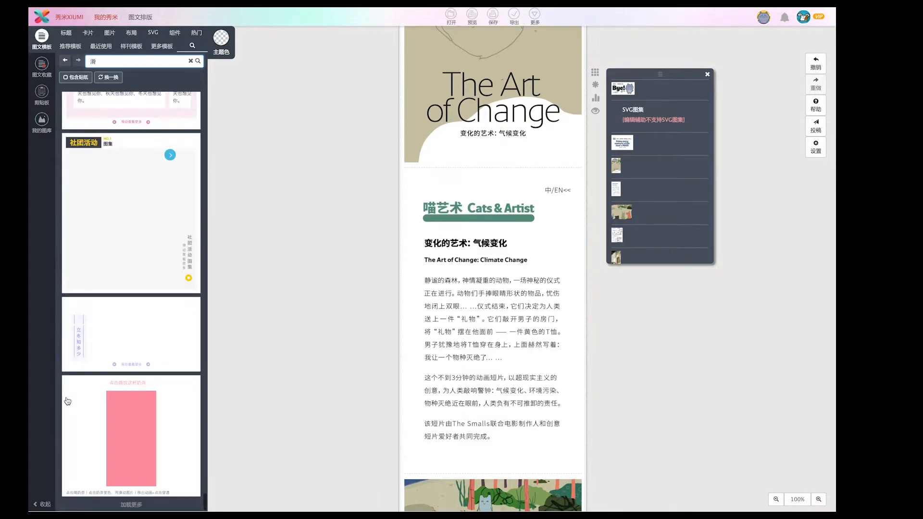
pyautogui.scroll(-5, 68, 400)
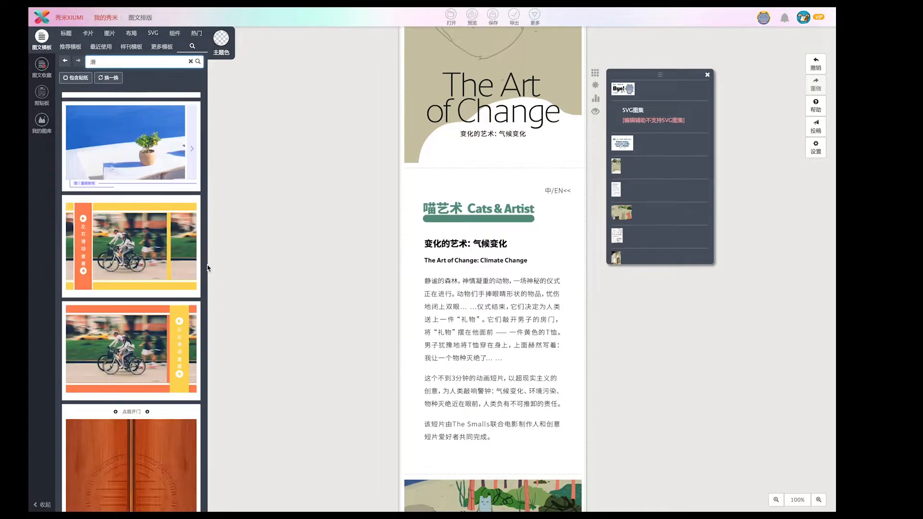
pyautogui.scroll(-5, 194, 343)
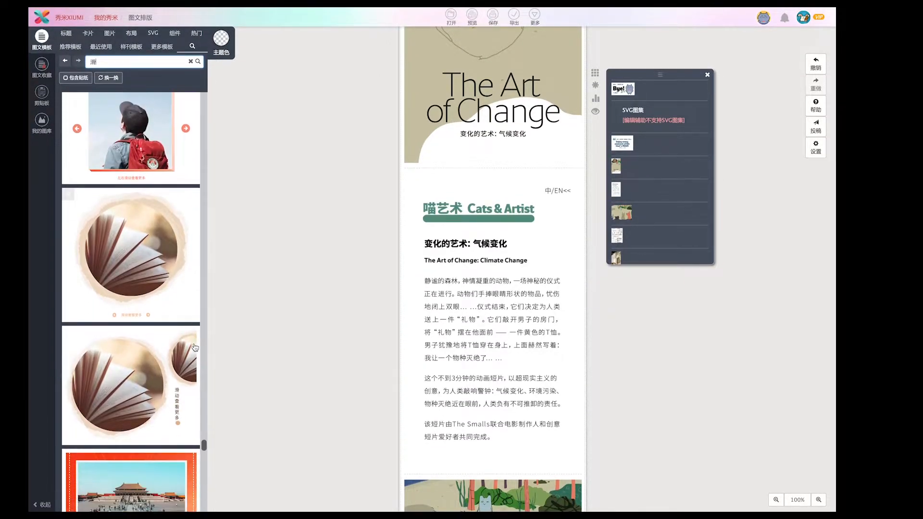
pyautogui.scroll(-10, 195, 347)
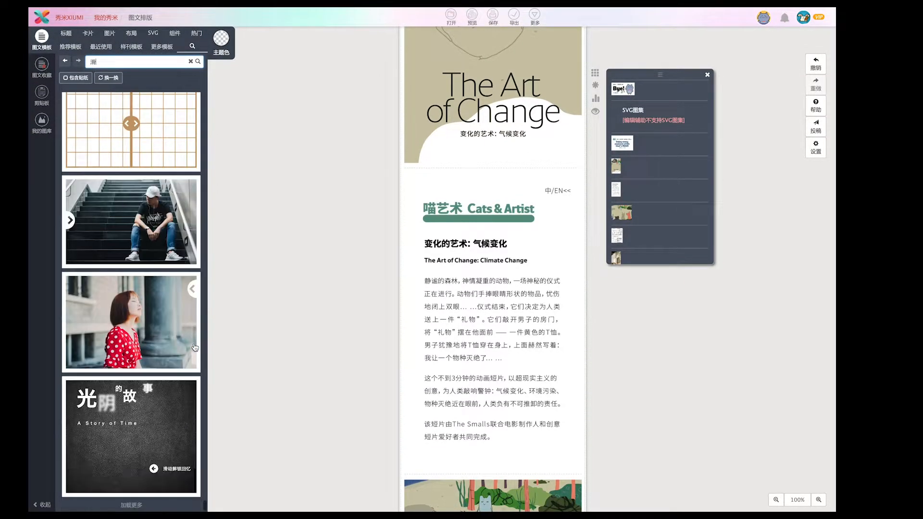
pyautogui.scroll(-10, 194, 347)
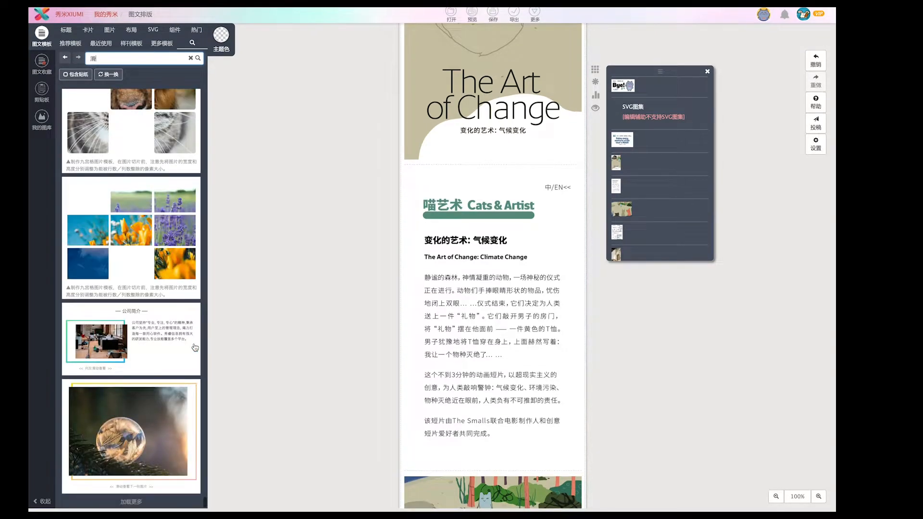
pyautogui.scroll(-10, 194, 347)
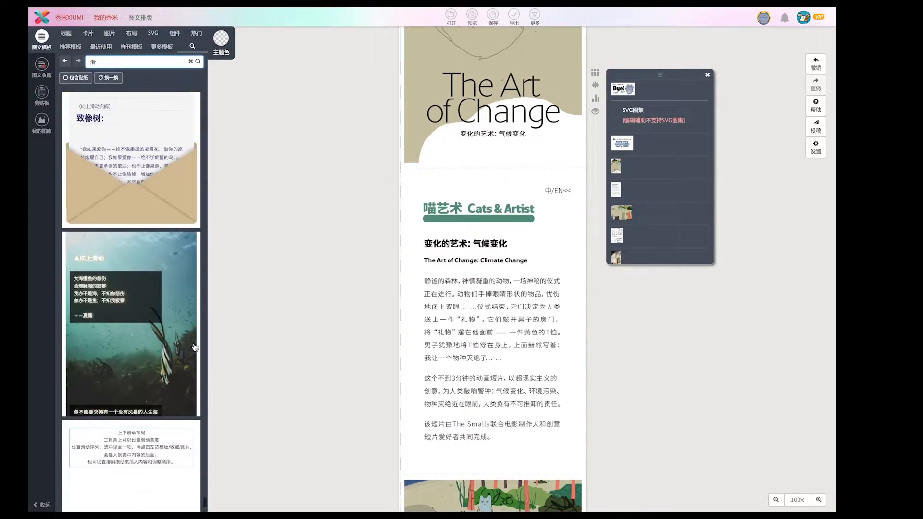
pyautogui.scroll(-3, 194, 346)
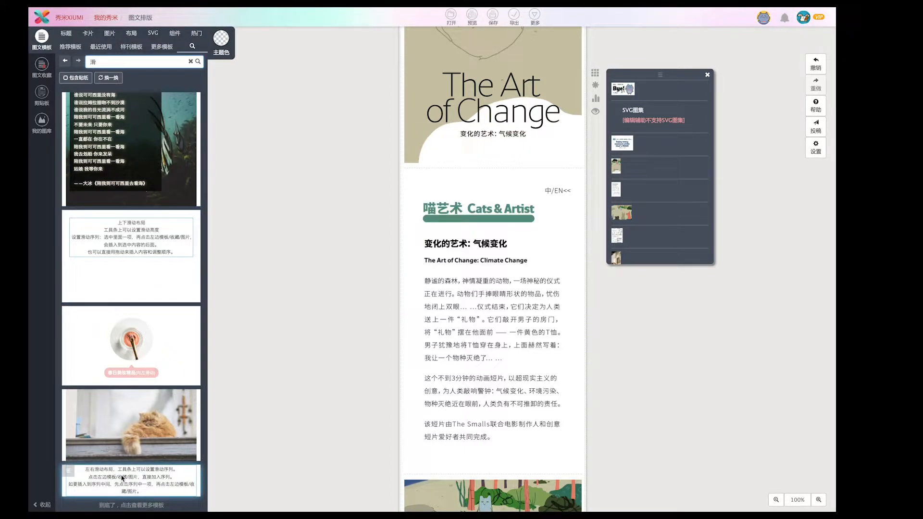
pyautogui.moveTo(108, 480); pyautogui.dragTo(418, 170)
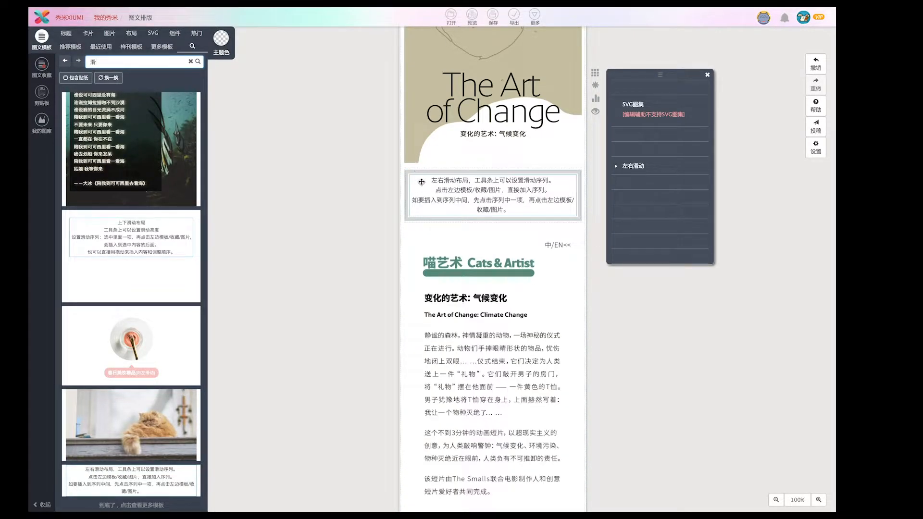
# - Open the sliding layout's sequence settings (设置滑动序列) and add the Chinese Cats & Artist page 78MW05 global warming v58.jpg to the sequence
pyautogui.click(404, 220)
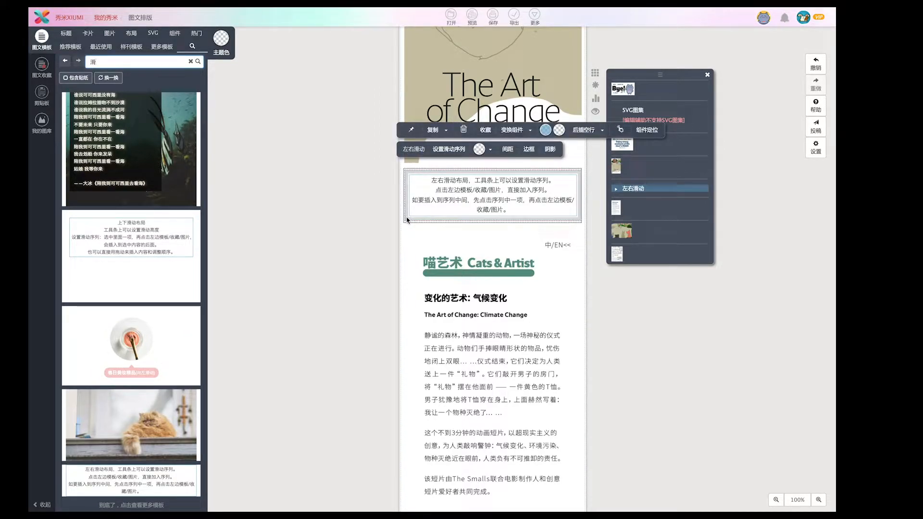
pyautogui.click(448, 150)
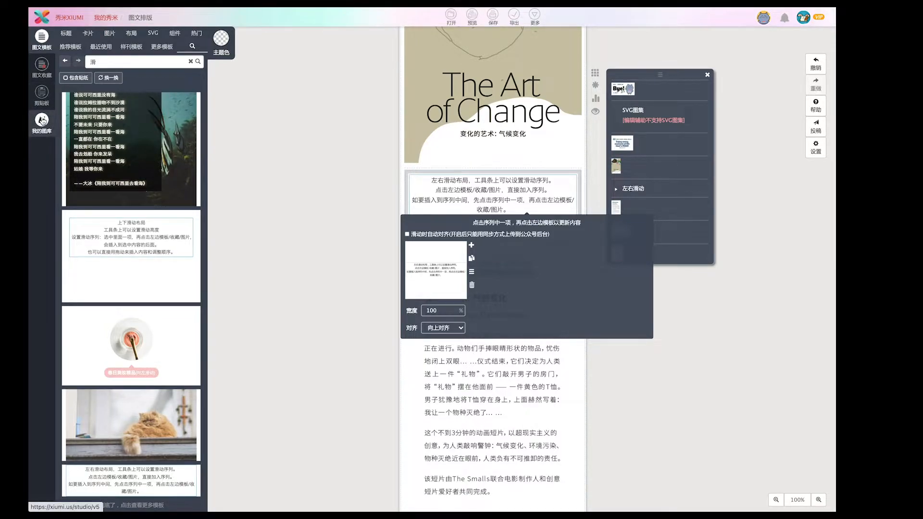
pyautogui.click(41, 121)
pyautogui.scroll(-5, 124, 258)
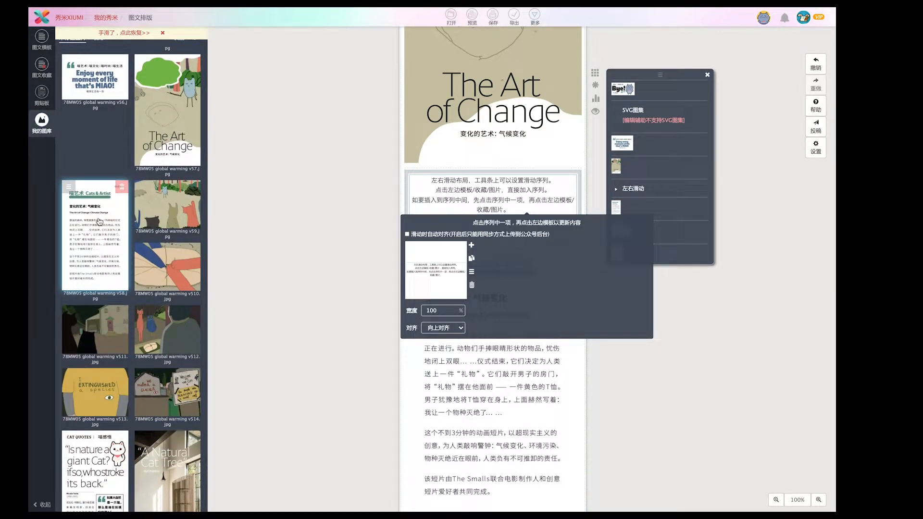
pyautogui.click(99, 222)
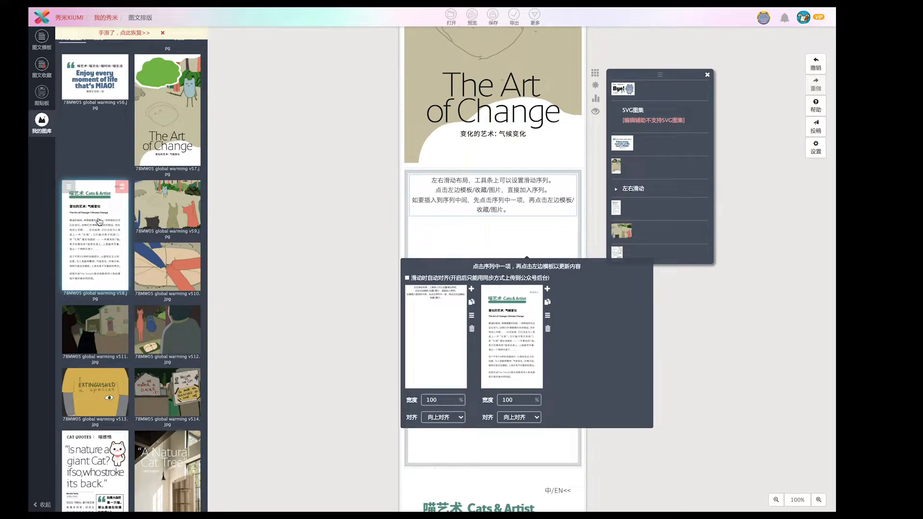
# - Add the English Cats & Artist page 78MW05 global warming v548.jpg to the sliding sequence and delete the placeholder instruction slide
pyautogui.scroll(-15, 103, 232)
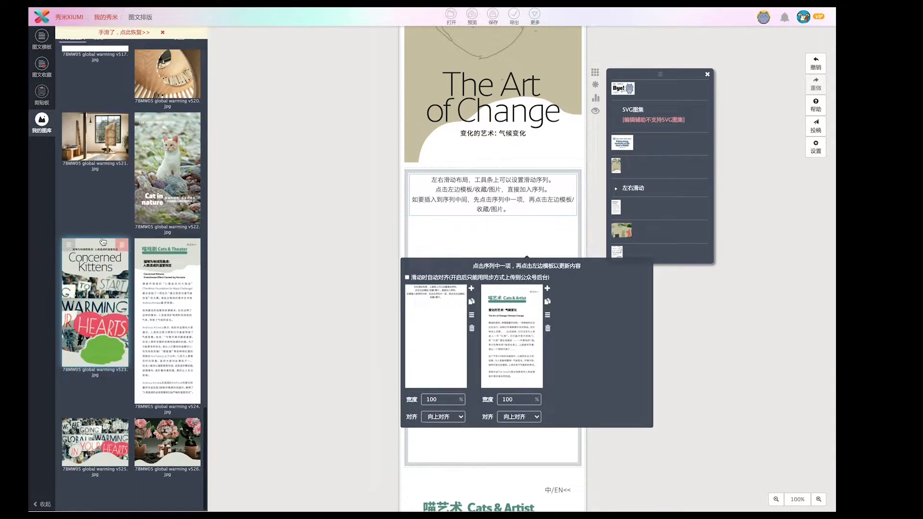
pyautogui.scroll(-10, 103, 241)
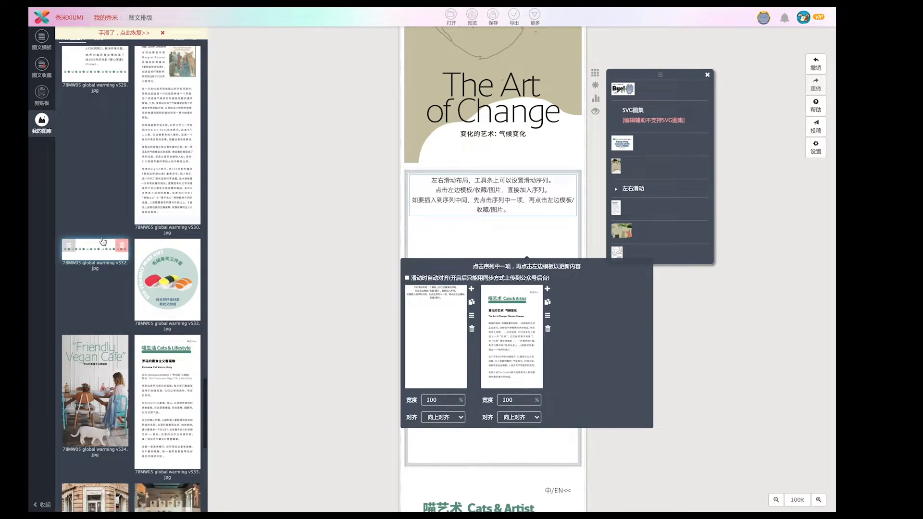
pyautogui.scroll(-8, 103, 242)
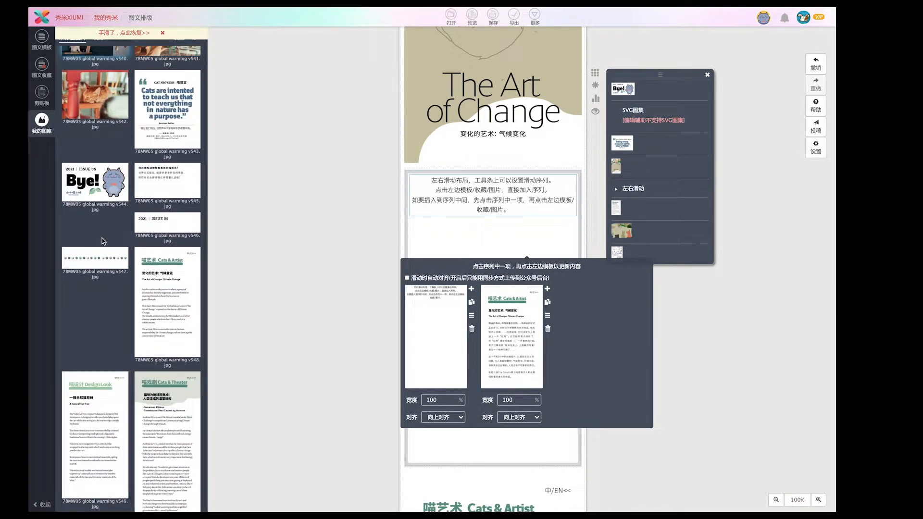
pyautogui.click(164, 302)
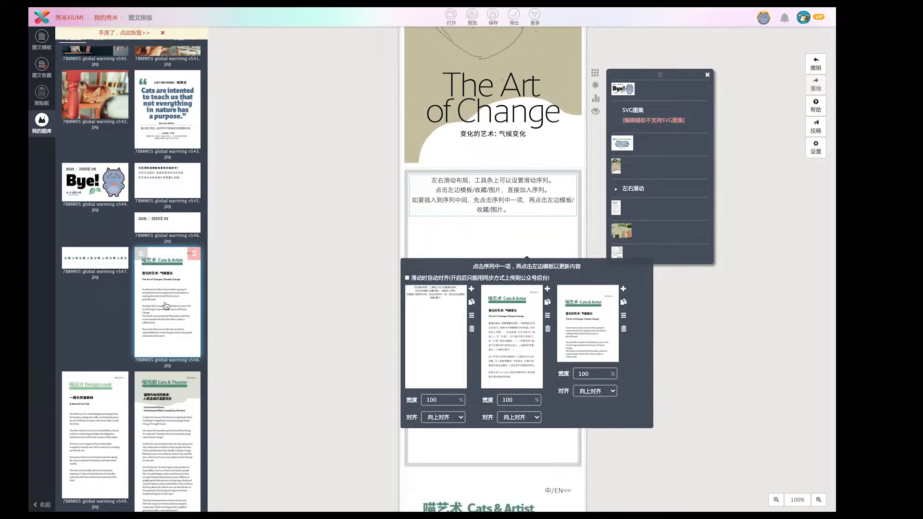
pyautogui.click(471, 330)
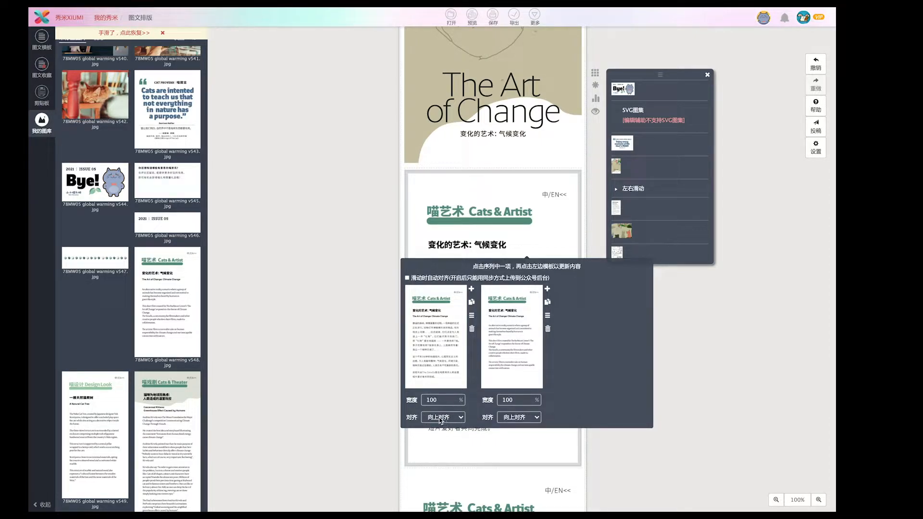
pyautogui.click(367, 350)
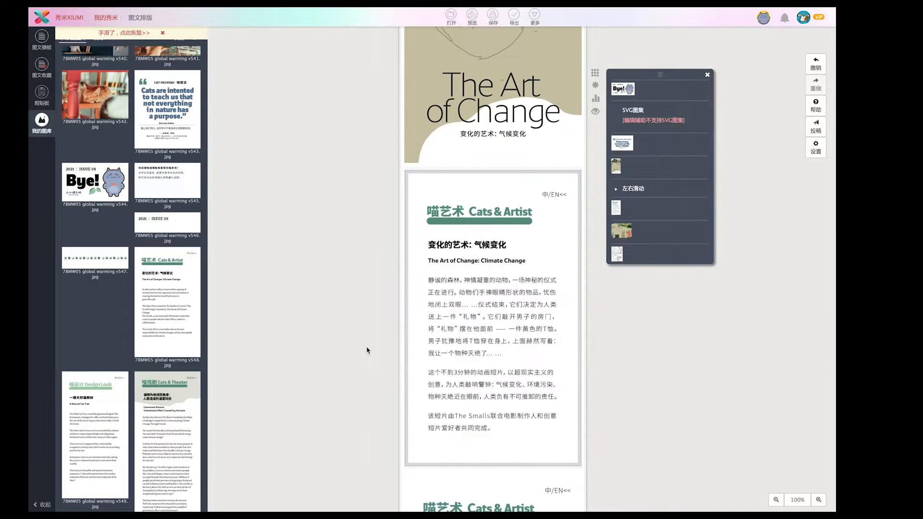
# - Save the newsletter and preview it, checking the sliding Cats & Artist section below the Art of Change cover
pyautogui.scroll(15, 366, 350)
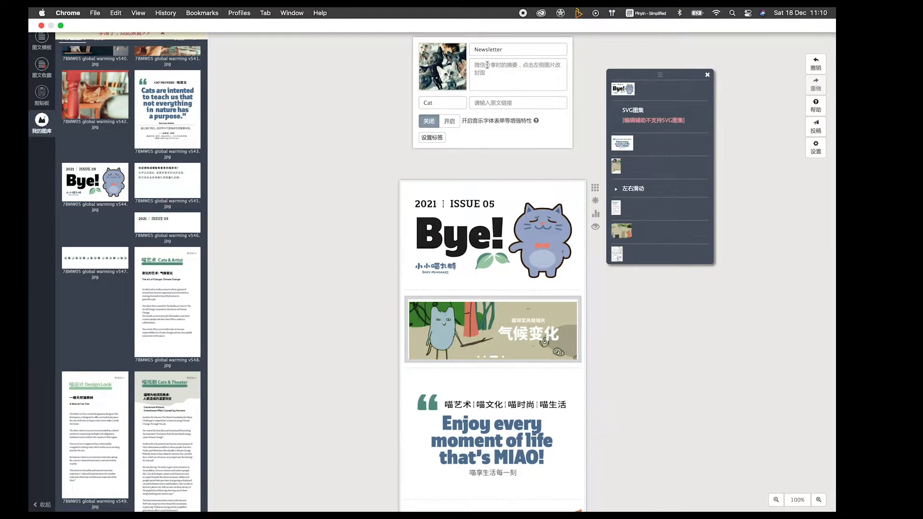
pyautogui.click(333, 140)
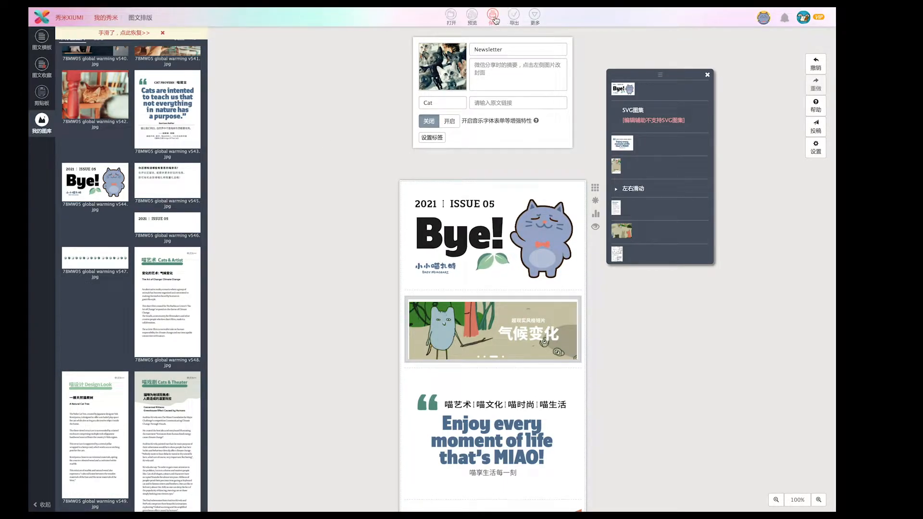
pyautogui.click(472, 20)
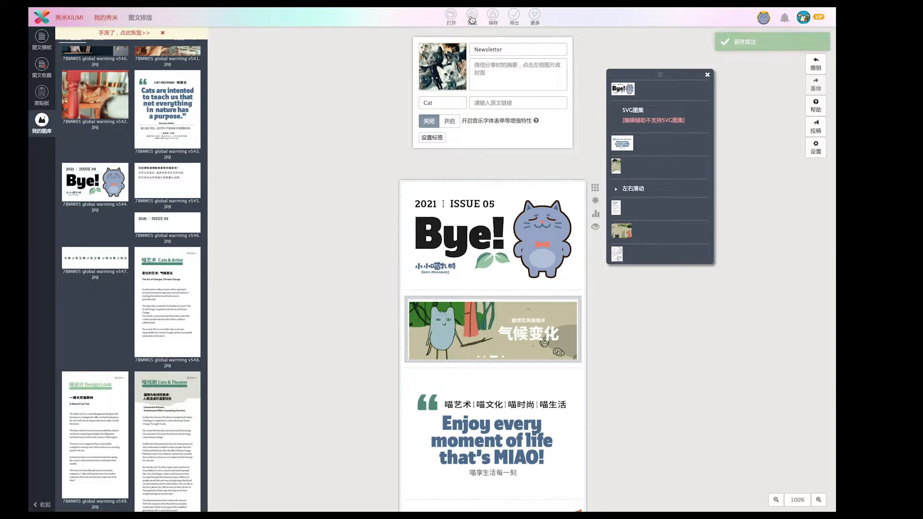
pyautogui.click(472, 19)
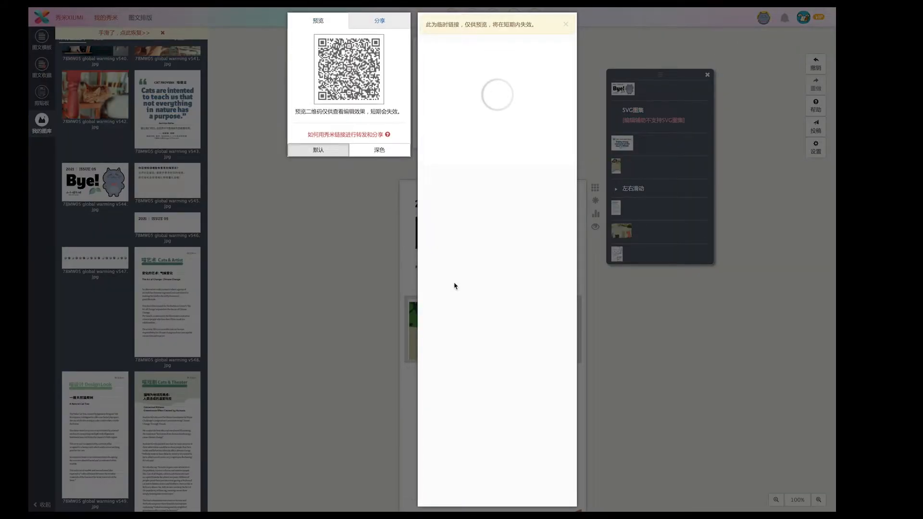
pyautogui.scroll(-10, 454, 286)
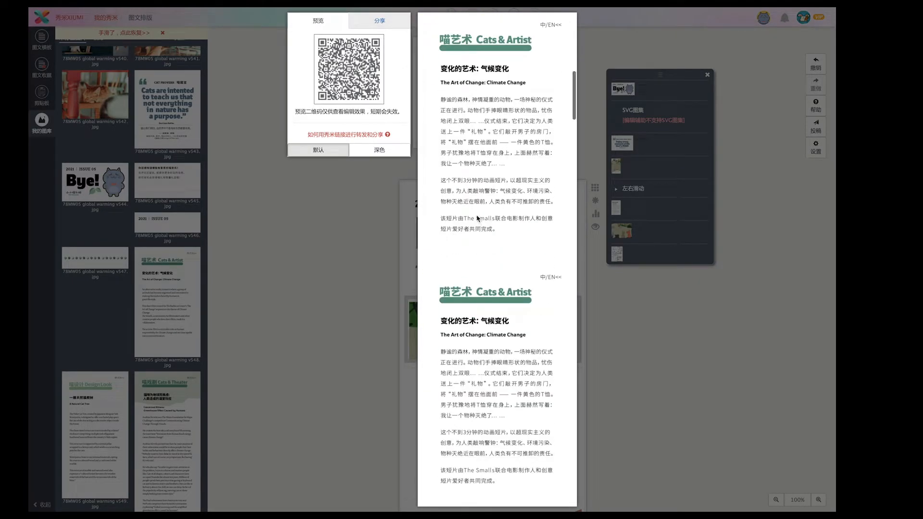
pyautogui.scroll(-5, 454, 286)
pyautogui.scroll(-10, 483, 217)
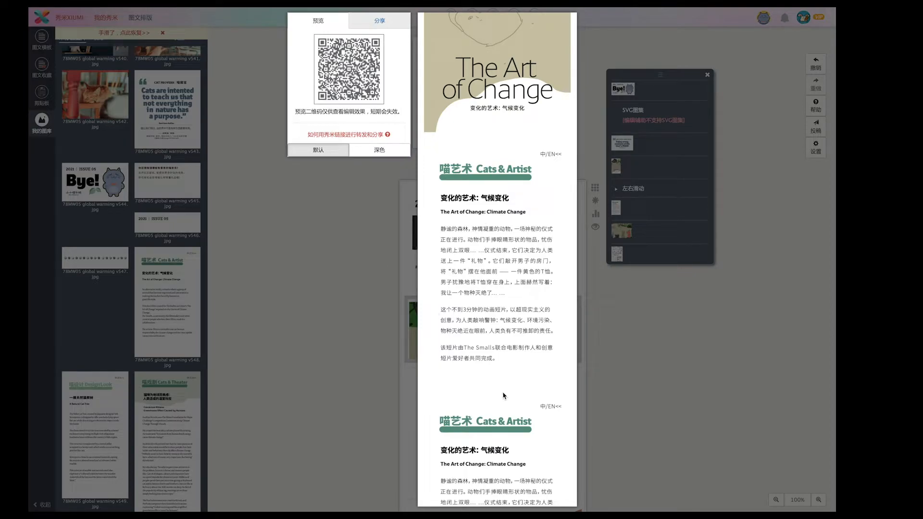
# - Close the article preview and delete the duplicate "Cats & Artist" article image below the sliding component
pyautogui.scroll(-1, 495, 371)
pyautogui.click(358, 343)
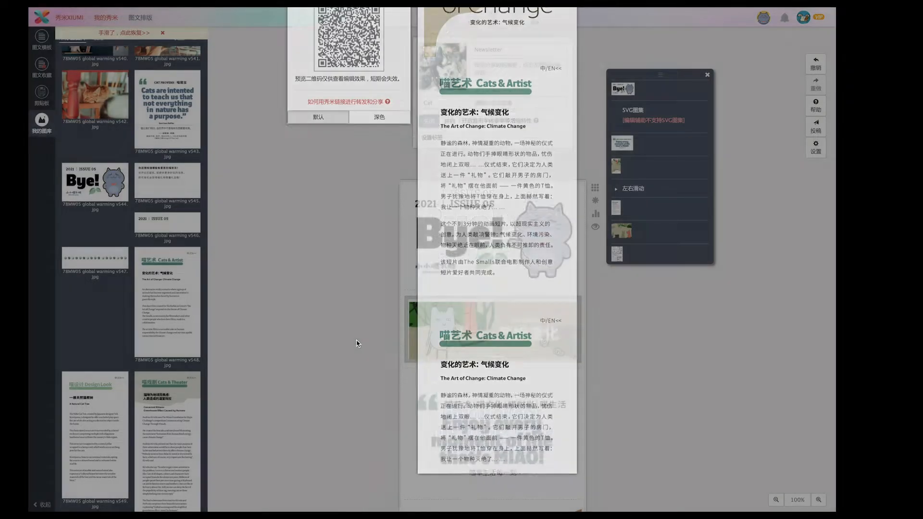
pyautogui.scroll(-10, 358, 343)
pyautogui.scroll(-1, 358, 342)
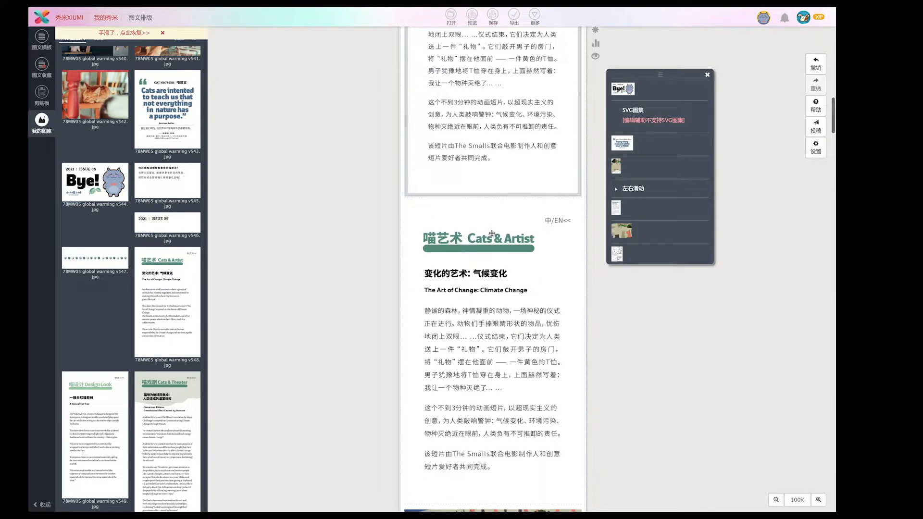
pyautogui.click(478, 219)
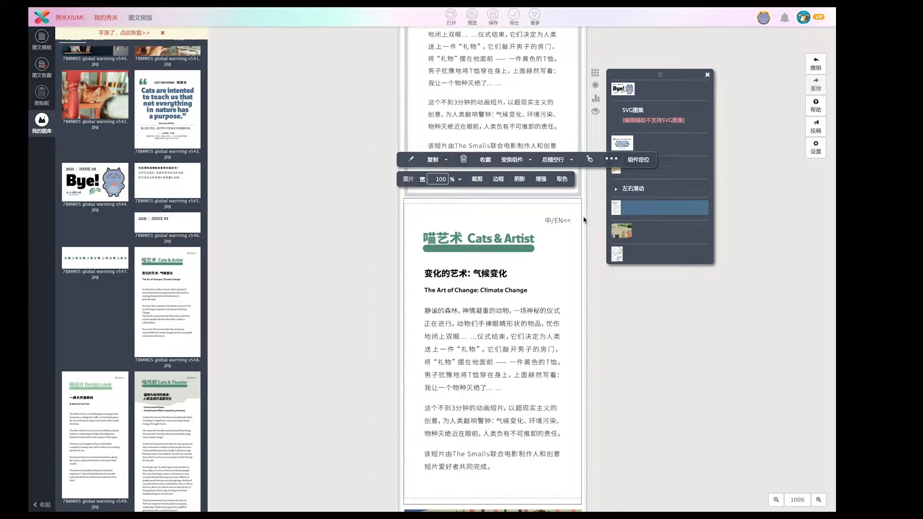
pyautogui.press('Delete')
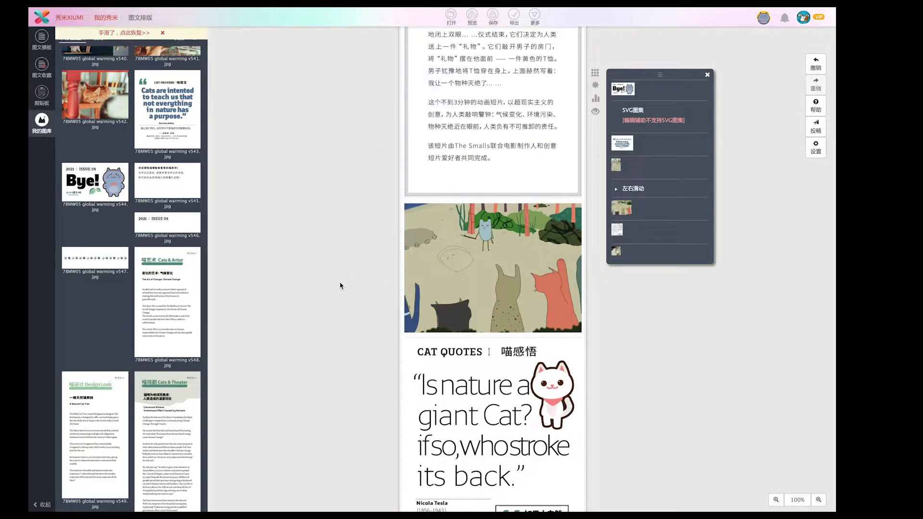
# - Cut the "Cats & Artist" 左右滑动 component to the clipboard, and undo the cut so the original stays in the article
pyautogui.scroll(3, 340, 286)
pyautogui.scroll(1, 340, 286)
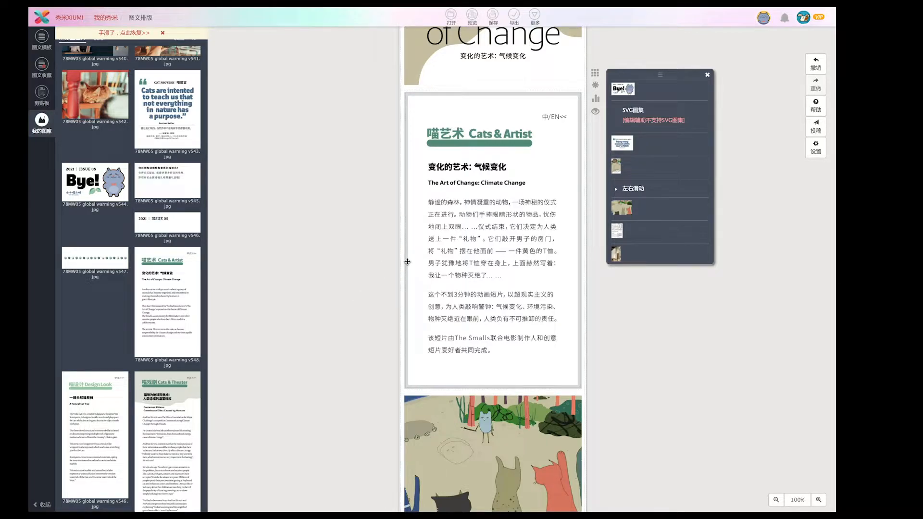
pyautogui.click(407, 143)
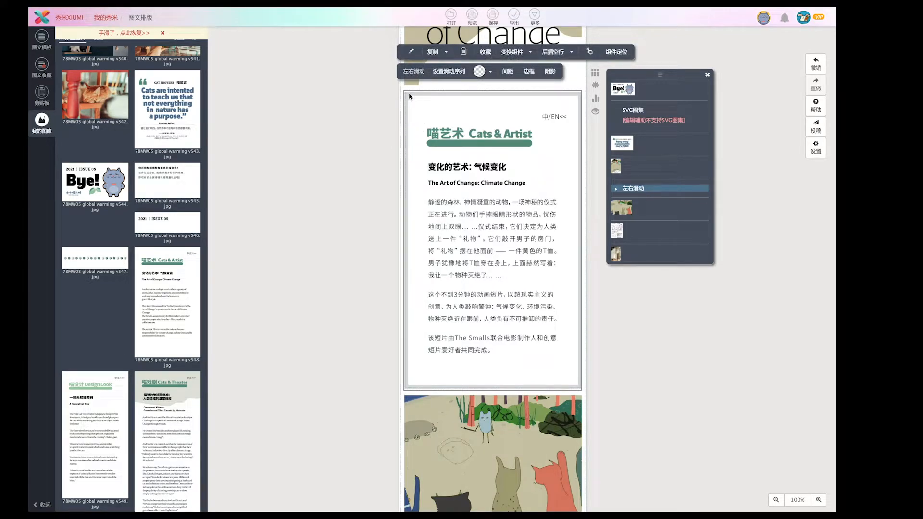
pyautogui.click(446, 54)
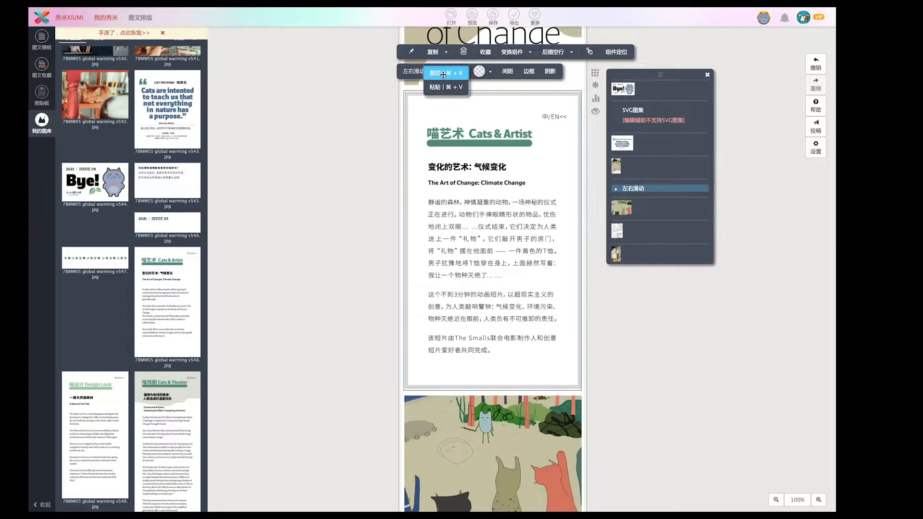
pyautogui.click(442, 73)
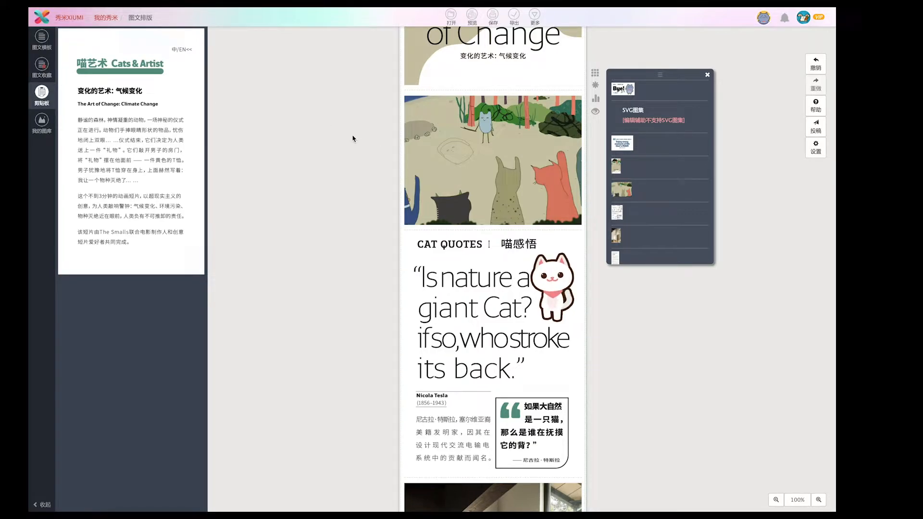
pyautogui.hotkey('ctrl', 'z')
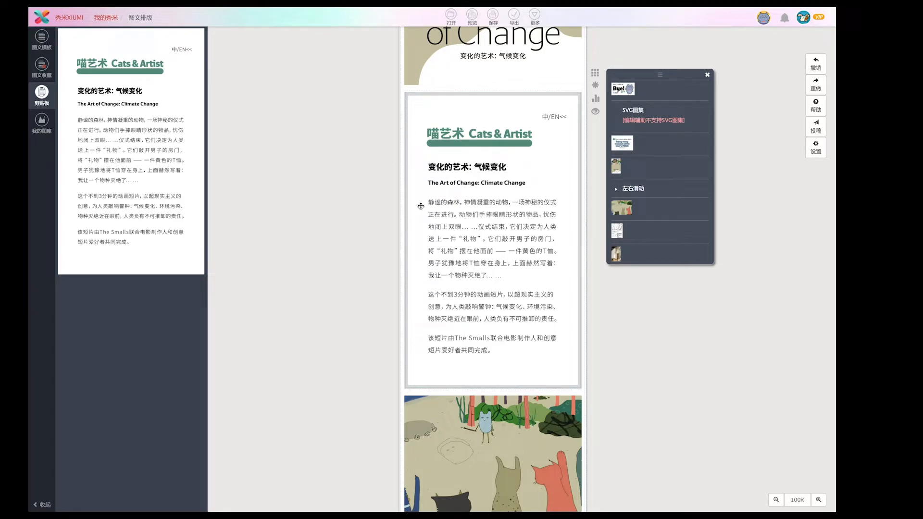
# - Delete the "Design Look" article image and insert the 左右滑动 component from the clipboard in its place
pyautogui.scroll(-5, 420, 206)
pyautogui.scroll(-14, 419, 205)
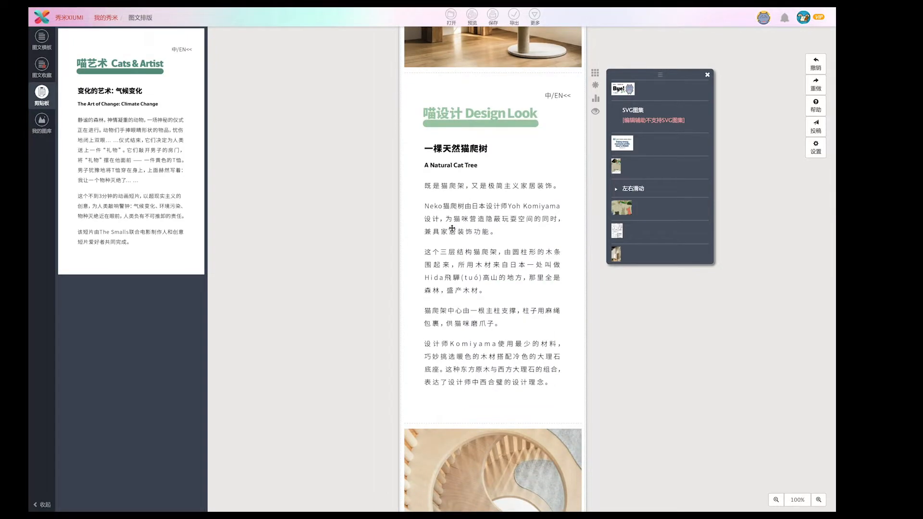
pyautogui.click(440, 215)
pyautogui.press('Delete')
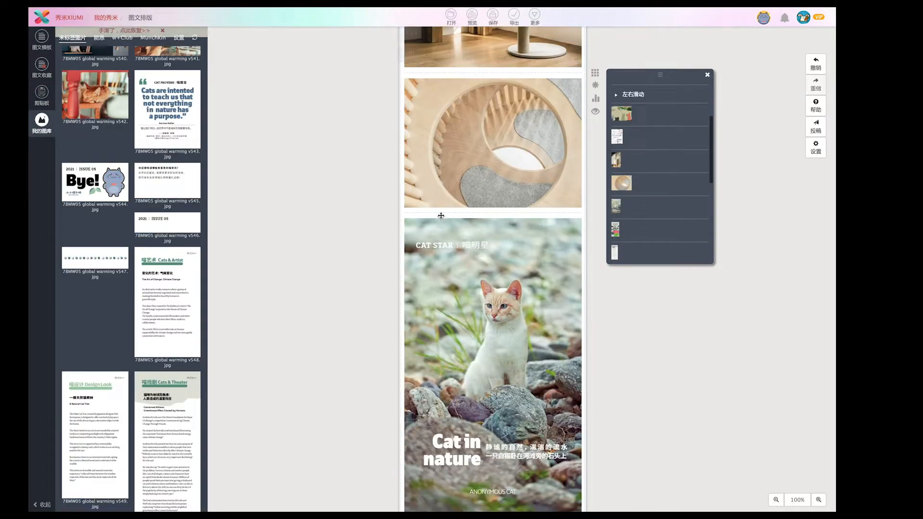
pyautogui.click(44, 102)
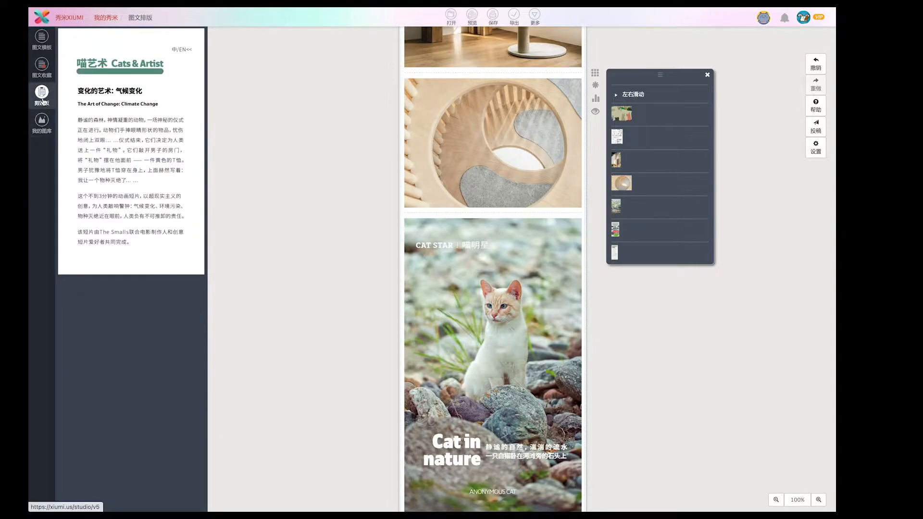
pyautogui.moveTo(131, 148); pyautogui.dragTo(403, 82)
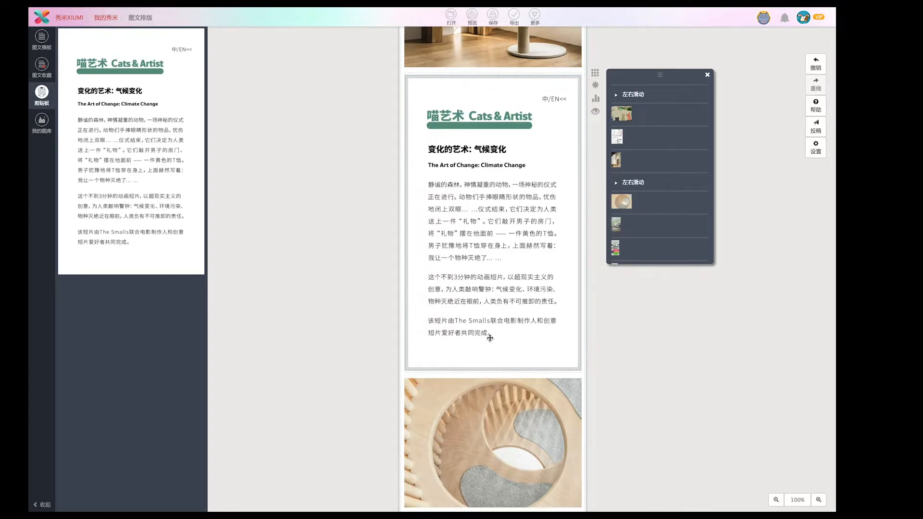
# - Cut the SVG图集 banner gallery near the article's start to the clipboard, and undo the cut to keep the original
pyautogui.scroll(4, 487, 332)
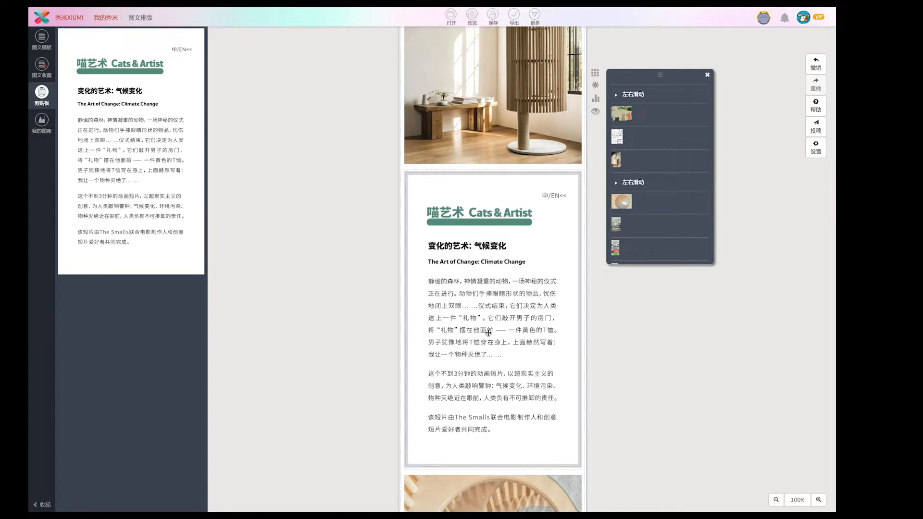
pyautogui.scroll(10, 488, 332)
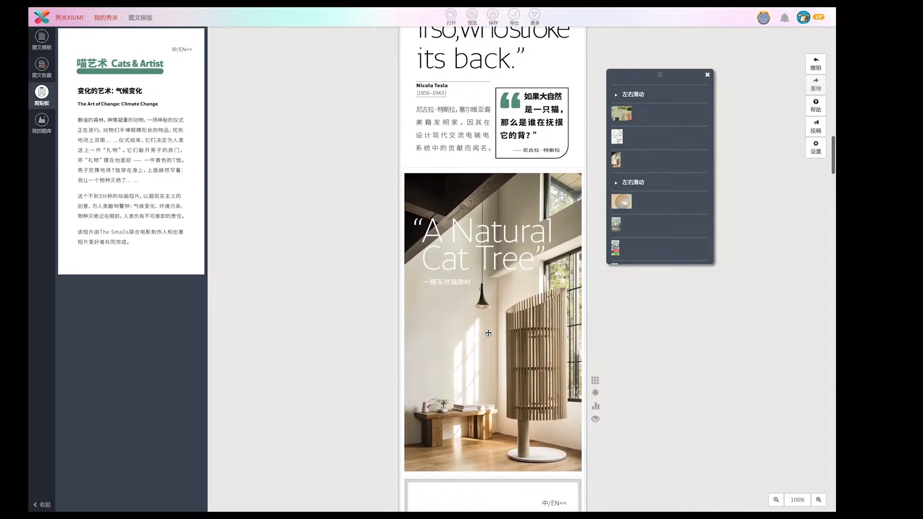
pyautogui.scroll(7, 488, 333)
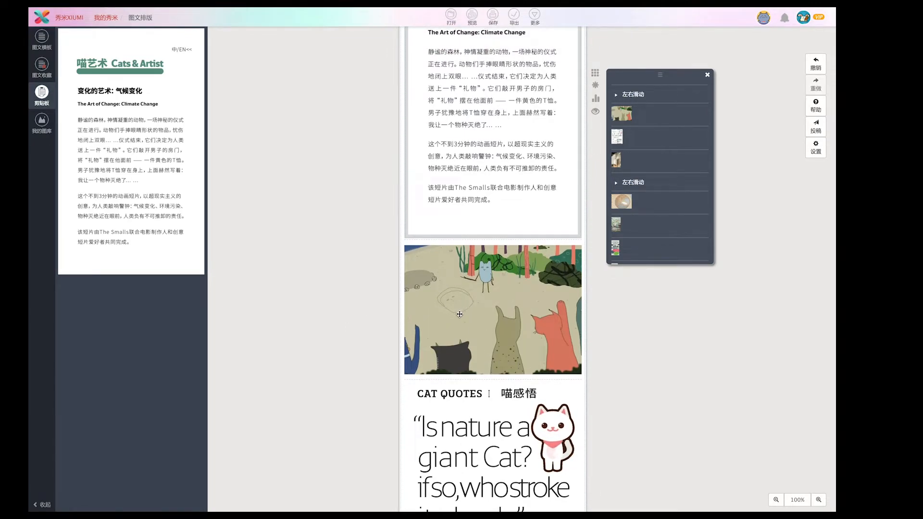
pyautogui.scroll(1, 460, 313)
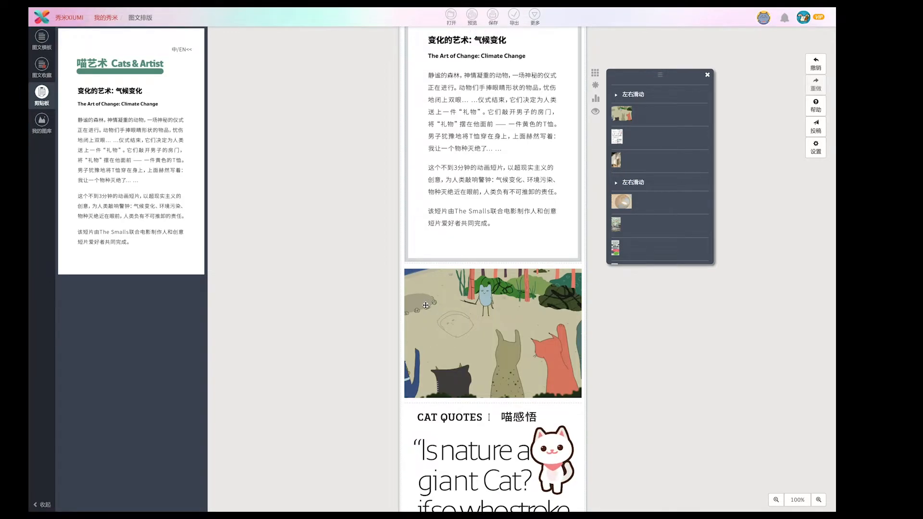
pyautogui.scroll(1, 417, 321)
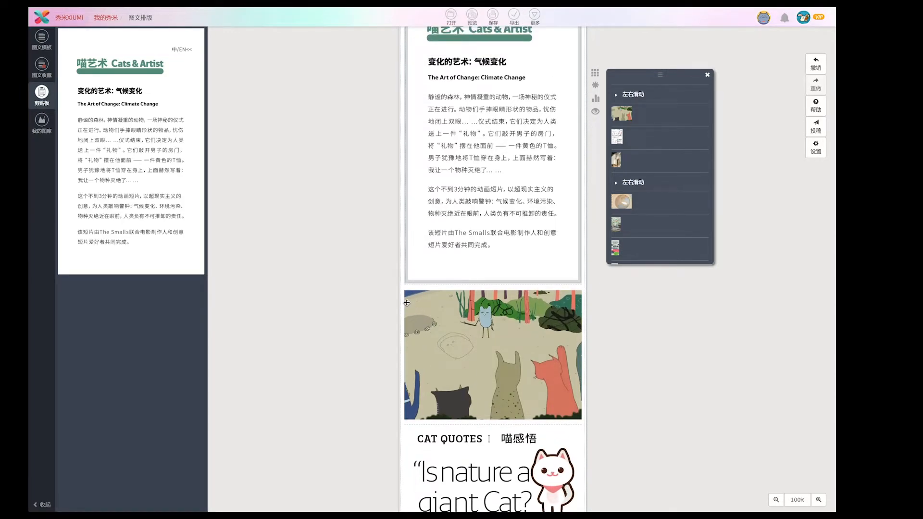
pyautogui.scroll(15, 435, 350)
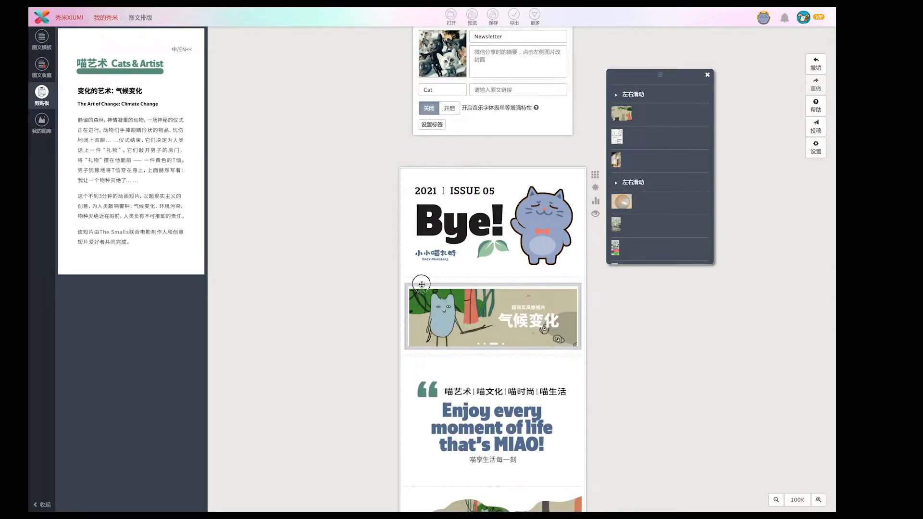
pyautogui.click(421, 284)
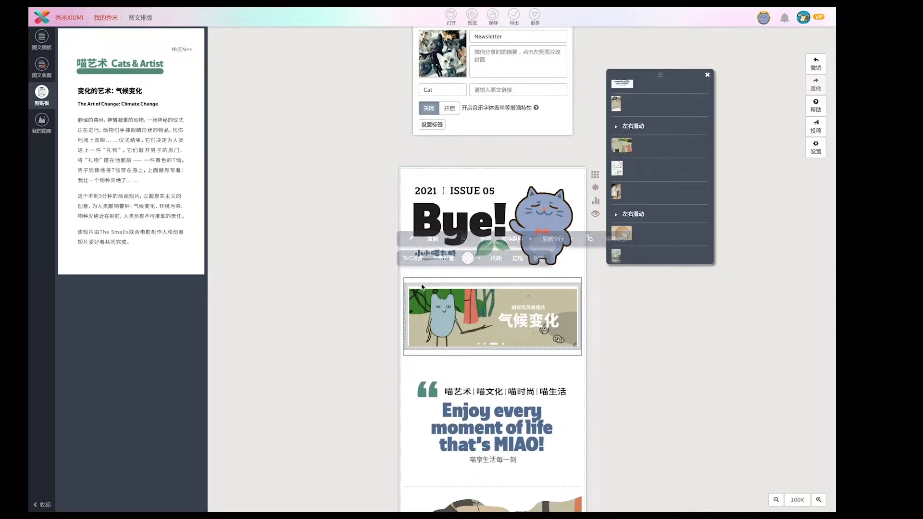
pyautogui.click(446, 239)
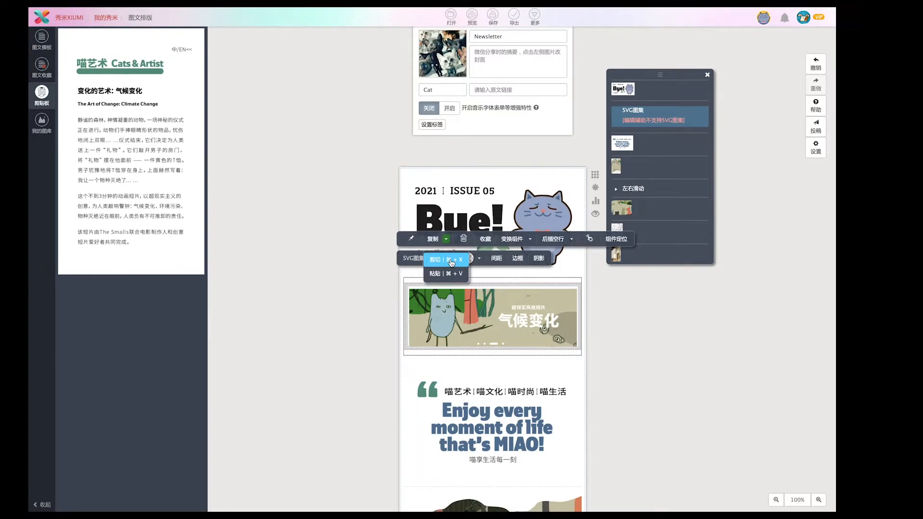
pyautogui.click(449, 260)
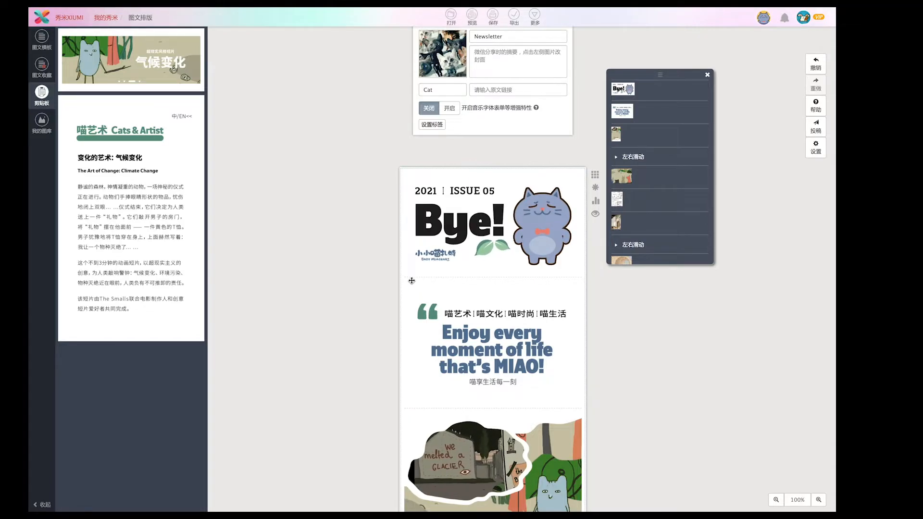
pyautogui.press('super+v')
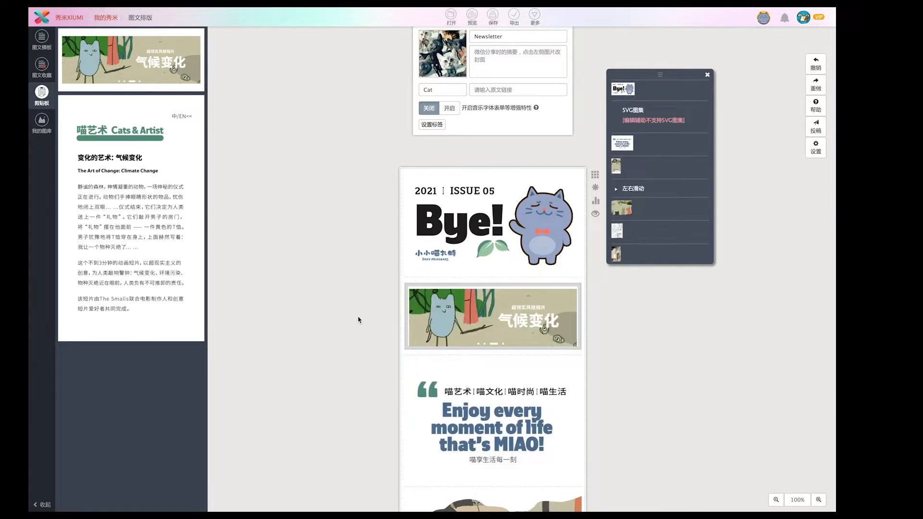
# - Insert the SVG图集 gallery from the clipboard between the "Cats & Artist" slider and the forest cats illustration
pyautogui.scroll(-15, 358, 320)
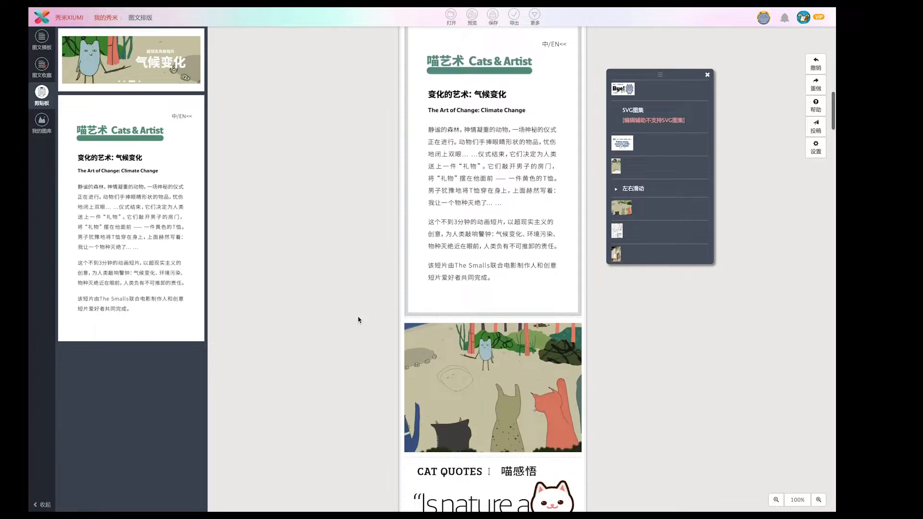
pyautogui.moveTo(96, 68); pyautogui.dragTo(450, 253)
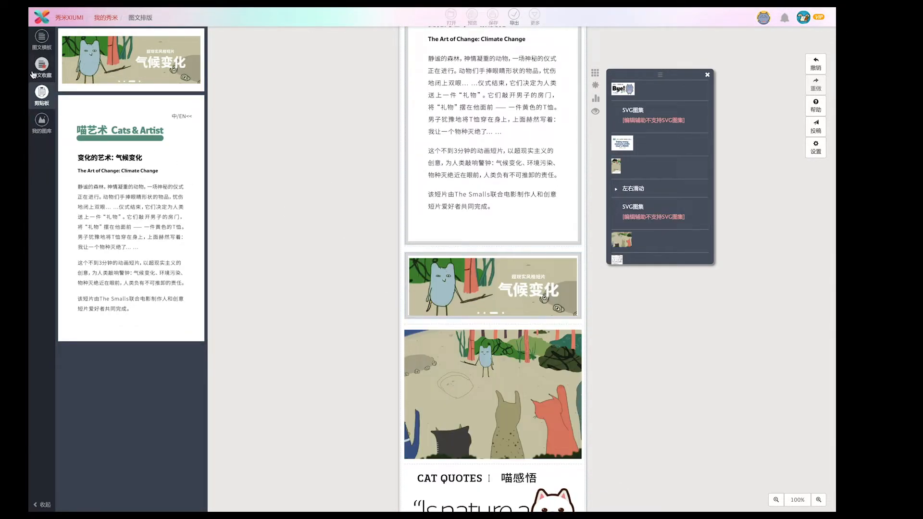
# - Bring up the climate film stills in the image library and open the image settings of the newly inserted SVG图集 gallery
pyautogui.click(42, 121)
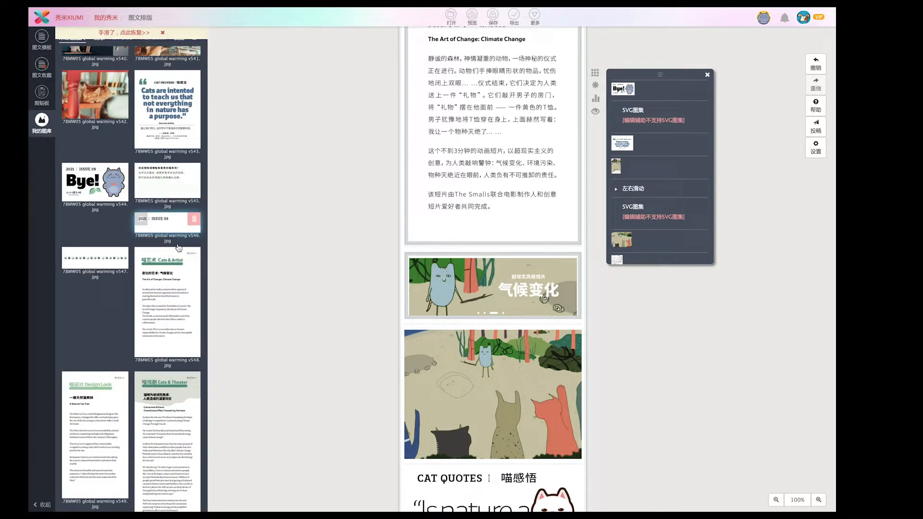
pyautogui.click(184, 242)
pyautogui.scroll(5, 482, 235)
pyautogui.scroll(15, 482, 234)
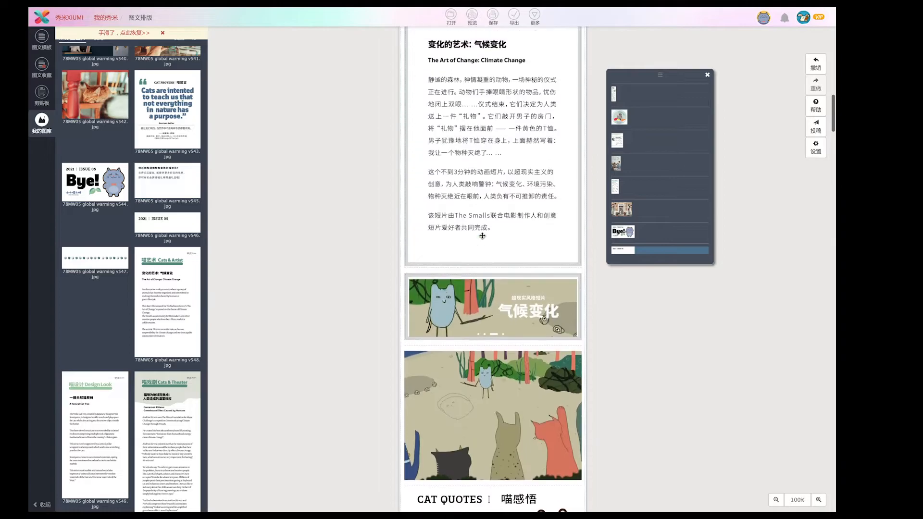
pyautogui.scroll(-2, 482, 235)
pyautogui.scroll(5, 107, 157)
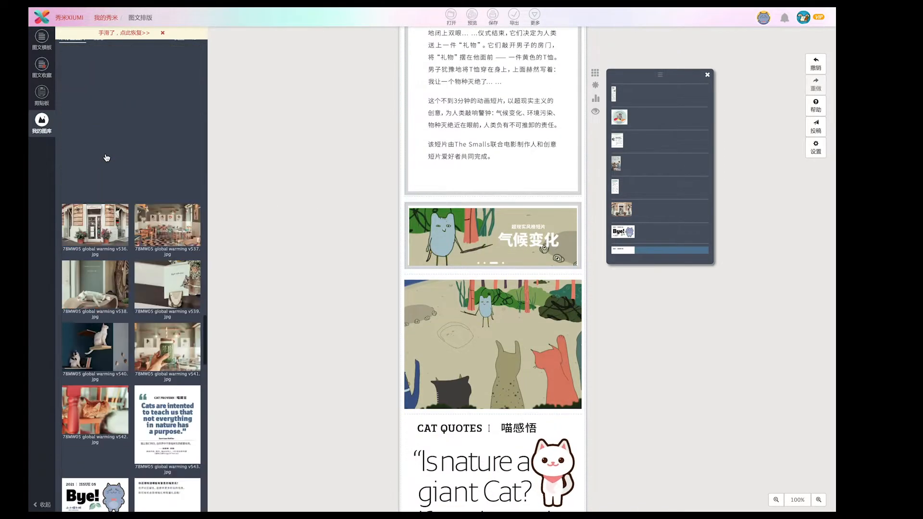
pyautogui.scroll(15, 107, 158)
pyautogui.scroll(15, 106, 157)
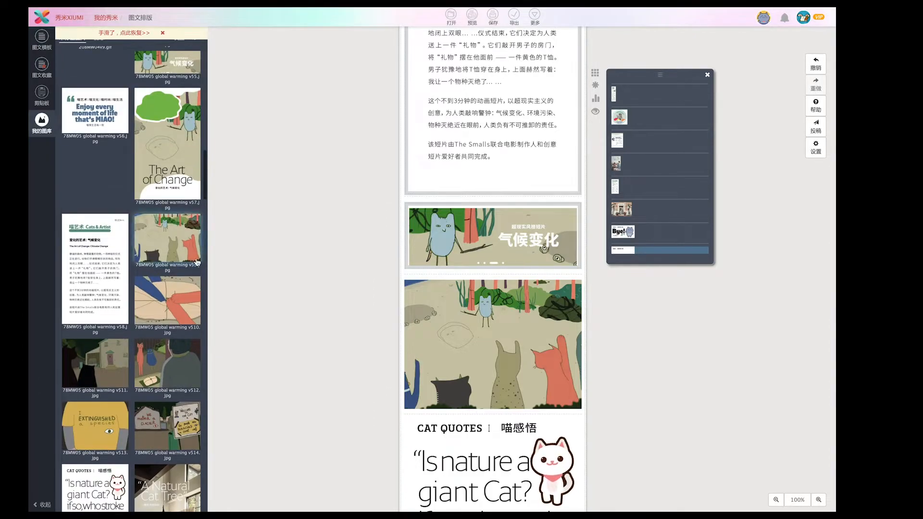
pyautogui.click(429, 251)
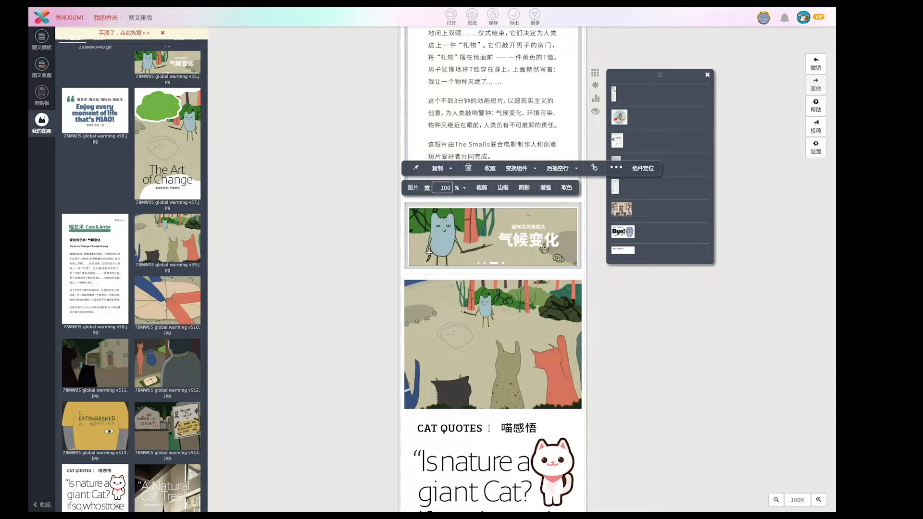
pyautogui.click(581, 236)
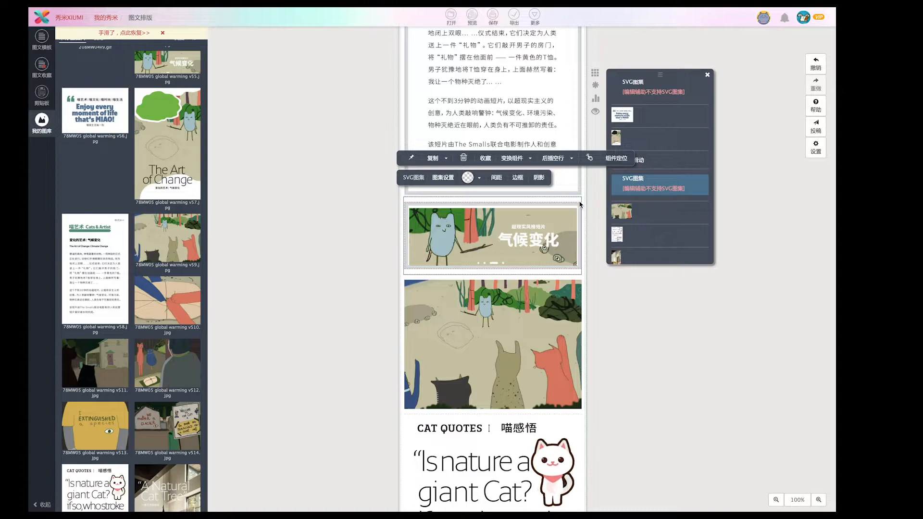
pyautogui.click(443, 181)
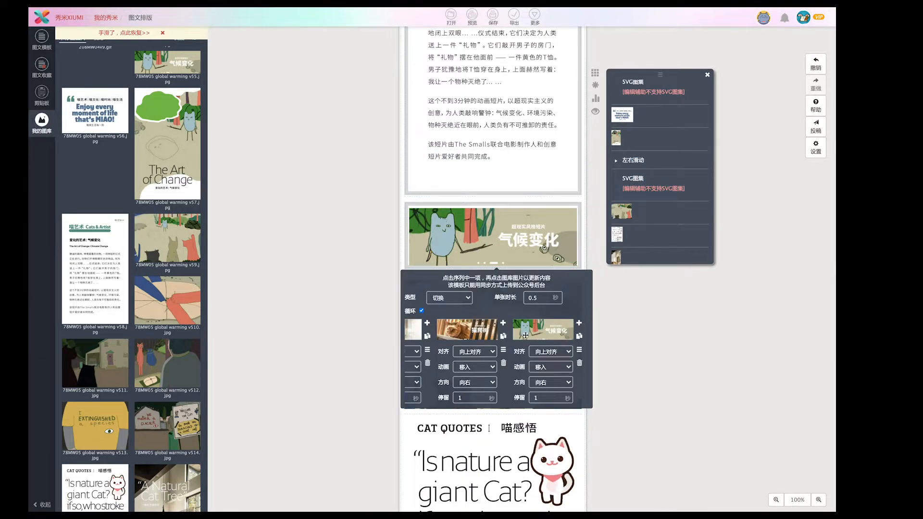
# - Add the climate film stills up to v514 to the SVG图集 gallery and delete its three leading banner frames
pyautogui.hscroll(-5, 526, 335)
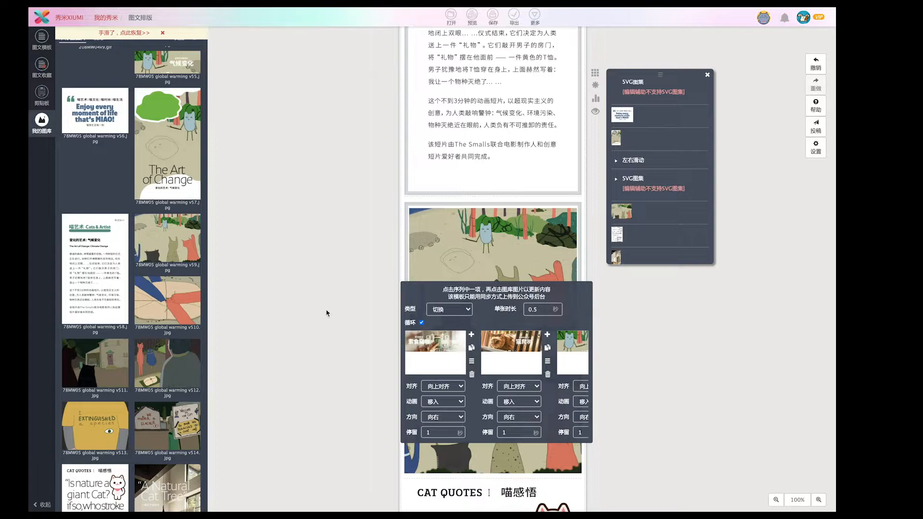
pyautogui.click(113, 364)
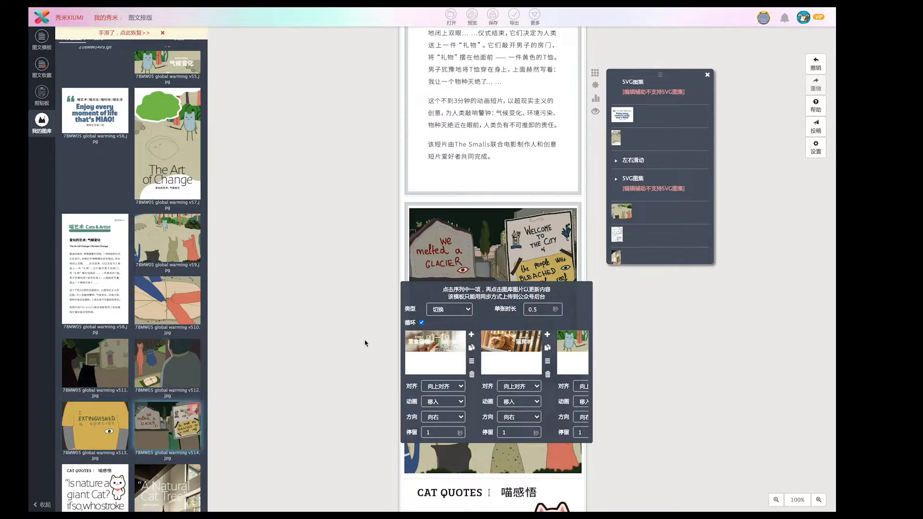
pyautogui.click(472, 375)
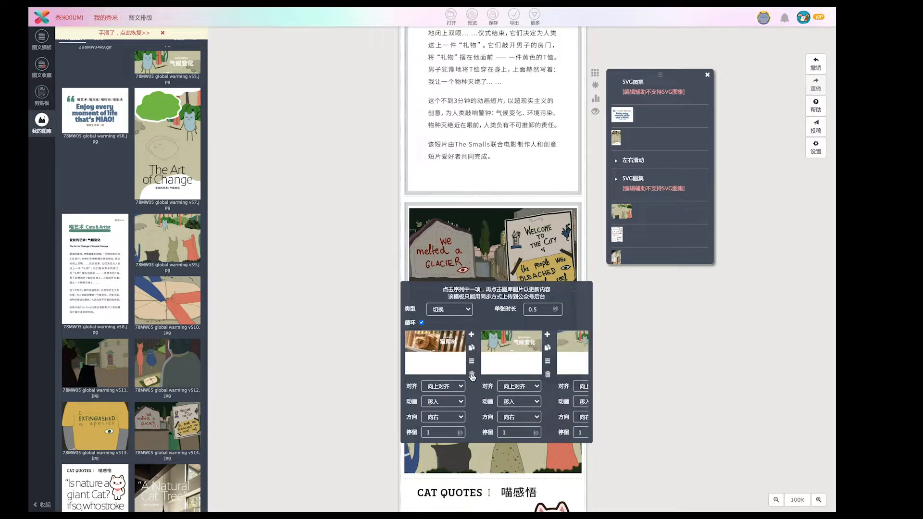
pyautogui.click(471, 375)
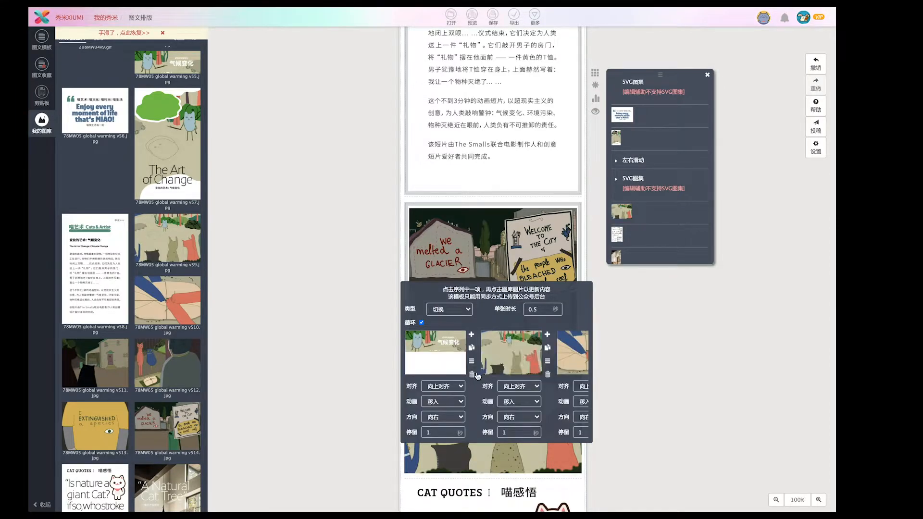
pyautogui.click(471, 375)
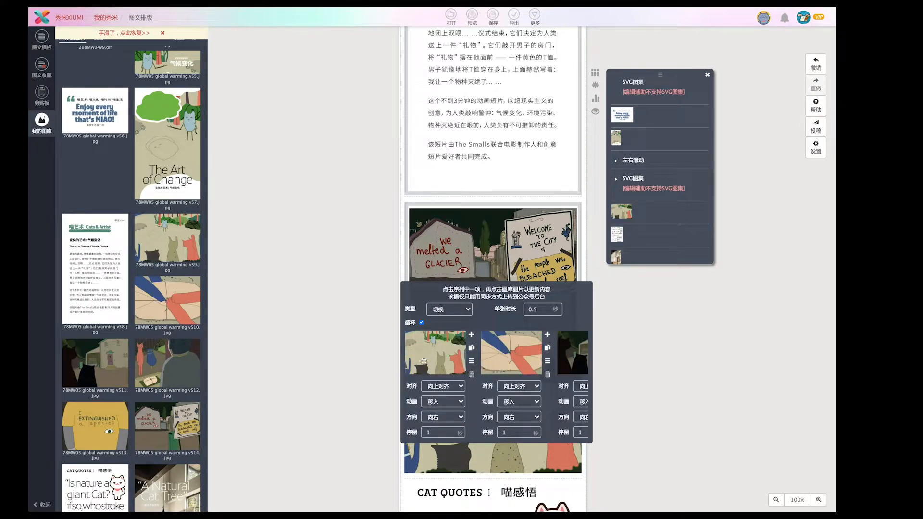
pyautogui.hscroll(4, 463, 357)
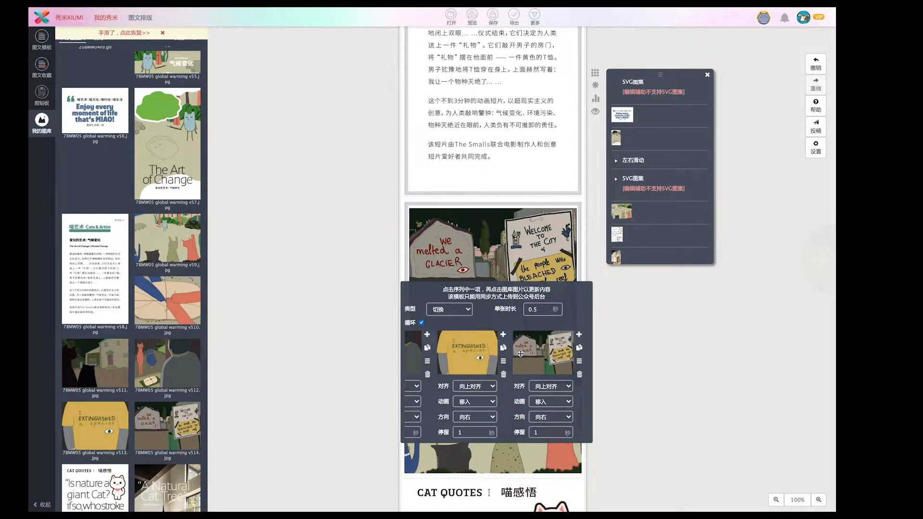
pyautogui.hscroll(-2, 520, 354)
pyautogui.click(365, 292)
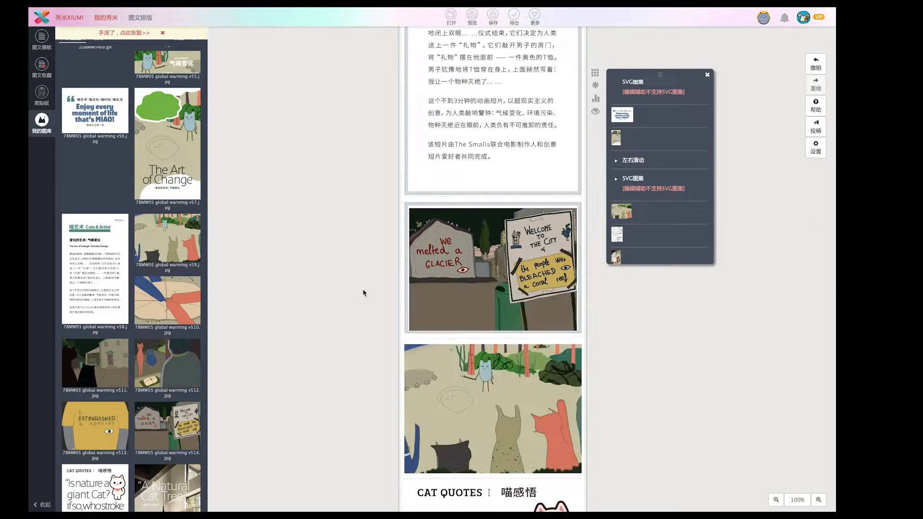
# - Delete the static forest cats illustration between the climate stills gallery and the CAT QUOTES section
pyautogui.scroll(-1, 364, 292)
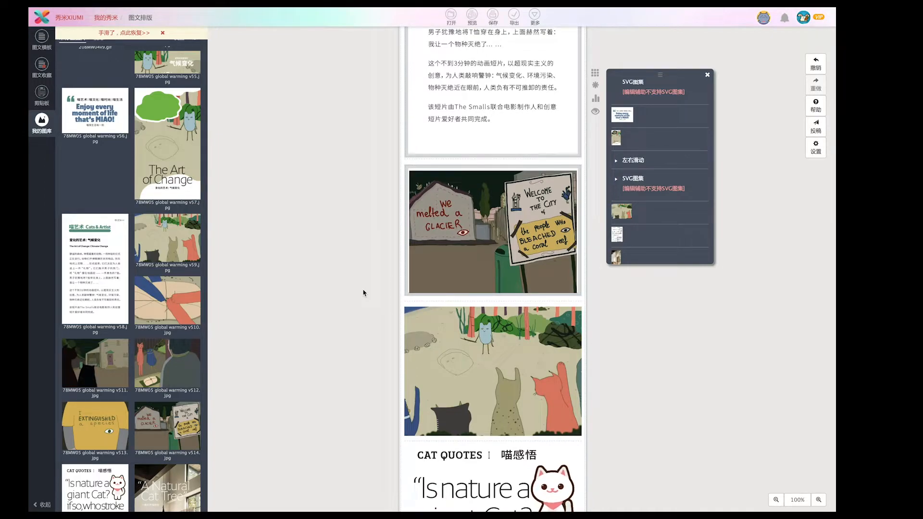
pyautogui.click(412, 309)
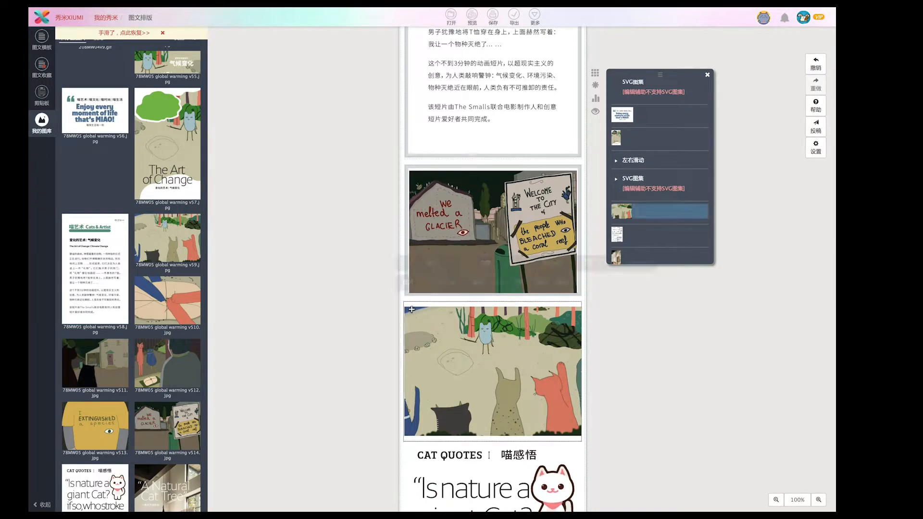
pyautogui.press('Delete')
# - Insert the blue and red arms still, 78MW05 global warming v510.jpg, after the Cats & Artist slider below the cat tree photo
pyautogui.scroll(-5, 395, 330)
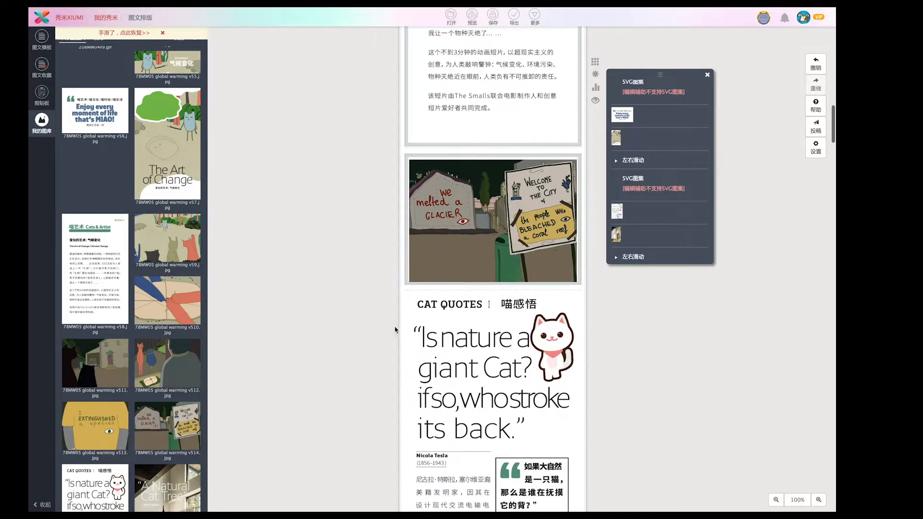
pyautogui.scroll(-6, 396, 330)
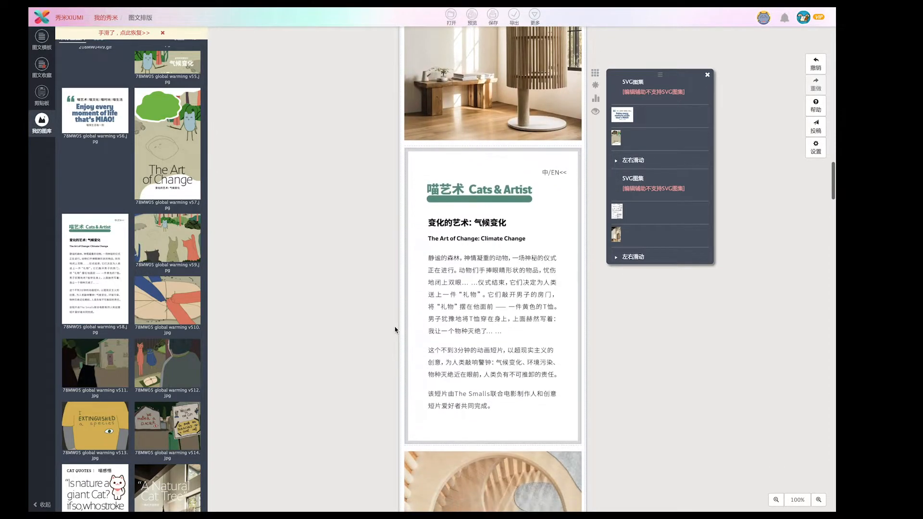
pyautogui.click(407, 304)
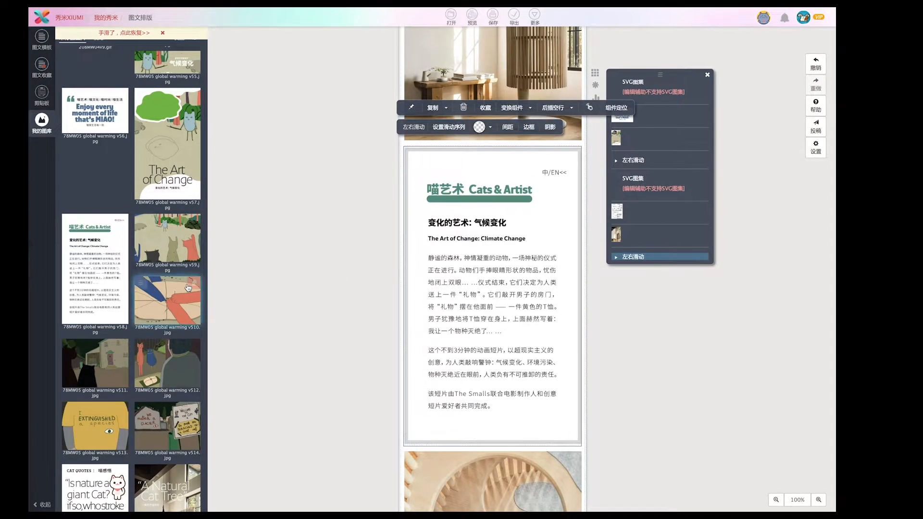
pyautogui.click(147, 293)
pyautogui.click(146, 293)
pyautogui.rightClick(147, 293)
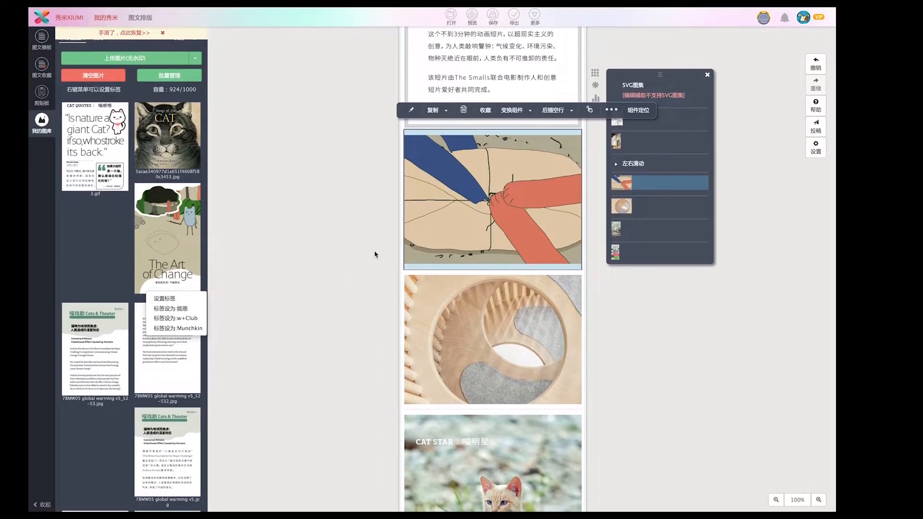
pyautogui.click(369, 269)
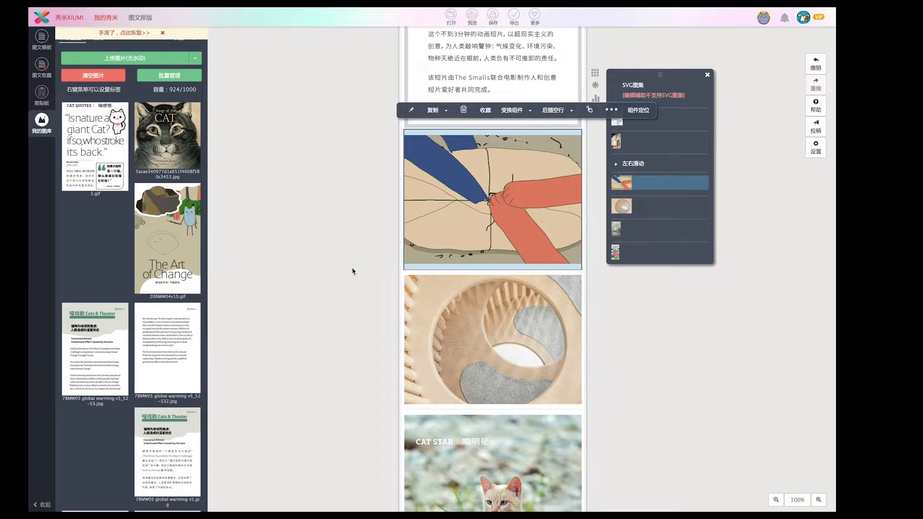
# - Replace the first slide of the 左右滑动 slider below the cat tree photo with the Chinese Design Look page, 78MW05 global warming v517.jpg
pyautogui.scroll(12, 353, 272)
pyautogui.scroll(-15, 336, 273)
pyautogui.scroll(10, 336, 273)
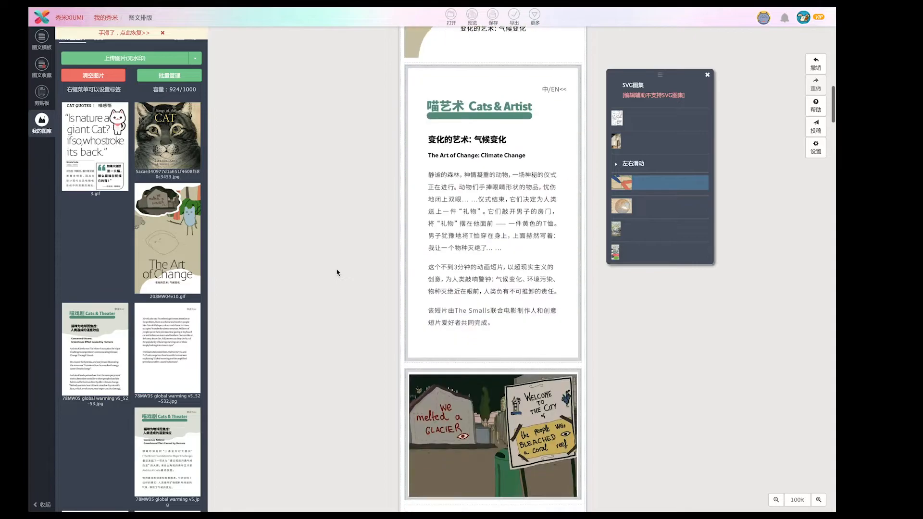
pyautogui.scroll(-5, 337, 273)
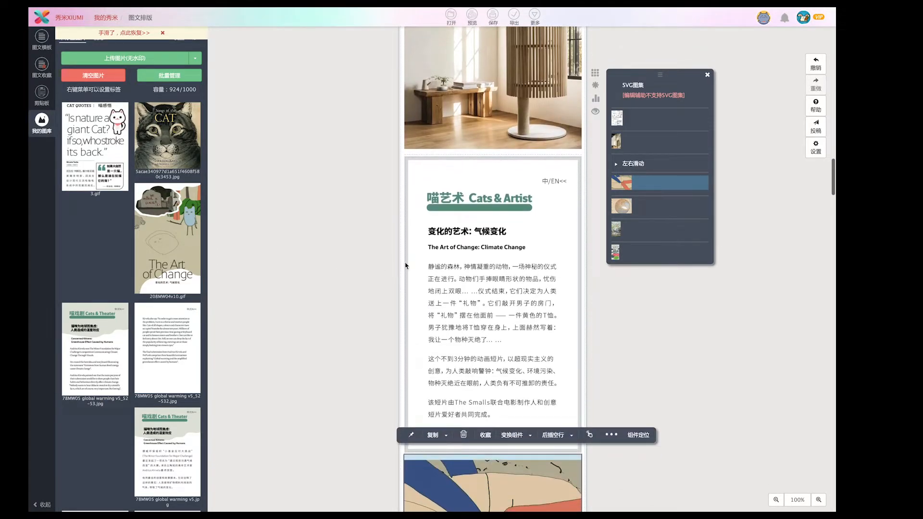
pyautogui.click(405, 265)
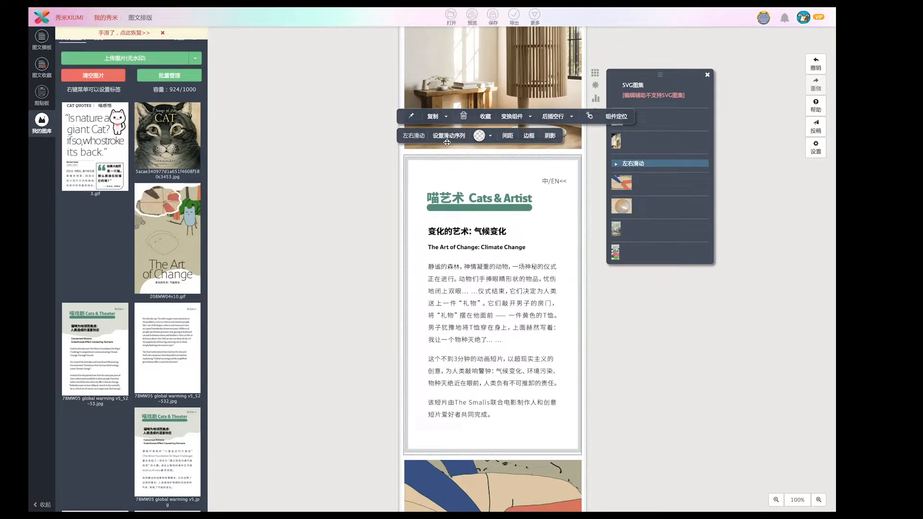
pyautogui.click(445, 136)
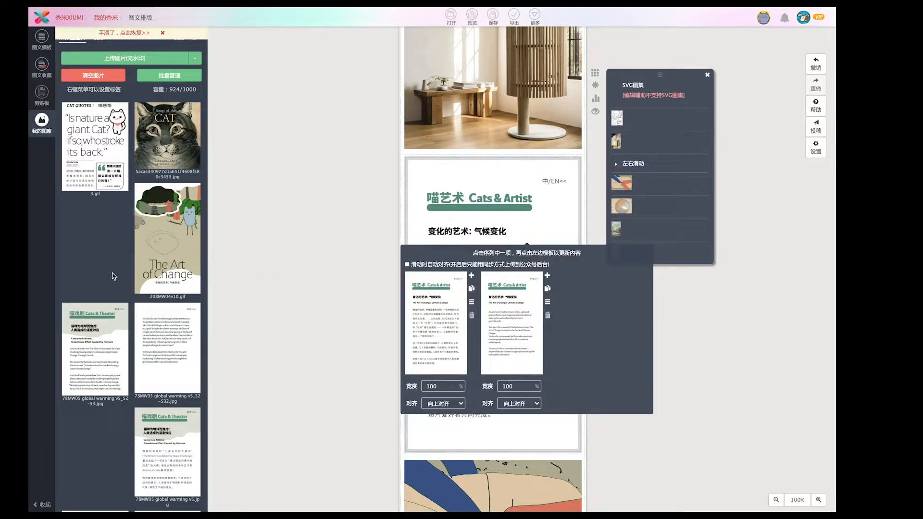
pyautogui.scroll(-6, 126, 233)
pyautogui.scroll(-10, 119, 230)
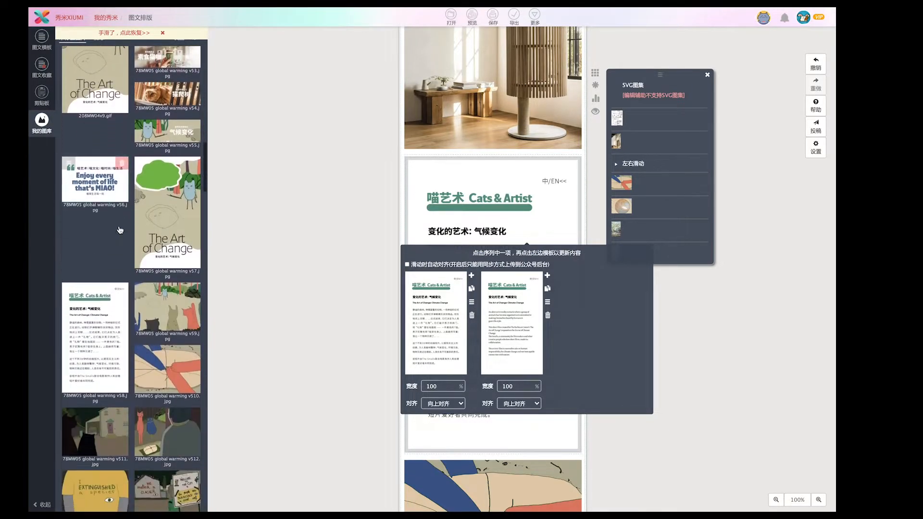
pyautogui.scroll(-6, 120, 230)
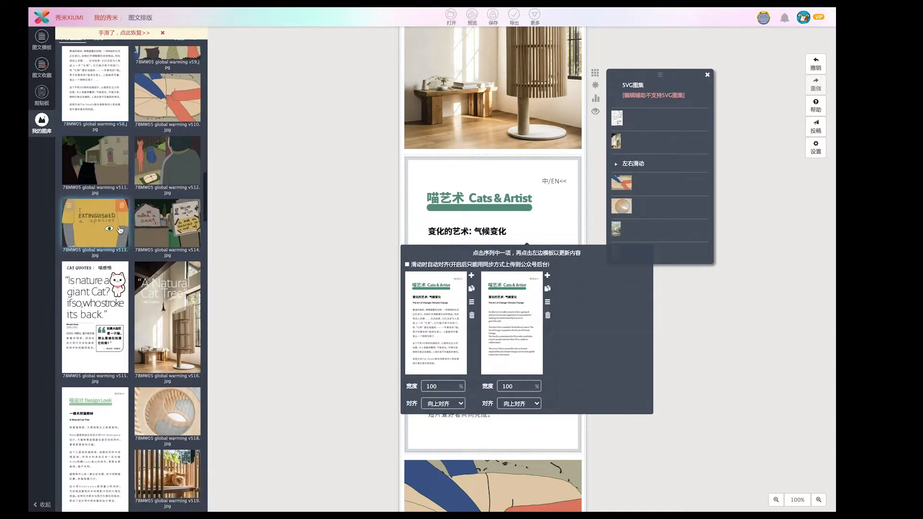
pyautogui.scroll(-3, 120, 230)
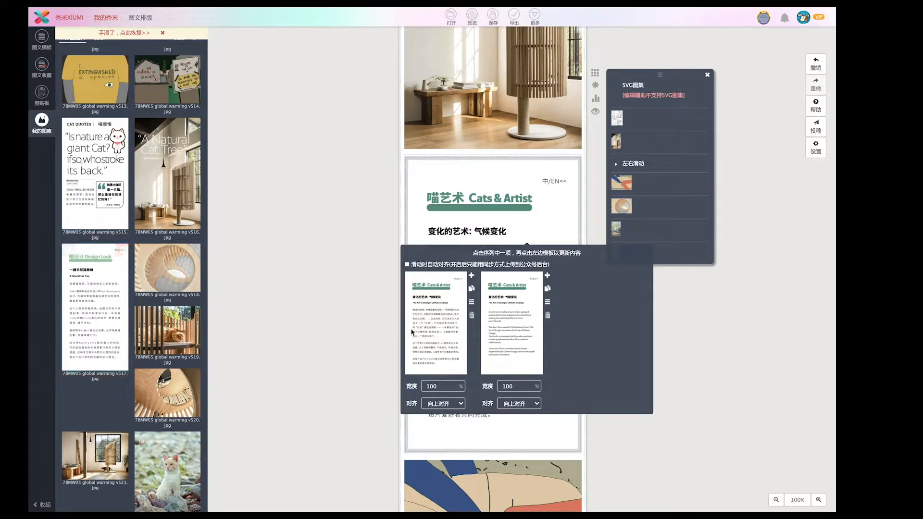
pyautogui.click(434, 331)
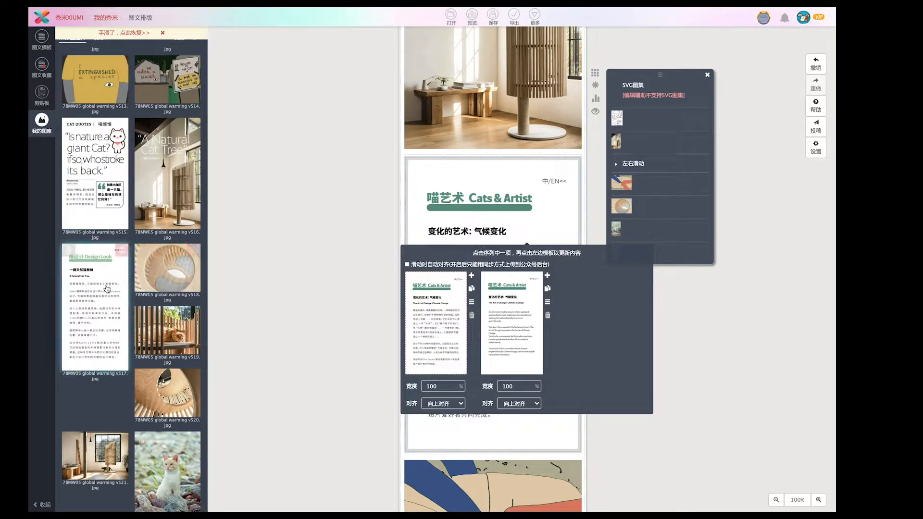
pyautogui.click(95, 298)
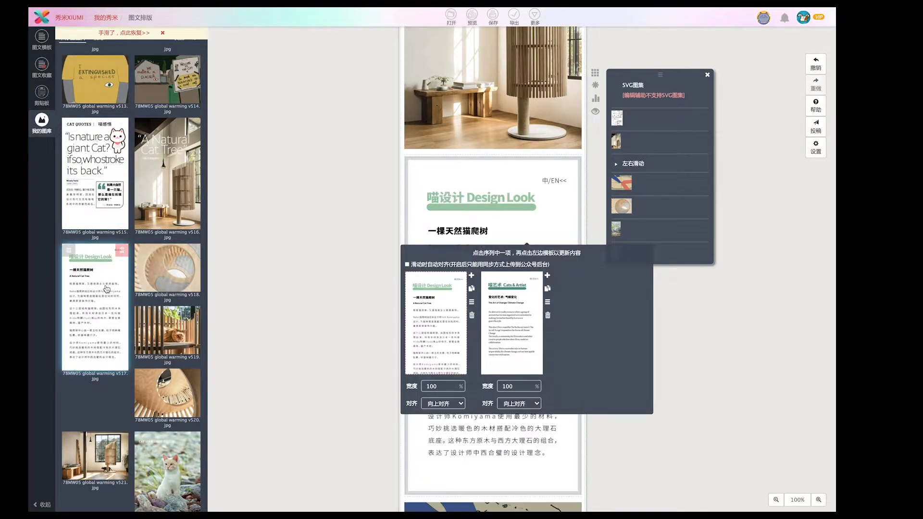
# - Replace the slider's second slide with the English Design Look page, 78MW05 global warming v549.jpg, and close the slide sequence settings
pyautogui.click(513, 345)
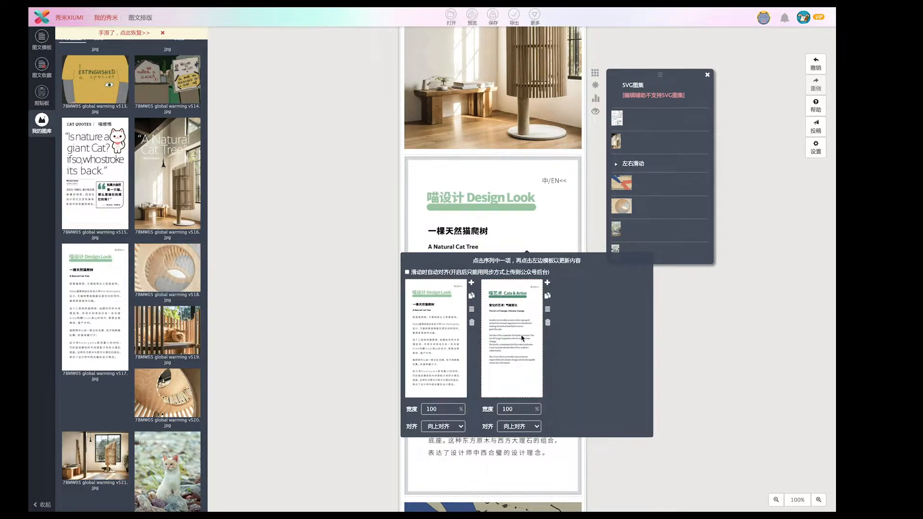
pyautogui.scroll(-15, 182, 192)
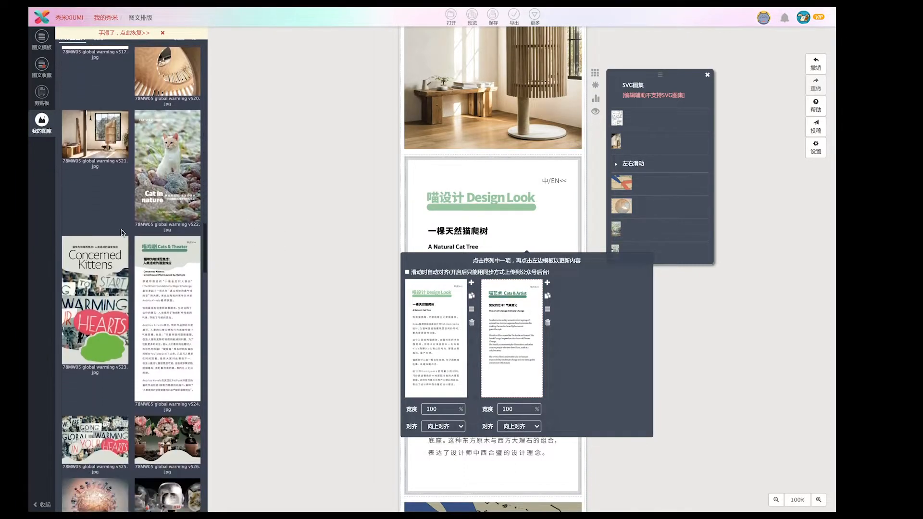
pyautogui.scroll(-10, 122, 234)
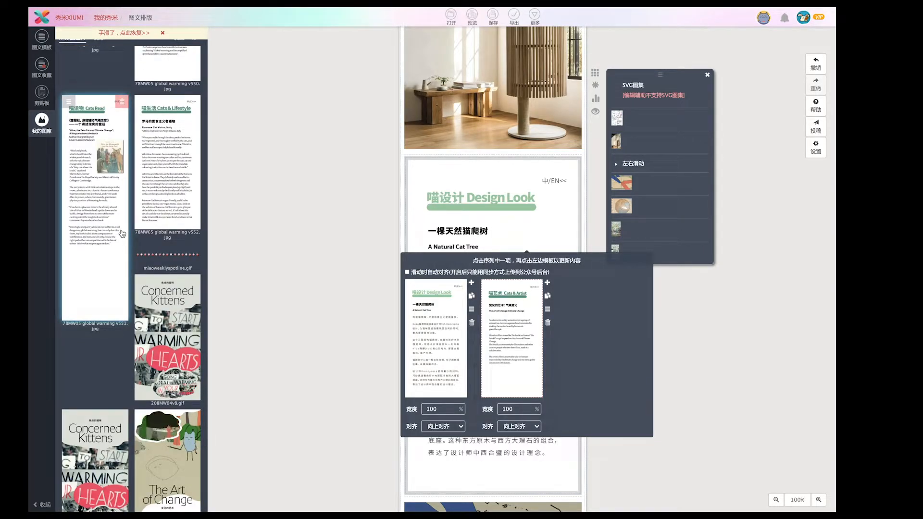
pyautogui.scroll(-10, 122, 234)
pyautogui.scroll(10, 123, 234)
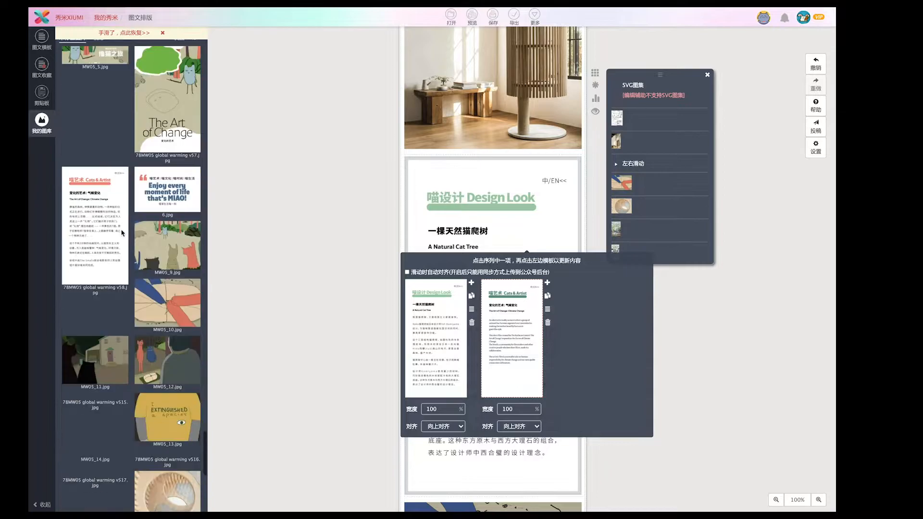
pyautogui.scroll(10, 122, 234)
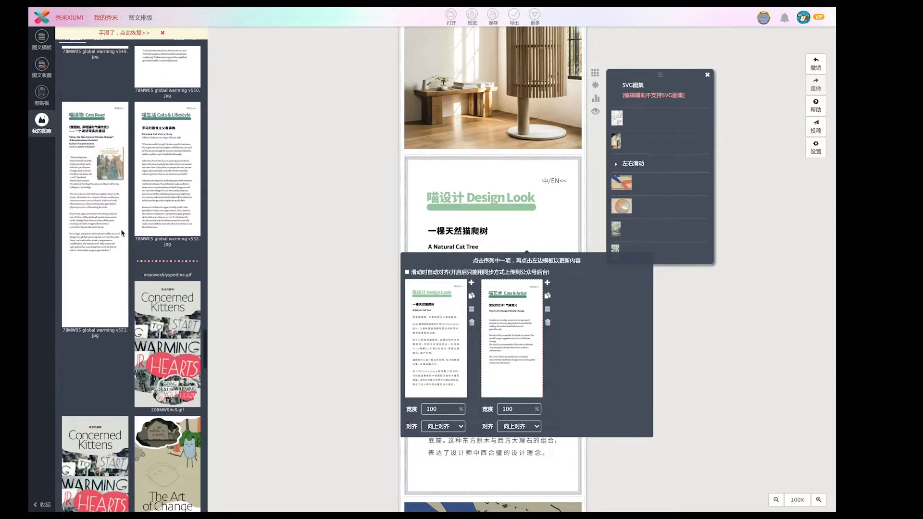
pyautogui.scroll(1, 123, 234)
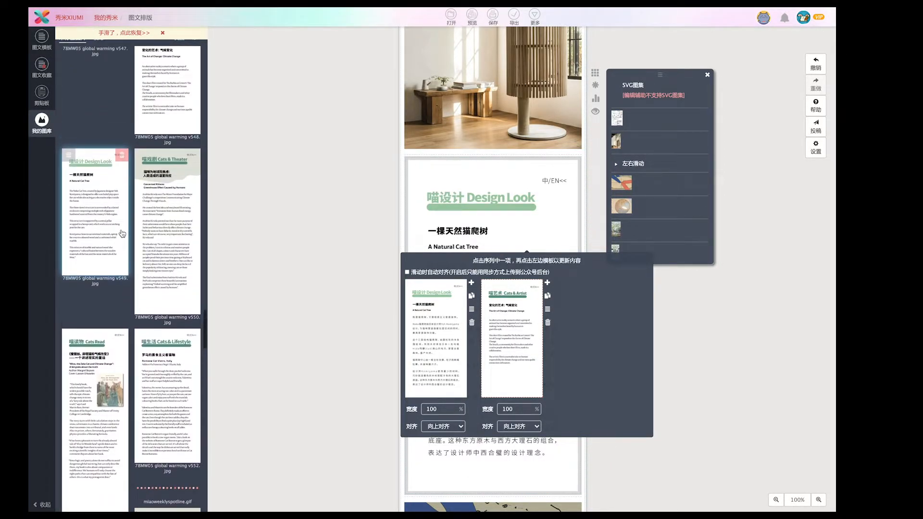
pyautogui.click(97, 239)
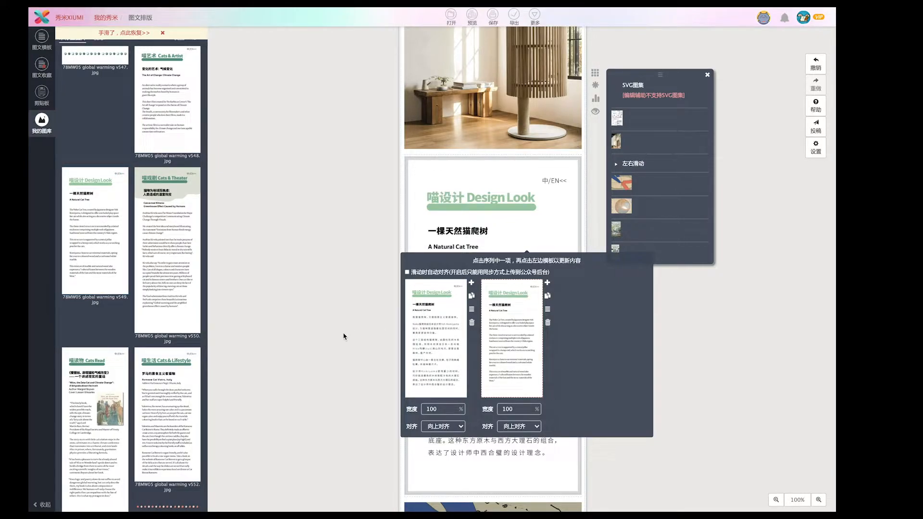
pyautogui.click(341, 429)
# - Look over the pages from the Cats & Artist section to the pictures below the Design Look slider
pyautogui.scroll(-5, 346, 404)
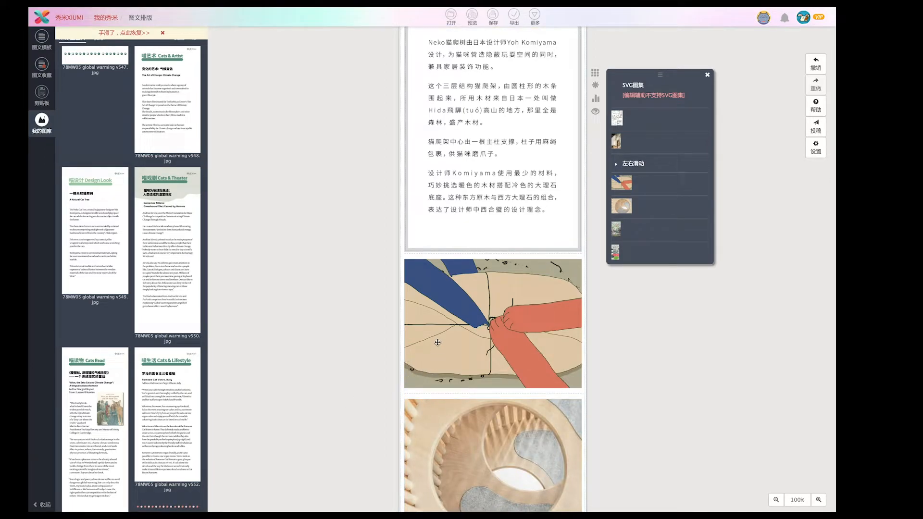
pyautogui.scroll(-2, 472, 365)
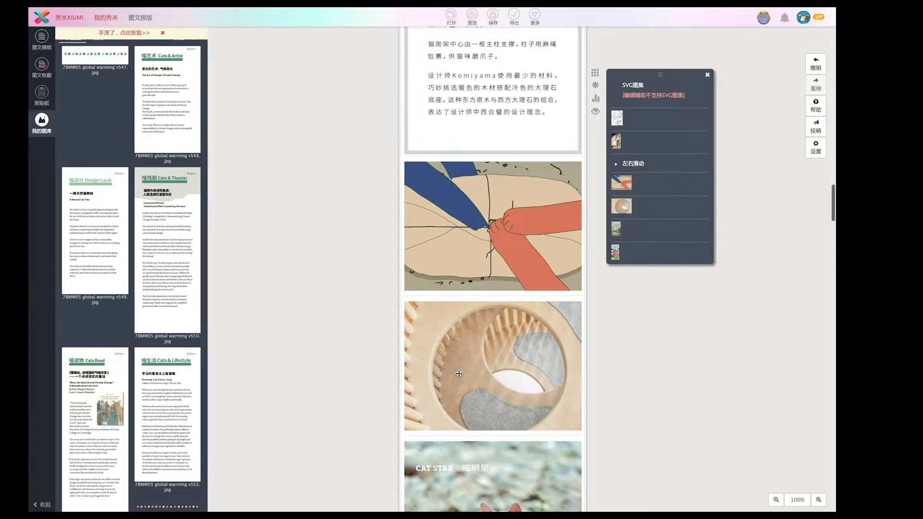
pyautogui.scroll(-1, 459, 373)
pyautogui.scroll(20, 458, 374)
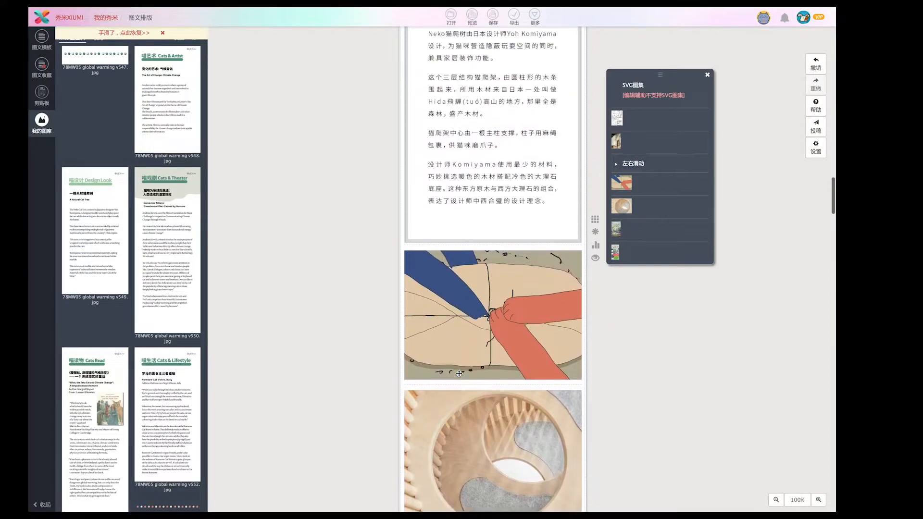
pyautogui.scroll(15, 459, 373)
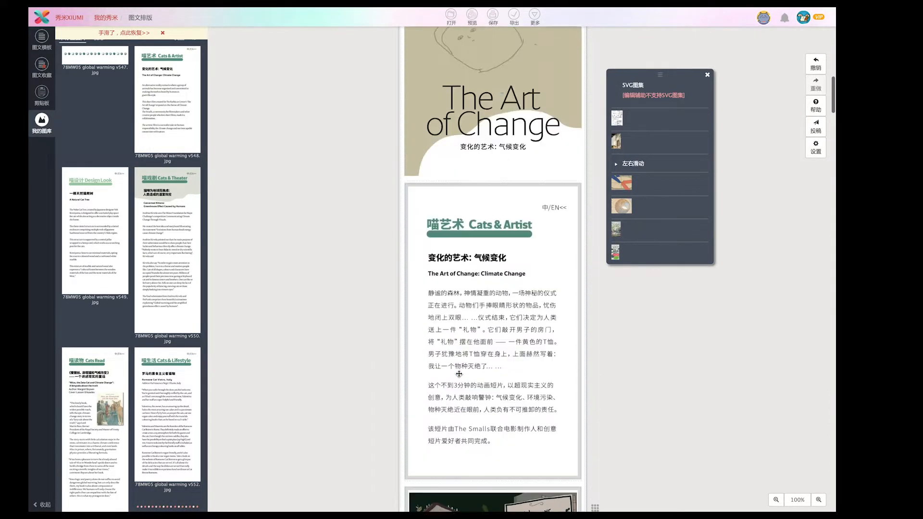
pyautogui.scroll(-4, 459, 373)
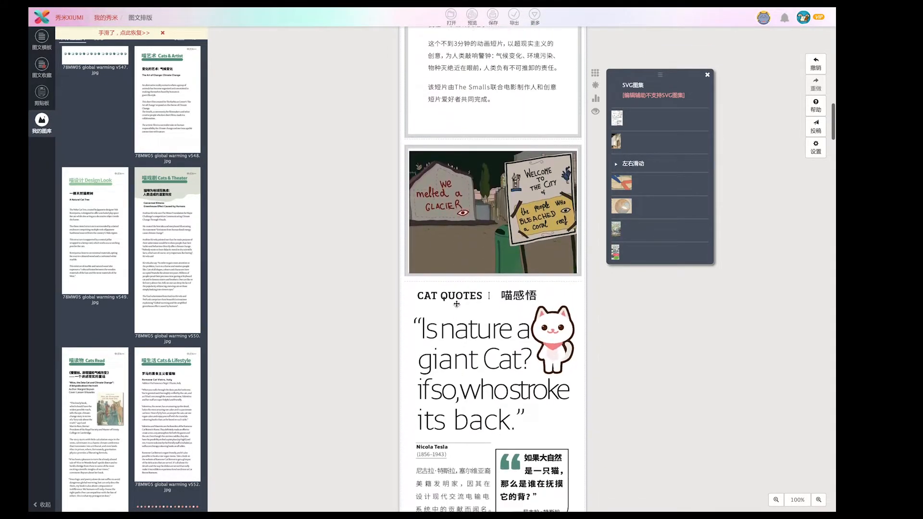
pyautogui.scroll(-10, 451, 333)
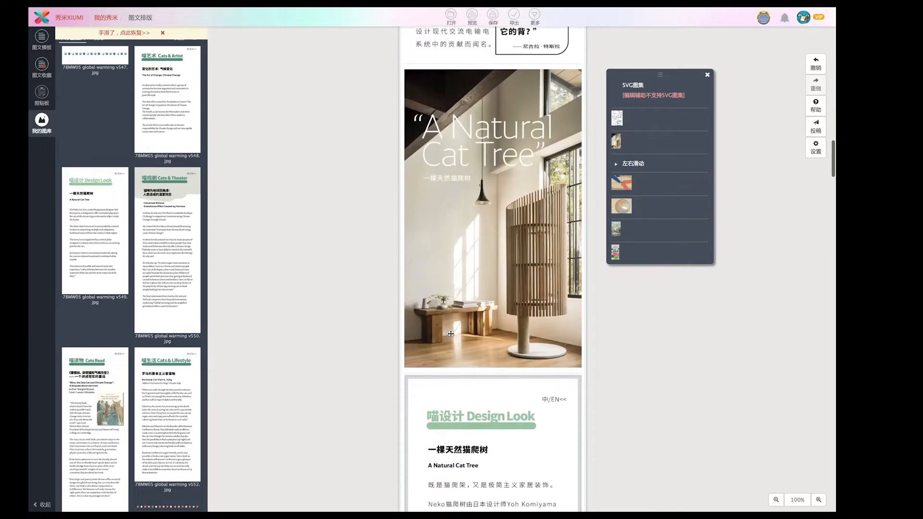
pyautogui.hscroll(-2, 543, 354)
pyautogui.scroll(-9, 546, 353)
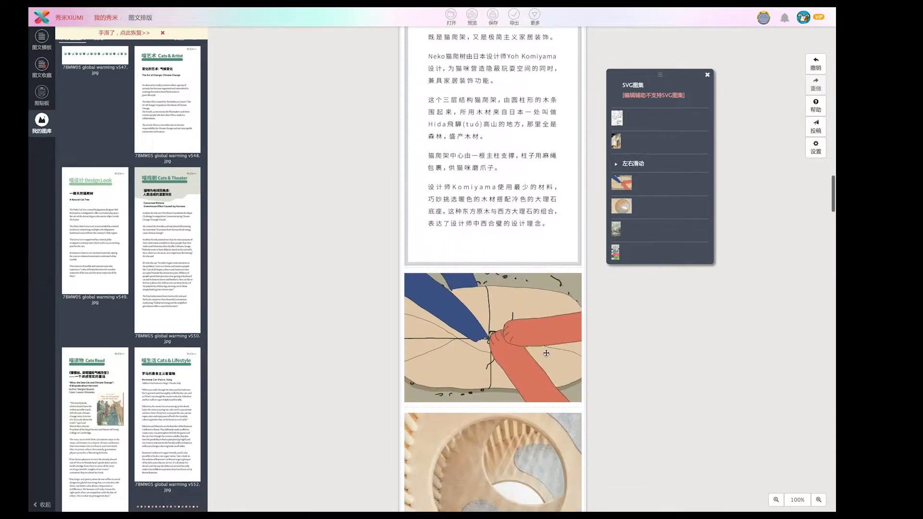
# - Delete the blue and red arms still between the Design Look slider and the round wooden cat tree close-up
pyautogui.scroll(8, 491, 261)
pyautogui.scroll(-5, 490, 289)
pyautogui.click(491, 369)
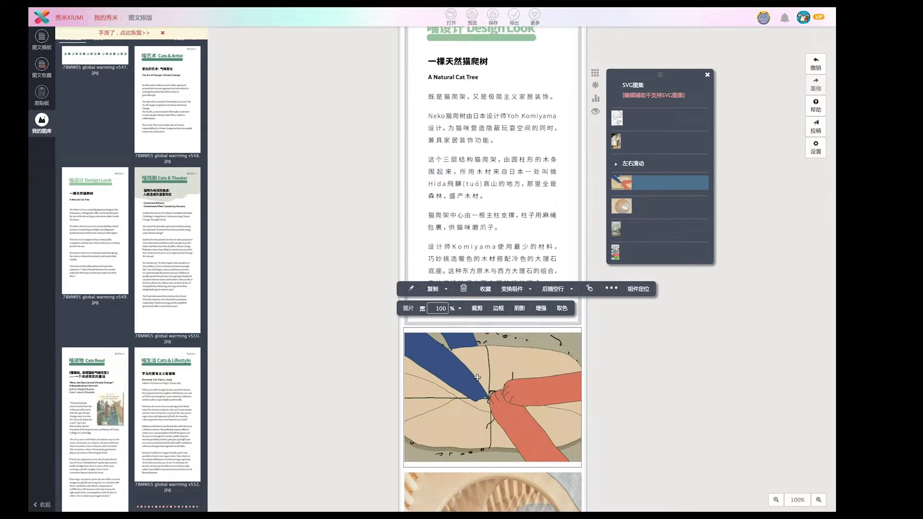
pyautogui.press('Delete')
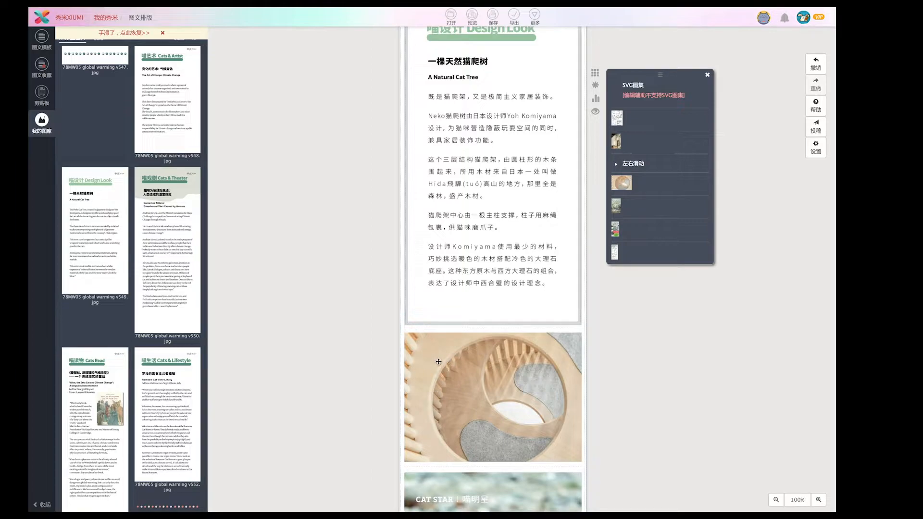
# - Replace the Concerned Kittens cover above the Cats & Theater page with its animated version, 208MW04v9.gif, from the picture library
pyautogui.scroll(-14, 430, 362)
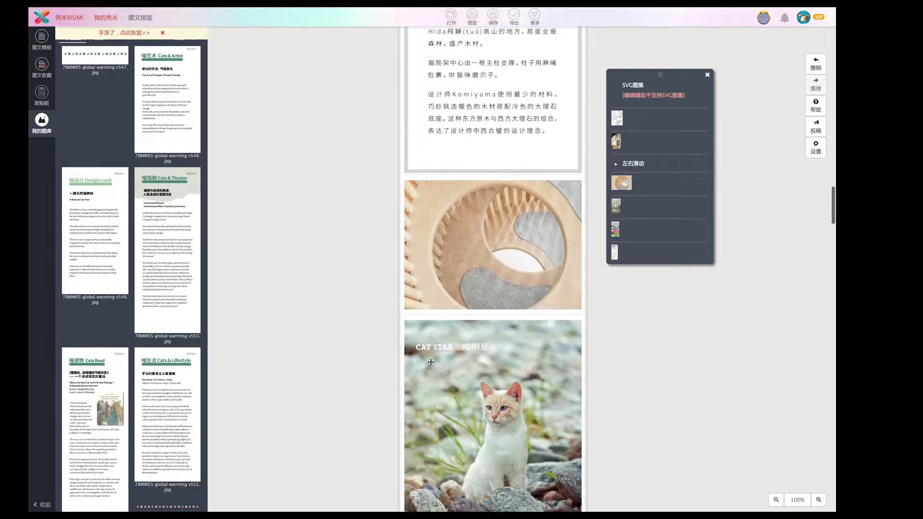
pyautogui.scroll(-2, 431, 362)
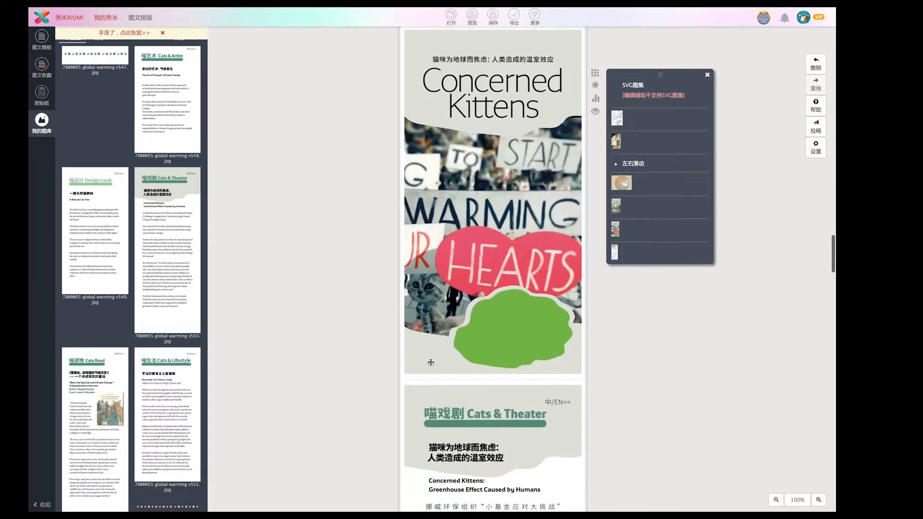
pyautogui.click(445, 337)
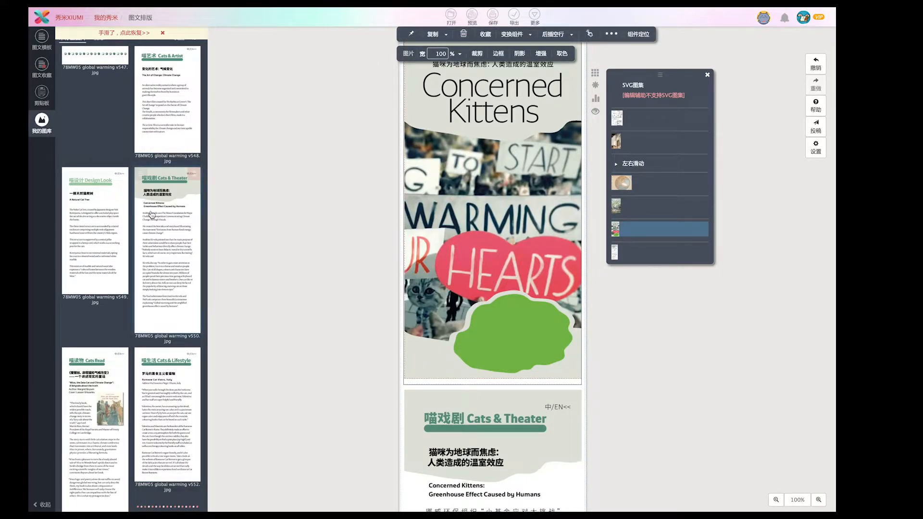
pyautogui.scroll(10, 131, 210)
pyautogui.scroll(10, 130, 210)
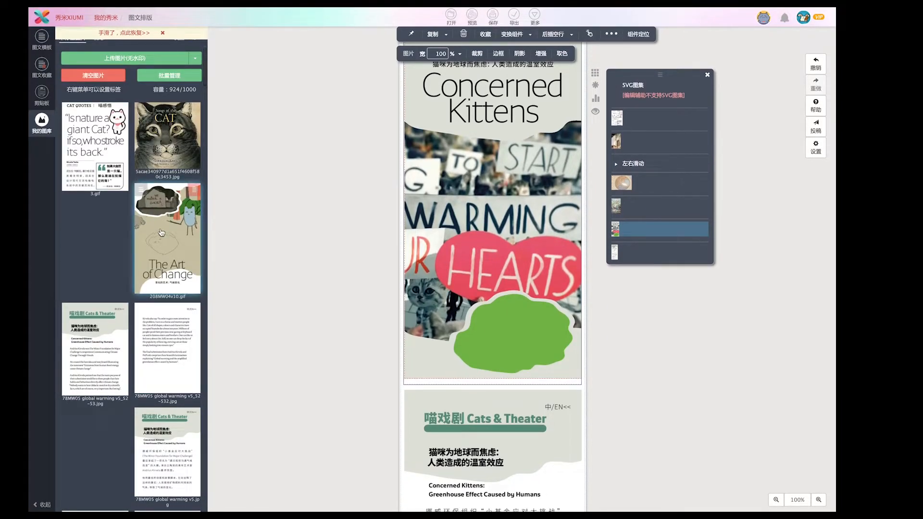
pyautogui.scroll(-5, 149, 216)
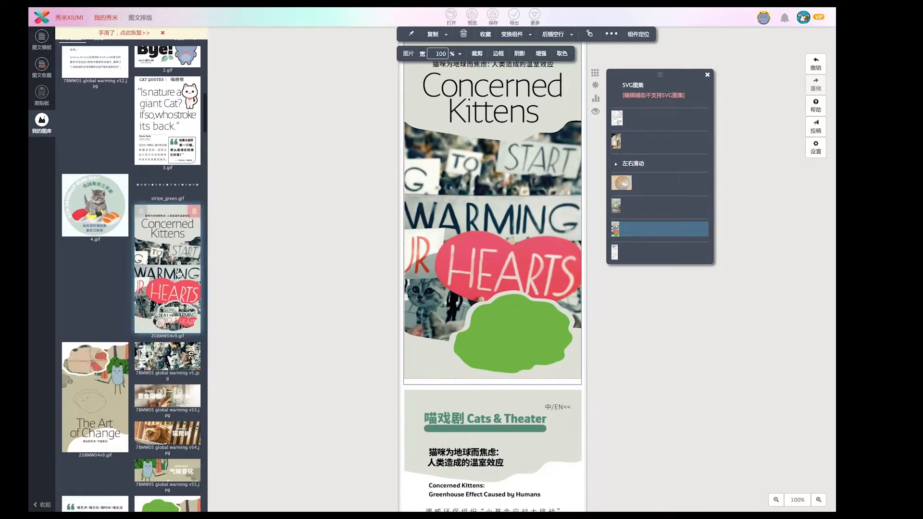
pyautogui.click(165, 239)
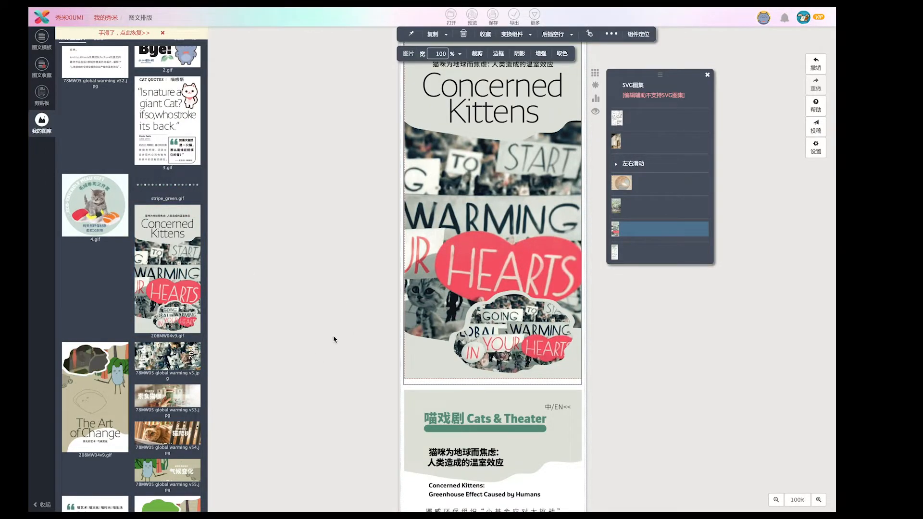
pyautogui.scroll(-6, 334, 338)
pyautogui.scroll(6, 333, 339)
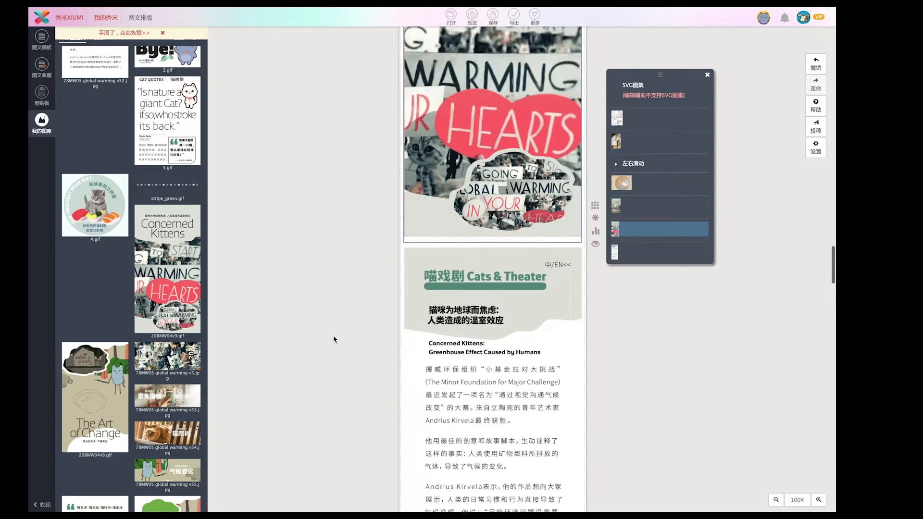
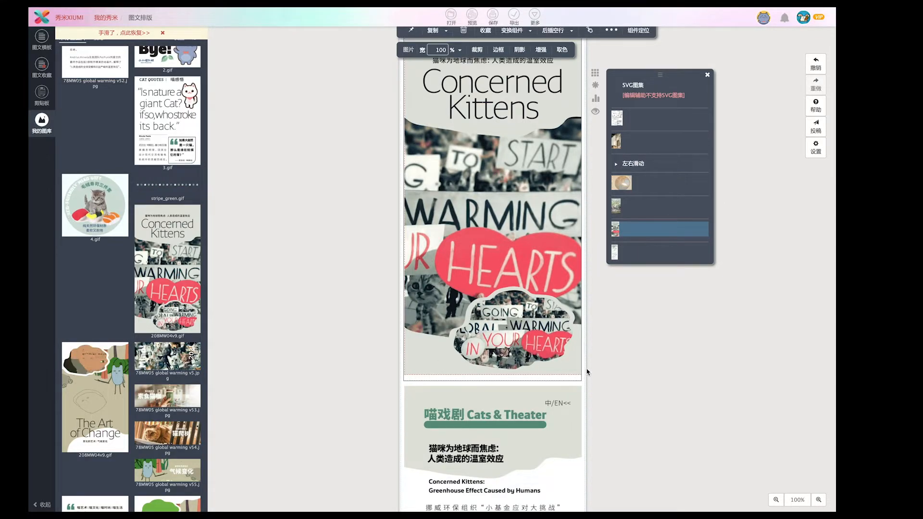
# - Hide the component outline and switch the newsletter canvas to its narrower page layout
pyautogui.click(596, 114)
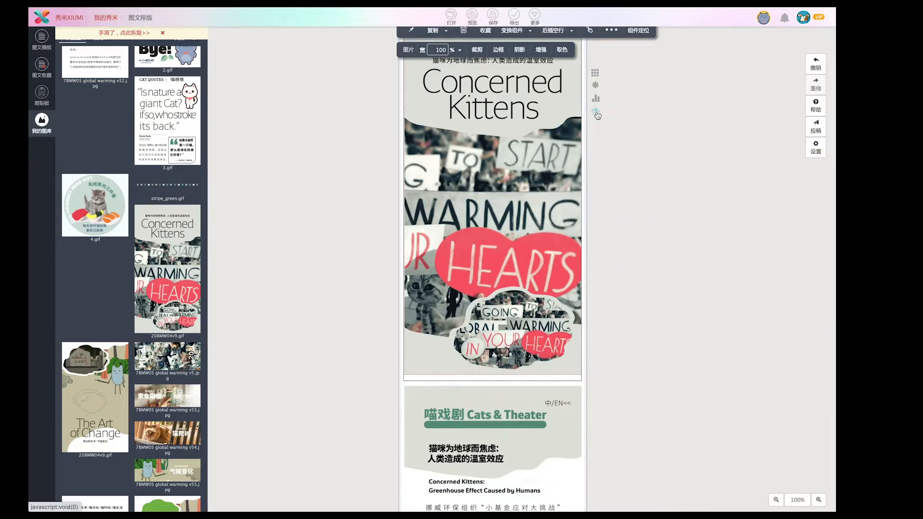
pyautogui.click(595, 73)
pyautogui.click(596, 74)
pyautogui.scroll(6, 530, 195)
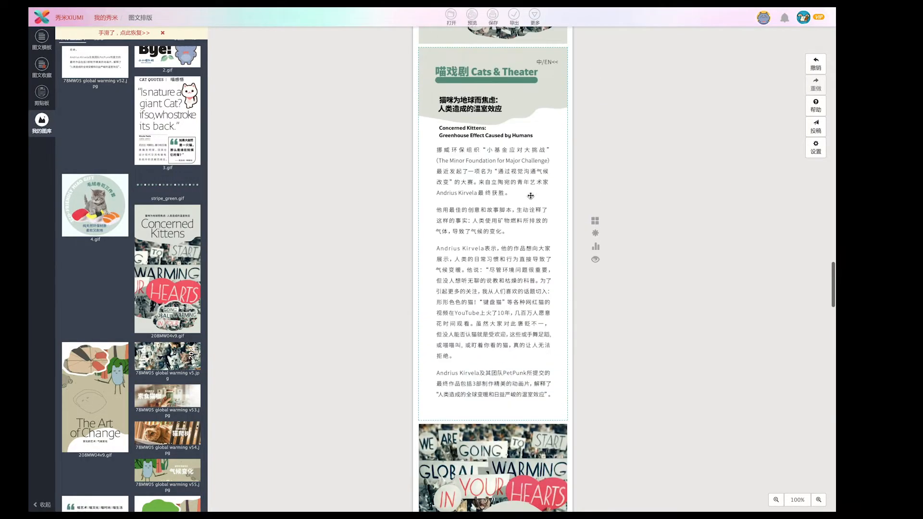
pyautogui.scroll(-1, 530, 196)
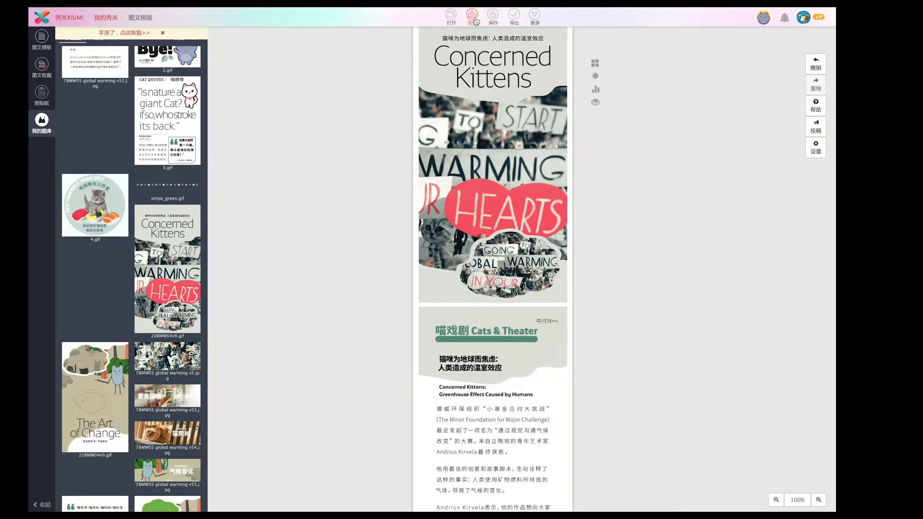
# - Save the newsletter, then preview it down to the Concerned Kittens and Cats & Theater sections and close the preview
pyautogui.click(489, 20)
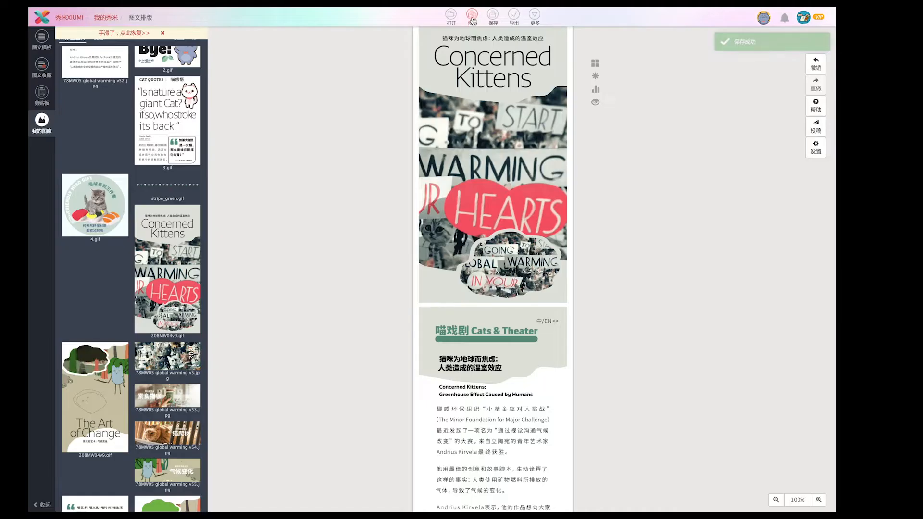
pyautogui.click(471, 18)
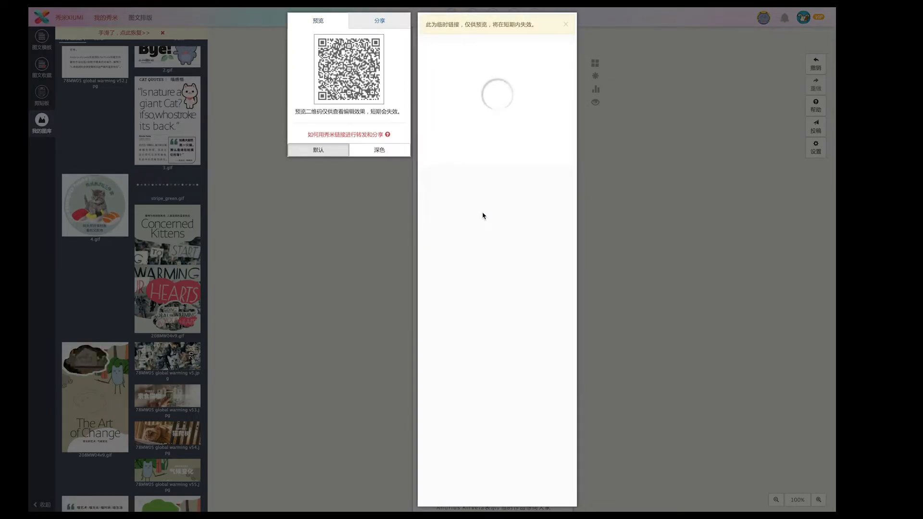
pyautogui.scroll(-10, 483, 216)
pyautogui.scroll(-20, 483, 216)
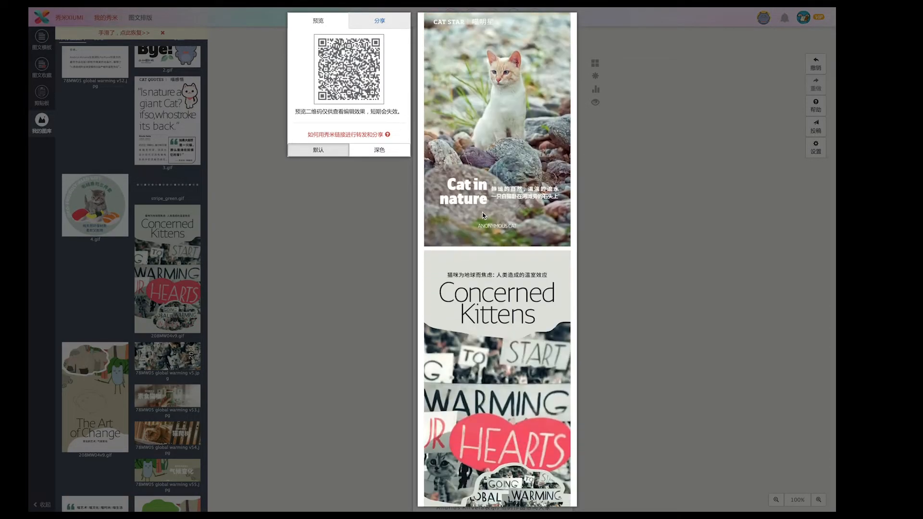
pyautogui.scroll(-1, 483, 216)
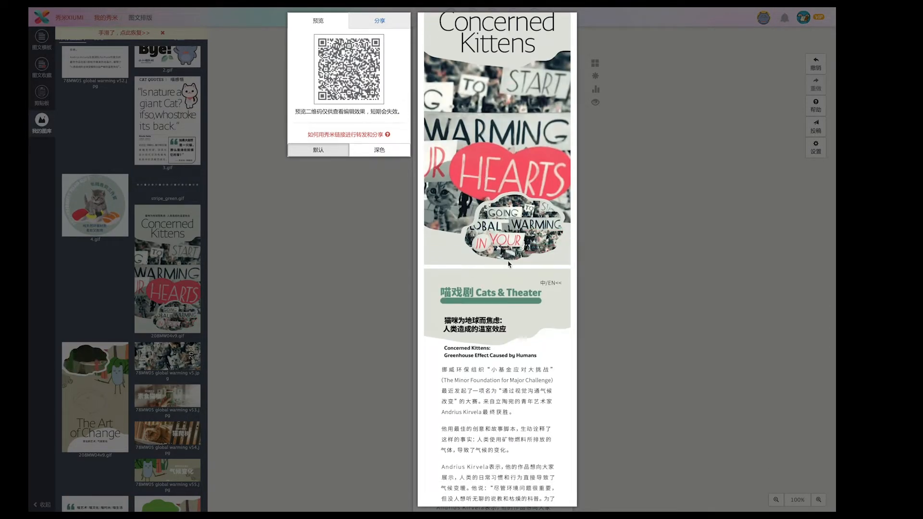
pyautogui.click(345, 298)
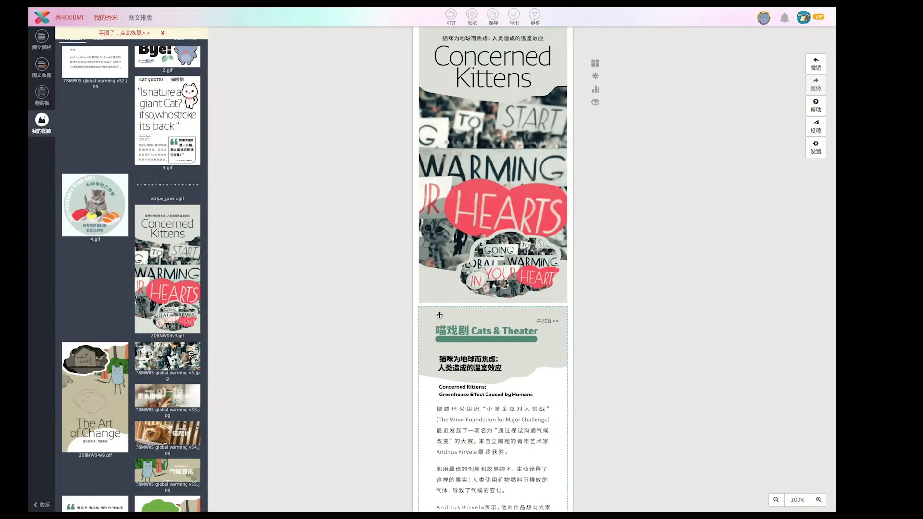
# - Set the spacing before the Cats & Theater page image to 0 pixels in its component positioning
pyautogui.click(418, 308)
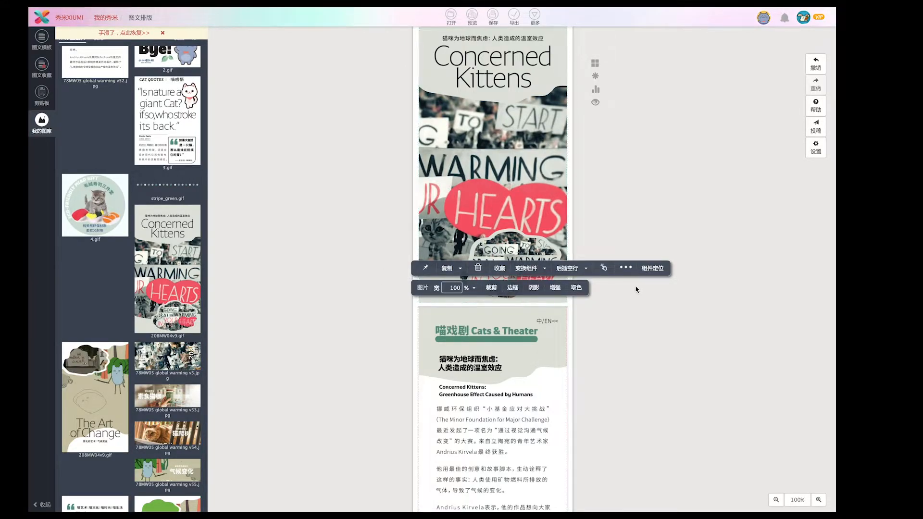
pyautogui.click(652, 268)
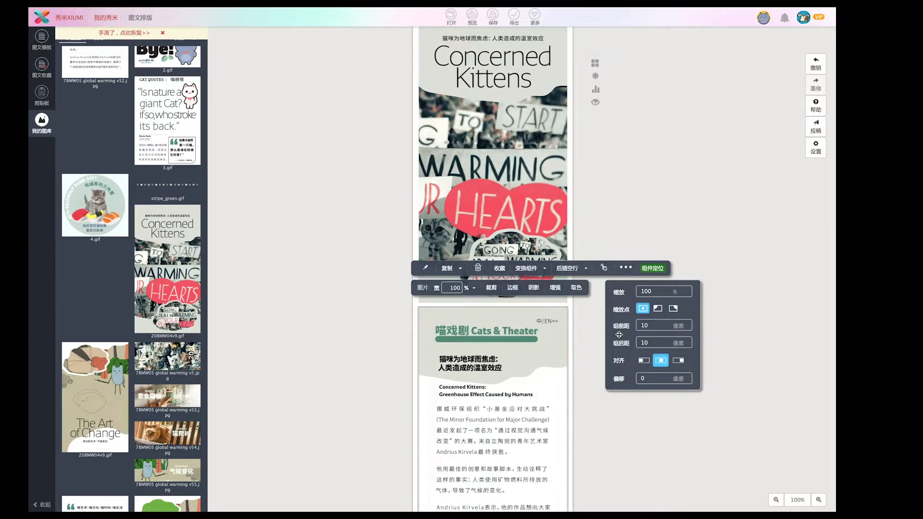
pyautogui.doubleClick(651, 326)
pyautogui.write('0')
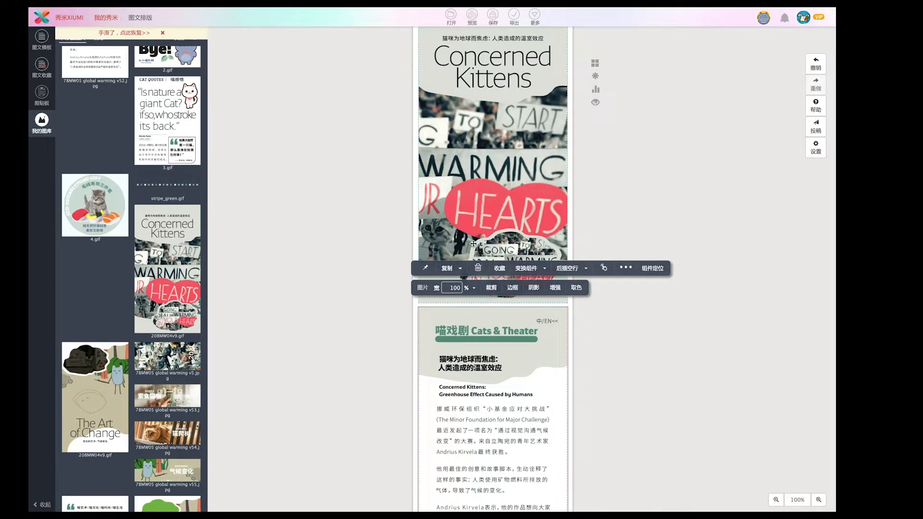
# - Set the spacing after the Concerned Kittens cover to 0 pixels and recheck its component positioning values
pyautogui.click(567, 233)
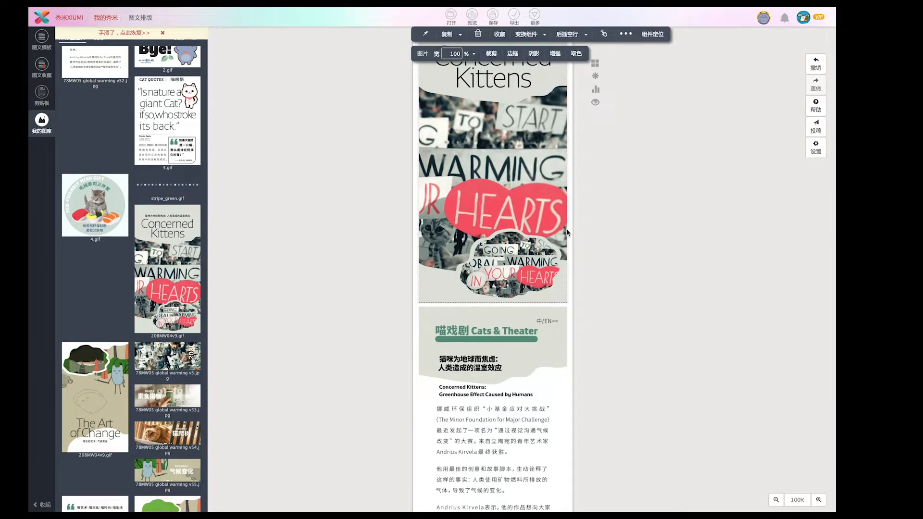
pyautogui.click(650, 35)
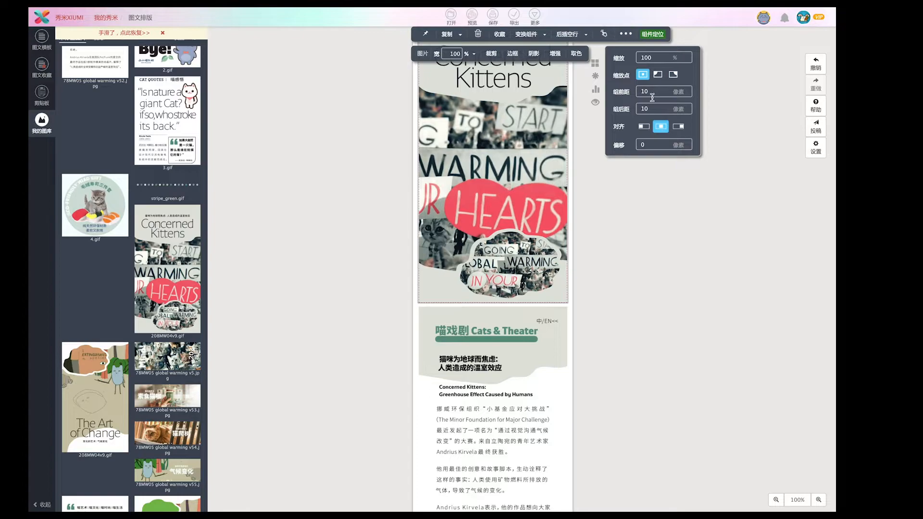
pyautogui.click(629, 108)
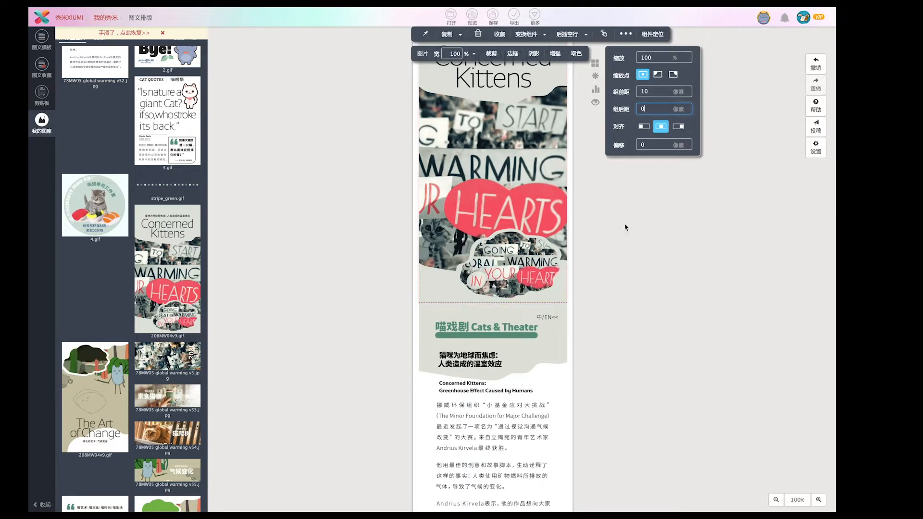
pyautogui.click(607, 305)
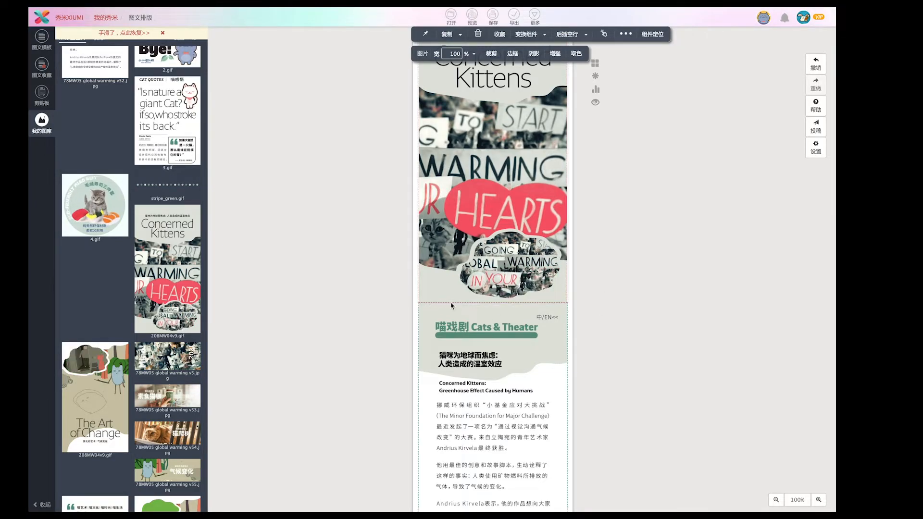
pyautogui.click(652, 36)
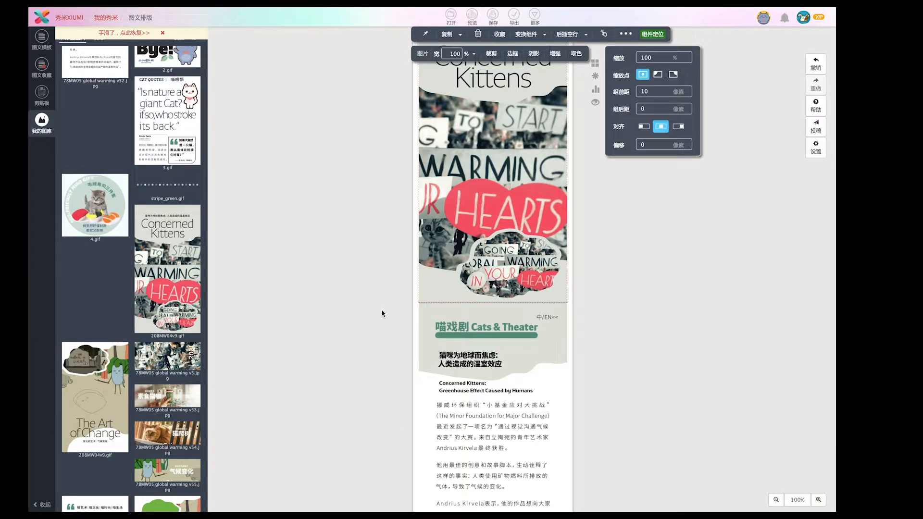
pyautogui.click(357, 291)
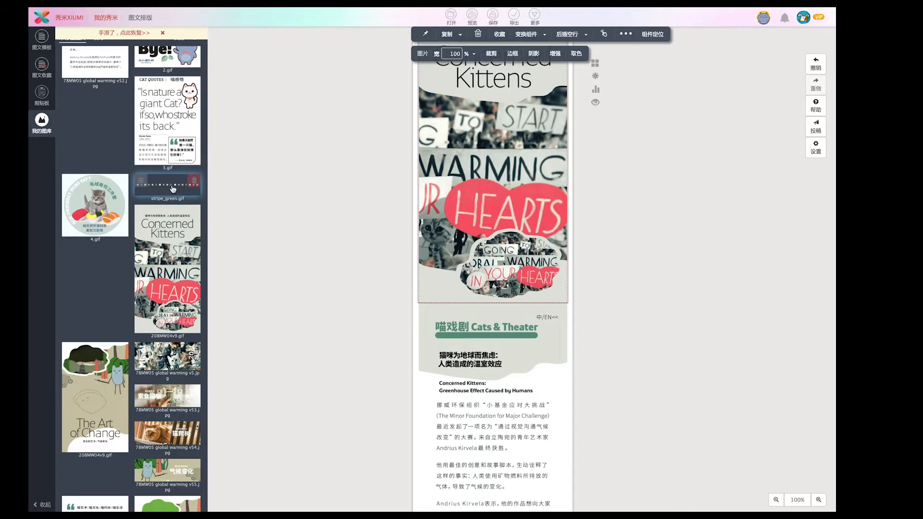
# - Insert stripe_green.gif between the Concerned Kittens cover and the Cats & Theater page, and set its spacing before to -200 pixels
pyautogui.moveTo(173, 188); pyautogui.dragTo(416, 307)
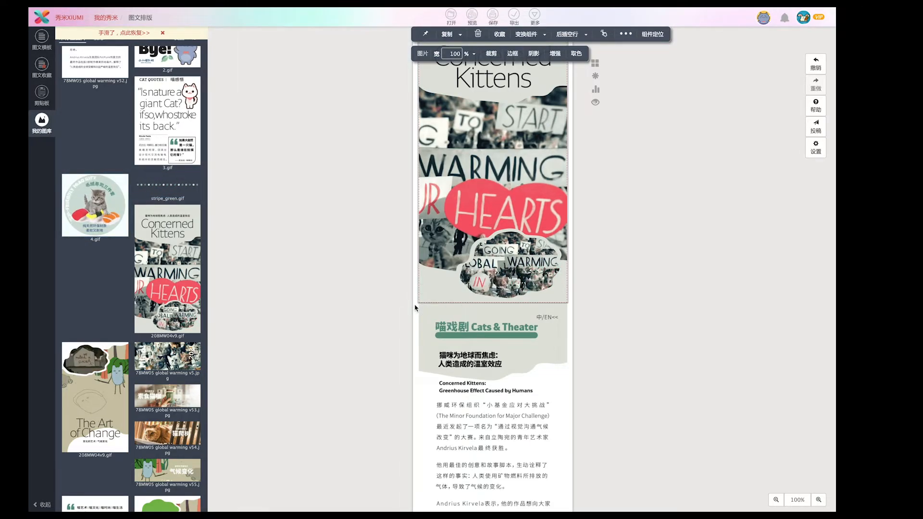
pyautogui.moveTo(171, 188); pyautogui.dragTo(457, 306)
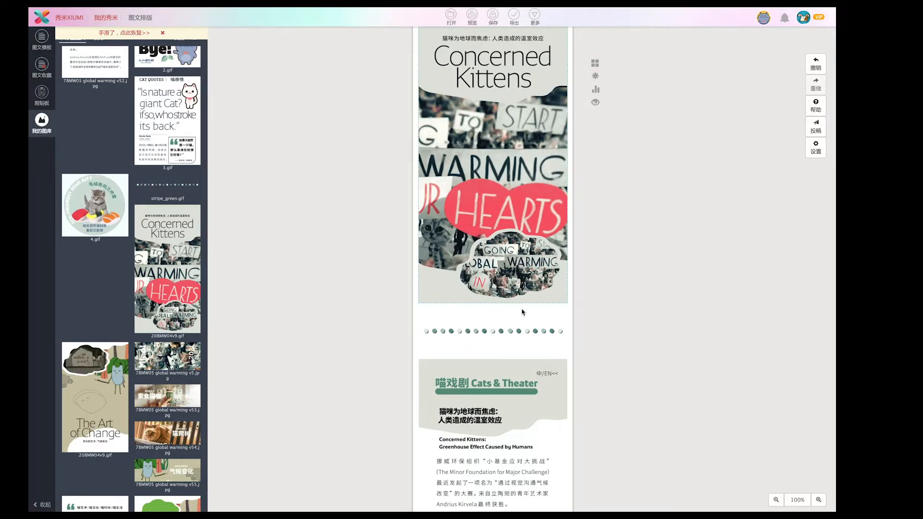
pyautogui.click(565, 316)
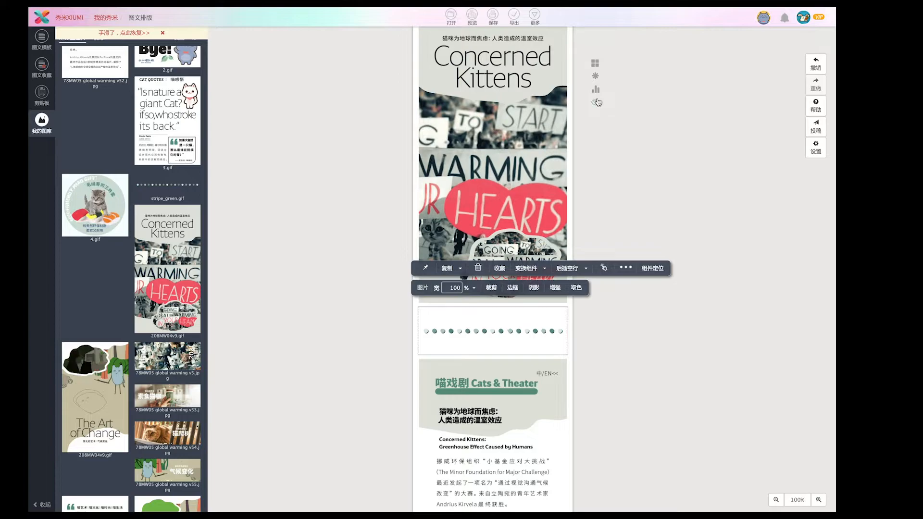
pyautogui.click(657, 269)
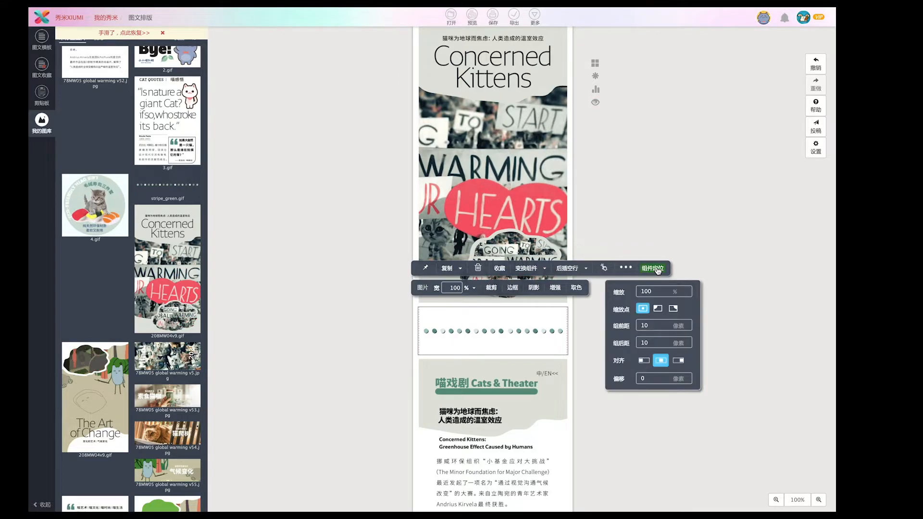
pyautogui.doubleClick(635, 325)
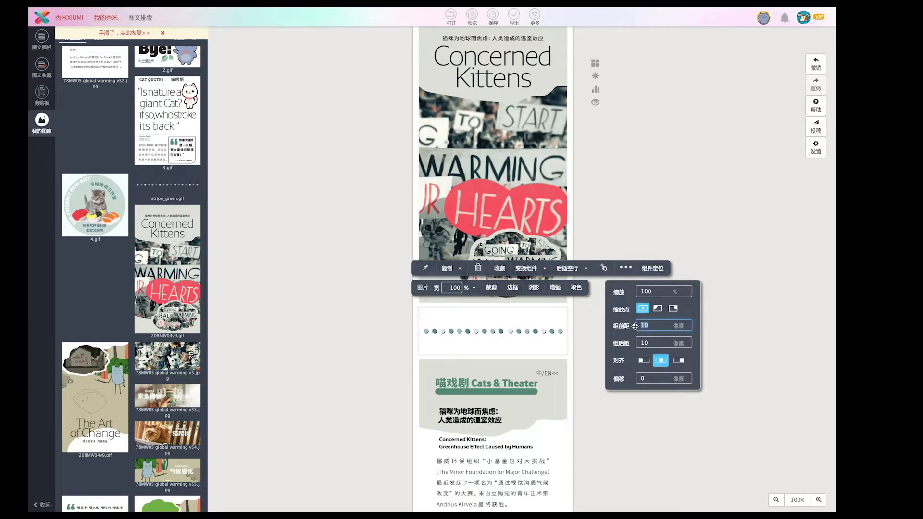
pyautogui.write('-200')
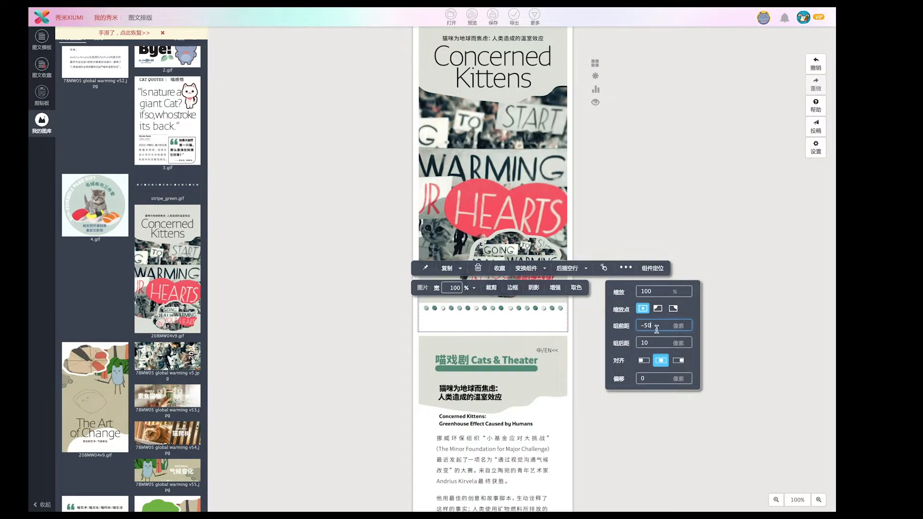
pyautogui.doubleClick(636, 326)
pyautogui.write('-200')
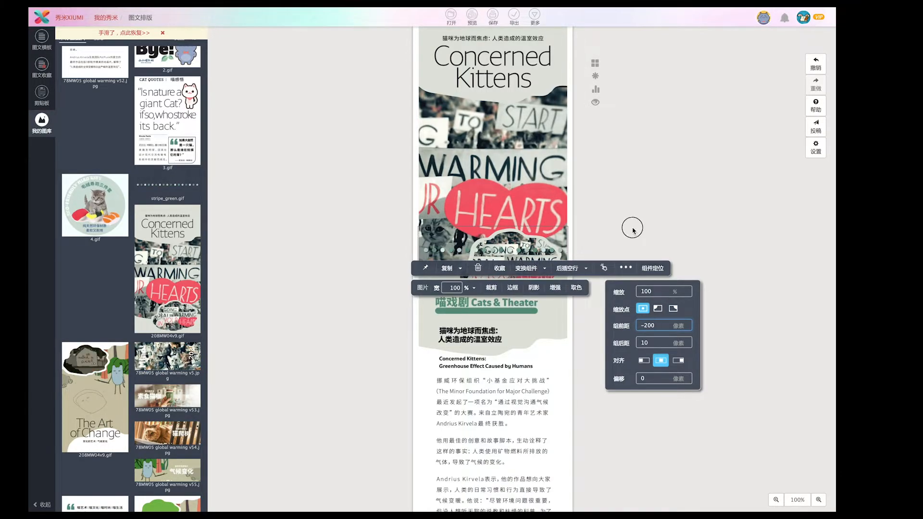
pyautogui.click(632, 231)
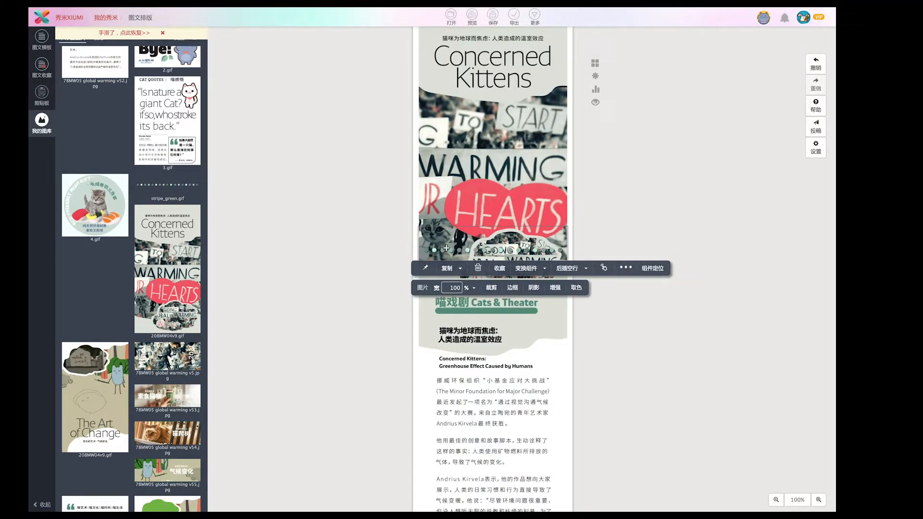
pyautogui.click(376, 268)
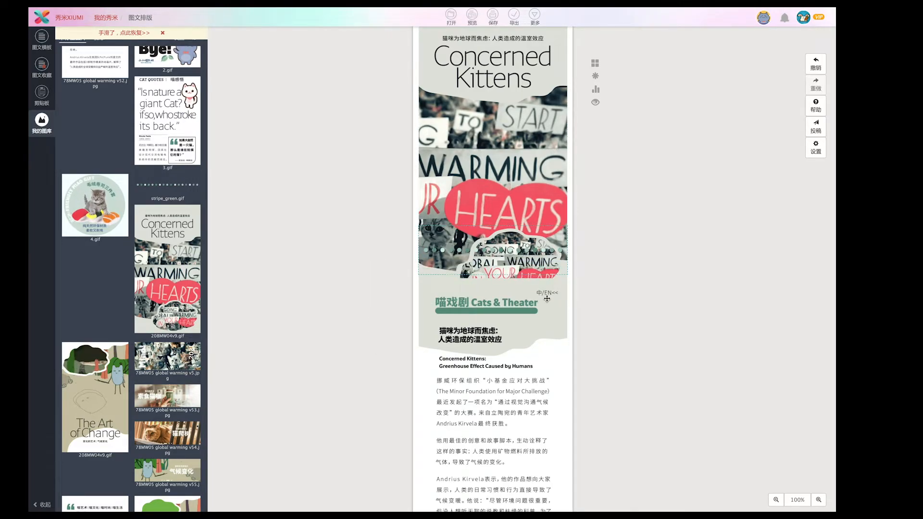
# - Preview the newsletter to check the dotted stripe overlapping the Concerned Kittens cover, and close the preview
pyautogui.scroll(3, 498, 32)
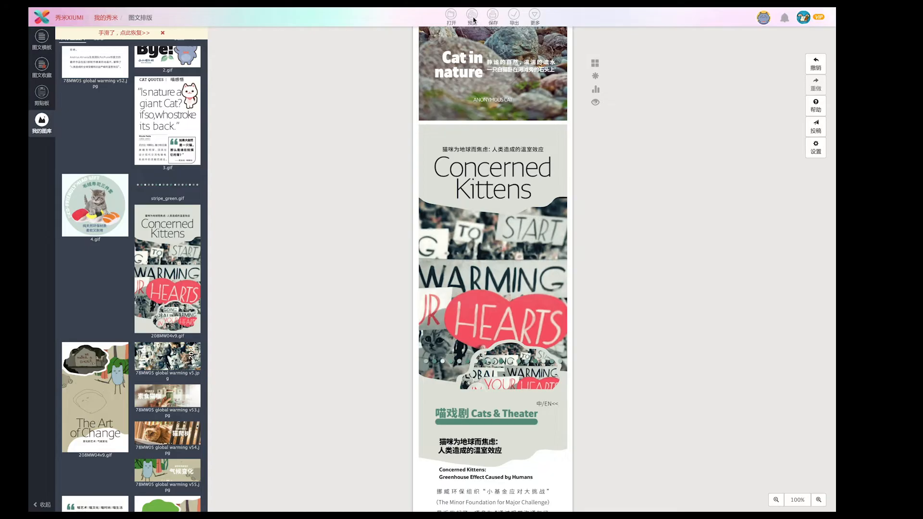
pyautogui.click(473, 19)
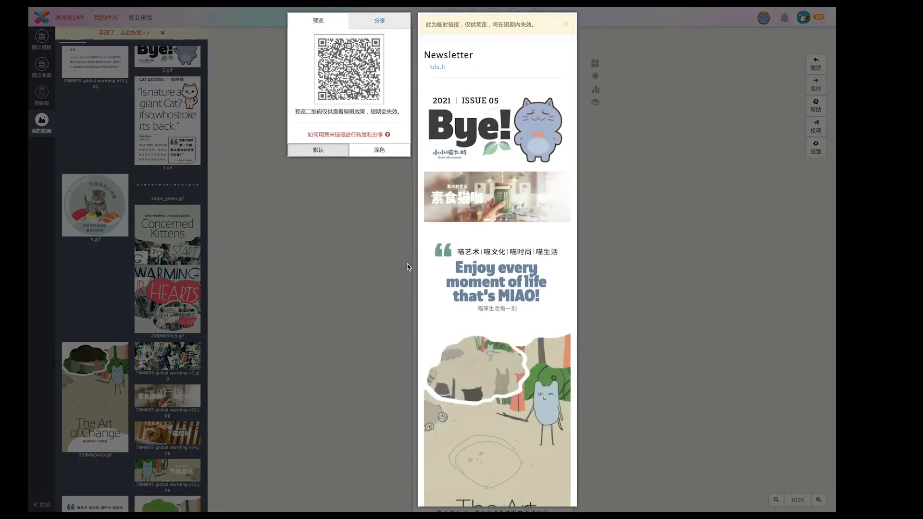
pyautogui.scroll(-6, 498, 304)
pyautogui.scroll(-20, 498, 304)
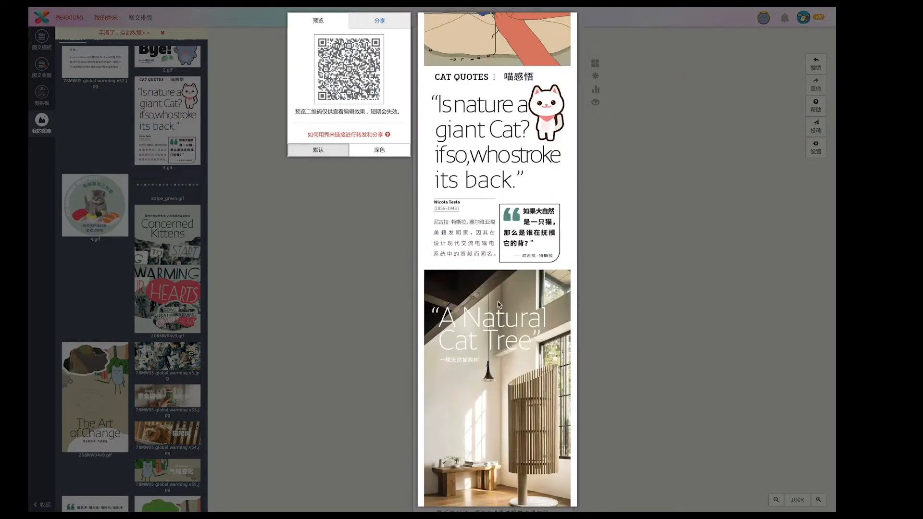
pyautogui.scroll(-2, 498, 304)
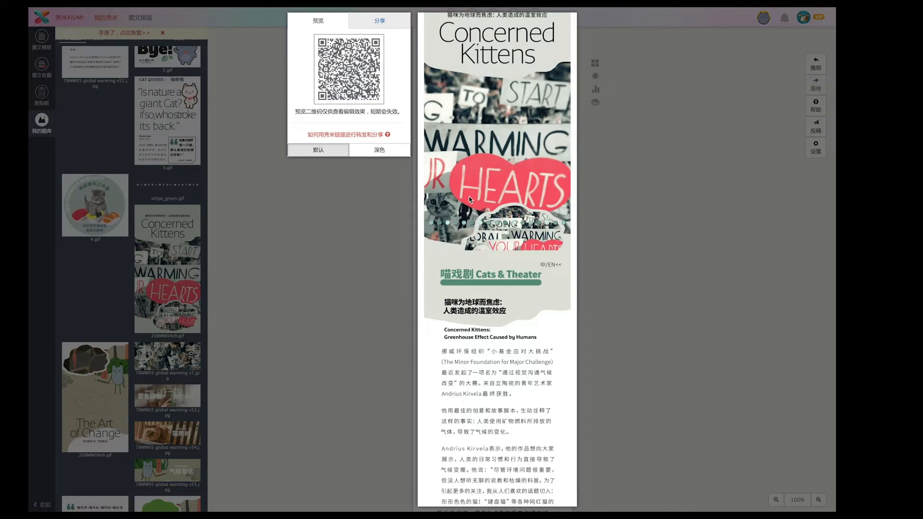
pyautogui.scroll(1, 499, 144)
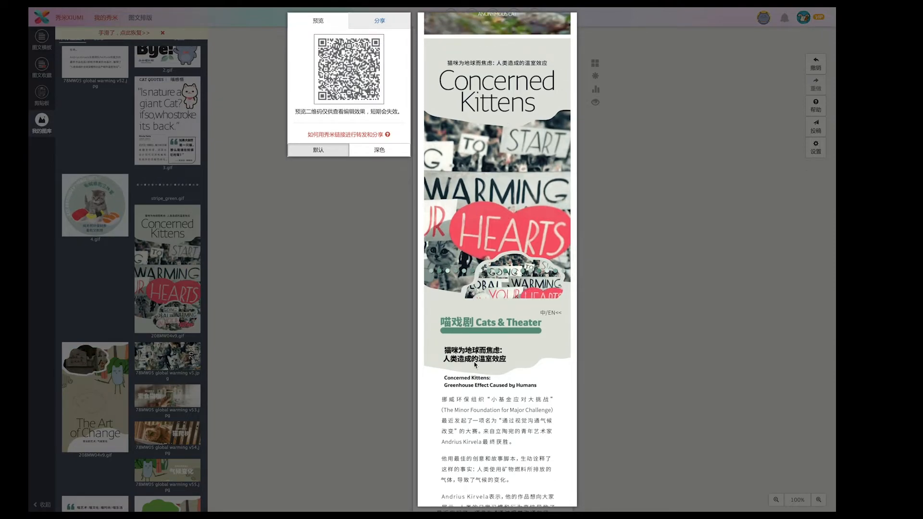
pyautogui.click(360, 380)
pyautogui.click(356, 356)
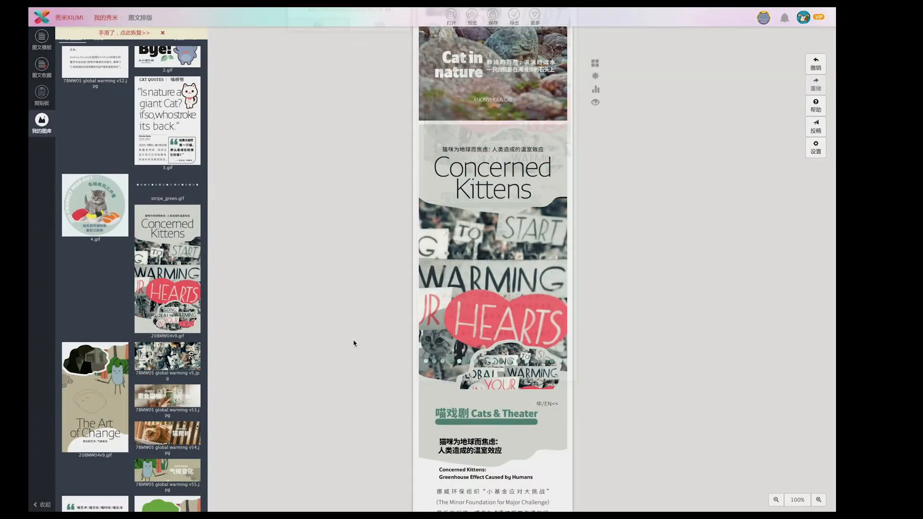
# - Close the gap between the protest-sign image and the Celebrity Cat Lover block, setting the spacing before that block to 0 pixels
pyautogui.scroll(-5, 354, 343)
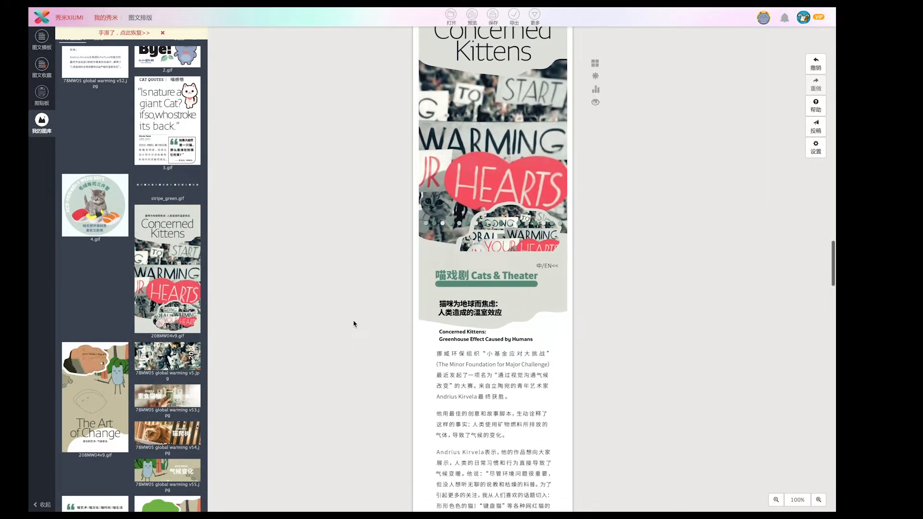
pyautogui.scroll(-7, 356, 322)
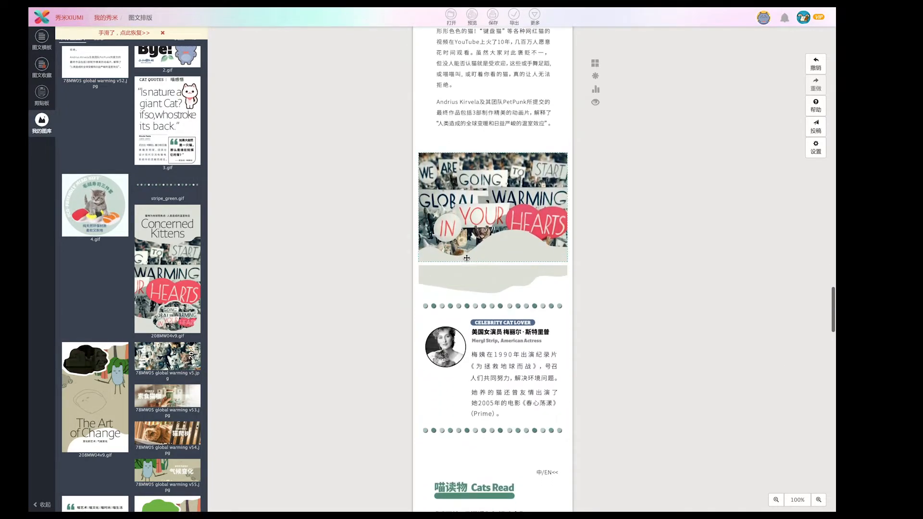
pyautogui.click(520, 258)
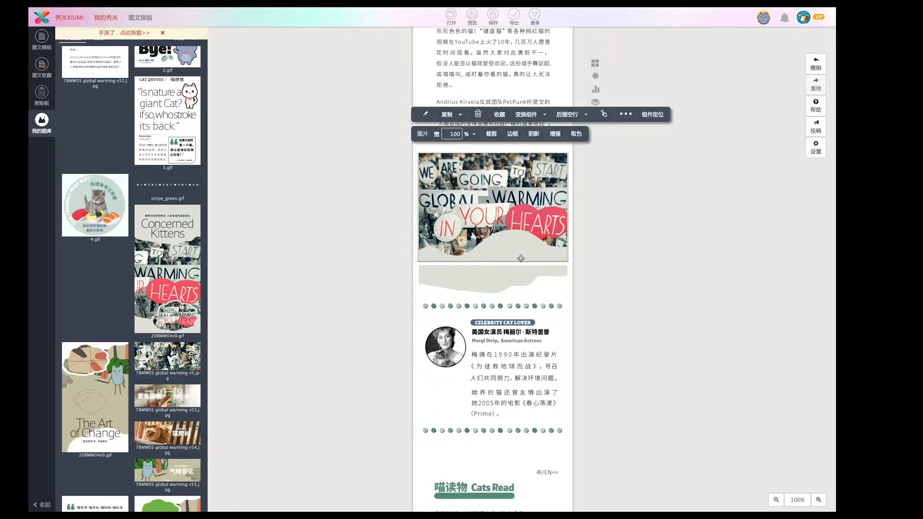
pyautogui.click(650, 115)
pyautogui.moveTo(649, 192); pyautogui.dragTo(625, 193)
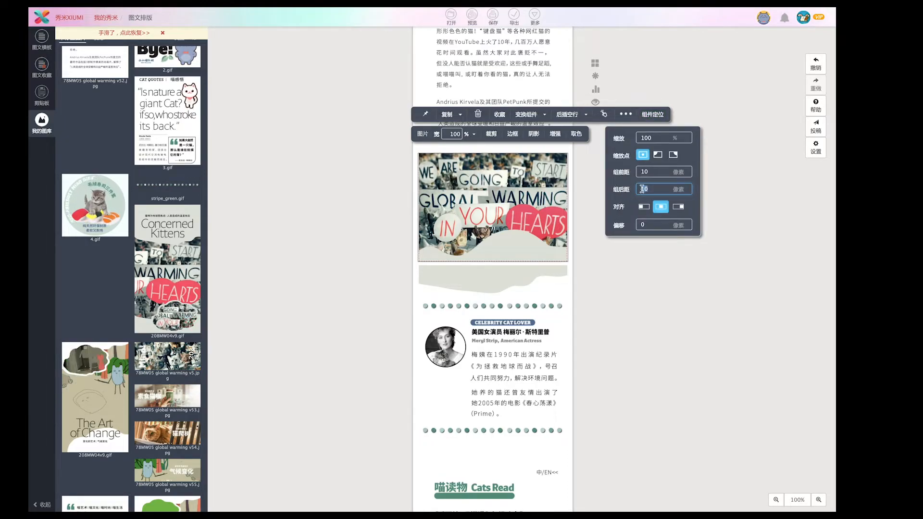
pyautogui.click(556, 270)
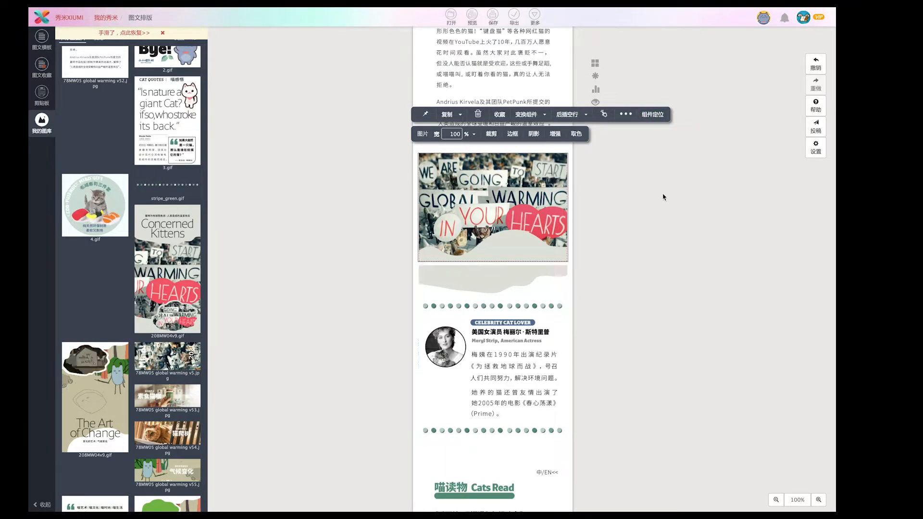
pyautogui.click(553, 281)
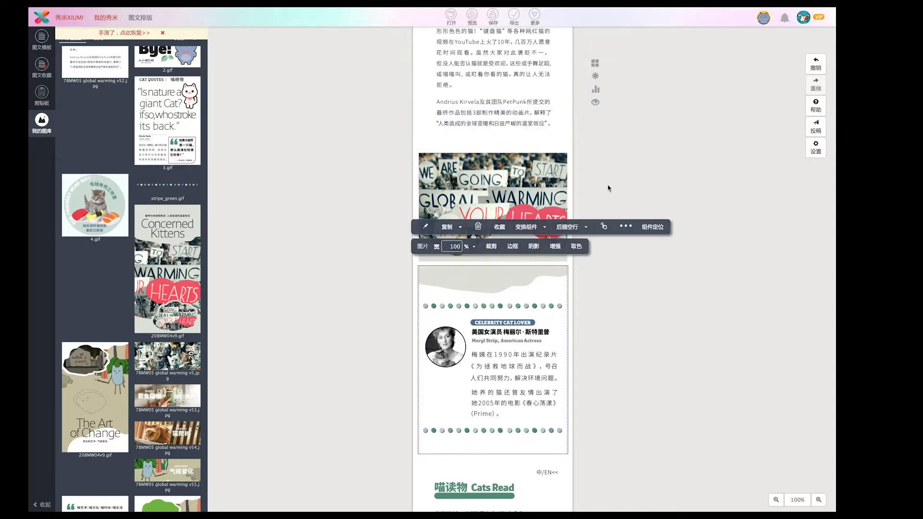
pyautogui.click(643, 228)
pyautogui.click(653, 286)
pyautogui.click(661, 319)
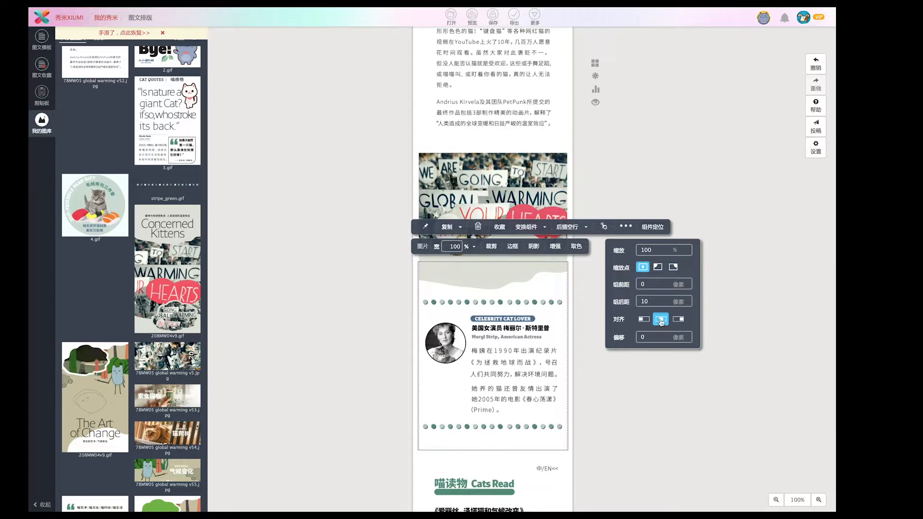
# - Review the rest of the newsletter from the Cats Read section to the closing Bye! image, checking the spacing between components
pyautogui.scroll(-15, 375, 328)
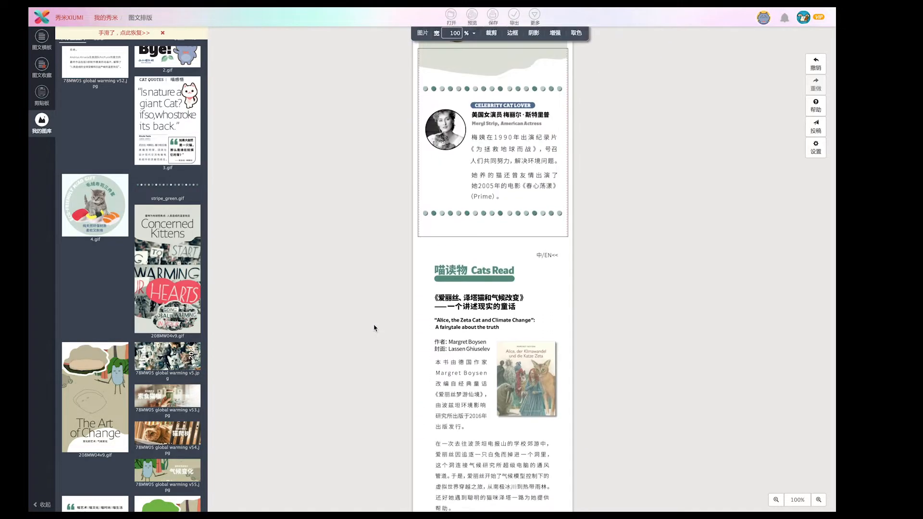
pyautogui.scroll(-2, 374, 328)
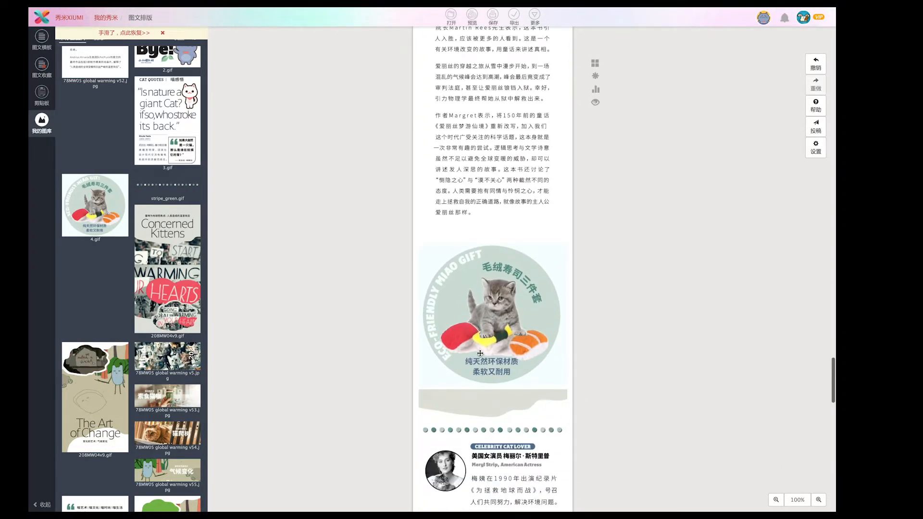
pyautogui.scroll(-3, 380, 333)
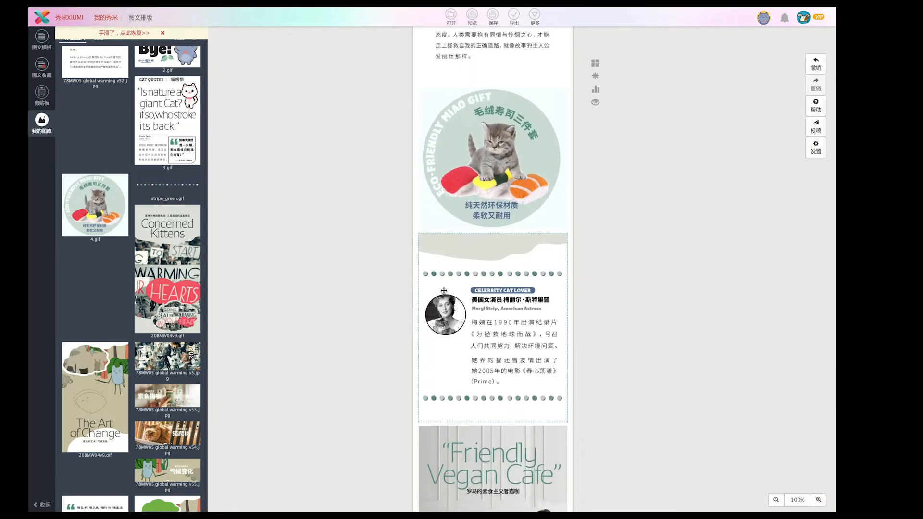
pyautogui.scroll(1, 442, 263)
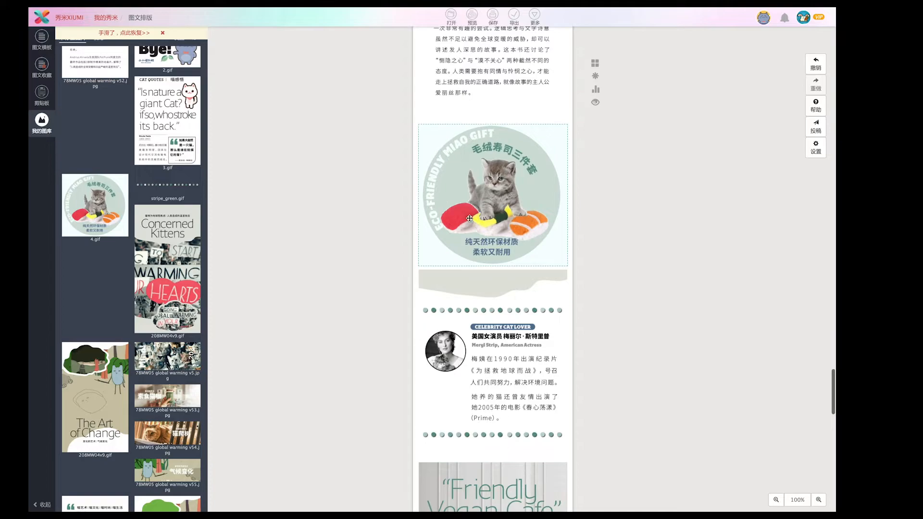
pyautogui.scroll(-1, 461, 209)
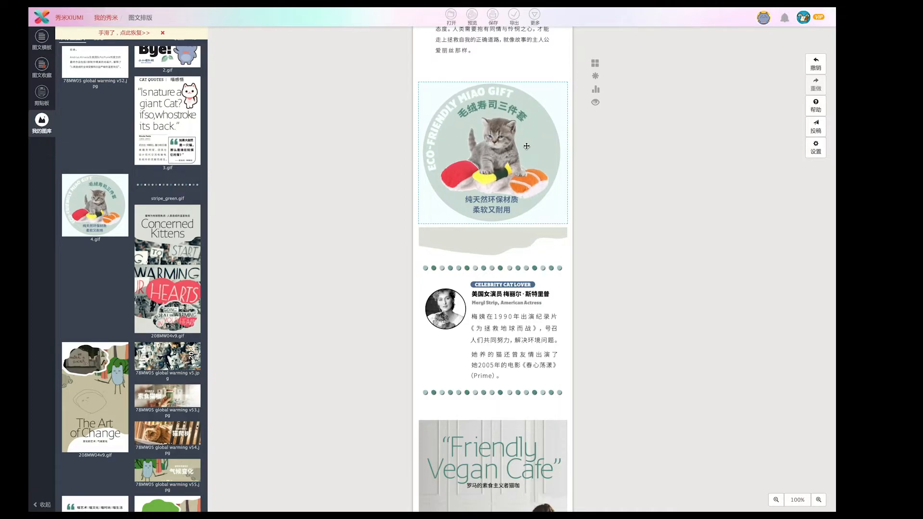
pyautogui.scroll(-12, 494, 210)
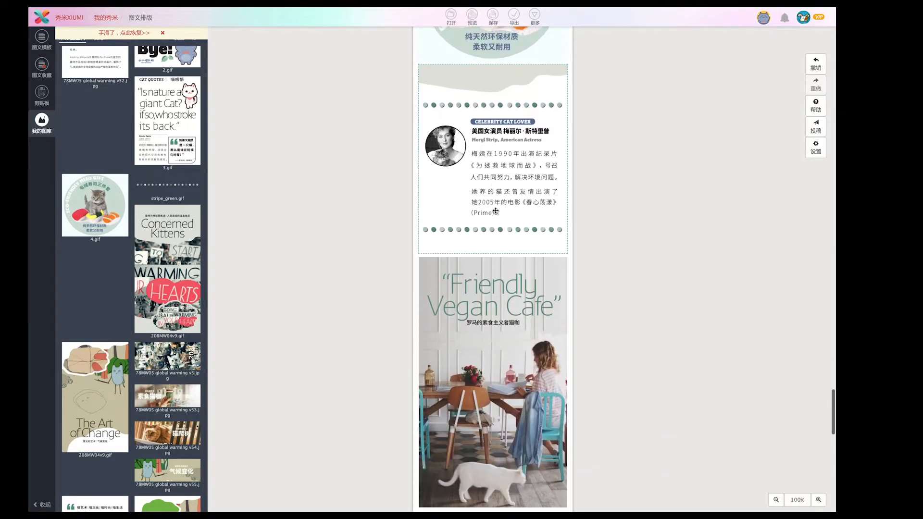
pyautogui.scroll(-9, 495, 210)
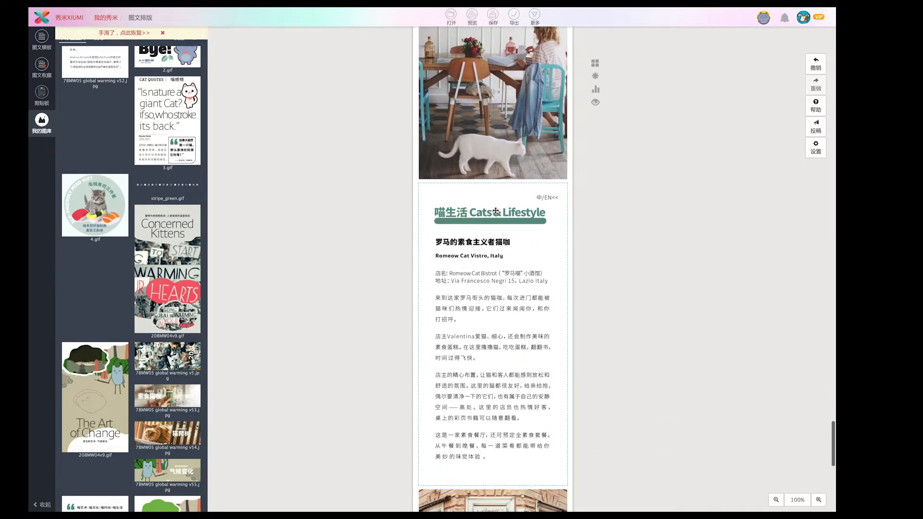
pyautogui.scroll(-2, 496, 210)
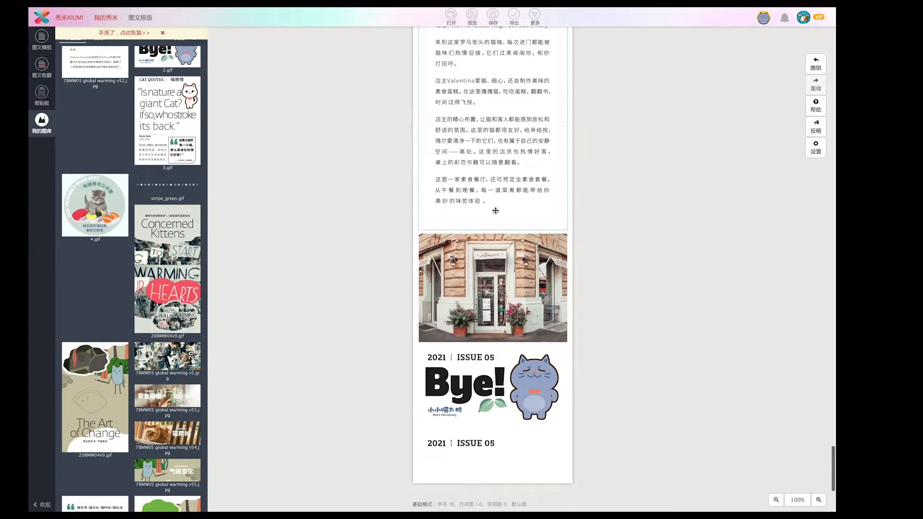
pyautogui.scroll(-1, 495, 210)
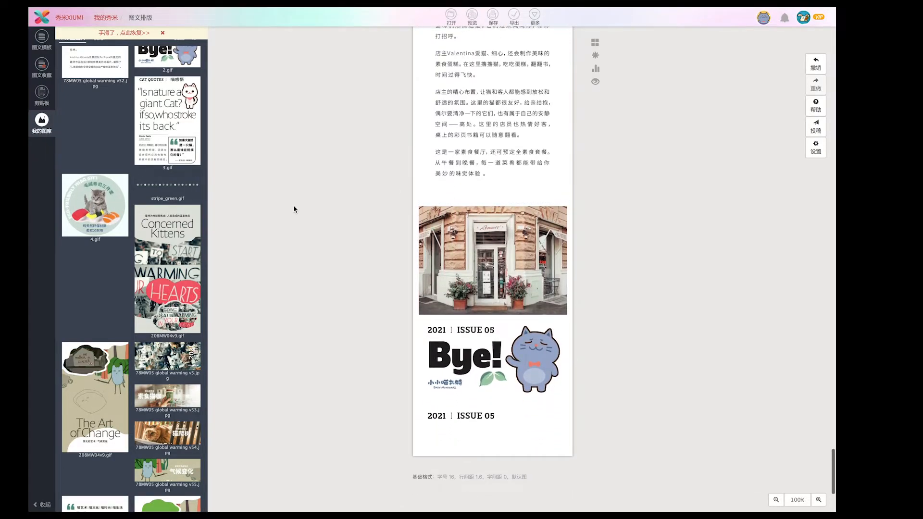
# - Browse the title, card and picture templates in the template library
pyautogui.click(41, 41)
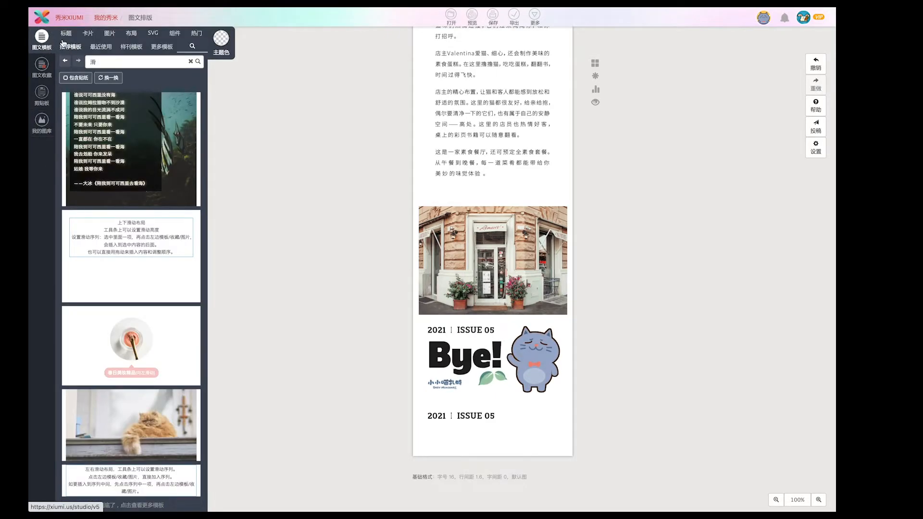
pyautogui.click(66, 33)
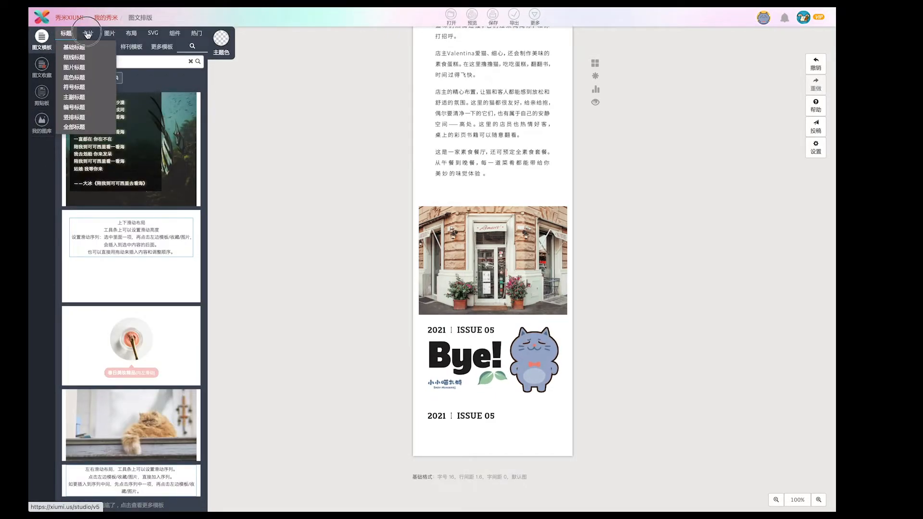
pyautogui.click(88, 34)
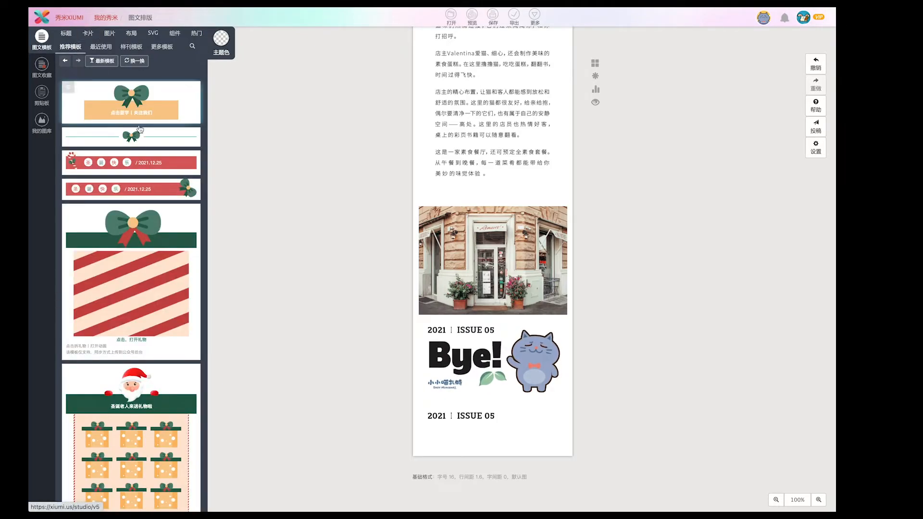
pyautogui.moveTo(96, 38)
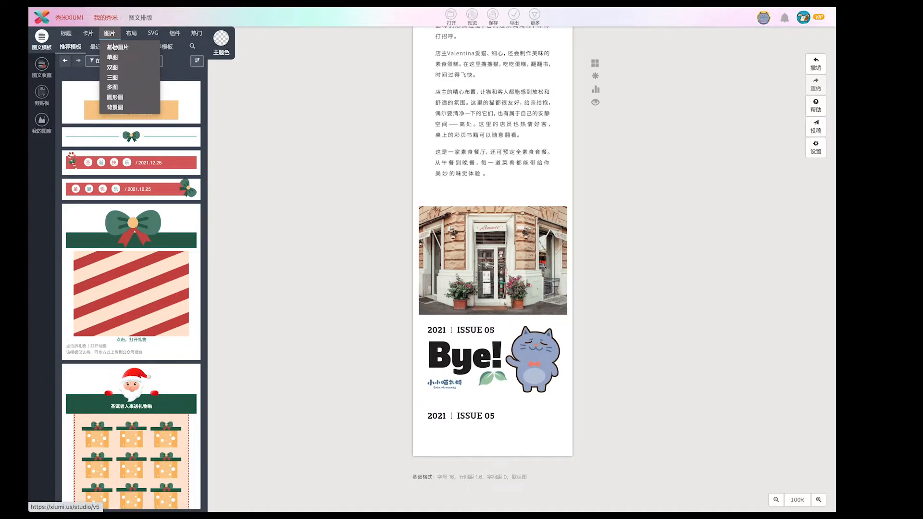
pyautogui.click(109, 33)
pyautogui.moveTo(128, 39)
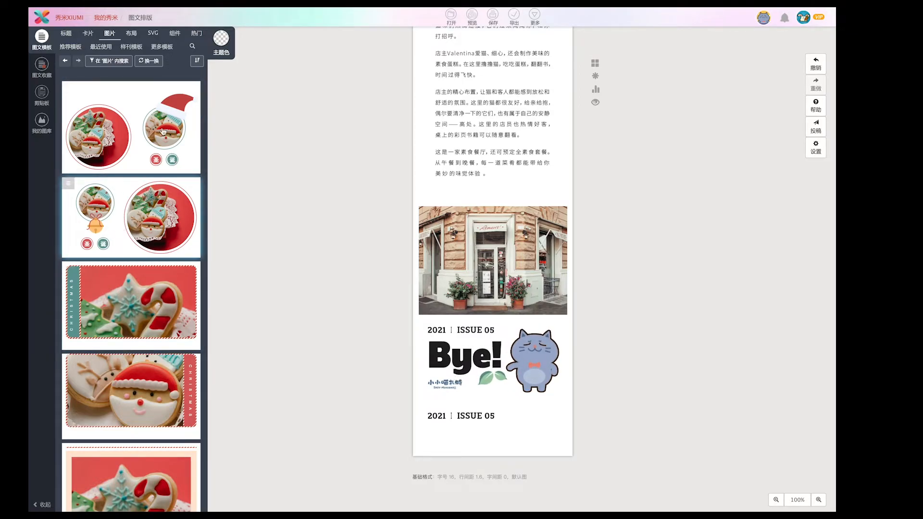
pyautogui.scroll(-10, 154, 310)
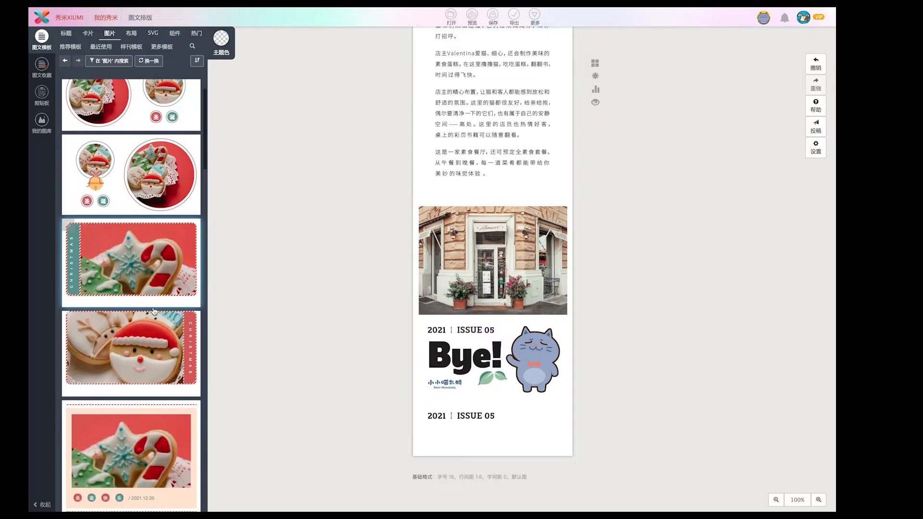
pyautogui.scroll(-2, 153, 311)
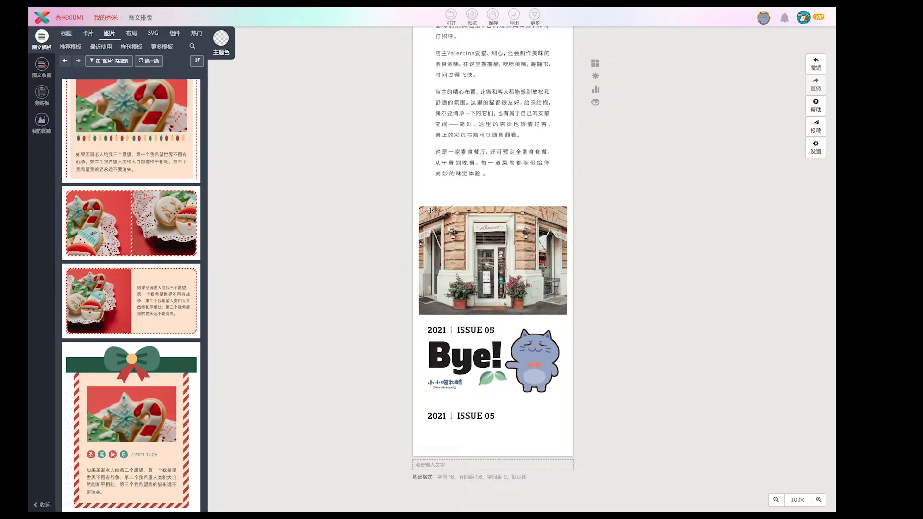
# - Return to the beginning of the newsletter and save it
pyautogui.scroll(1, 423, 202)
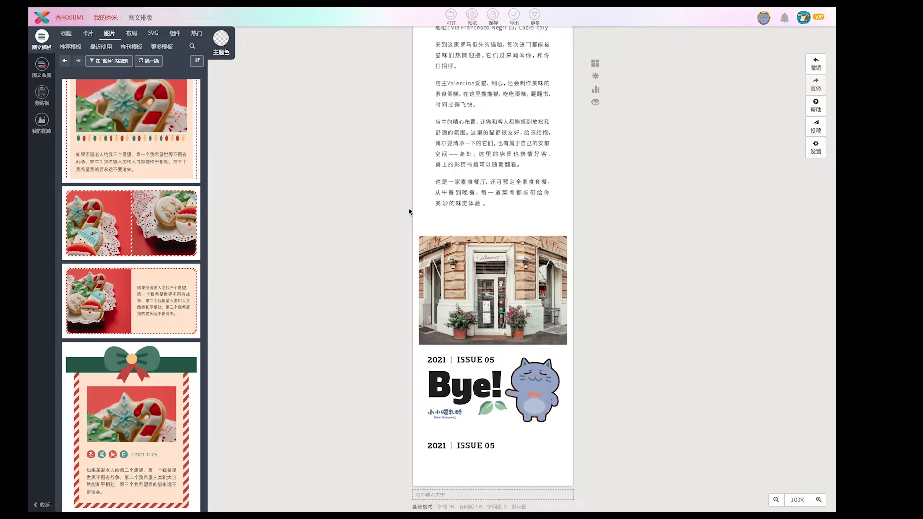
pyautogui.scroll(8, 338, 246)
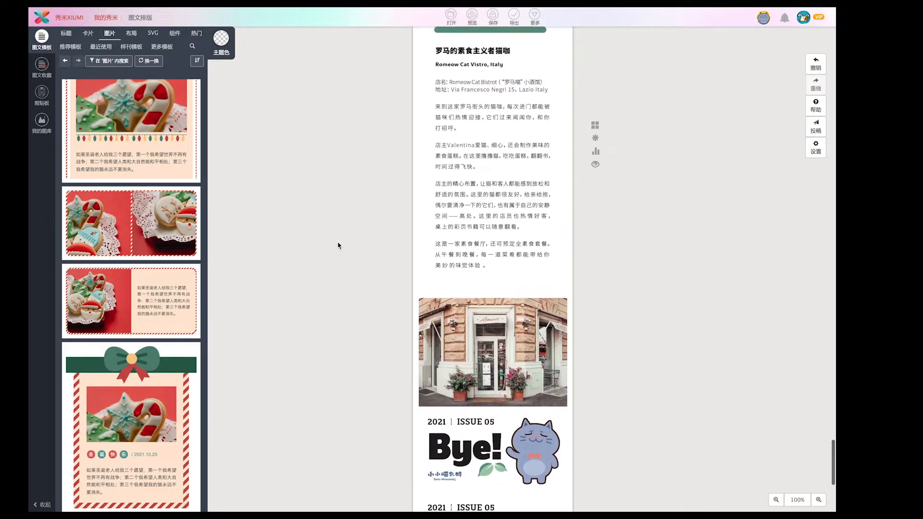
pyautogui.scroll(20, 337, 245)
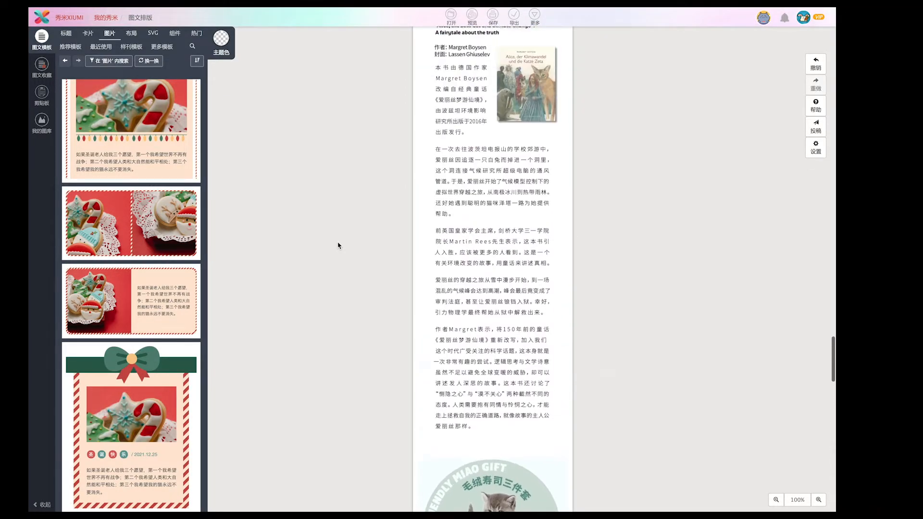
pyautogui.scroll(20, 338, 245)
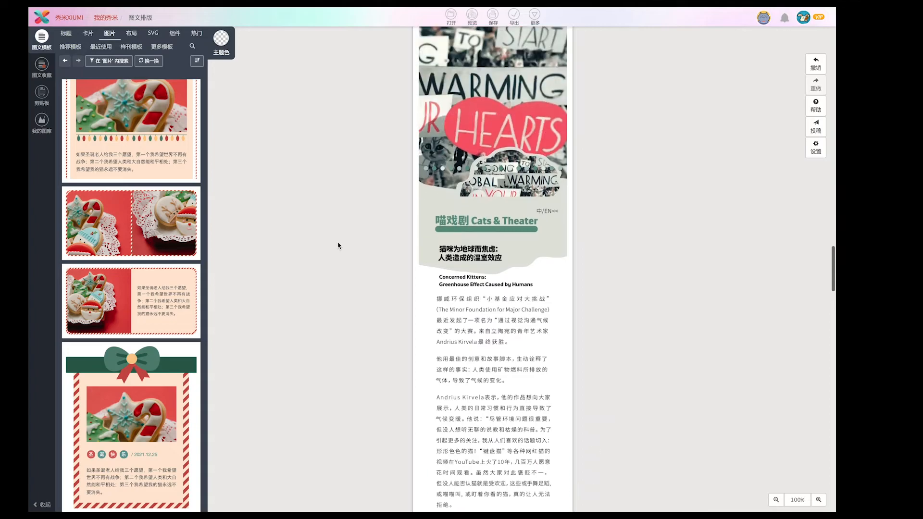
pyautogui.scroll(20, 338, 246)
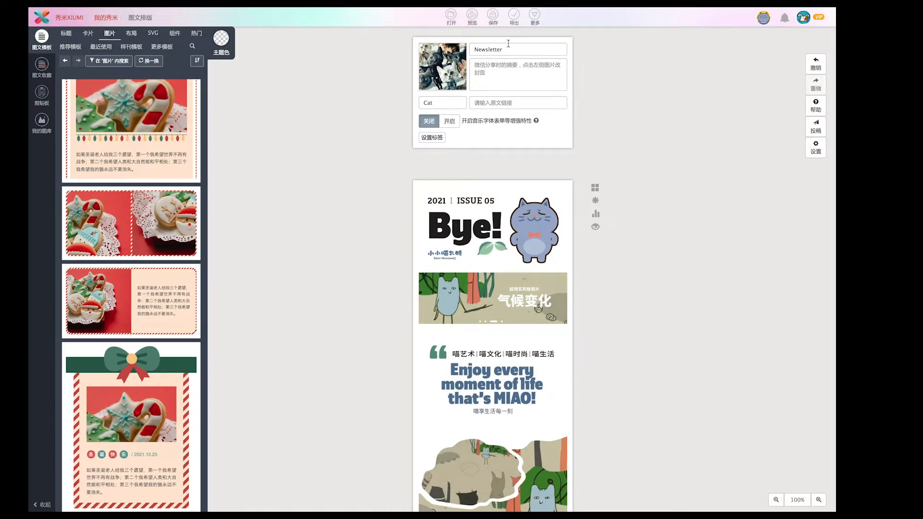
pyautogui.click(493, 17)
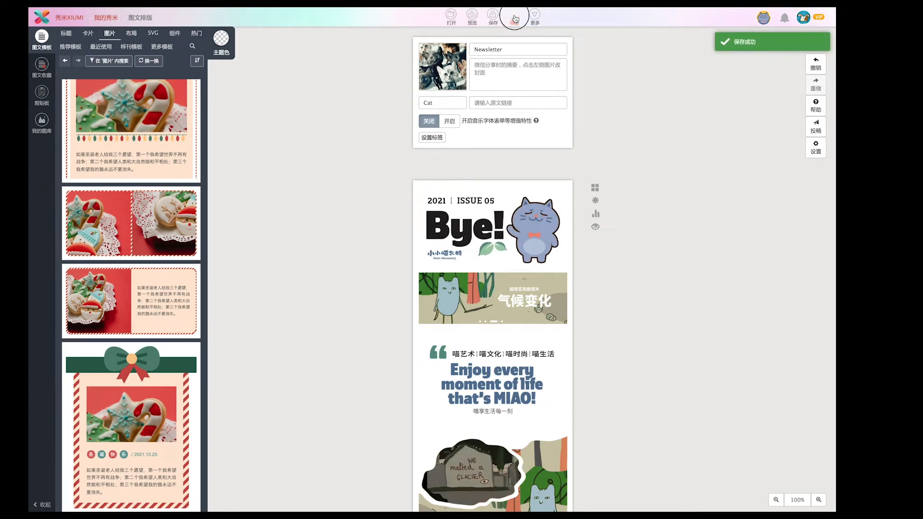
# - Check the newsletter's export options, such as syncing to the official account or copy-paste, and close them without exporting
pyautogui.click(515, 19)
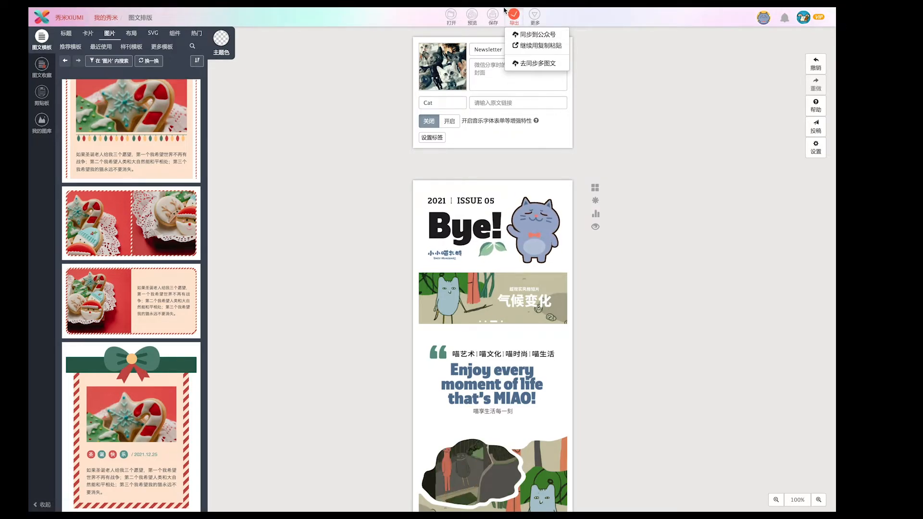
pyautogui.moveTo(500, 10)
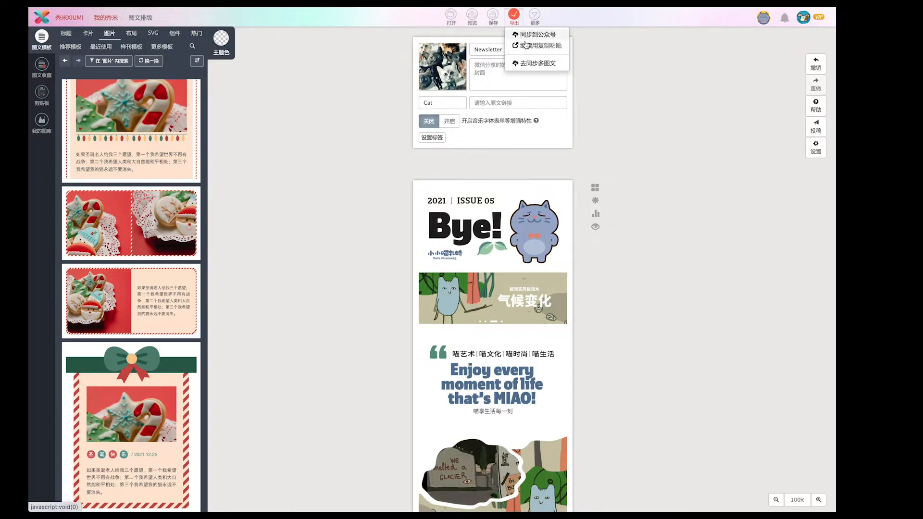
pyautogui.click(628, 126)
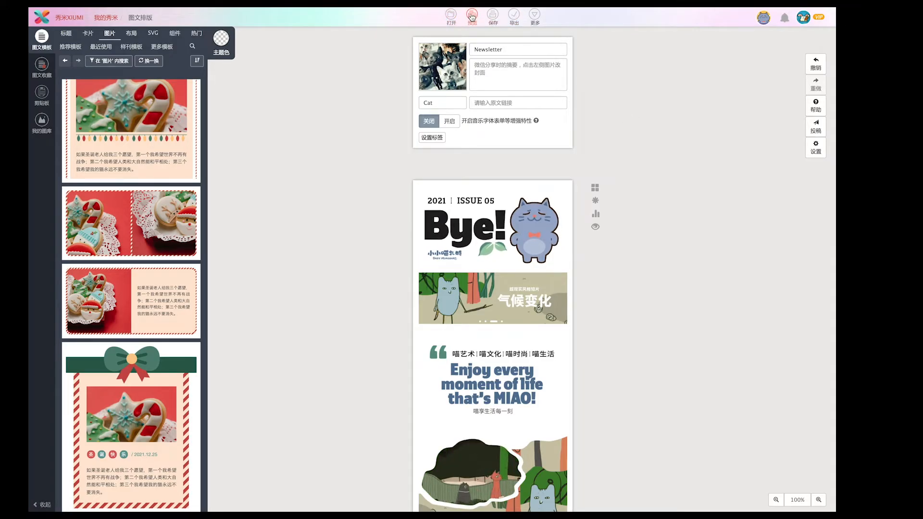
# - Preview the newsletter with its temporary QR code, and close the preview
pyautogui.click(471, 15)
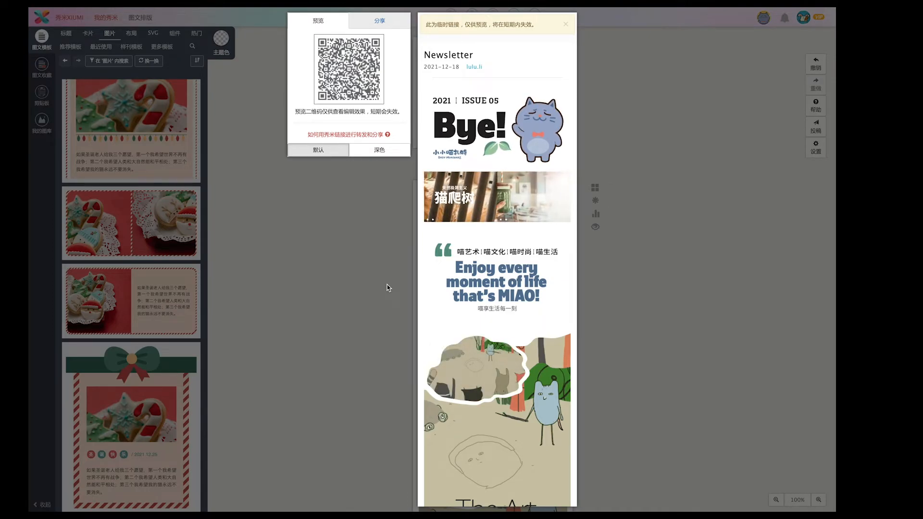
pyautogui.click(371, 282)
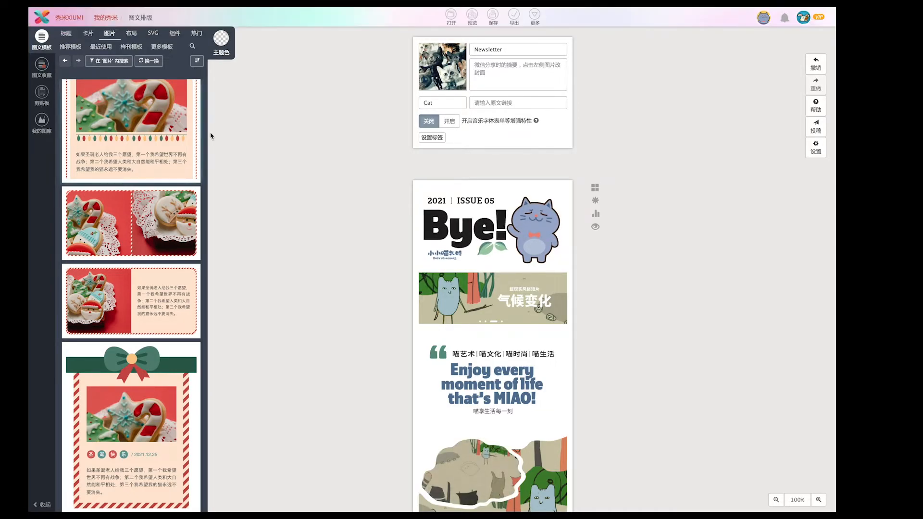
pyautogui.click(296, 167)
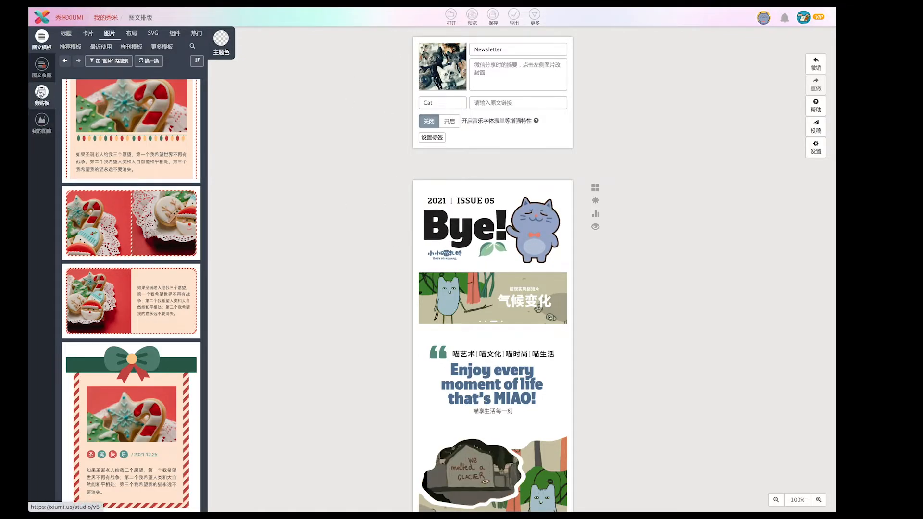
# - Show the components stored on the clipboard, and go back to the list of saved articles to look it over
pyautogui.click(41, 93)
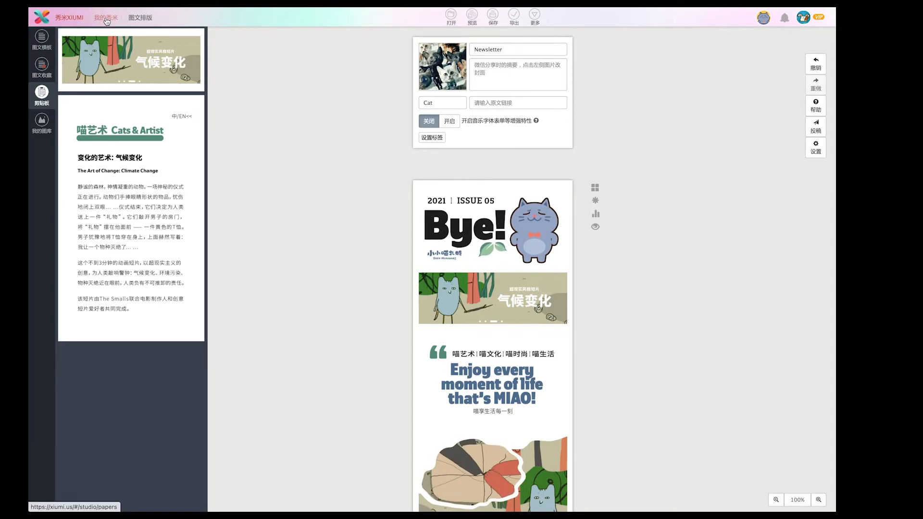
pyautogui.click(103, 19)
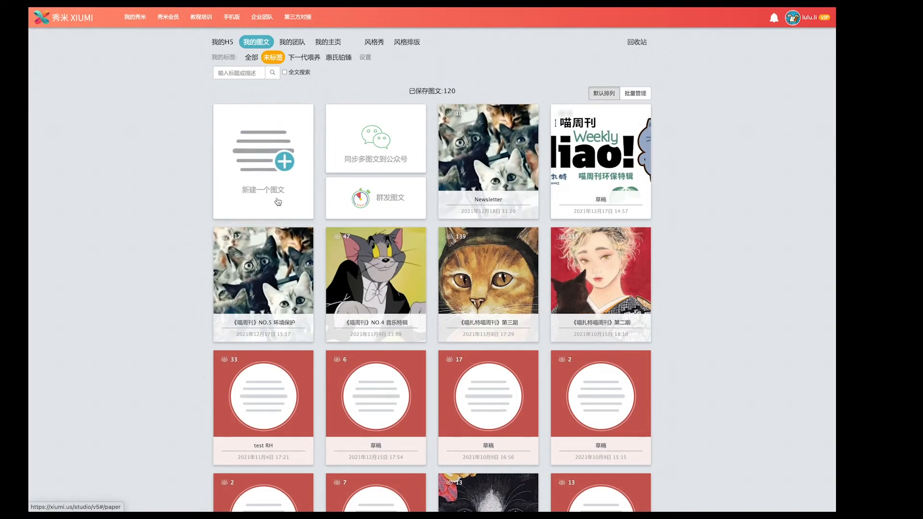
pyautogui.scroll(-1, 536, 230)
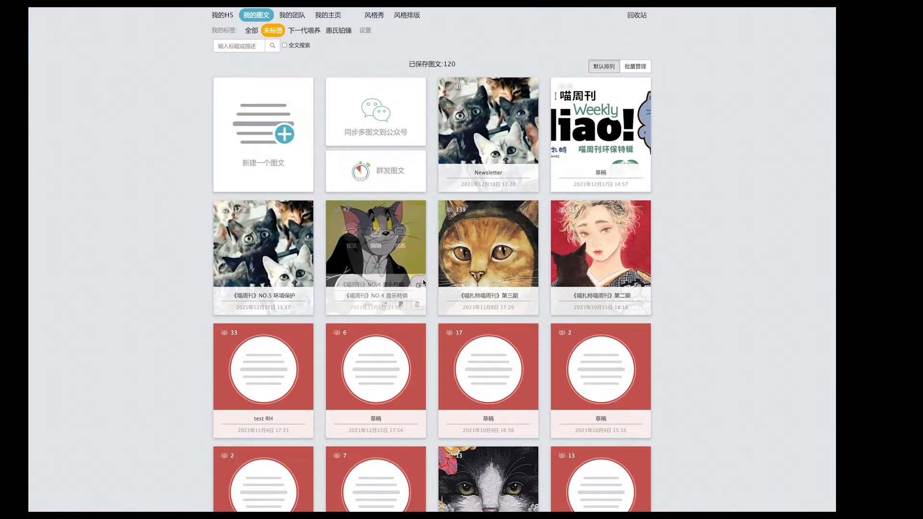
pyautogui.scroll(1, 423, 282)
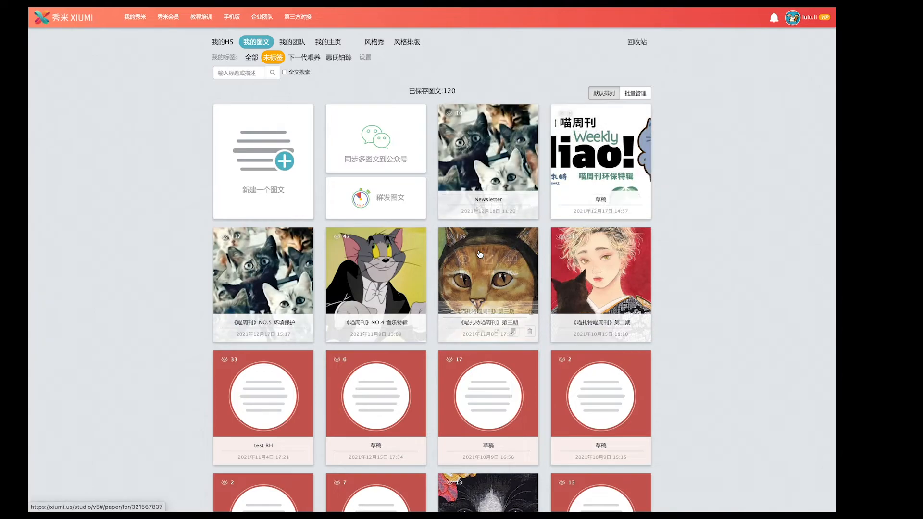
pyautogui.scroll(-3, 479, 254)
pyautogui.scroll(3, 479, 254)
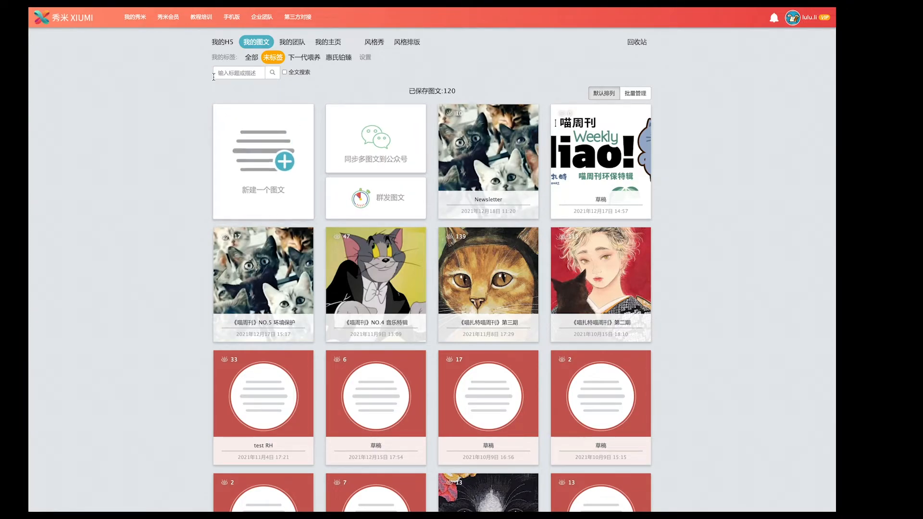
# - Reopen the saved Newsletter article for editing
pyautogui.moveTo(457, 198)
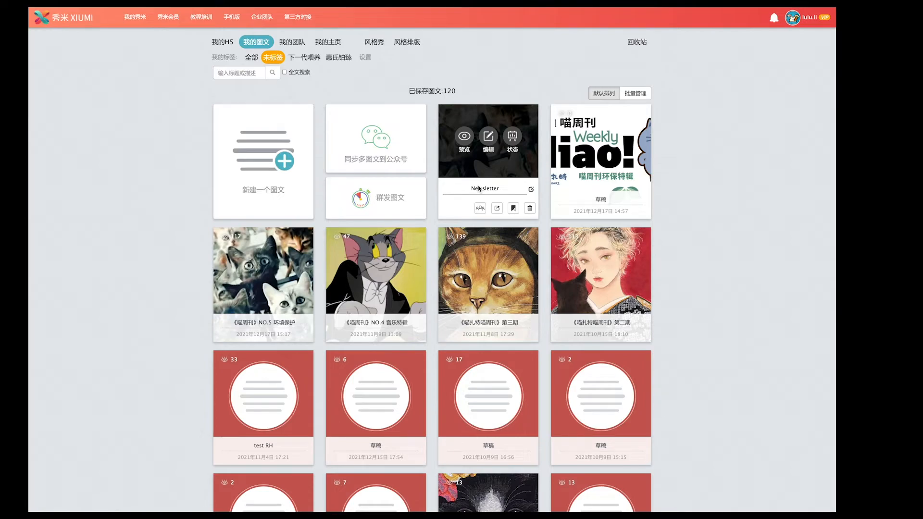
pyautogui.doubleClick(479, 188)
pyautogui.click(470, 175)
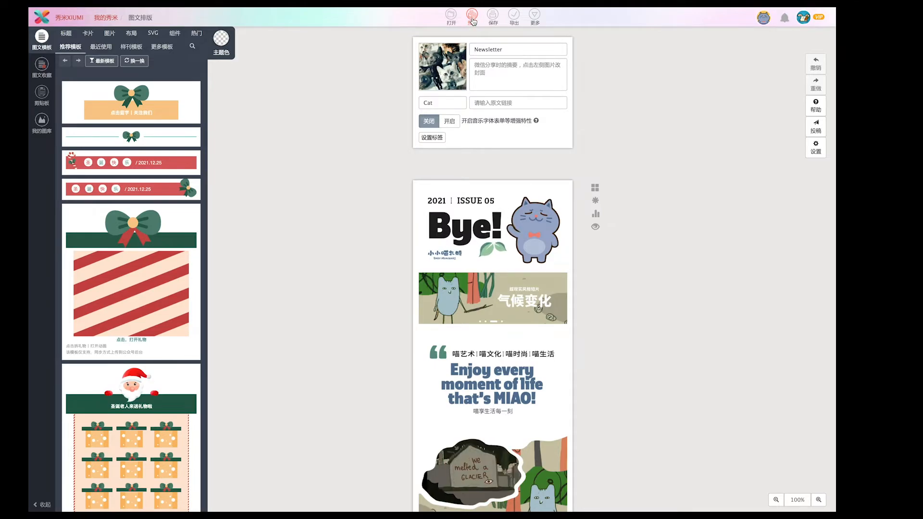
# - Preview the newsletter in the default colour mode and read through to the Cat Quotes section
pyautogui.click(472, 18)
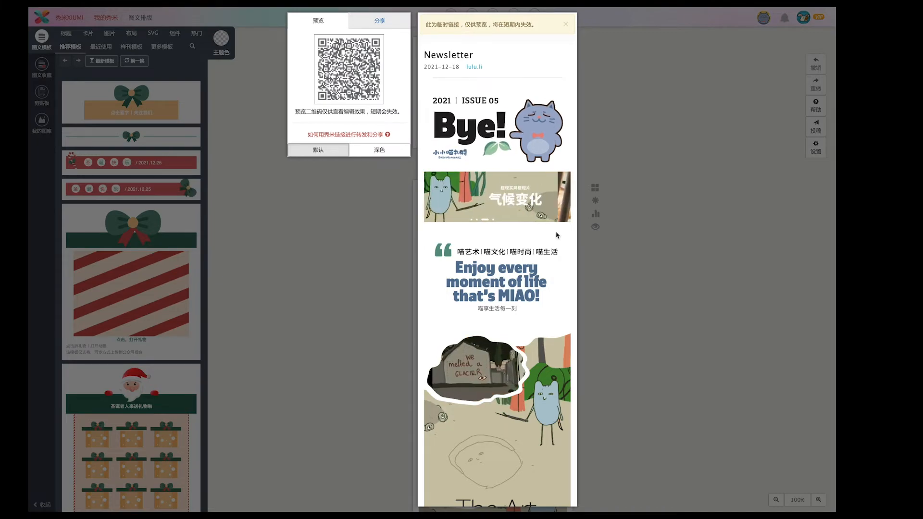
pyautogui.scroll(-10, 450, 250)
pyautogui.scroll(-3, 450, 250)
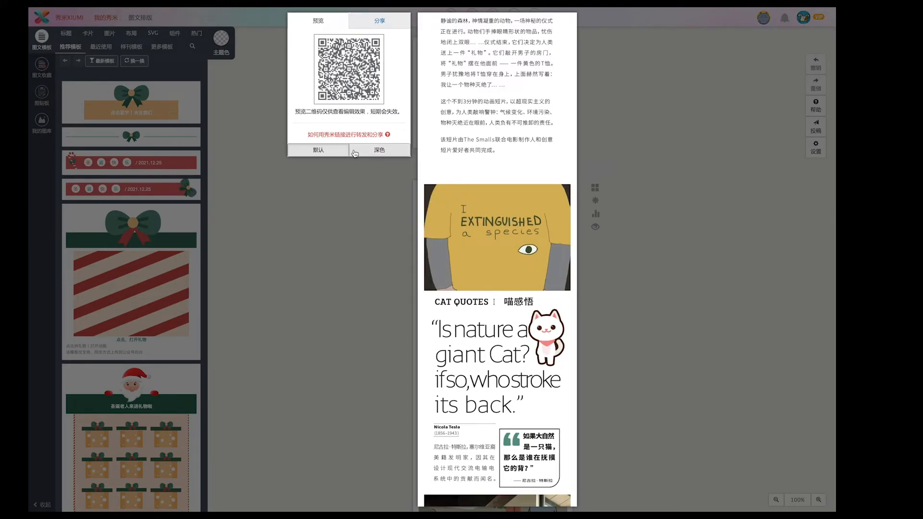
# - Switch the preview to dark mode, check the component edges through to the closing Bye! image, and close the preview
pyautogui.click(377, 150)
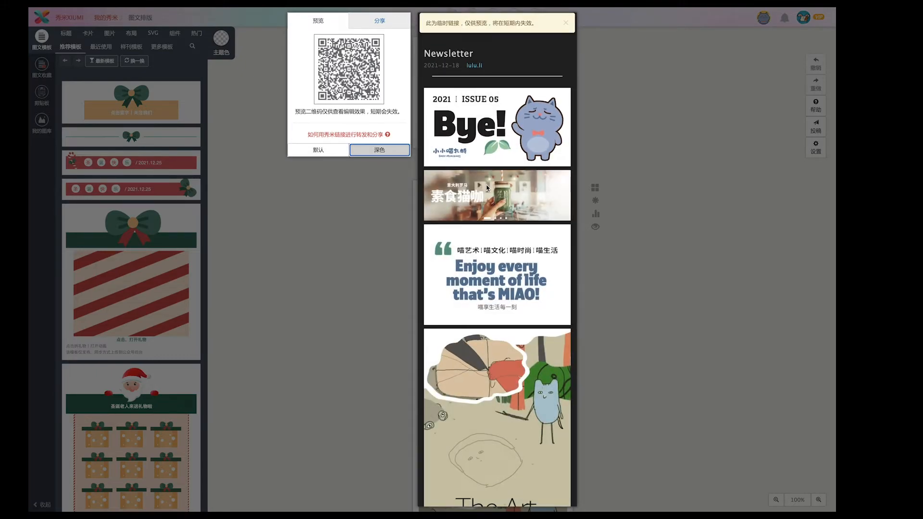
pyautogui.scroll(-12, 487, 188)
pyautogui.scroll(-15, 487, 188)
pyautogui.scroll(-15, 487, 188)
pyautogui.scroll(-10, 486, 189)
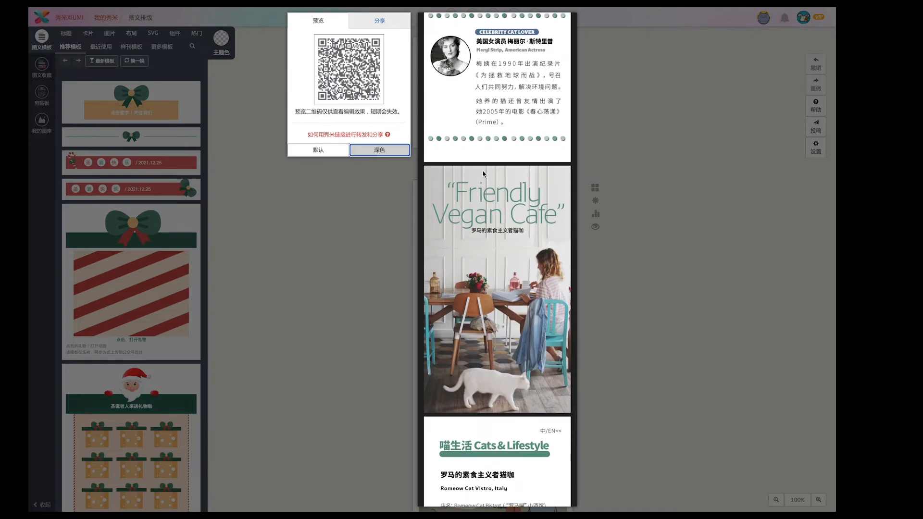
pyautogui.scroll(-5, 470, 234)
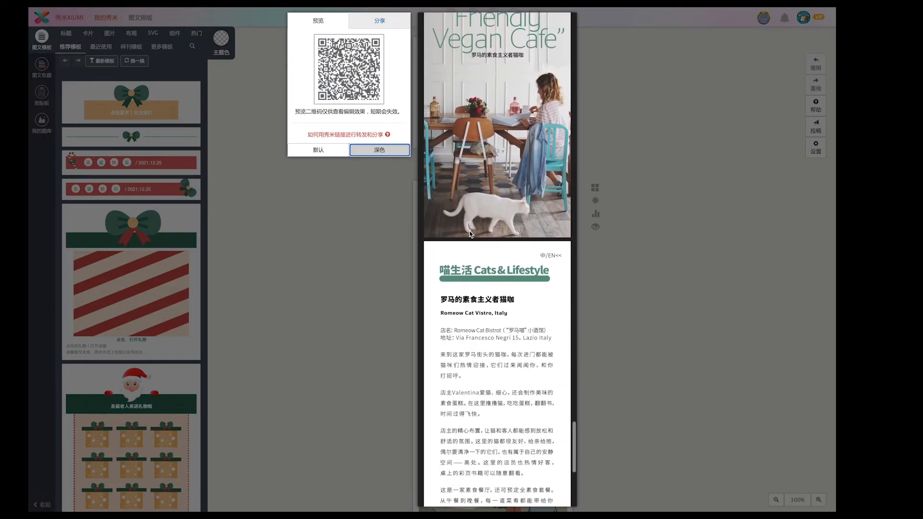
pyautogui.scroll(-8, 470, 234)
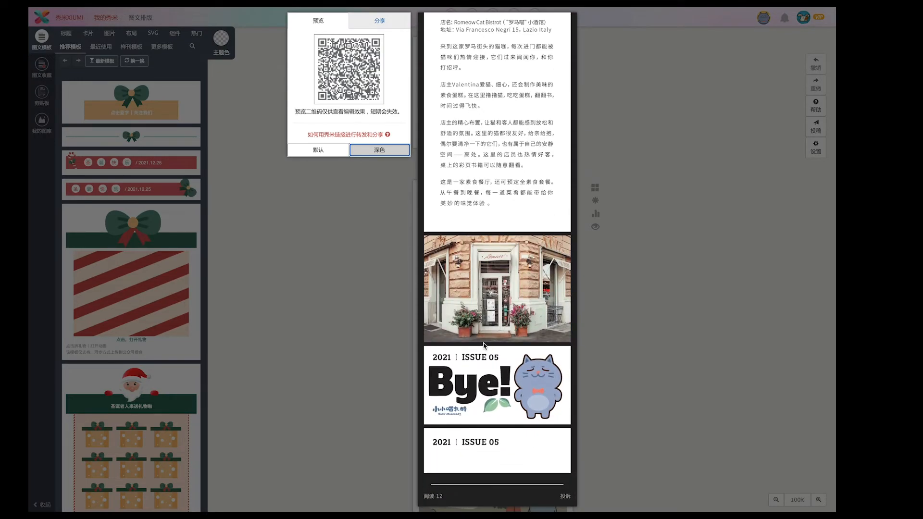
pyautogui.scroll(6, 483, 468)
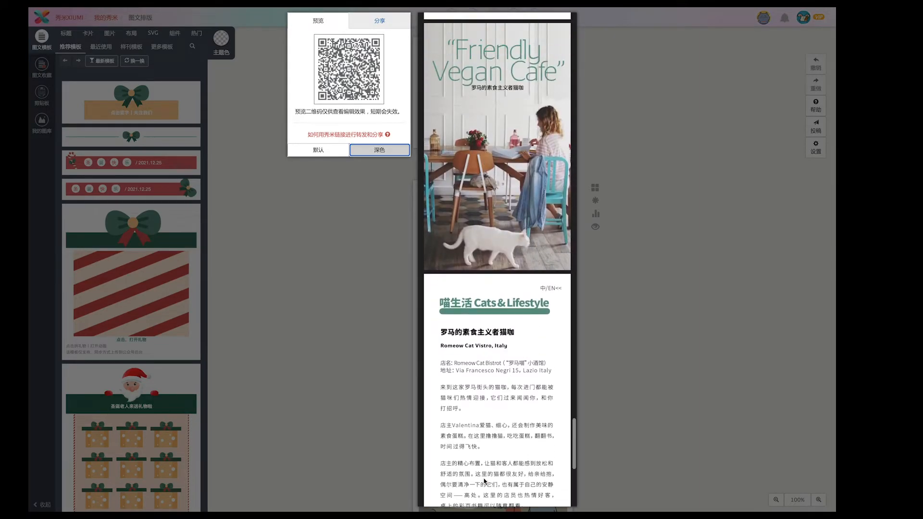
pyautogui.click(396, 457)
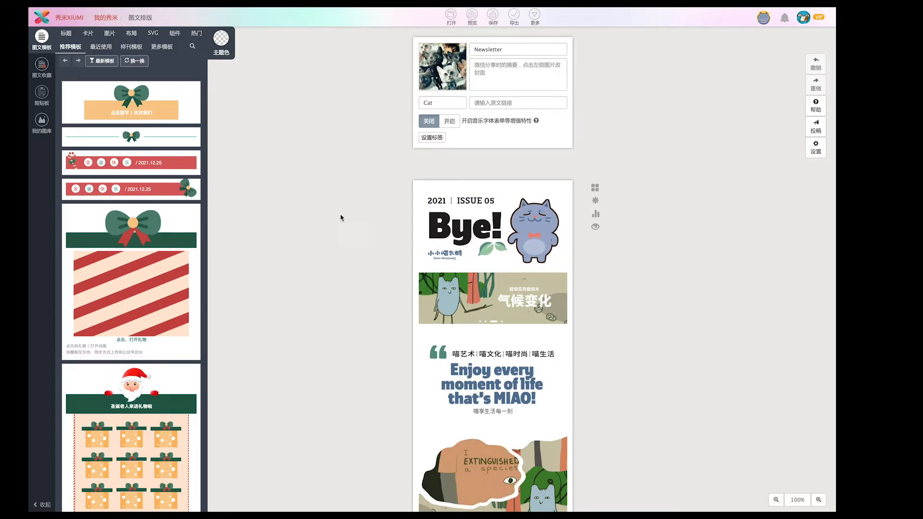
pyautogui.scroll(-15, 163, 192)
pyautogui.scroll(-4, 163, 180)
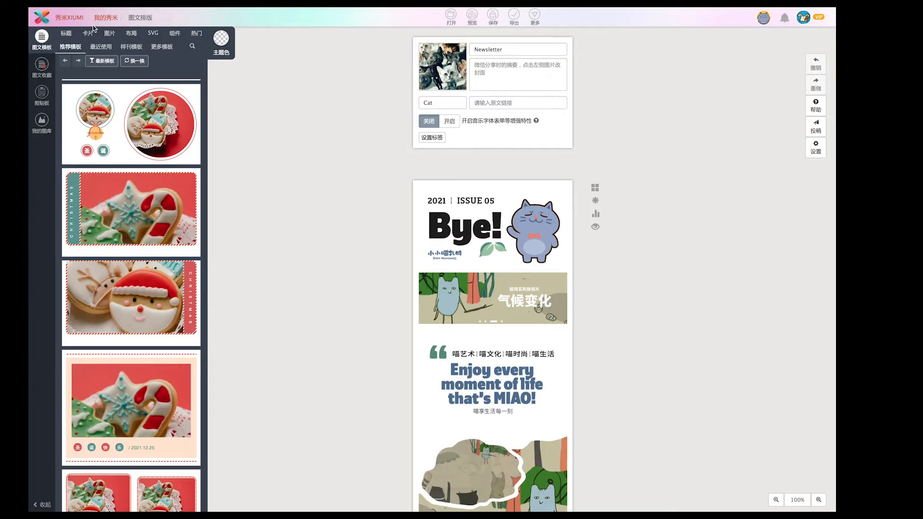
# - Browse the basic card templates (基础卡片), the two-image templates (双图) and the dialogue/Q&A card templates (对话/问答)
pyautogui.click(88, 33)
pyautogui.click(97, 48)
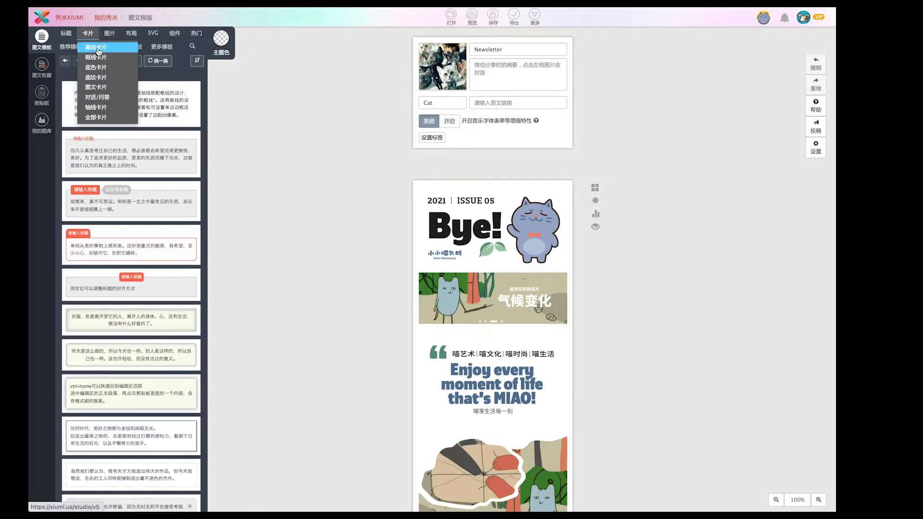
pyautogui.scroll(-7, 129, 282)
pyautogui.scroll(8, 129, 283)
pyautogui.click(109, 31)
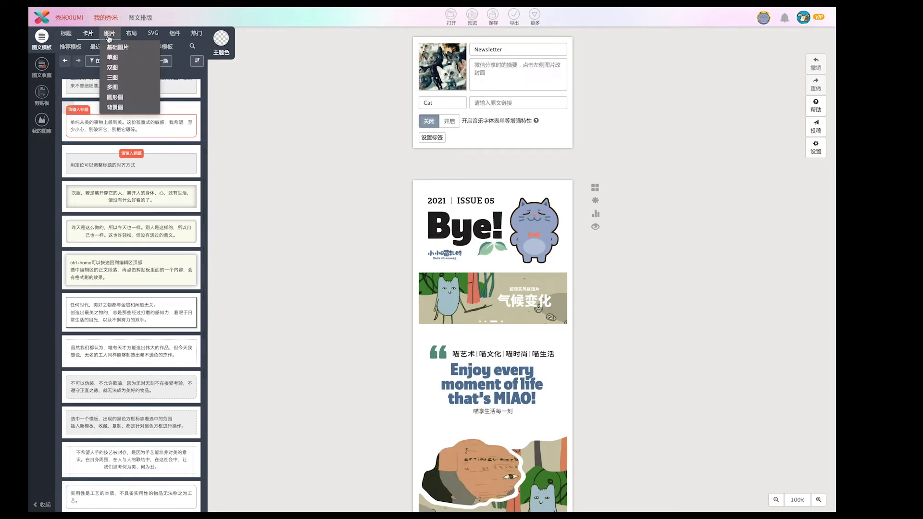
pyautogui.click(118, 70)
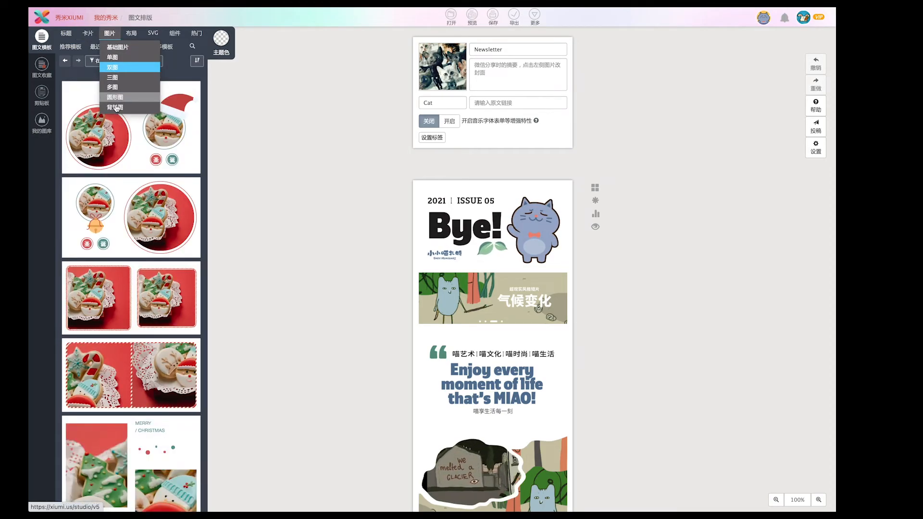
pyautogui.click(90, 33)
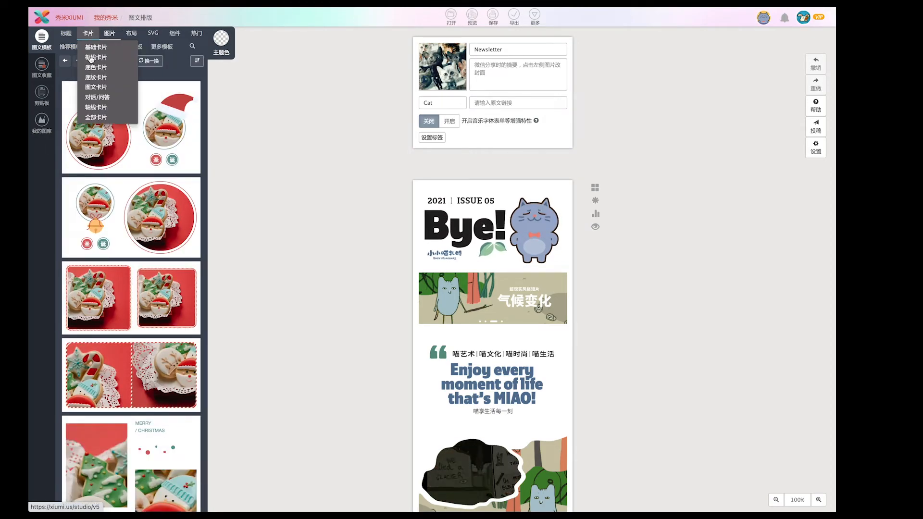
pyautogui.click(96, 98)
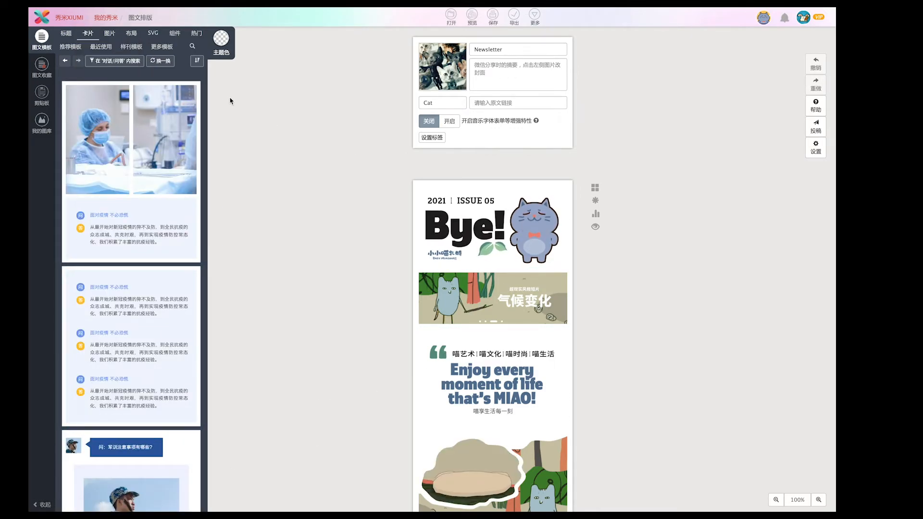
# - Try a light purple and an orange theme colour on the dialogue card templates and look through the templates and the newsletter
pyautogui.click(221, 43)
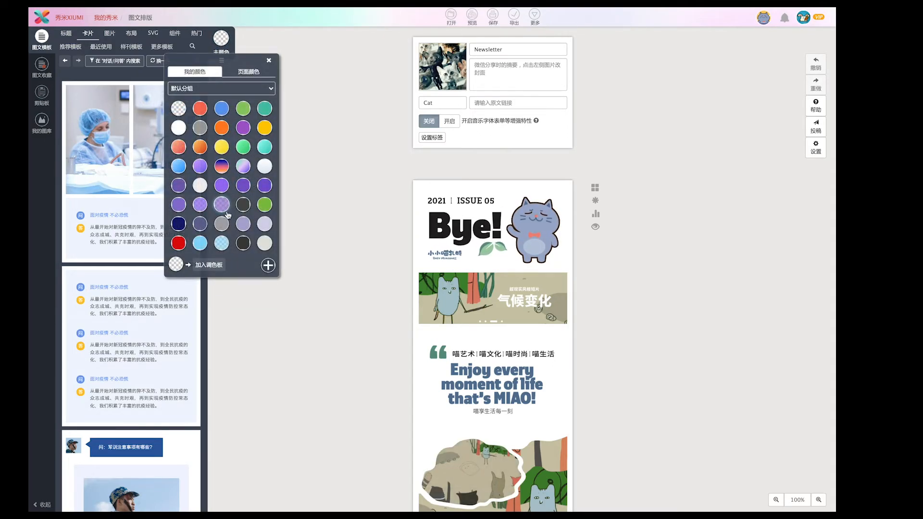
pyautogui.click(242, 224)
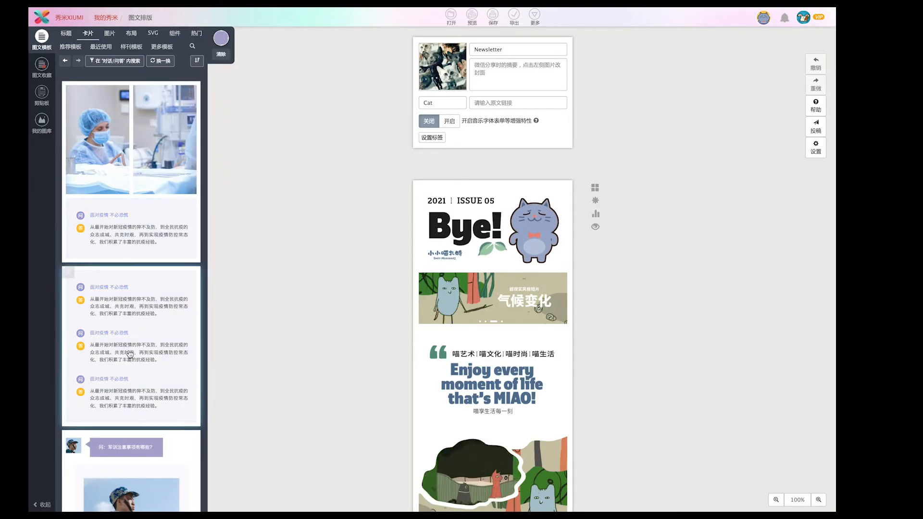
pyautogui.scroll(-2, 111, 385)
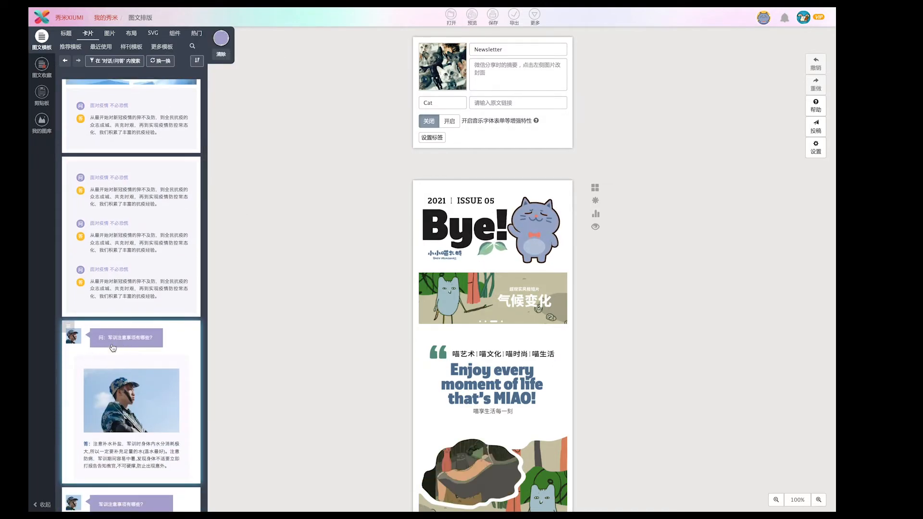
pyautogui.click(221, 38)
pyautogui.click(223, 132)
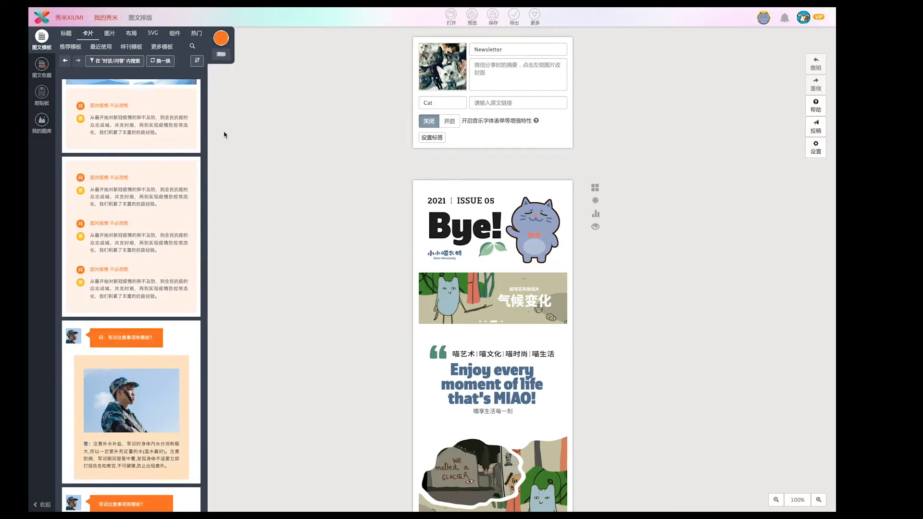
pyautogui.scroll(-4, 125, 147)
pyautogui.scroll(-5, 124, 147)
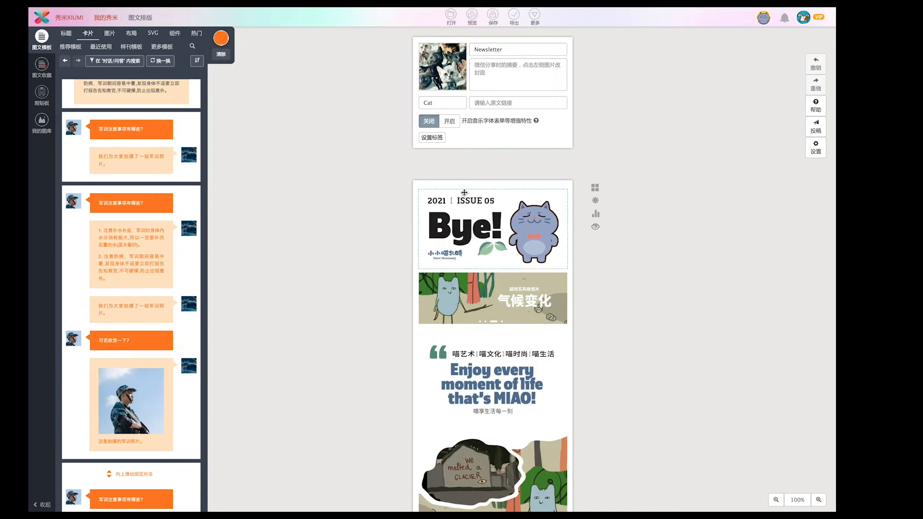
pyautogui.scroll(-6, 465, 195)
pyautogui.scroll(-2, 465, 195)
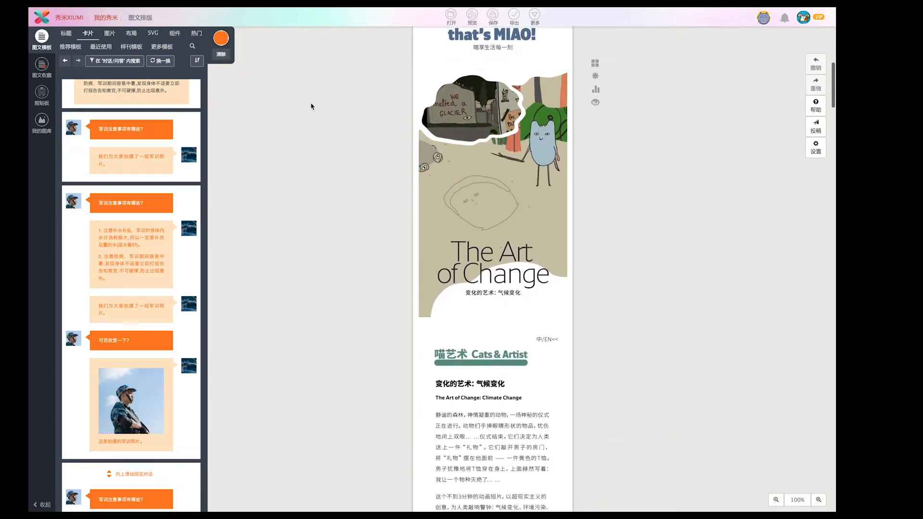
# - Try a transparent and a red theme colour on the dialogue card templates, and clear the theme colour to restore their original colours
pyautogui.click(220, 41)
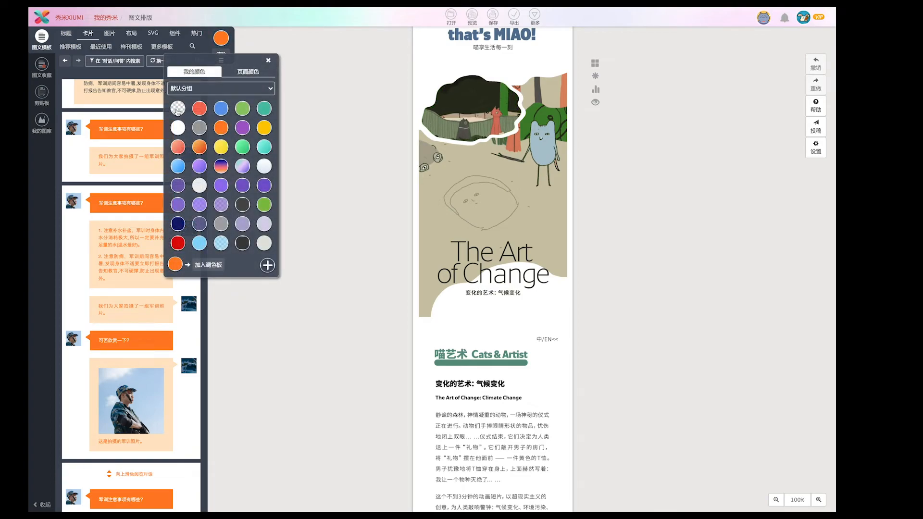
pyautogui.click(178, 111)
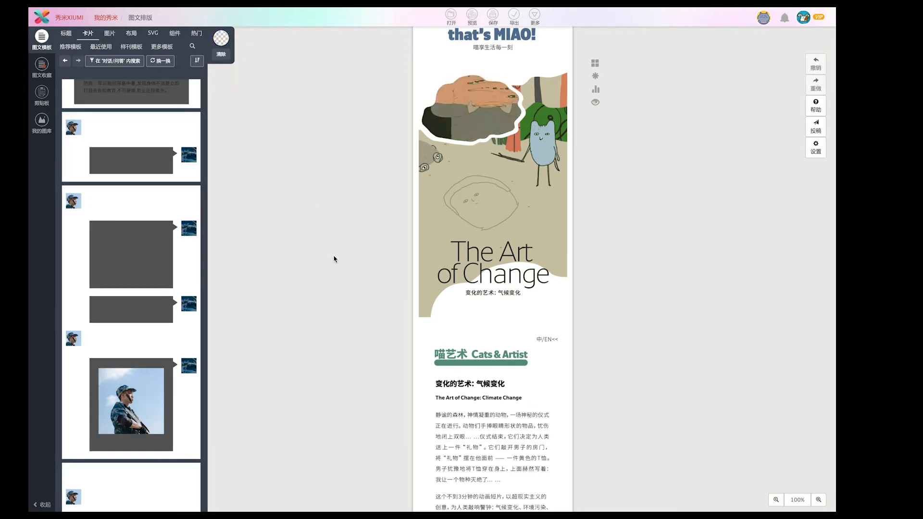
pyautogui.scroll(-8, 334, 259)
pyautogui.scroll(-5, 334, 259)
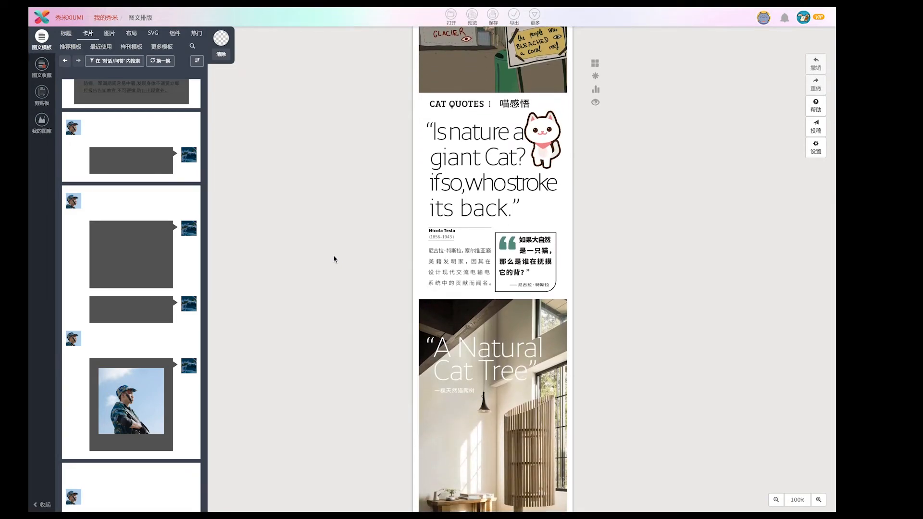
pyautogui.click(220, 38)
pyautogui.click(199, 106)
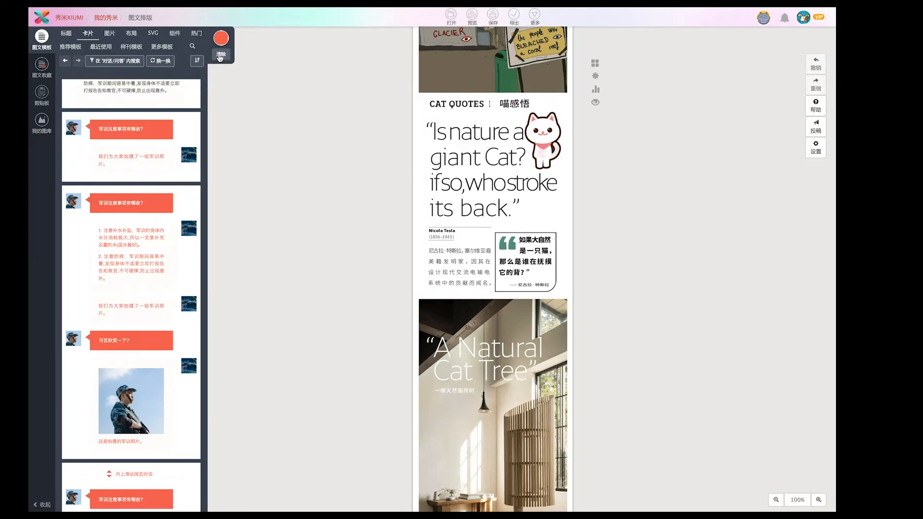
pyautogui.click(221, 56)
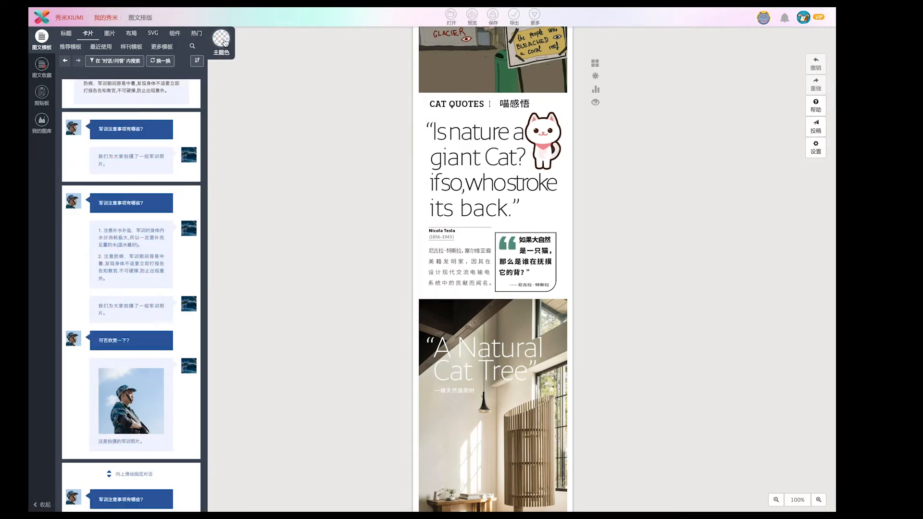
pyautogui.scroll(-10, 157, 188)
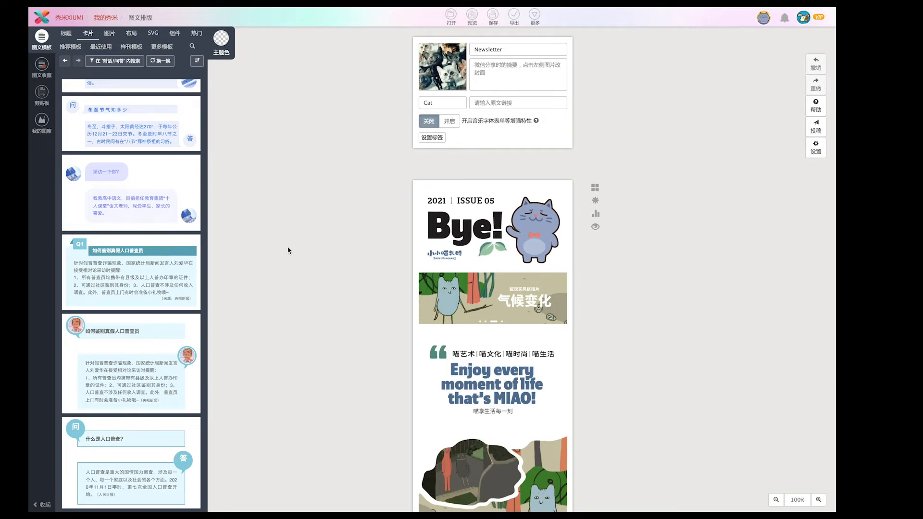
# - Look through the official account component templates (公众号组件), including the music, account, audio, video and map cards
pyautogui.moveTo(170, 36)
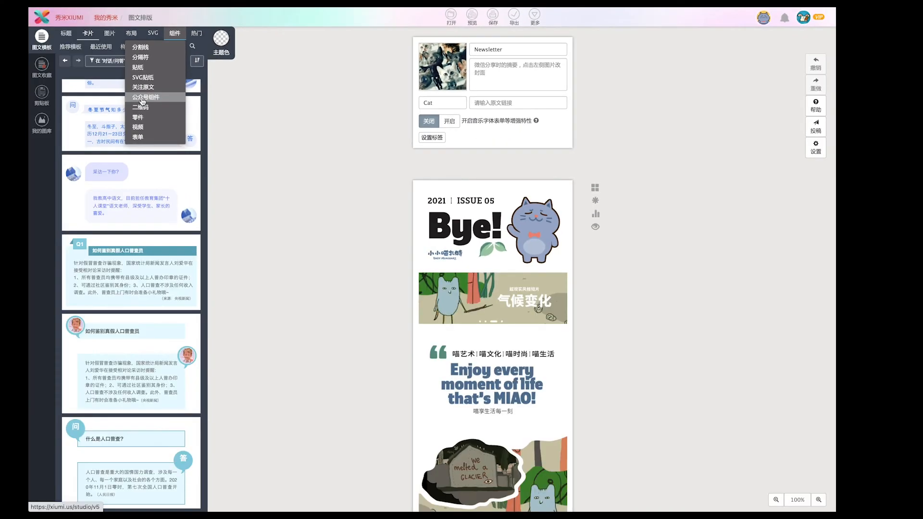
pyautogui.click(145, 97)
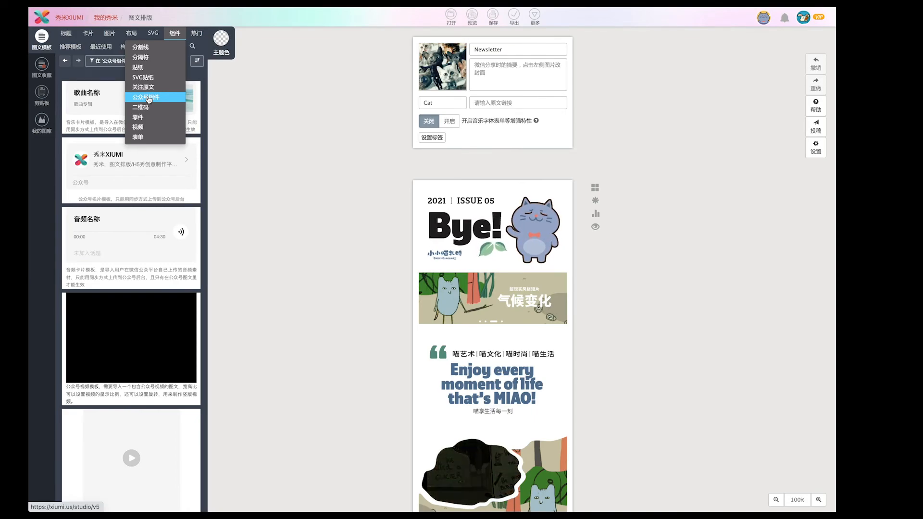
pyautogui.scroll(-3, 131, 297)
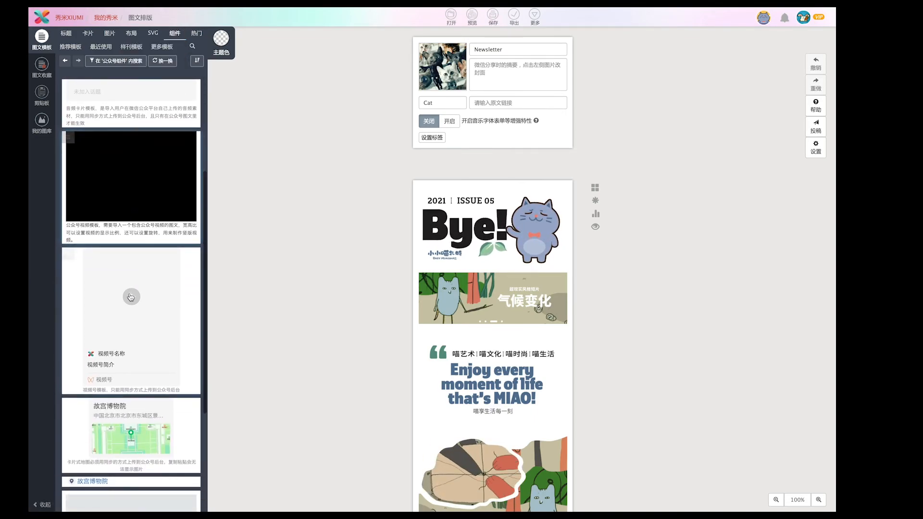
pyautogui.scroll(-3, 131, 297)
pyautogui.scroll(6, 131, 297)
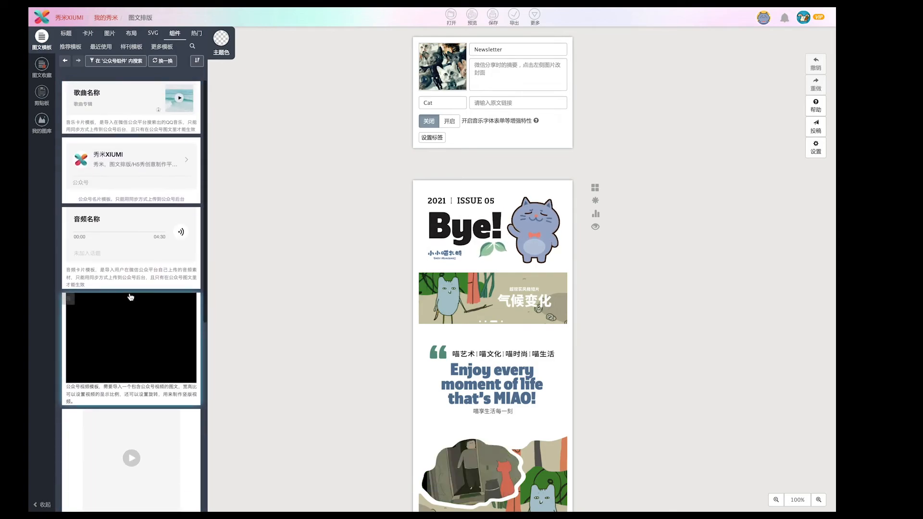
pyautogui.click(175, 35)
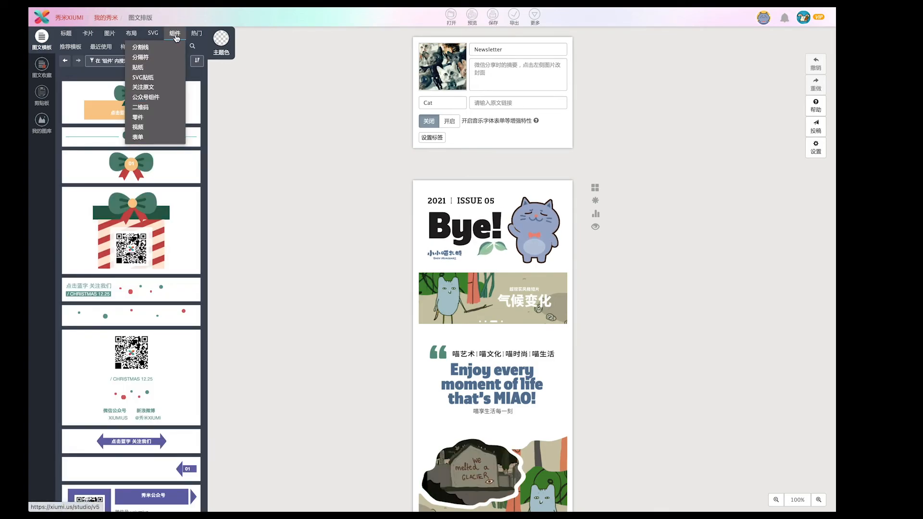
pyautogui.click(164, 101)
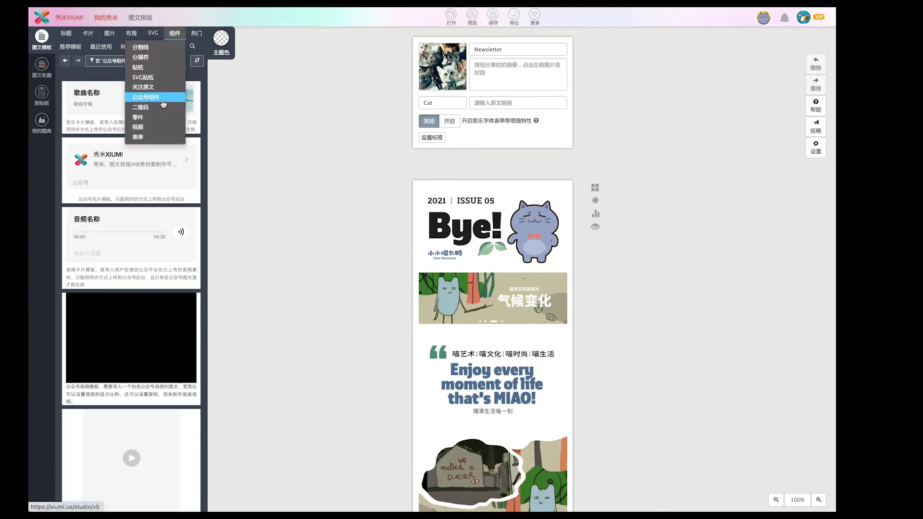
pyautogui.moveTo(175, 37)
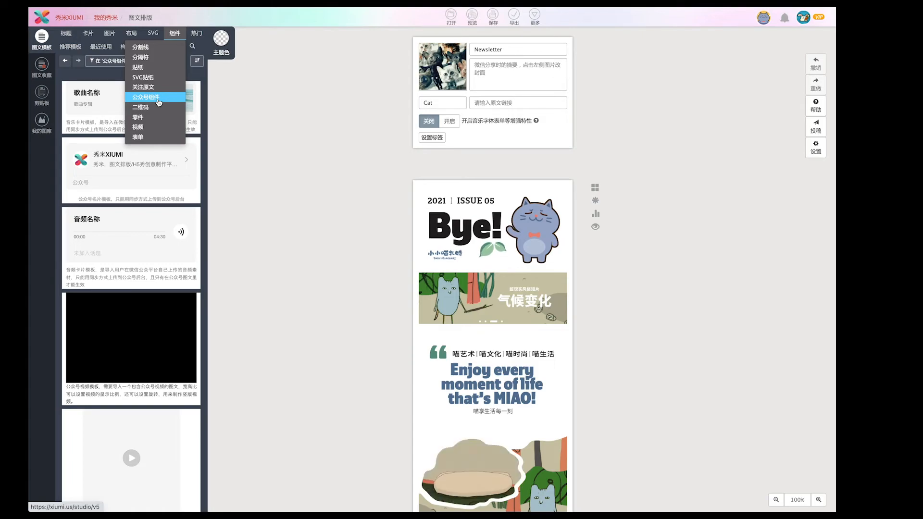
pyautogui.click(134, 214)
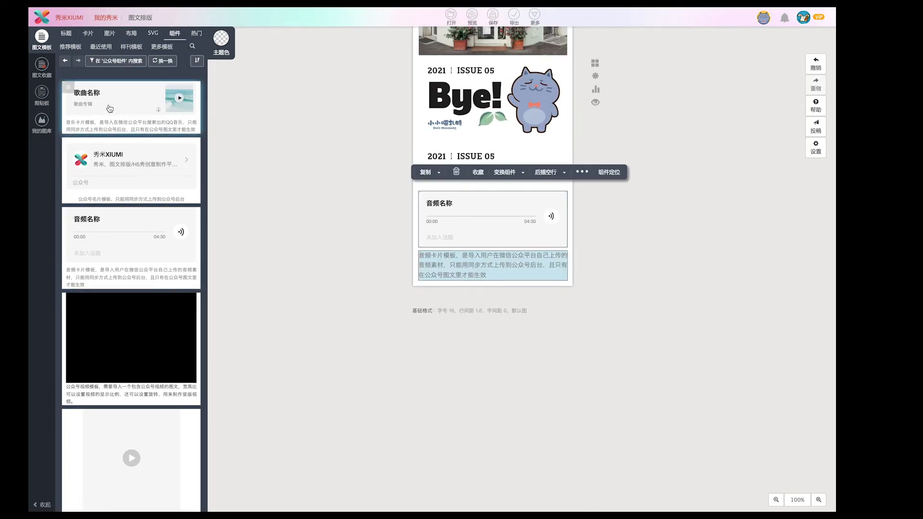
pyautogui.click(366, 264)
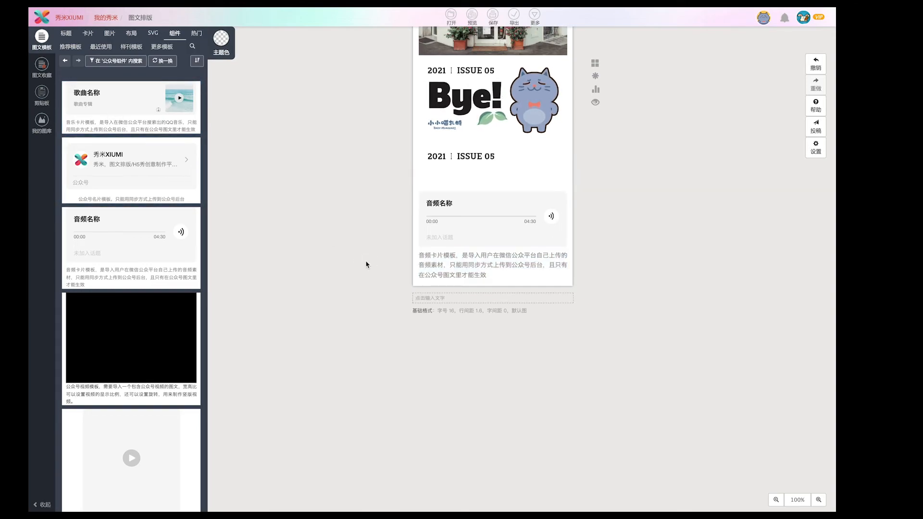
pyautogui.press('super+z')
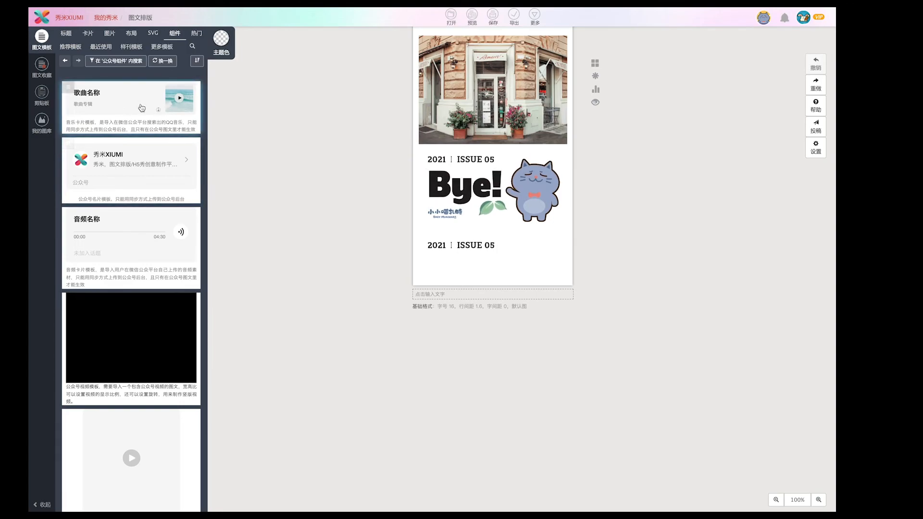
# - Insert the audio card template at the end of the newsletter, select the card, and show the editing aid's component list
pyautogui.scroll(-5, 144, 319)
pyautogui.scroll(5, 144, 320)
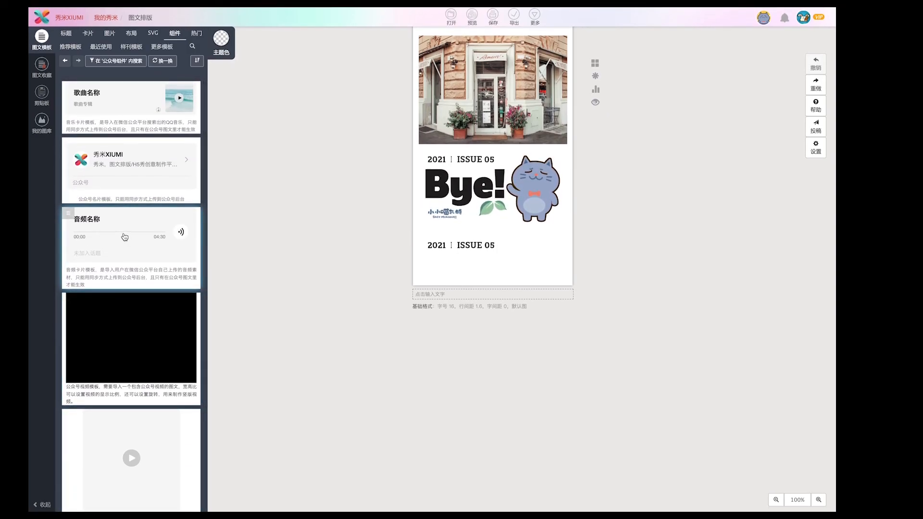
pyautogui.click(138, 245)
pyautogui.click(479, 200)
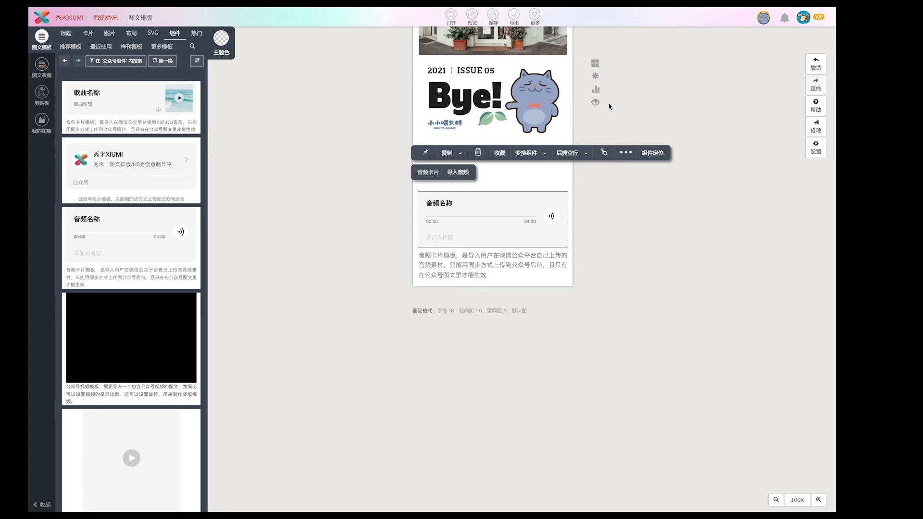
pyautogui.click(595, 101)
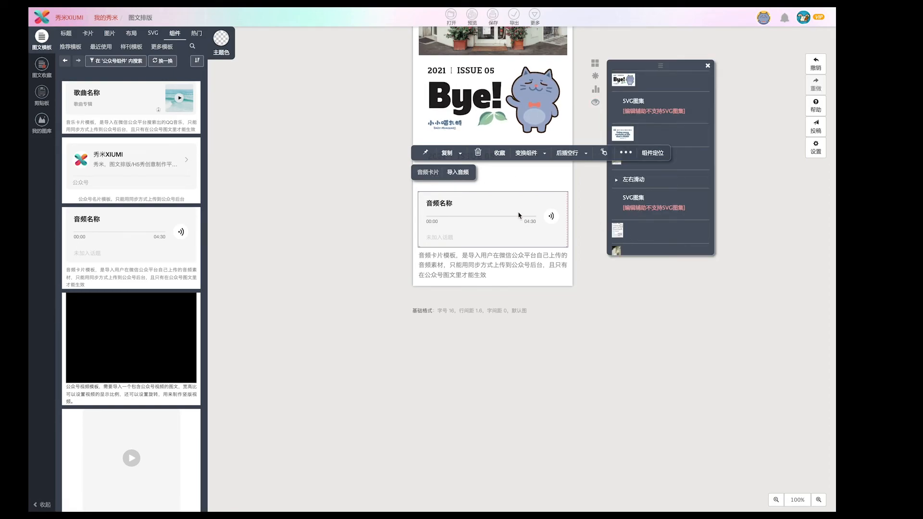
# - Examine the audio card's import instructions and article-link field, close them without importing, and deselect the card
pyautogui.click(454, 174)
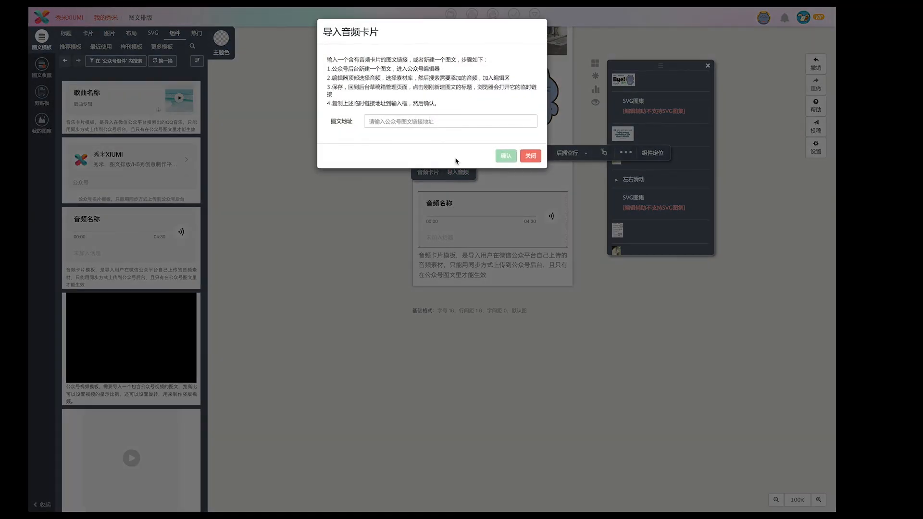
pyautogui.click(366, 200)
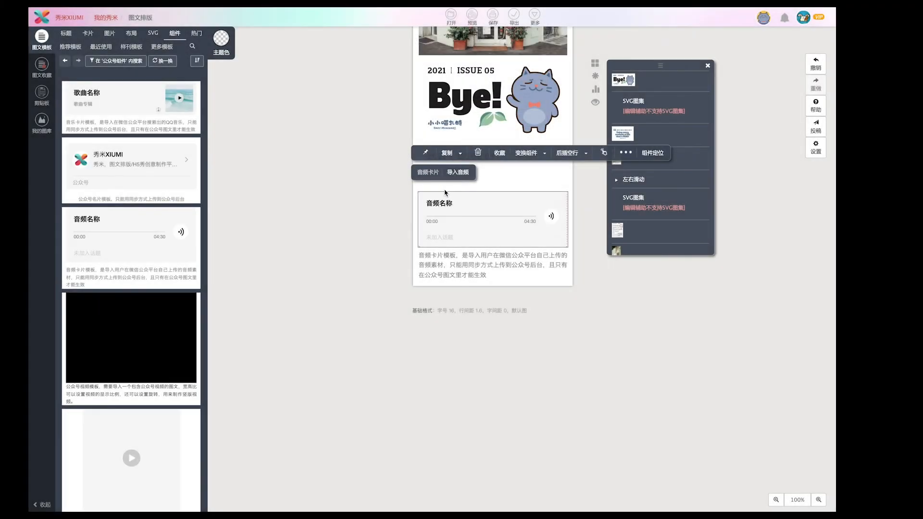
pyautogui.click(455, 174)
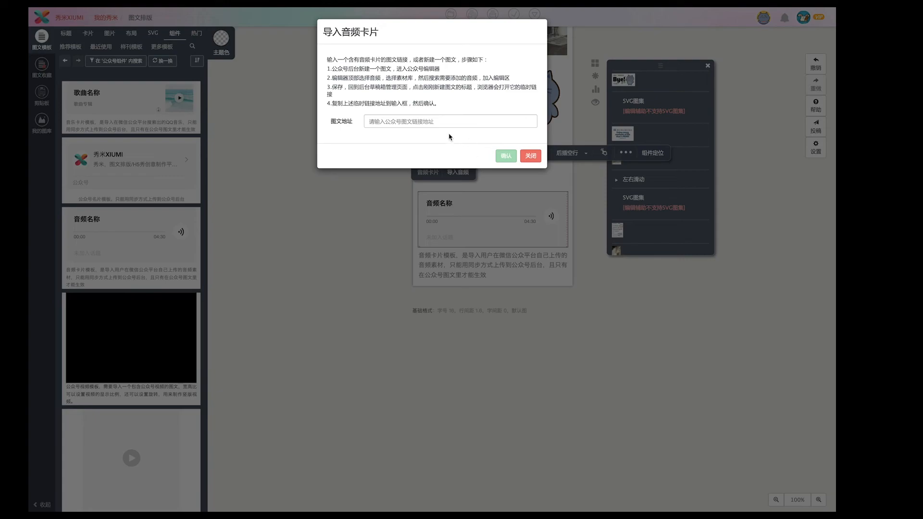
pyautogui.click(533, 159)
pyautogui.click(373, 210)
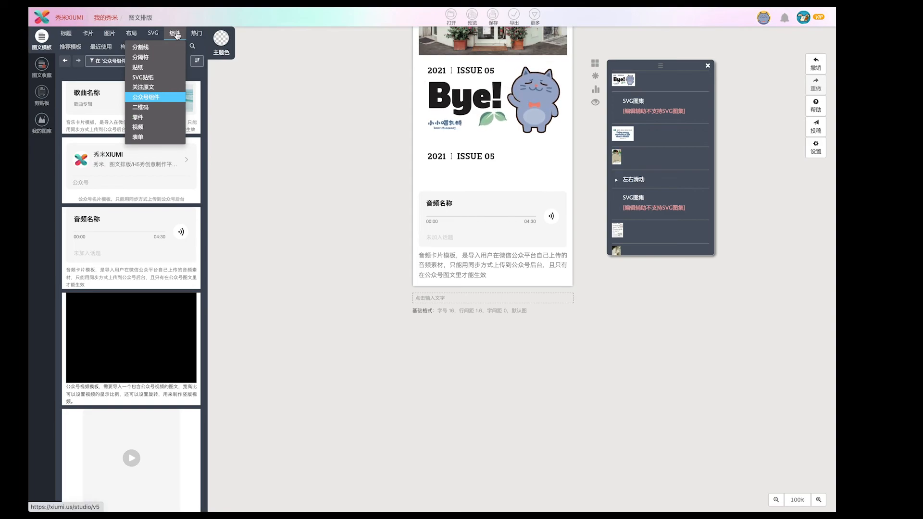
# - Insert the basic video template from the video component category (视频) at the end of the newsletter
pyautogui.click(152, 128)
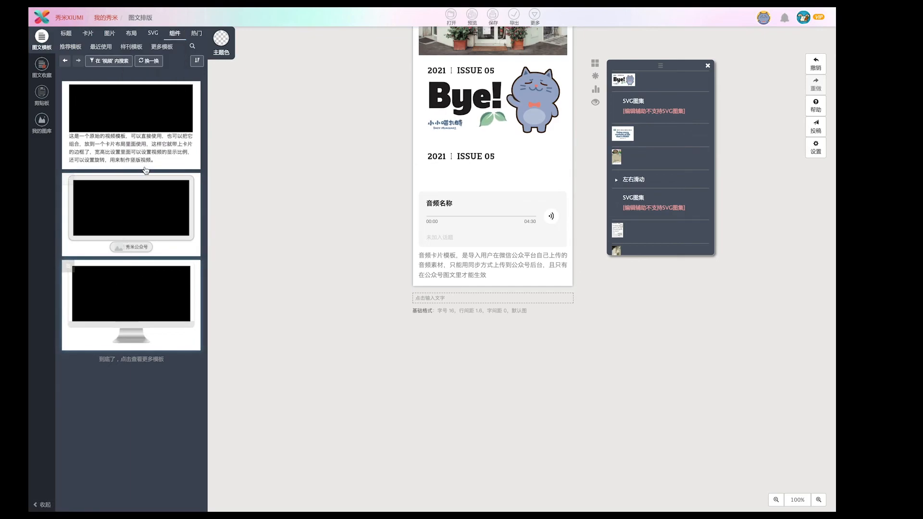
pyautogui.click(145, 112)
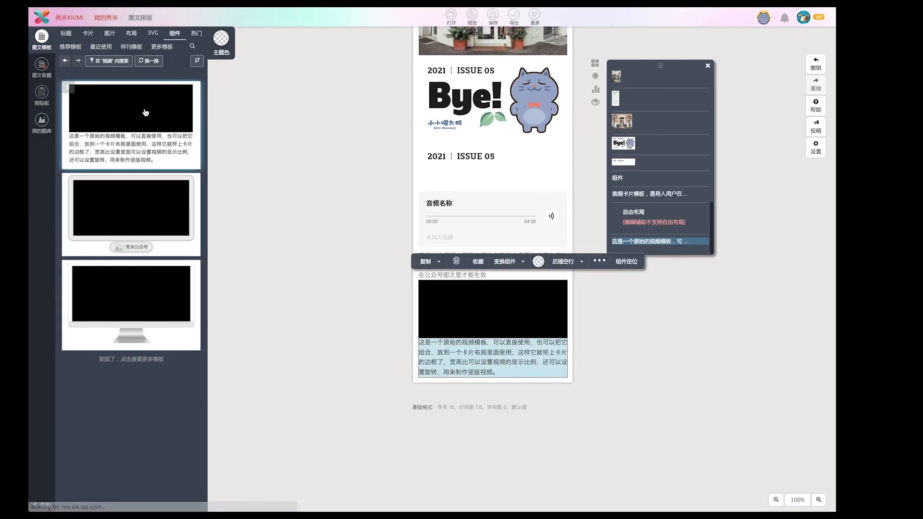
pyautogui.scroll(-2, 465, 308)
pyautogui.click(466, 282)
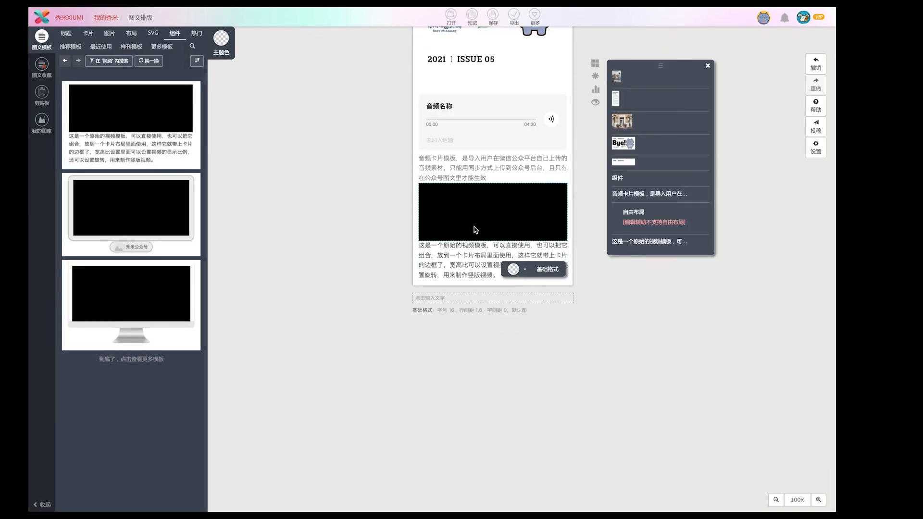
# - Select the inserted video block to examine its embed-code field and aspect-ratio option, and deselect it without entering a code
pyautogui.click(452, 248)
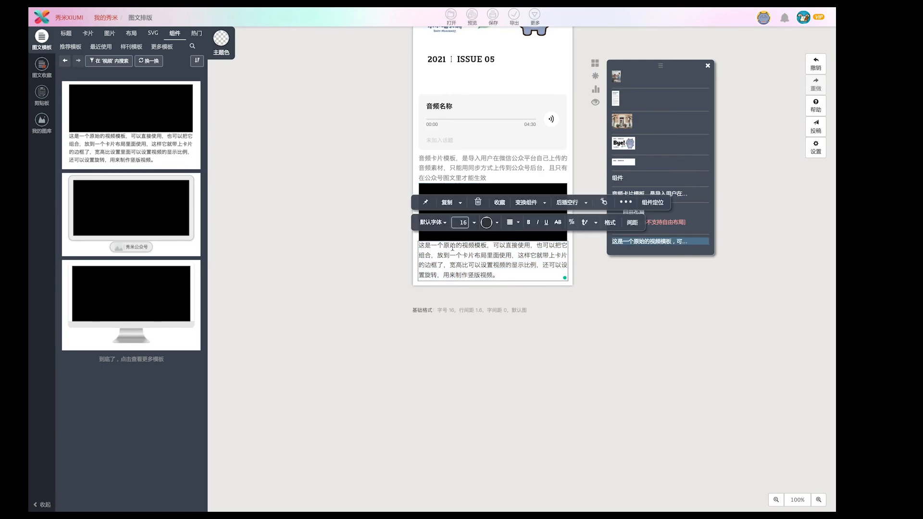
pyautogui.click(434, 222)
pyautogui.click(433, 222)
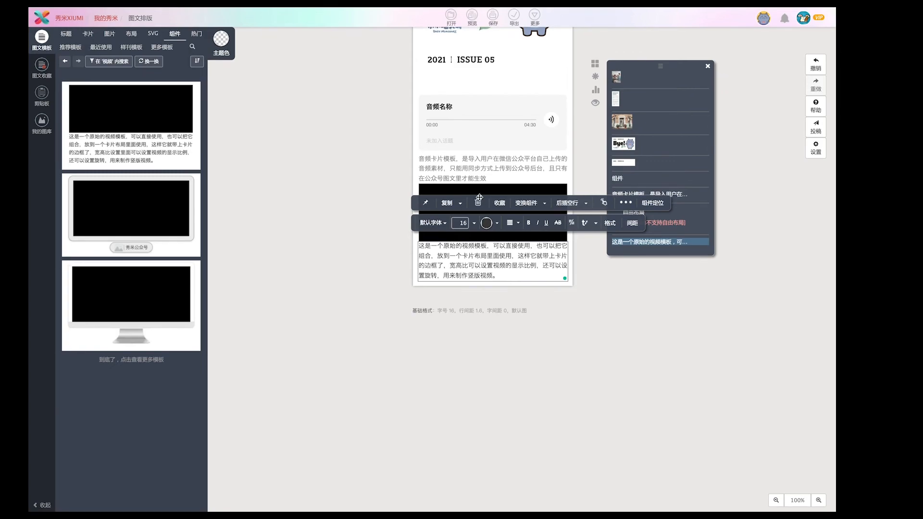
pyautogui.click(472, 190)
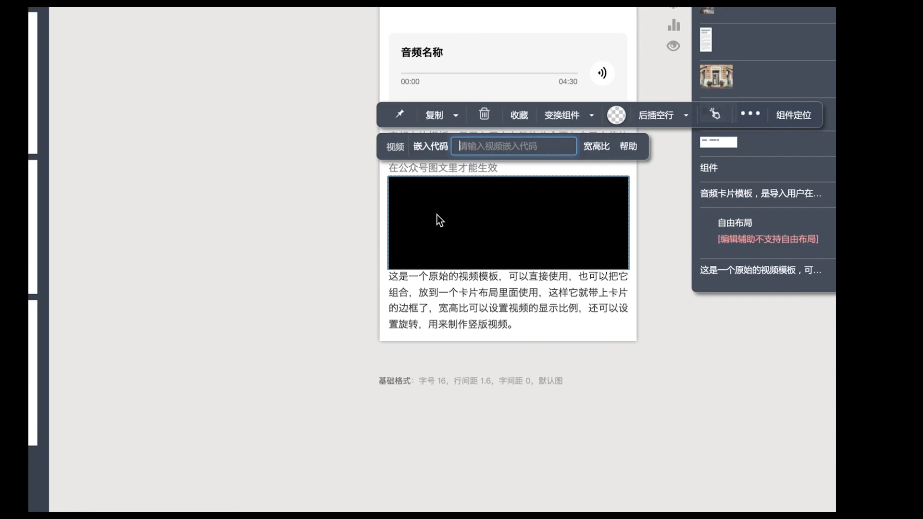
pyautogui.scroll(1, 425, 240)
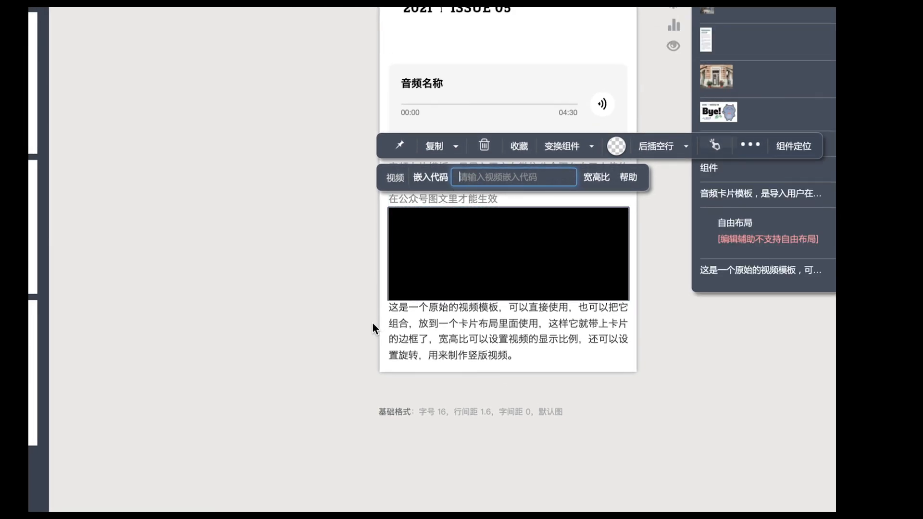
pyautogui.click(397, 298)
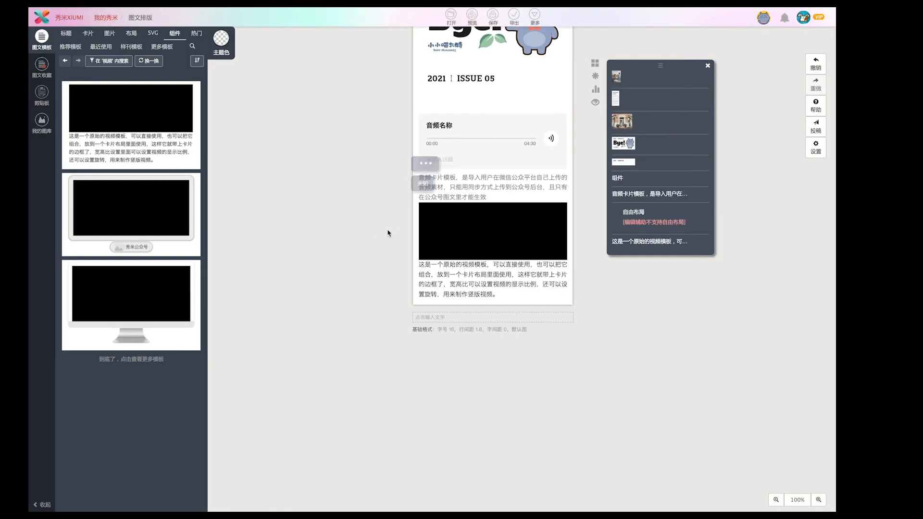
# - Delete the audio card and the black video block from the end of the newsletter
pyautogui.click(461, 178)
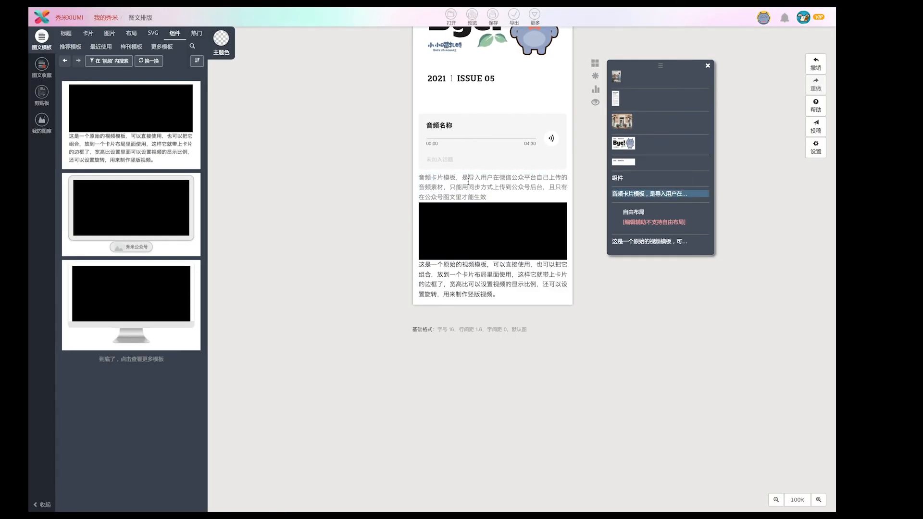
pyautogui.click(419, 208)
pyautogui.click(427, 165)
pyautogui.press('Delete')
pyautogui.click(423, 182)
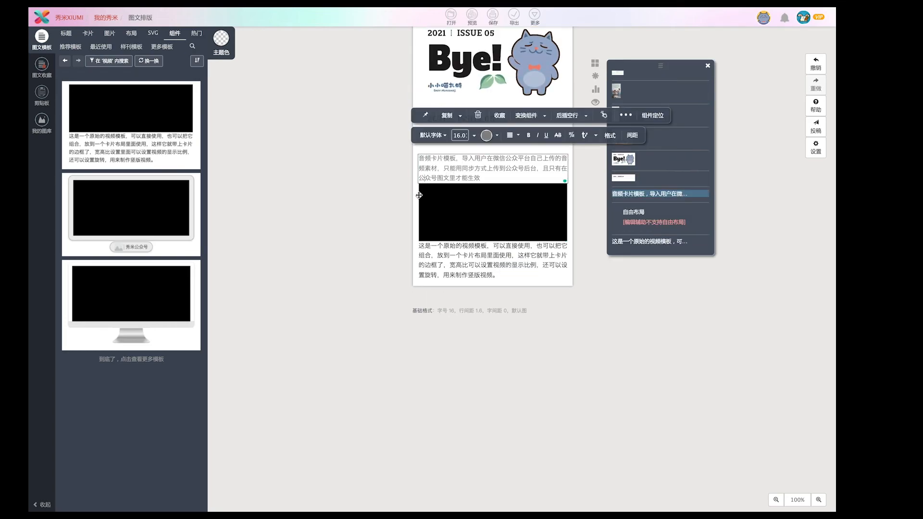
pyautogui.click(420, 246)
pyautogui.click(424, 188)
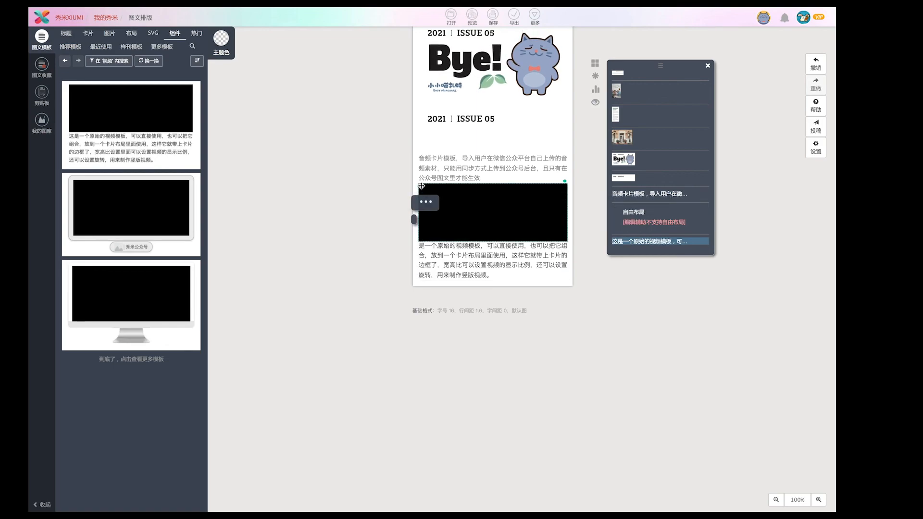
pyautogui.press('Delete')
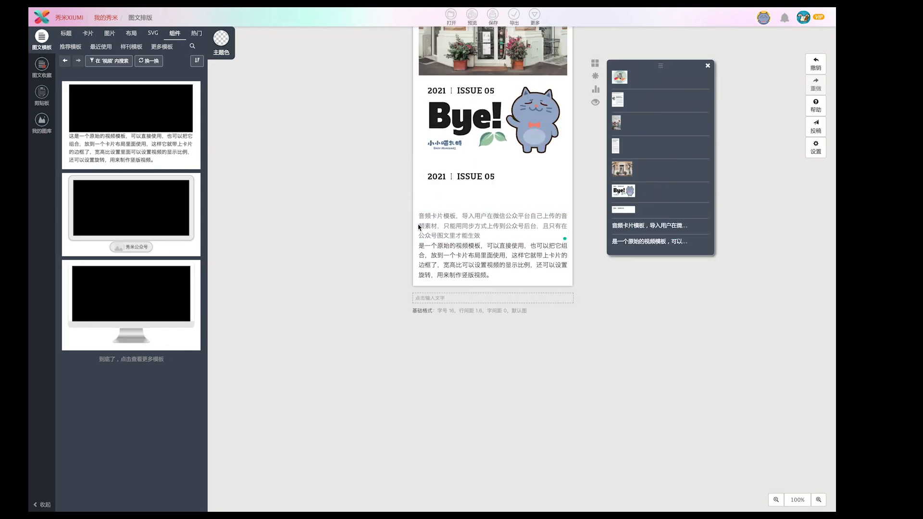
# - Delete the leftover audio and video template description texts below the closing 2021 ISSUE 05 heading
pyautogui.click(419, 223)
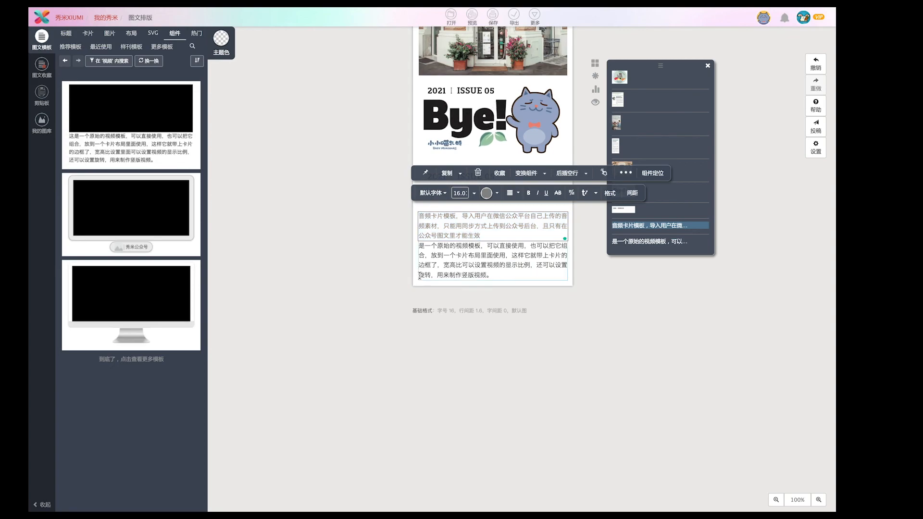
pyautogui.click(447, 260)
pyautogui.moveTo(569, 255); pyautogui.dragTo(504, 266)
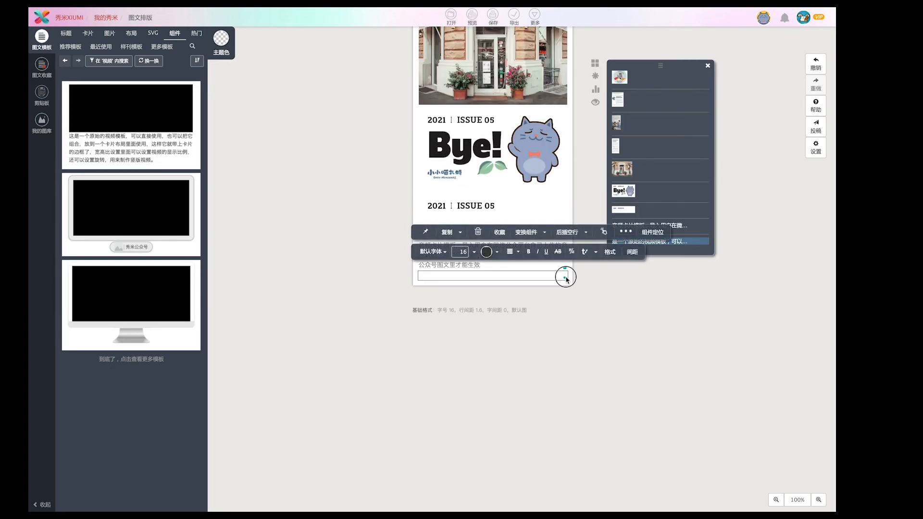
pyautogui.press('BackSpace')
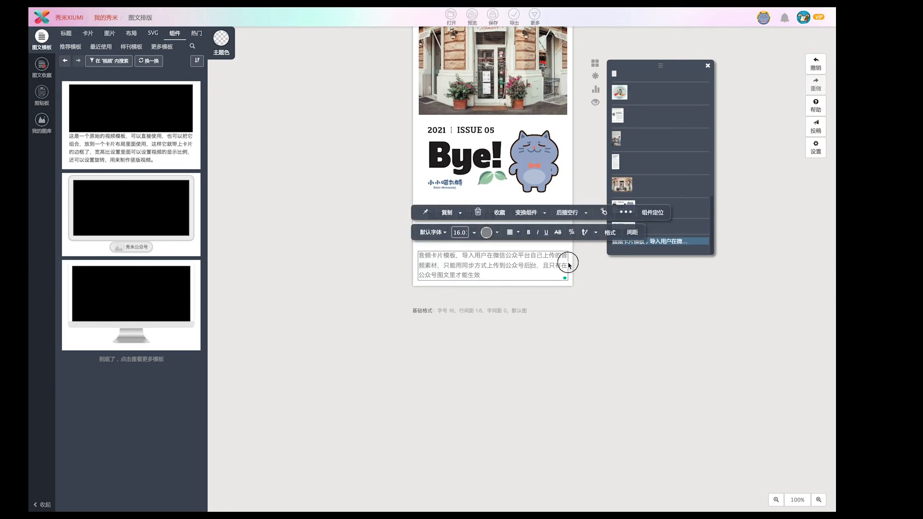
pyautogui.press('BackSpace')
# - Review the newsletter from its closing banner up to the cover and title settings, and back down through the 喵艺术 Cats & Artist article
pyautogui.scroll(5, 536, 276)
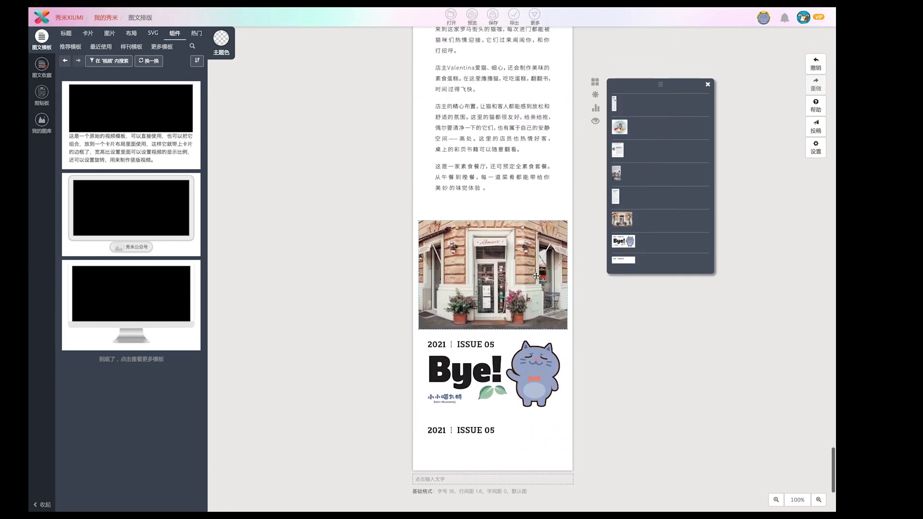
pyautogui.scroll(-5, 536, 276)
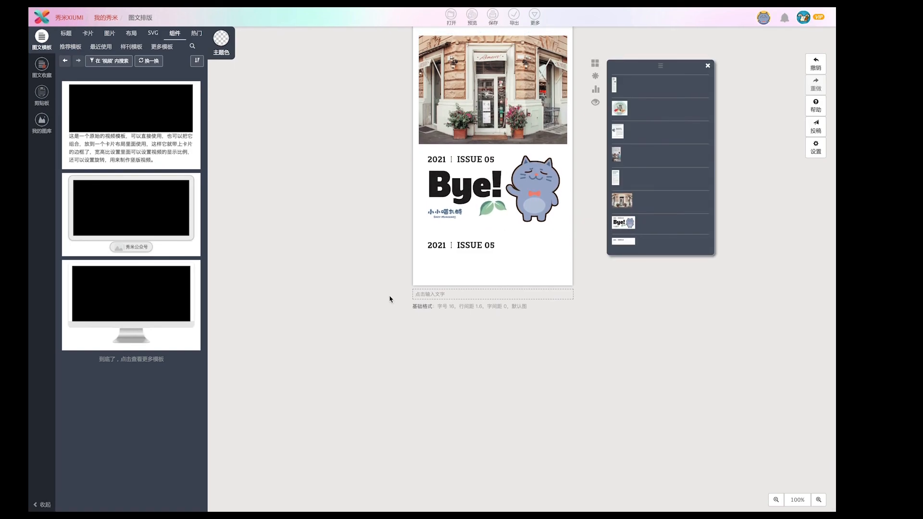
pyautogui.scroll(1, 389, 299)
pyautogui.scroll(1, 390, 299)
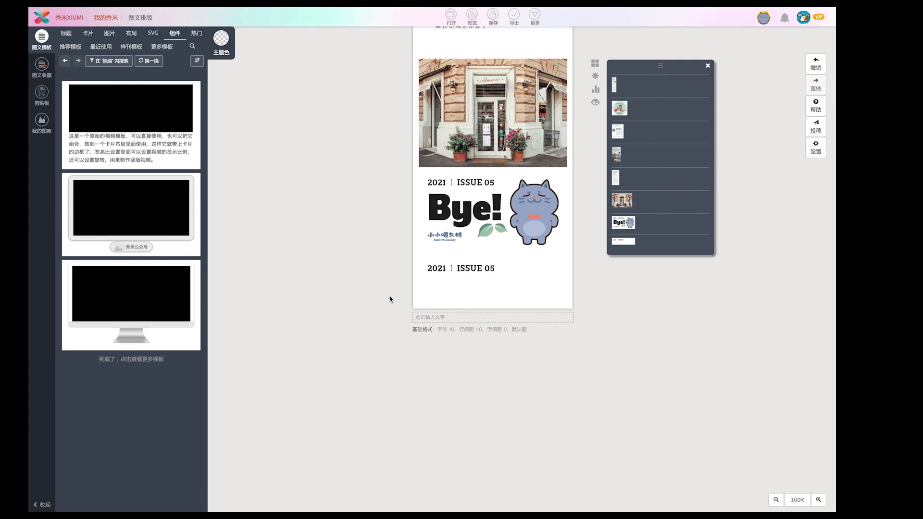
pyautogui.scroll(7, 390, 298)
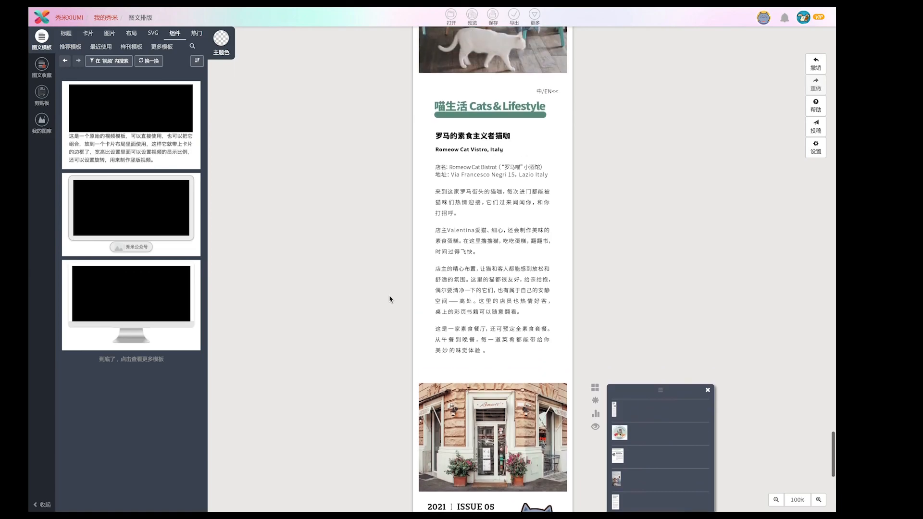
pyautogui.scroll(20, 390, 299)
pyautogui.scroll(20, 389, 299)
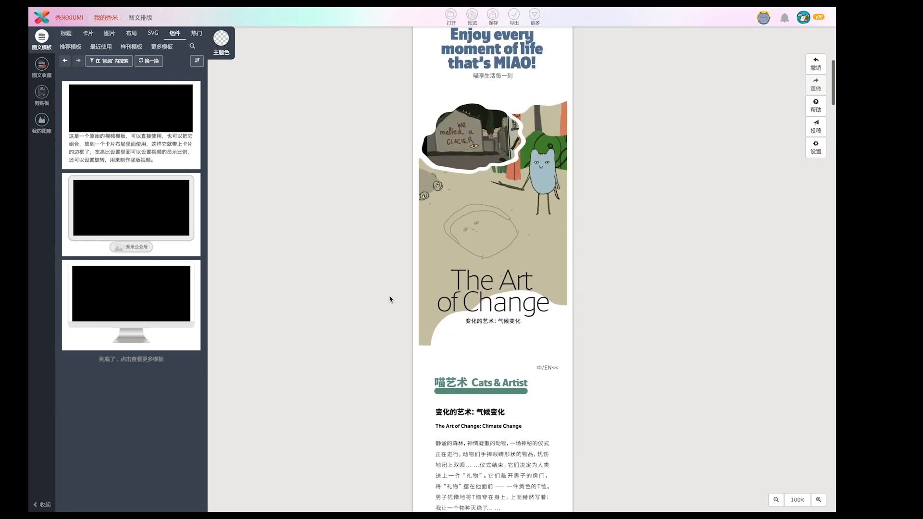
pyautogui.scroll(7, 390, 298)
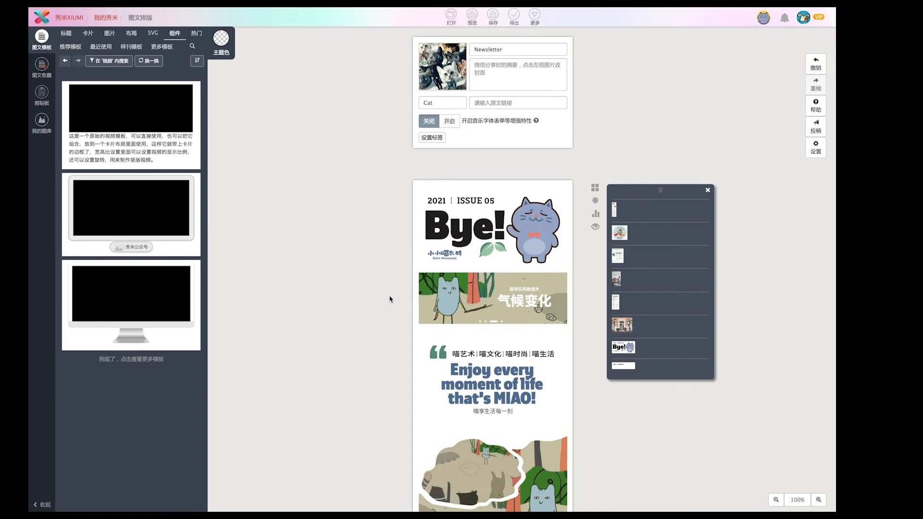
pyautogui.scroll(-4, 390, 299)
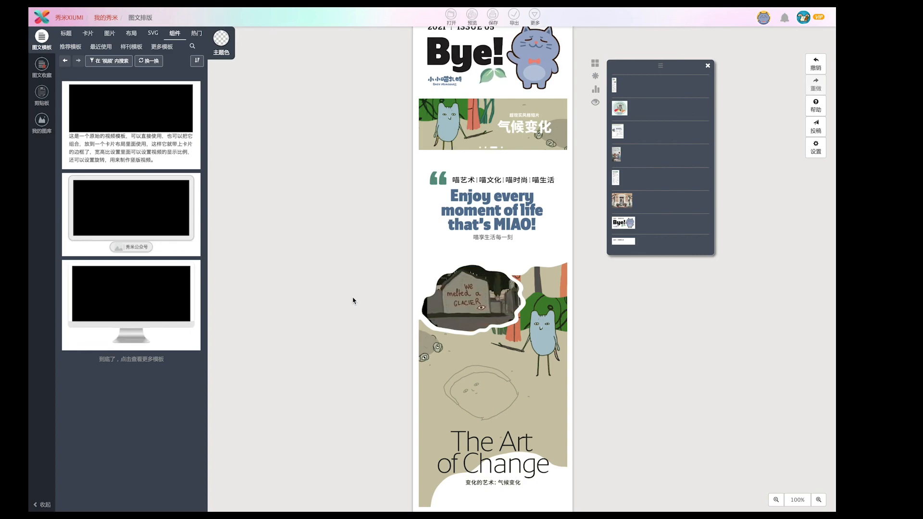
pyautogui.scroll(-4, 352, 301)
pyautogui.scroll(-4, 353, 301)
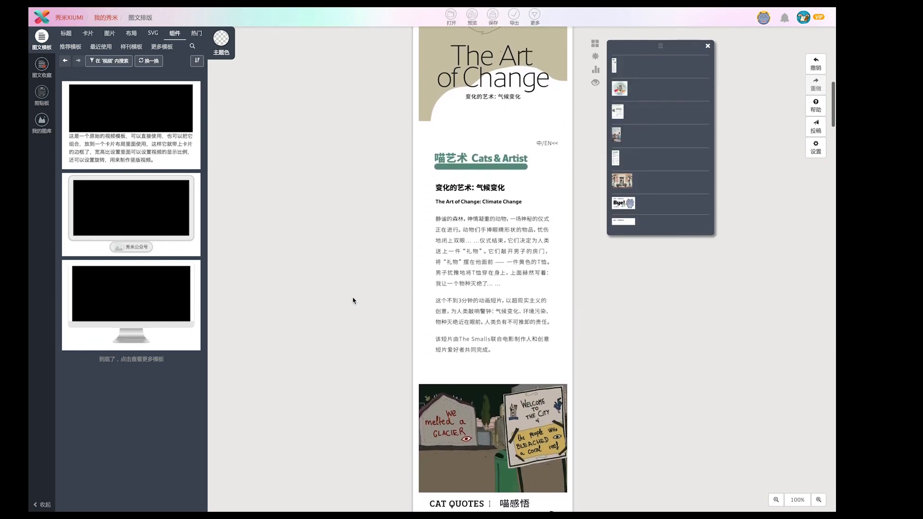